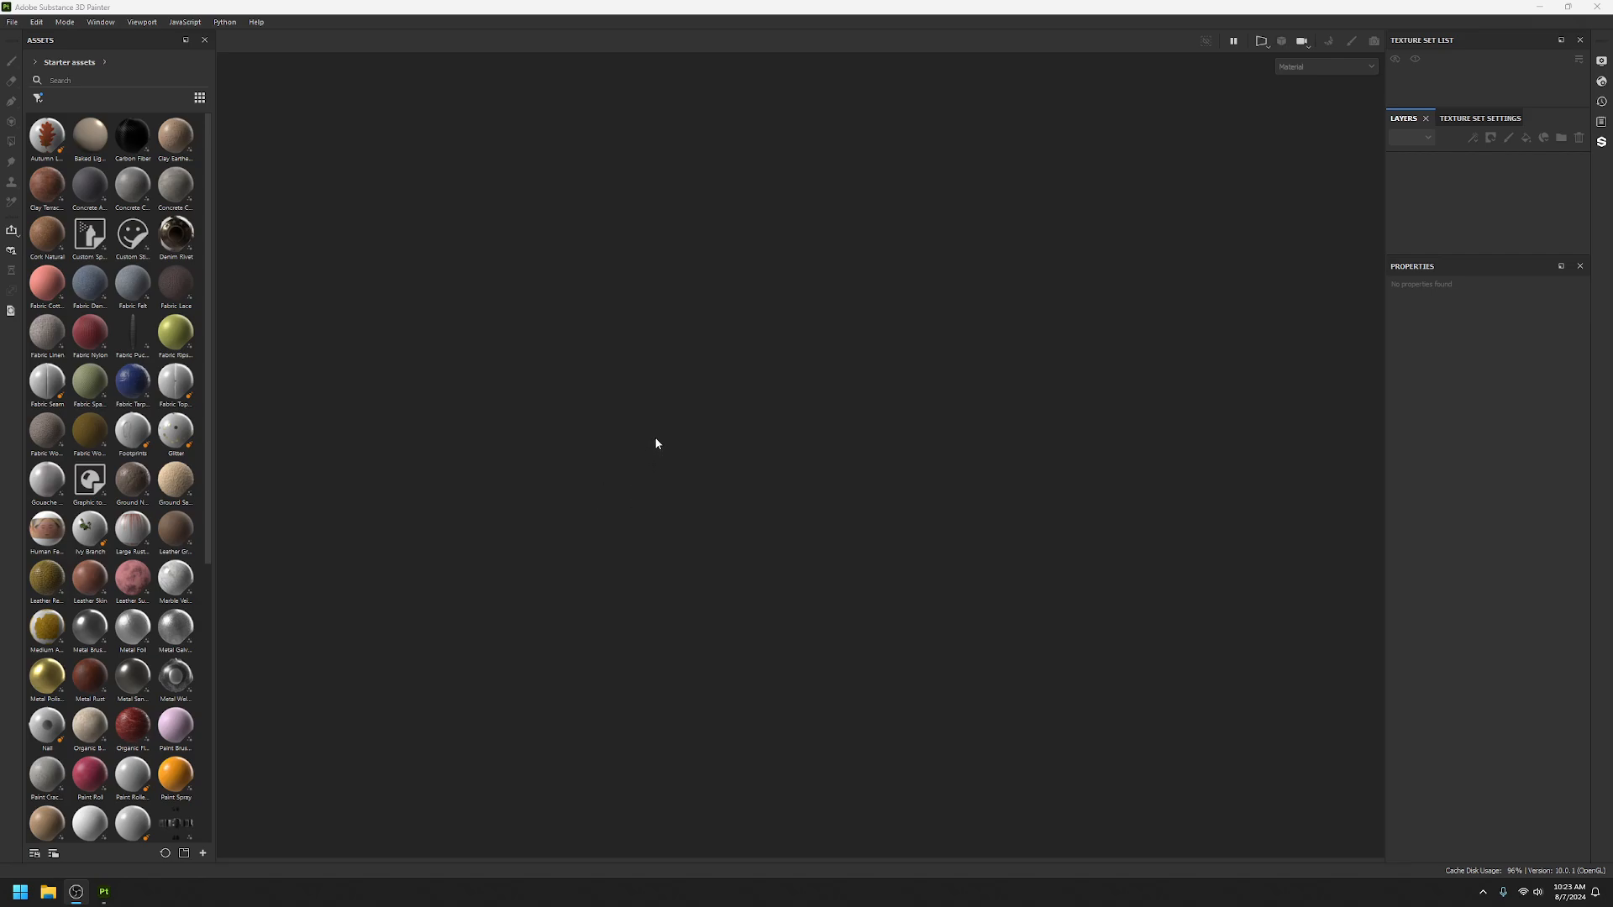
Open the PreviewSphere sample project from the samples folder.
left_click(11, 22)
left_click(37, 83)
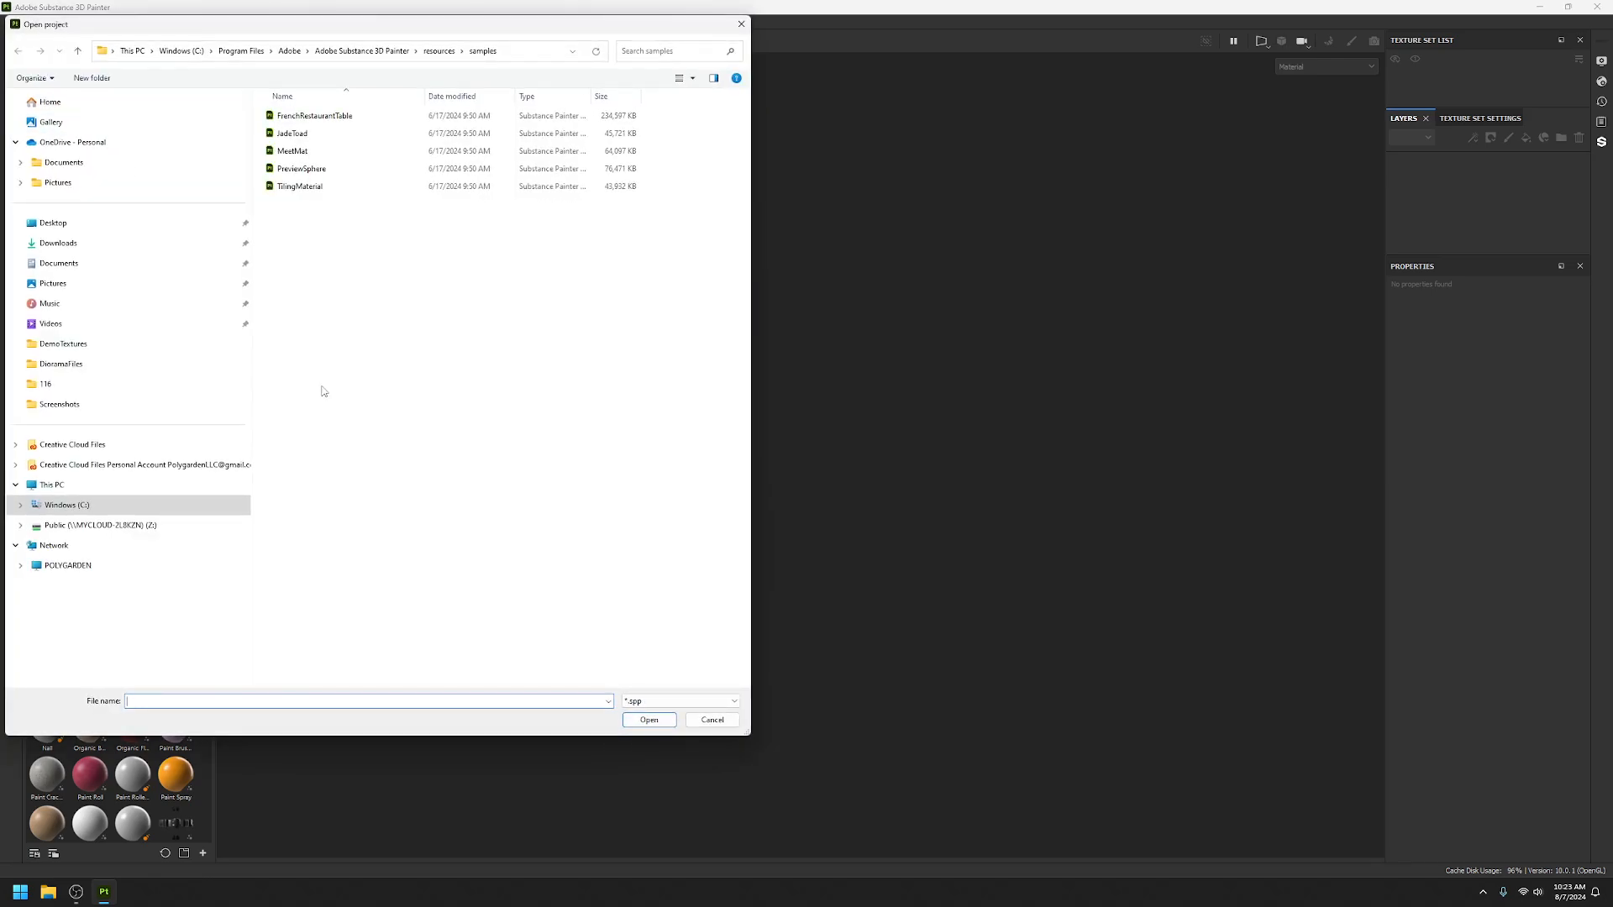
left_click(309, 171)
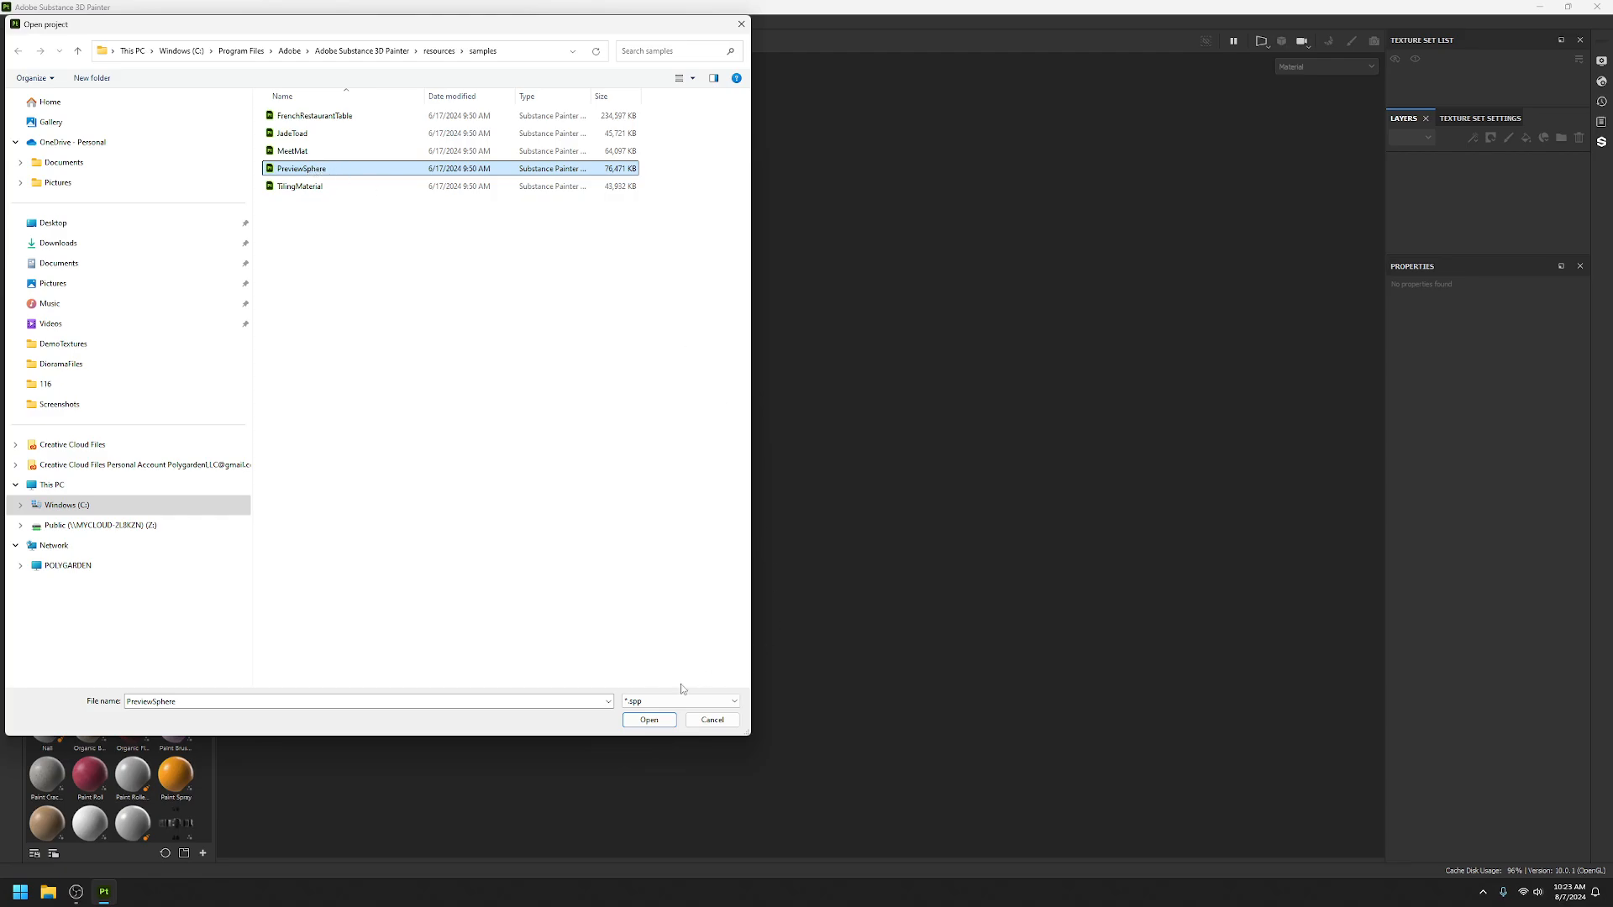
left_click(648, 719)
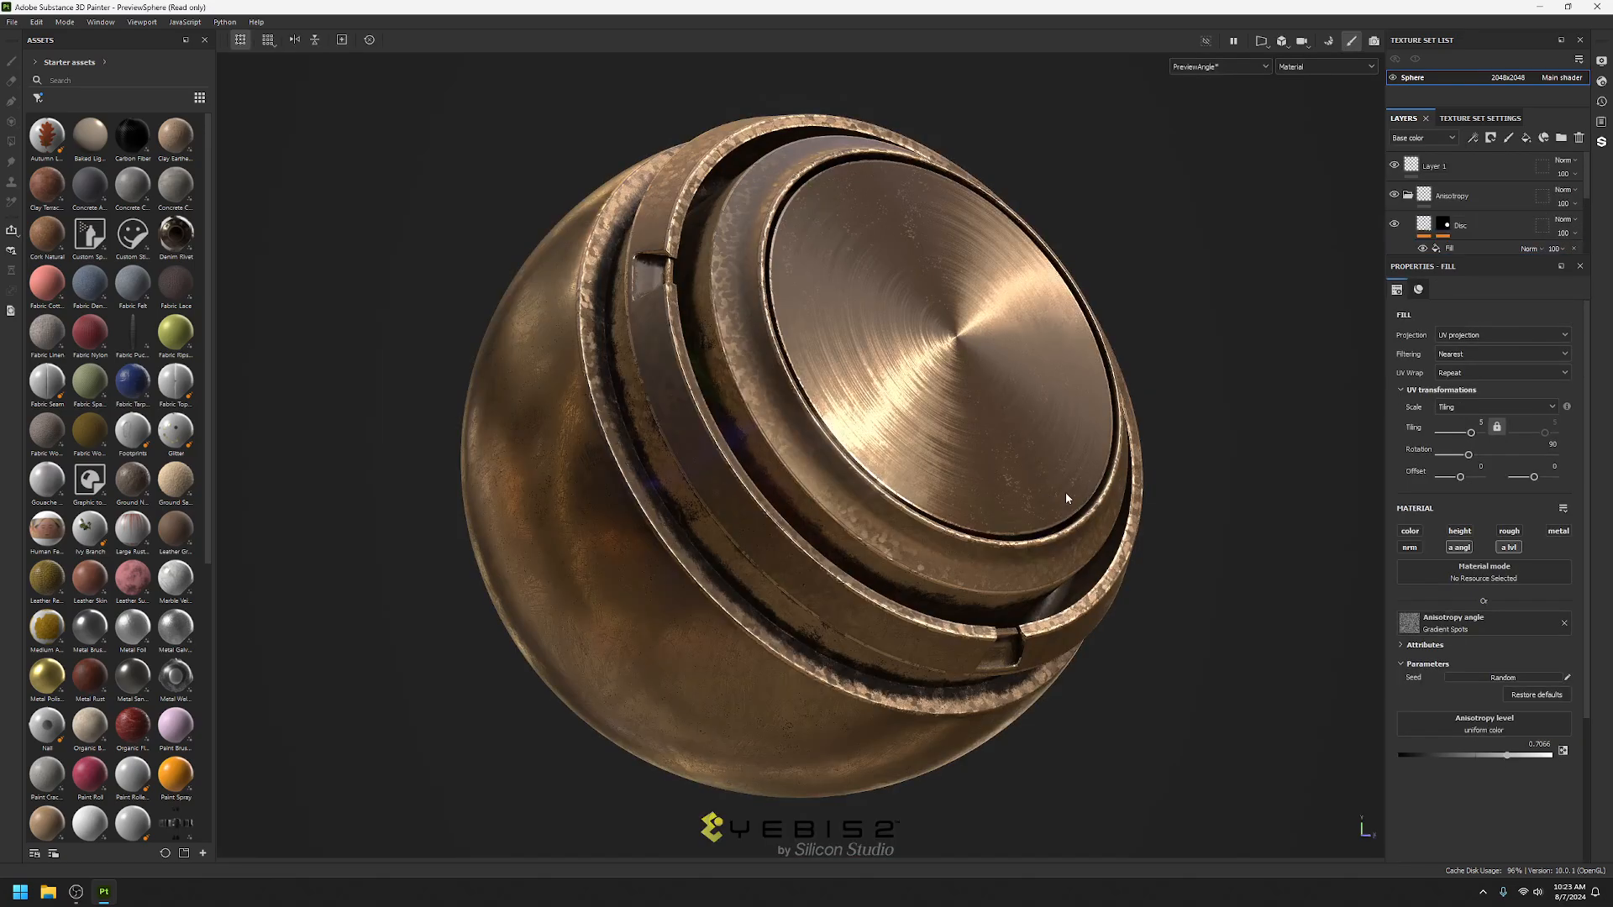
Delete all existing layers of the sphere, from Layer 1 down to the Bronze Armor folder.
left_click_drag(1050, 445, 701, 508, "alt")
key("f")
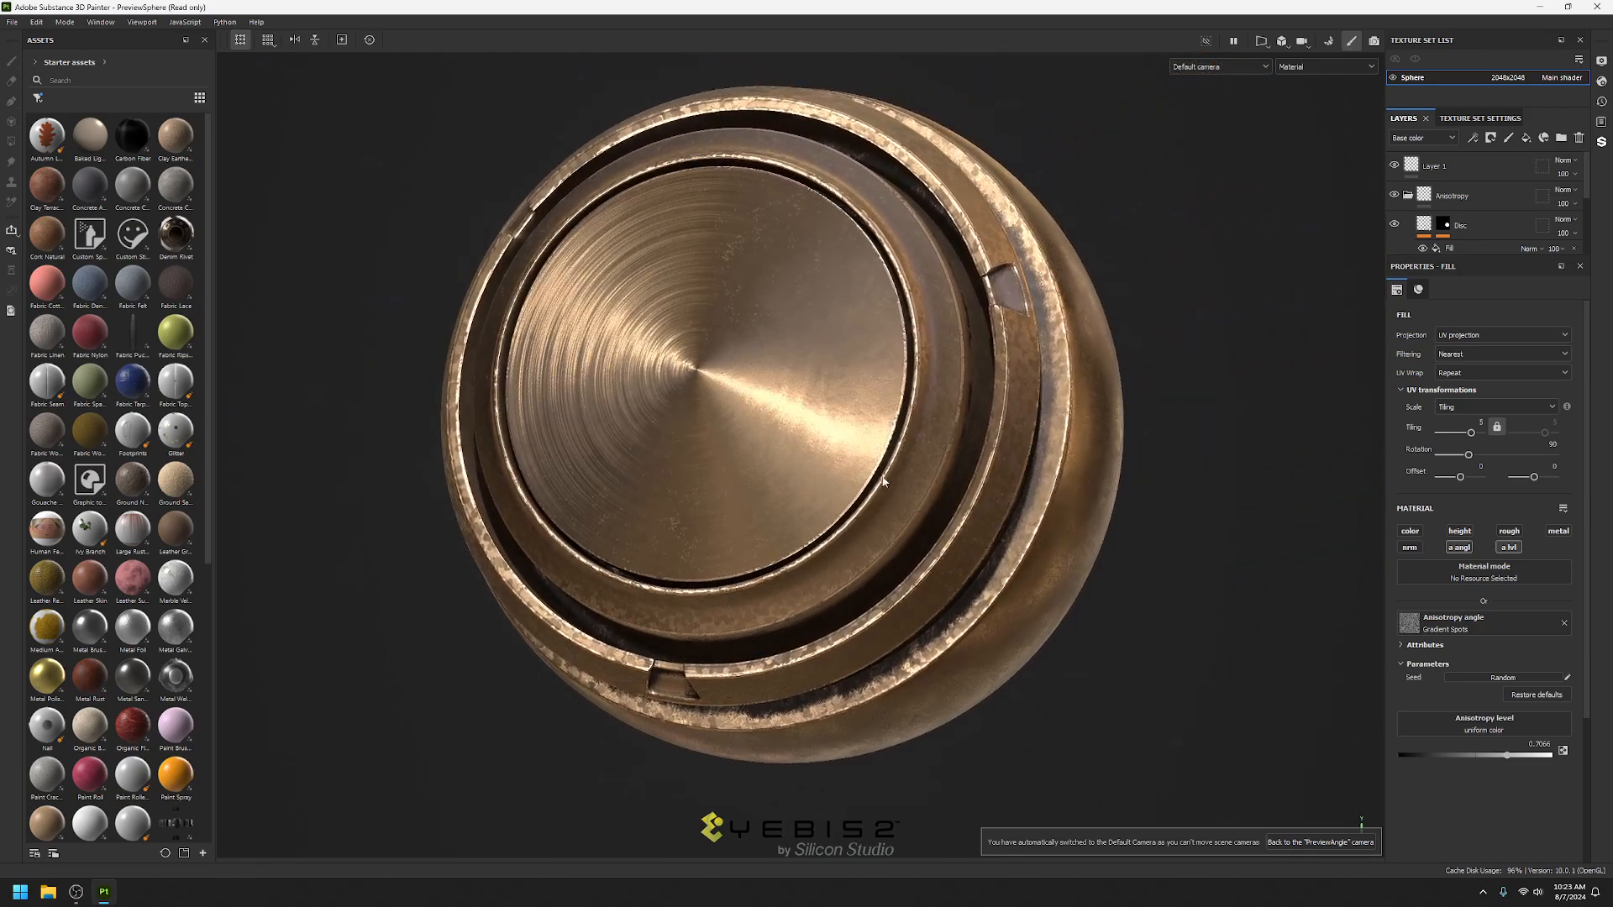
left_click_drag(924, 527, 928, 457, "alt")
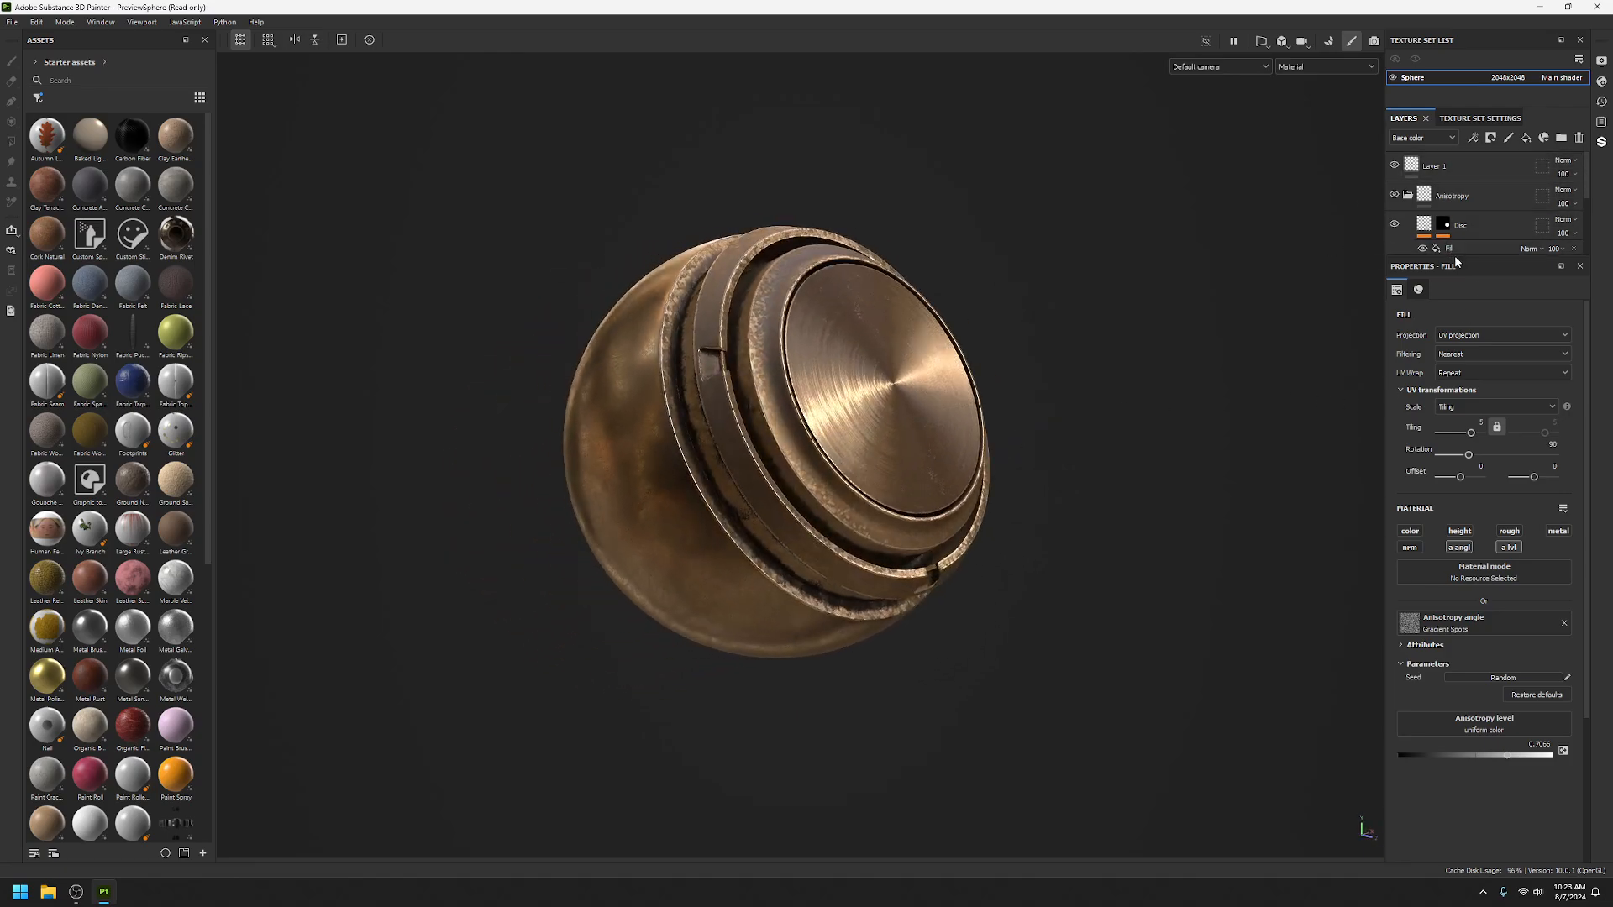
left_click_drag(1461, 254, 1468, 424)
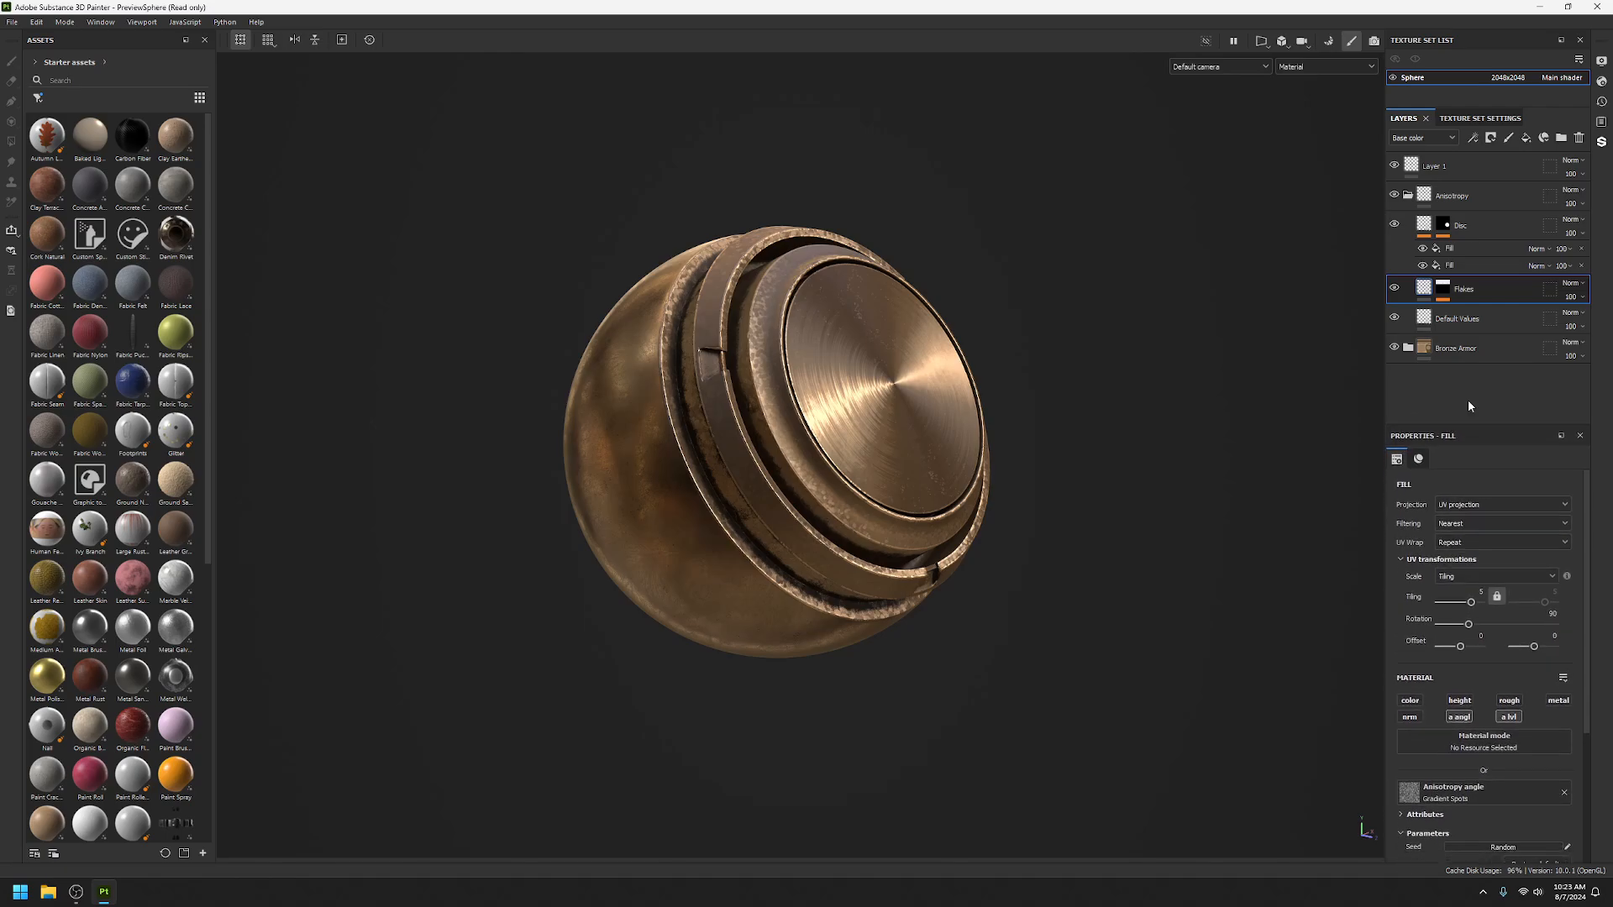
left_click(1489, 173)
left_click(1480, 351, "shift")
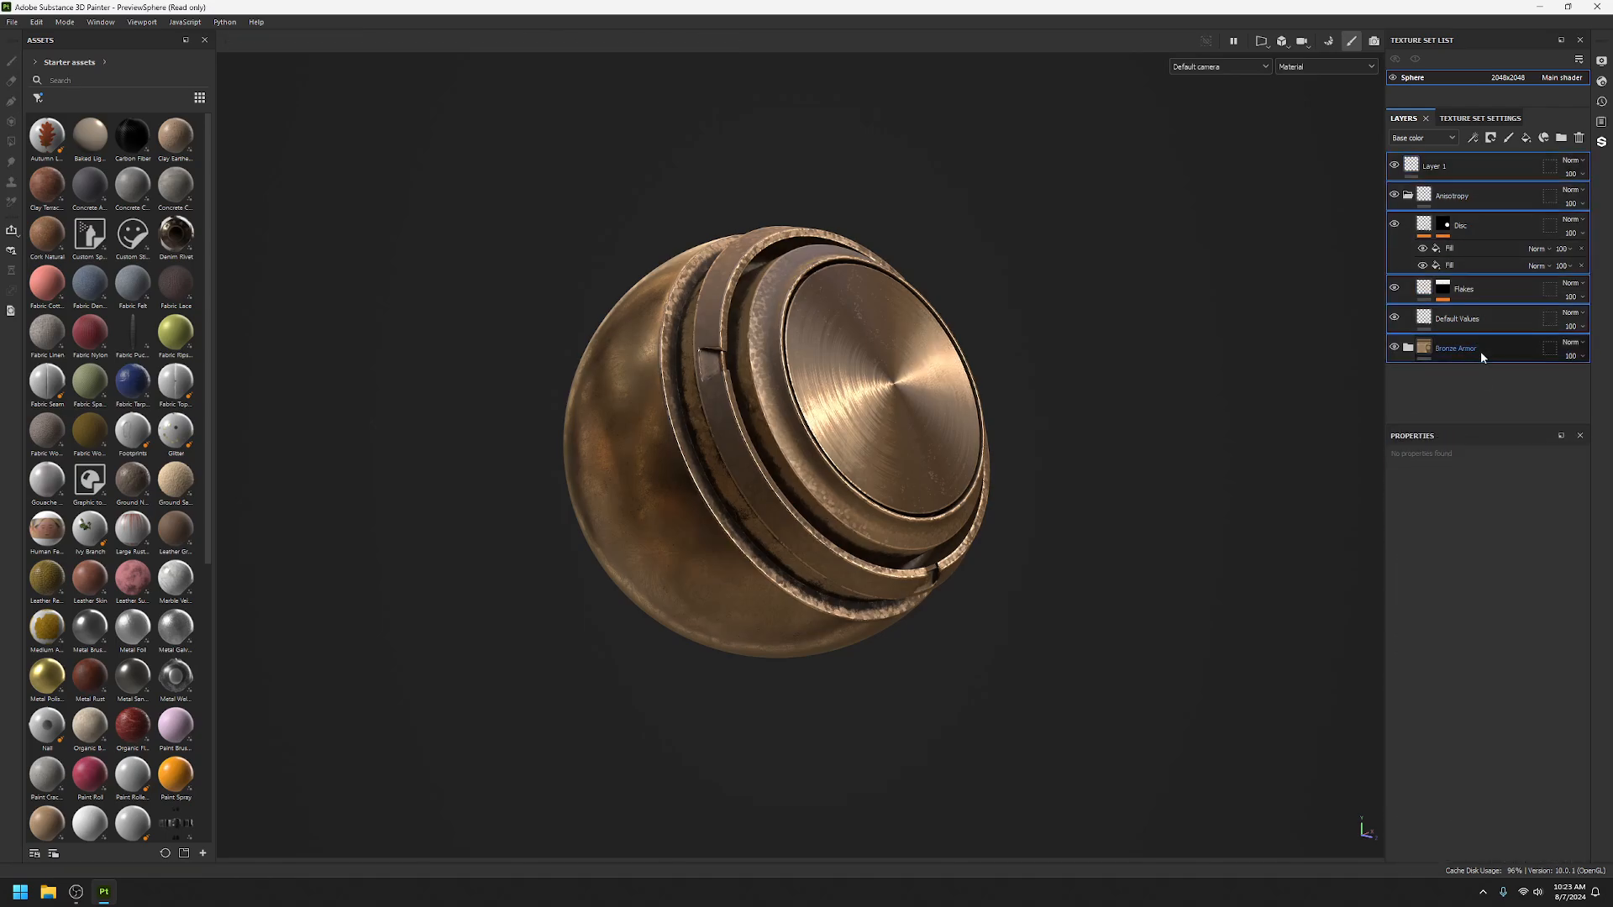
left_click(1579, 137)
left_click_drag(1015, 439, 929, 421, "alt")
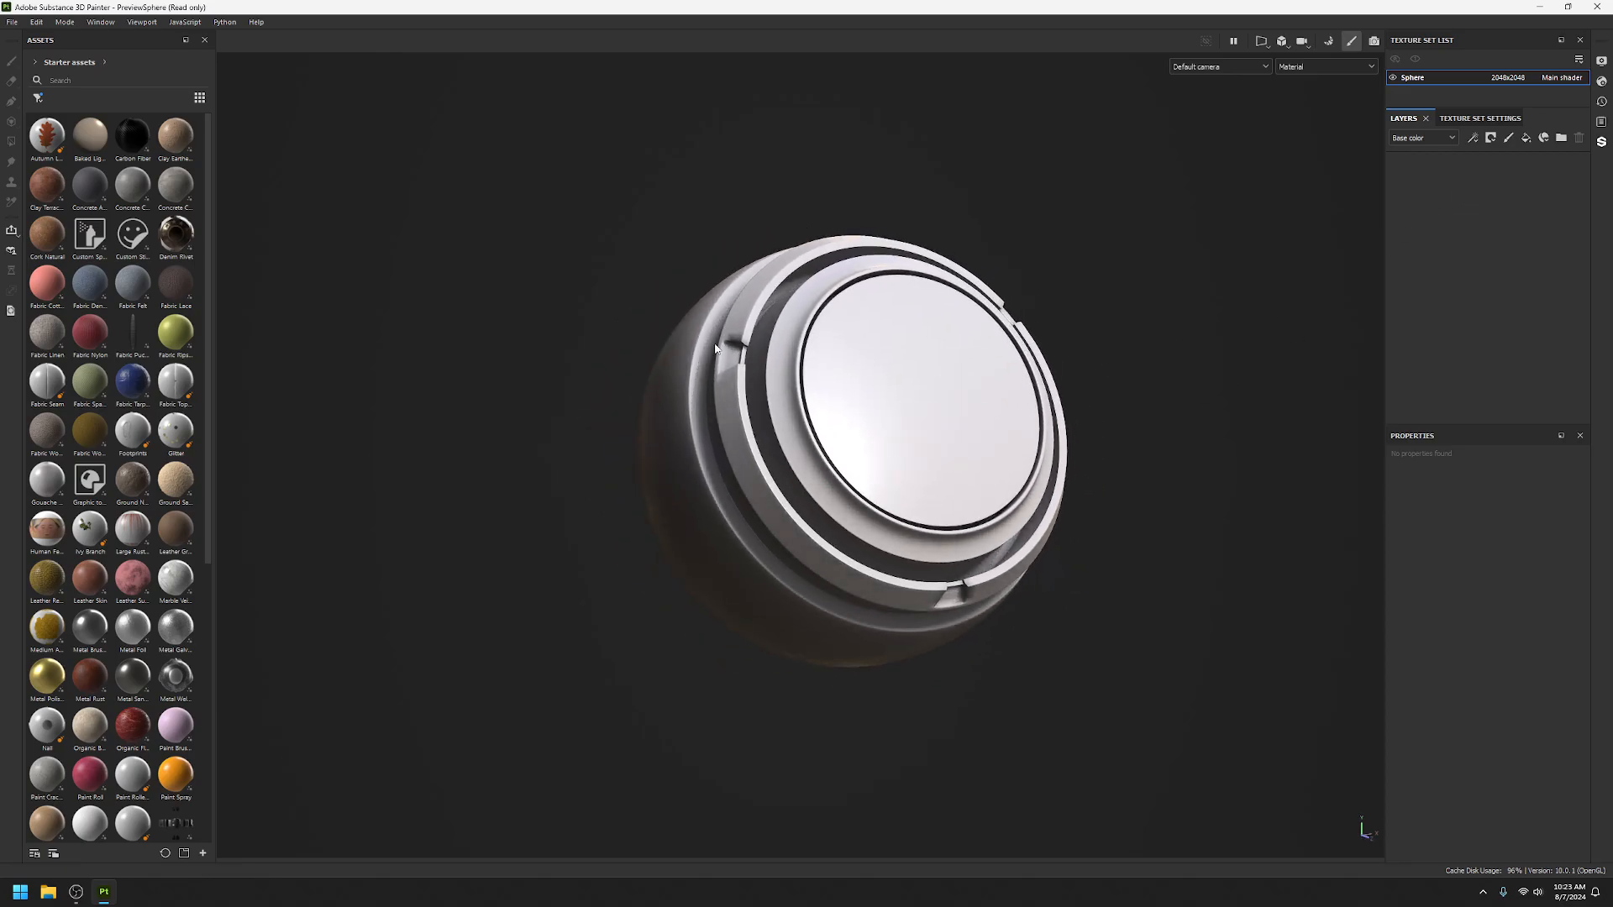
Review the channels and baked mesh maps in the Sphere texture set's settings, and return to the layer stack.
left_click_drag(815, 552, 749, 495, "alt")
left_click(1480, 119)
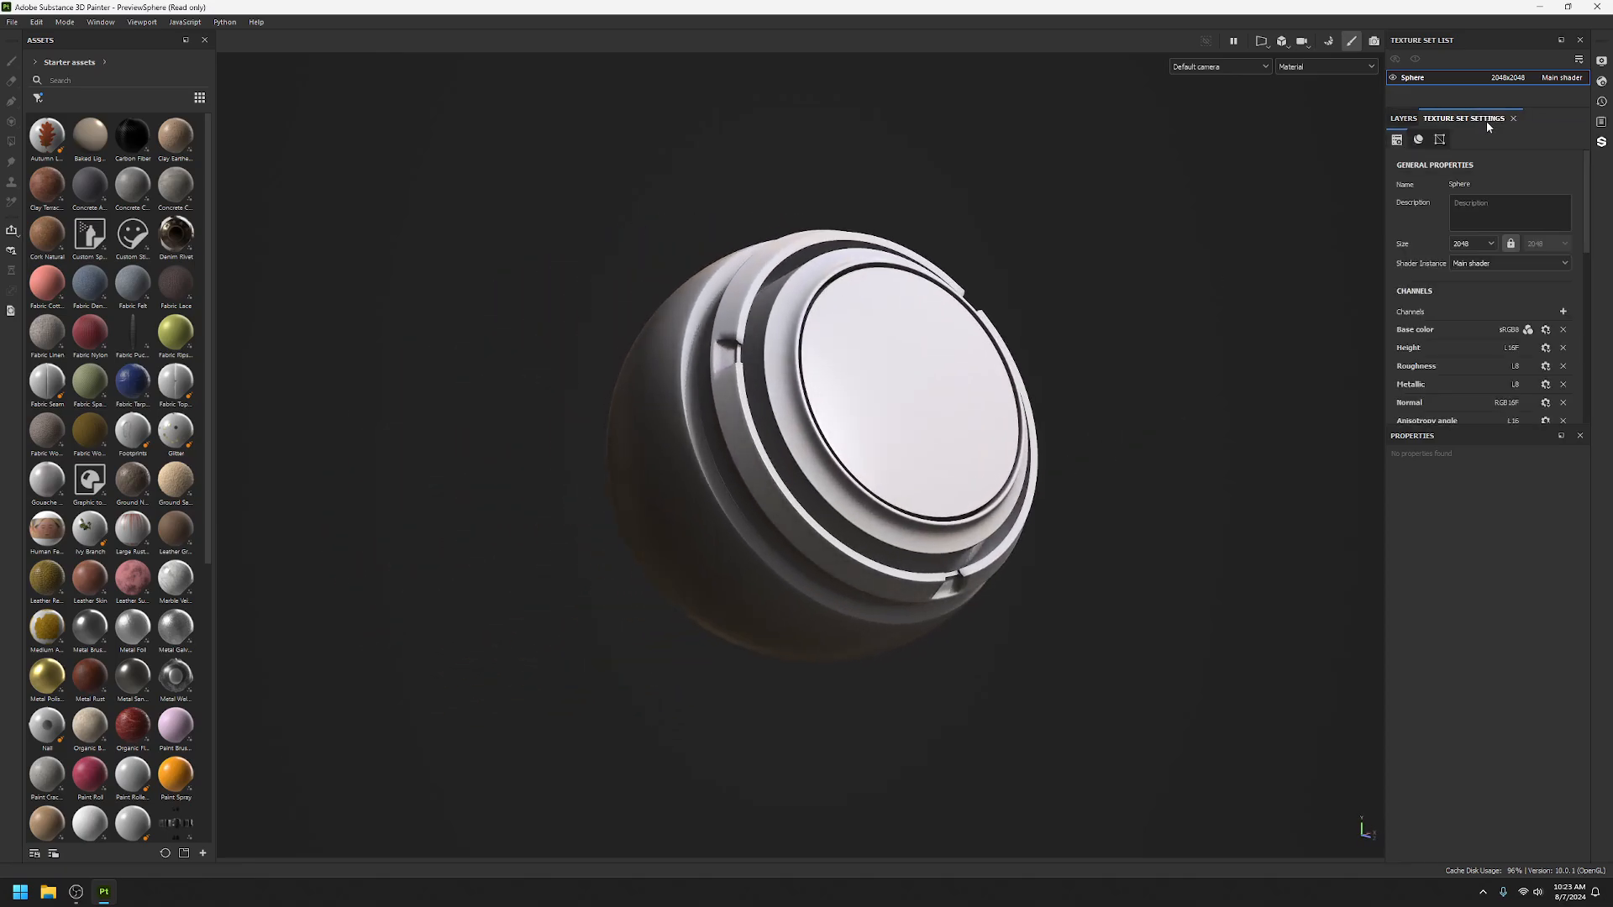
scroll(1490, 335, "down", 3)
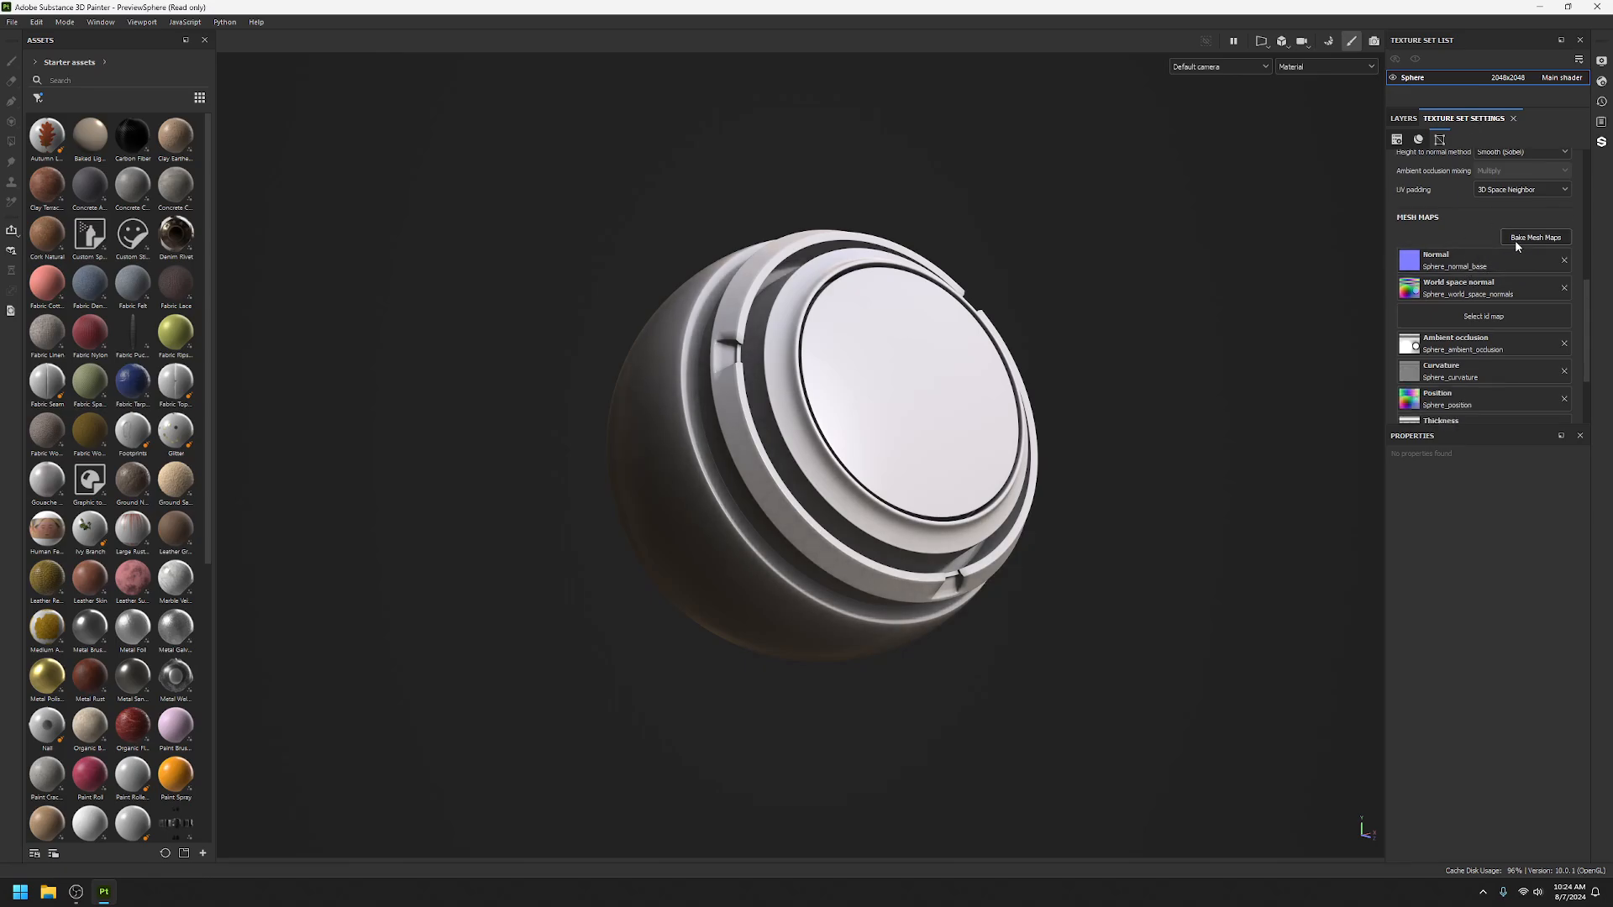
scroll(1478, 260, "down", 2)
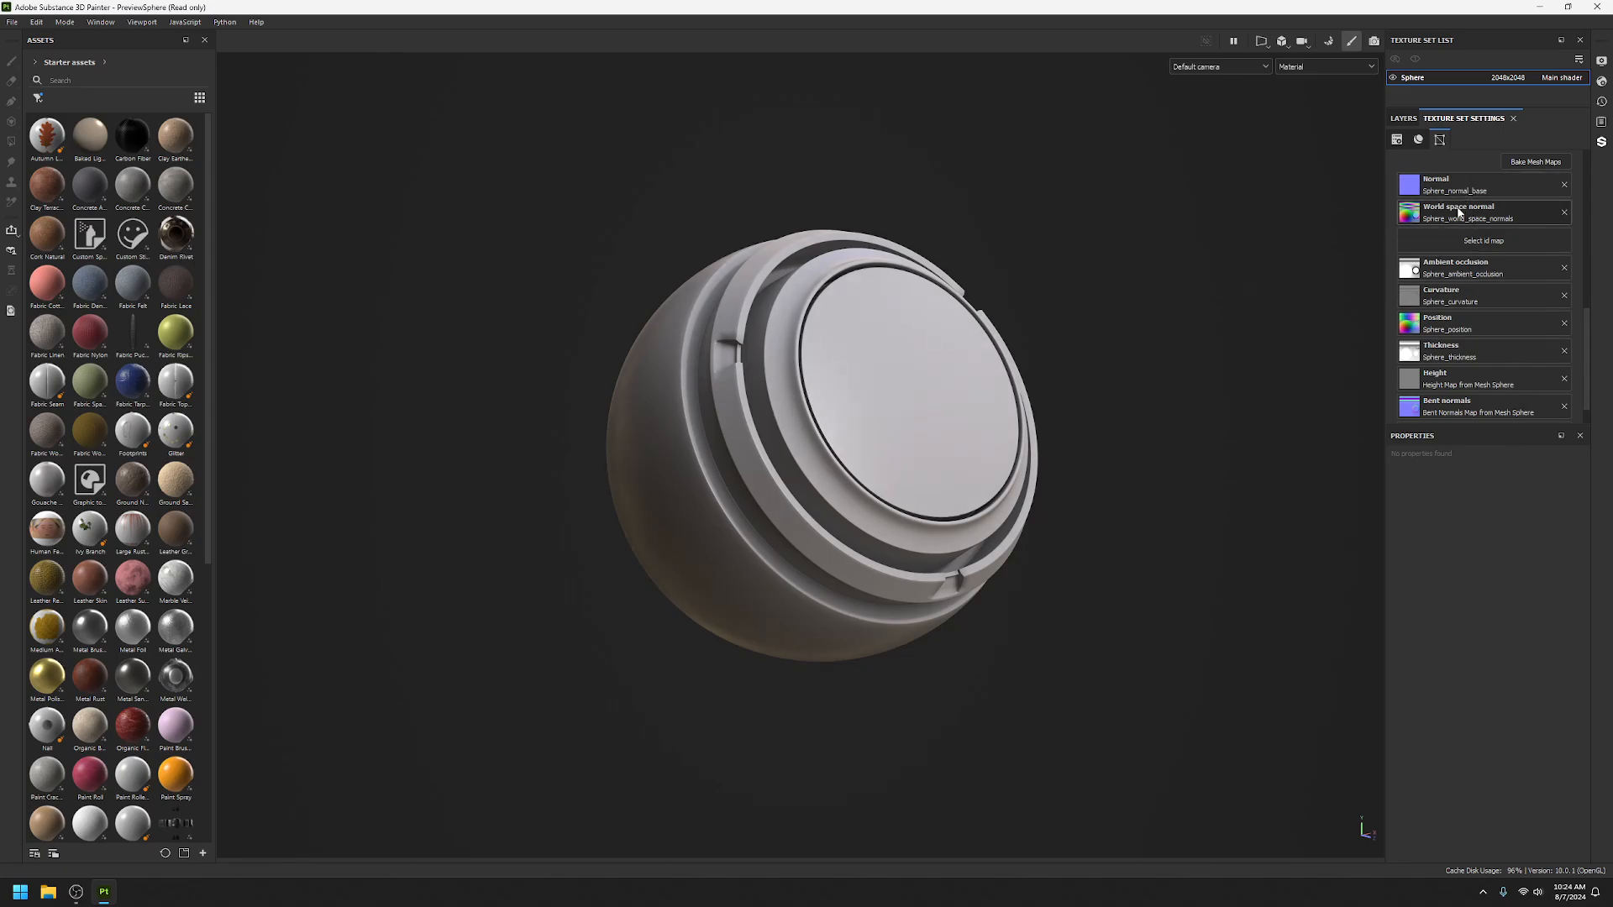
scroll(1449, 406, "down", 1)
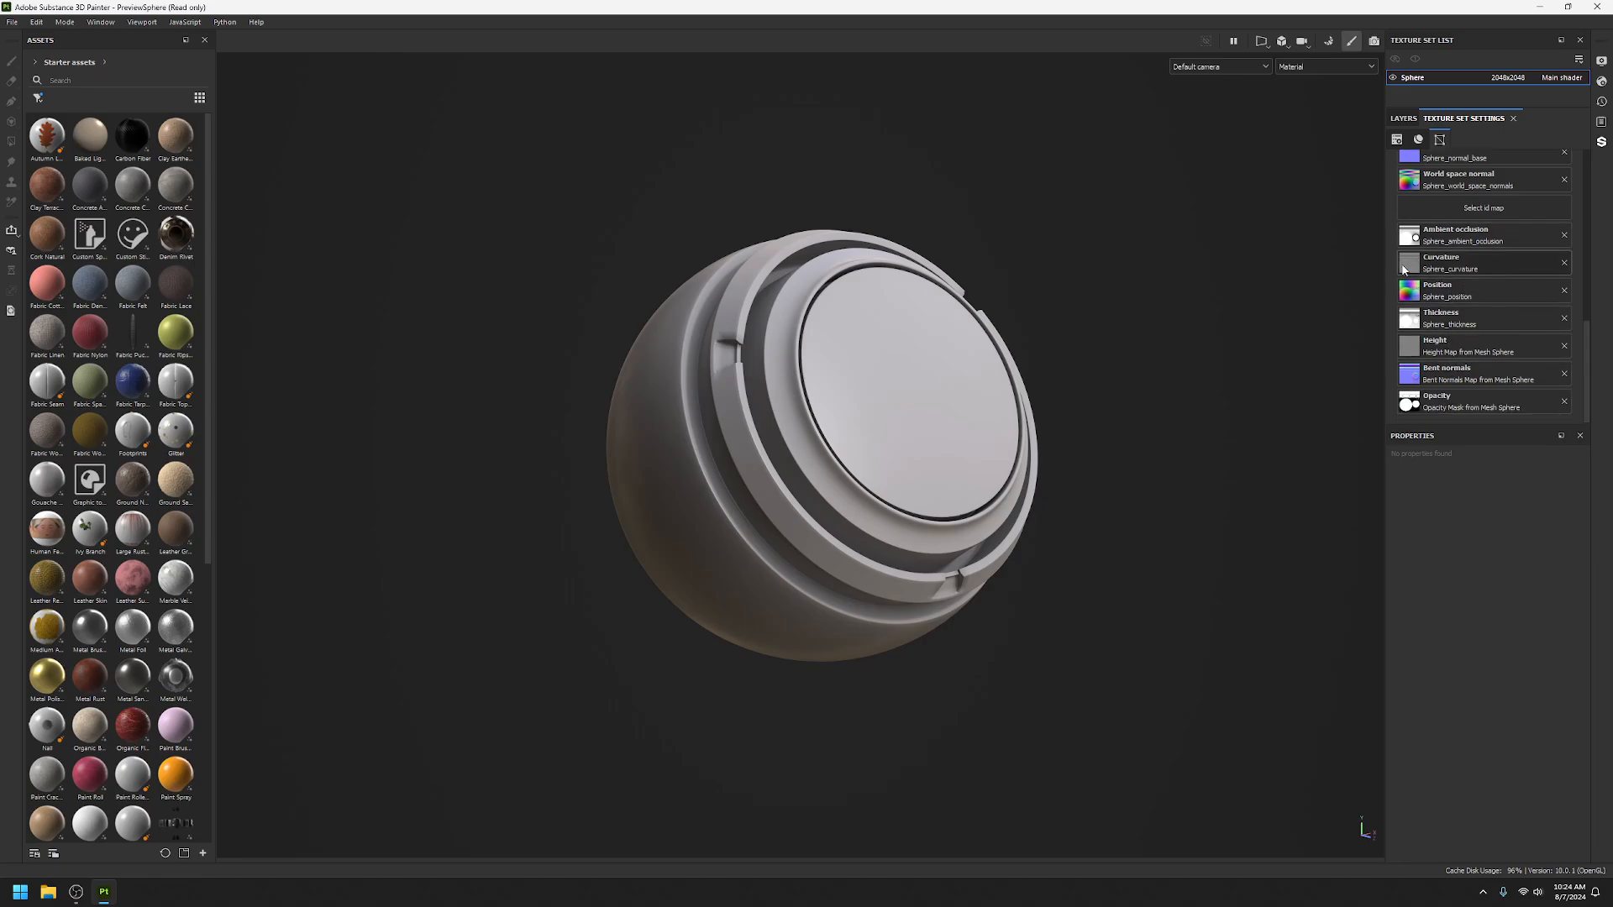
scroll(1463, 304, "up", 10)
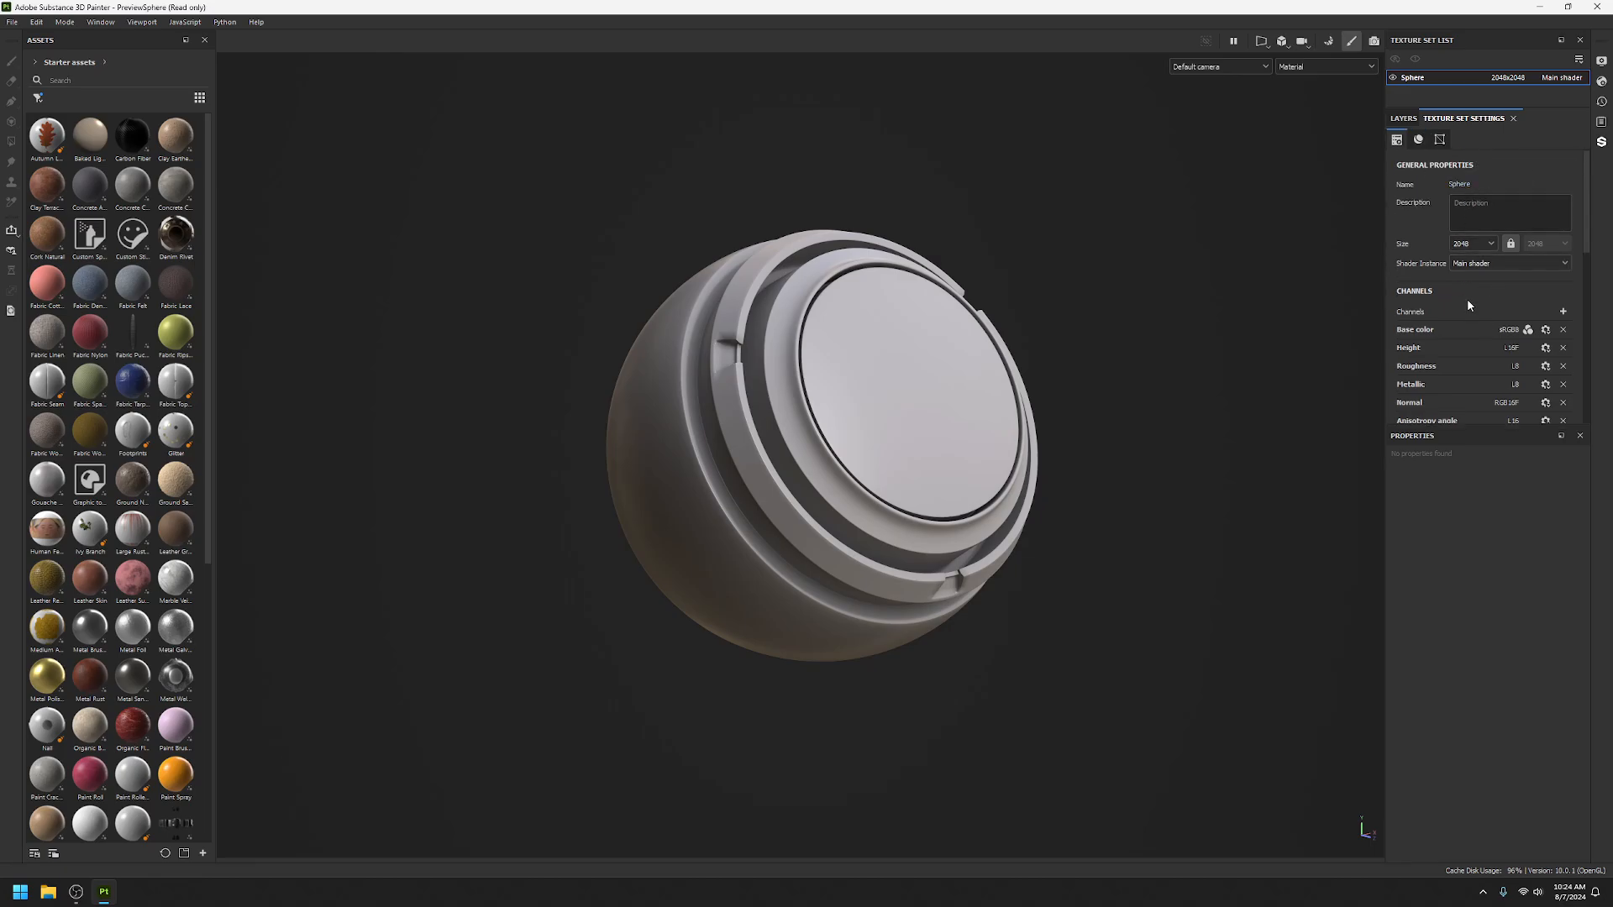
left_click(1404, 118)
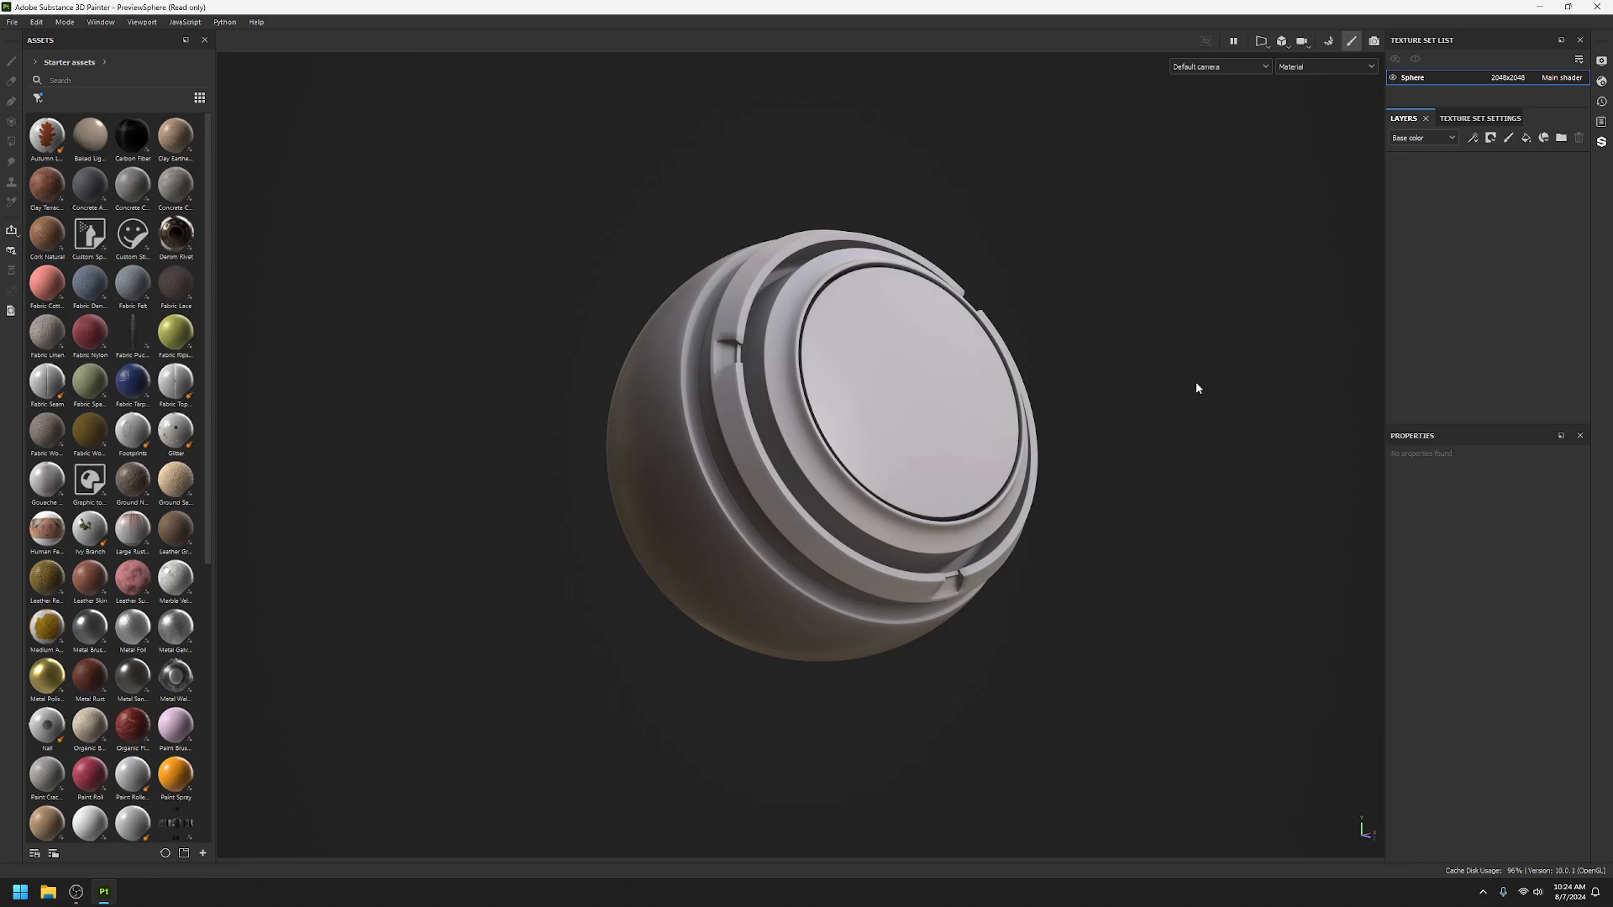
Add a fill layer to the empty layer stack and review its material channel properties.
left_click(1529, 138)
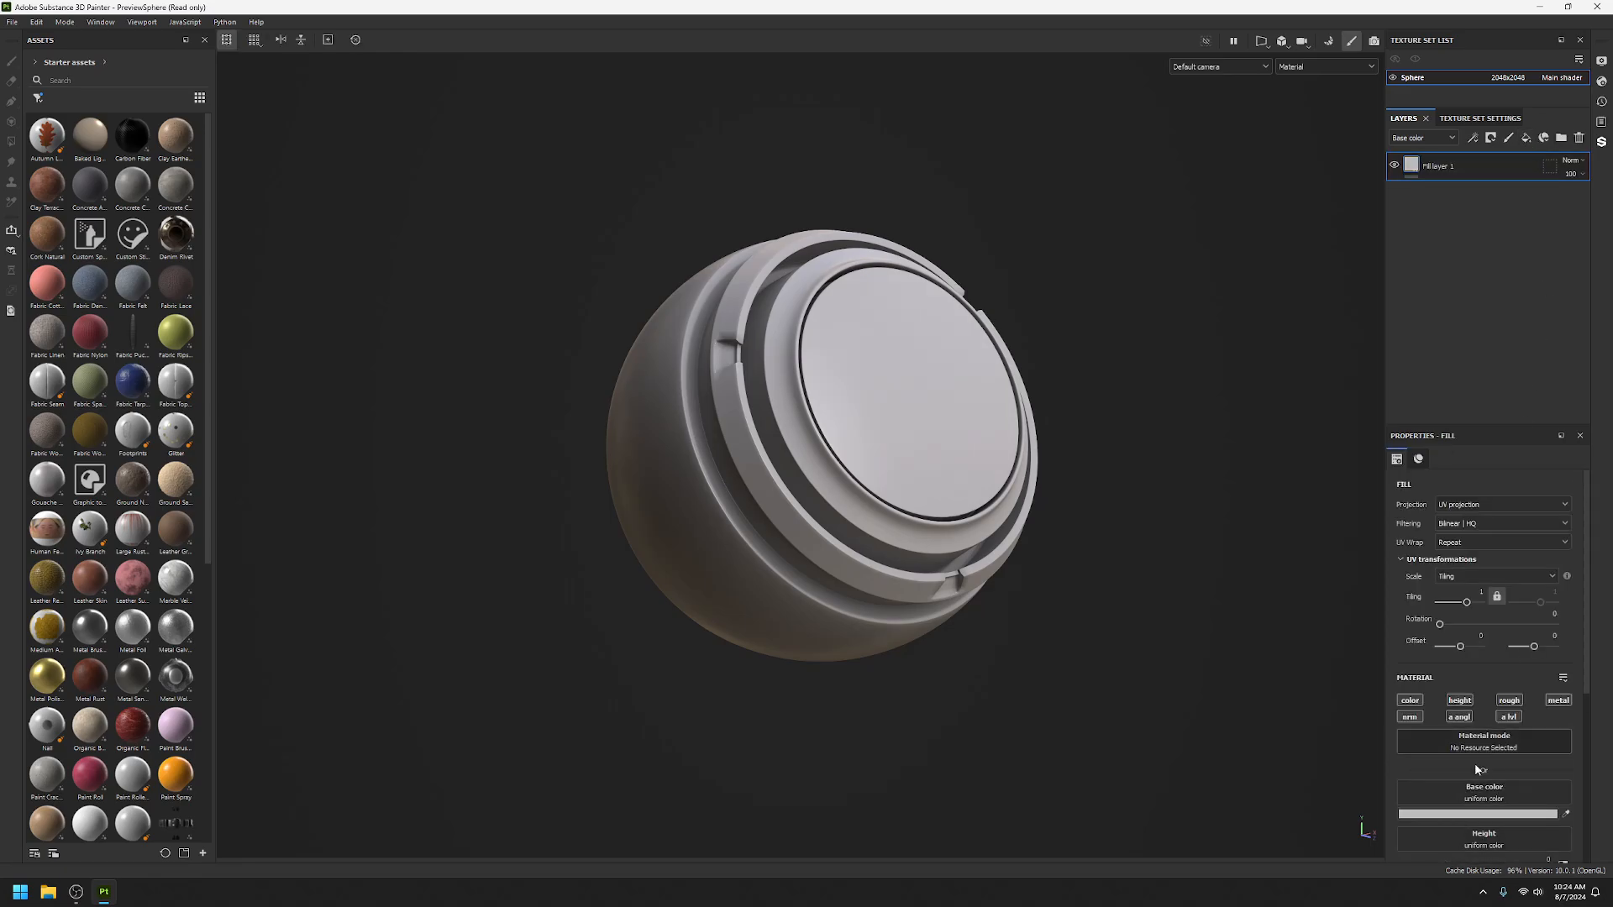
left_click_drag(1515, 426, 1515, 252)
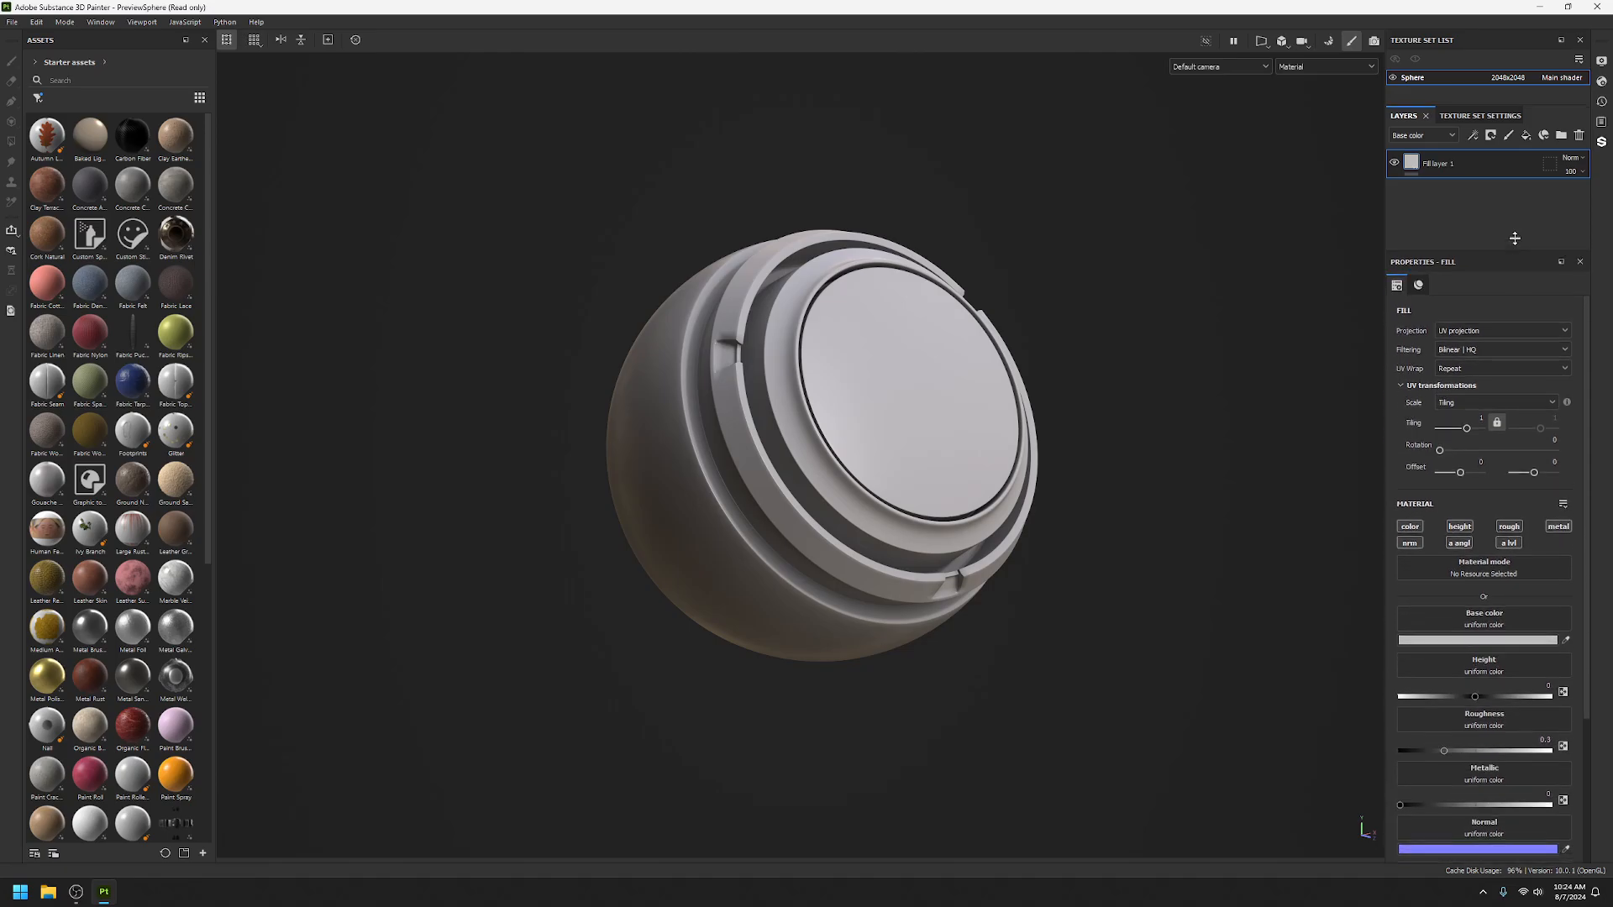
scroll(1530, 561, "down", 3)
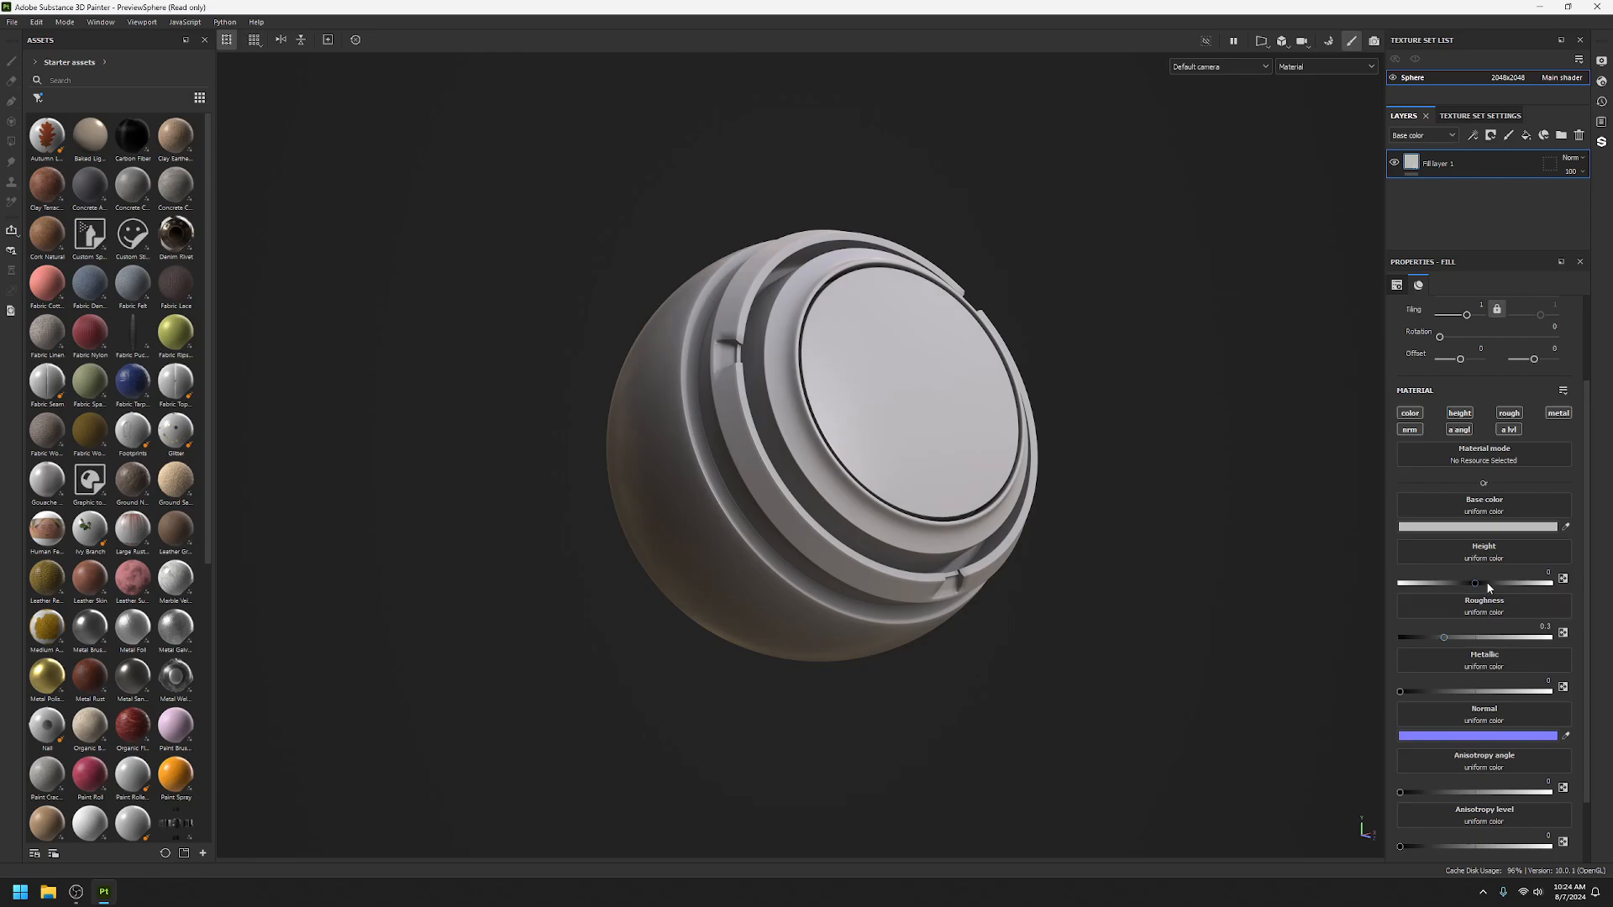
scroll(1480, 706, "down", 1)
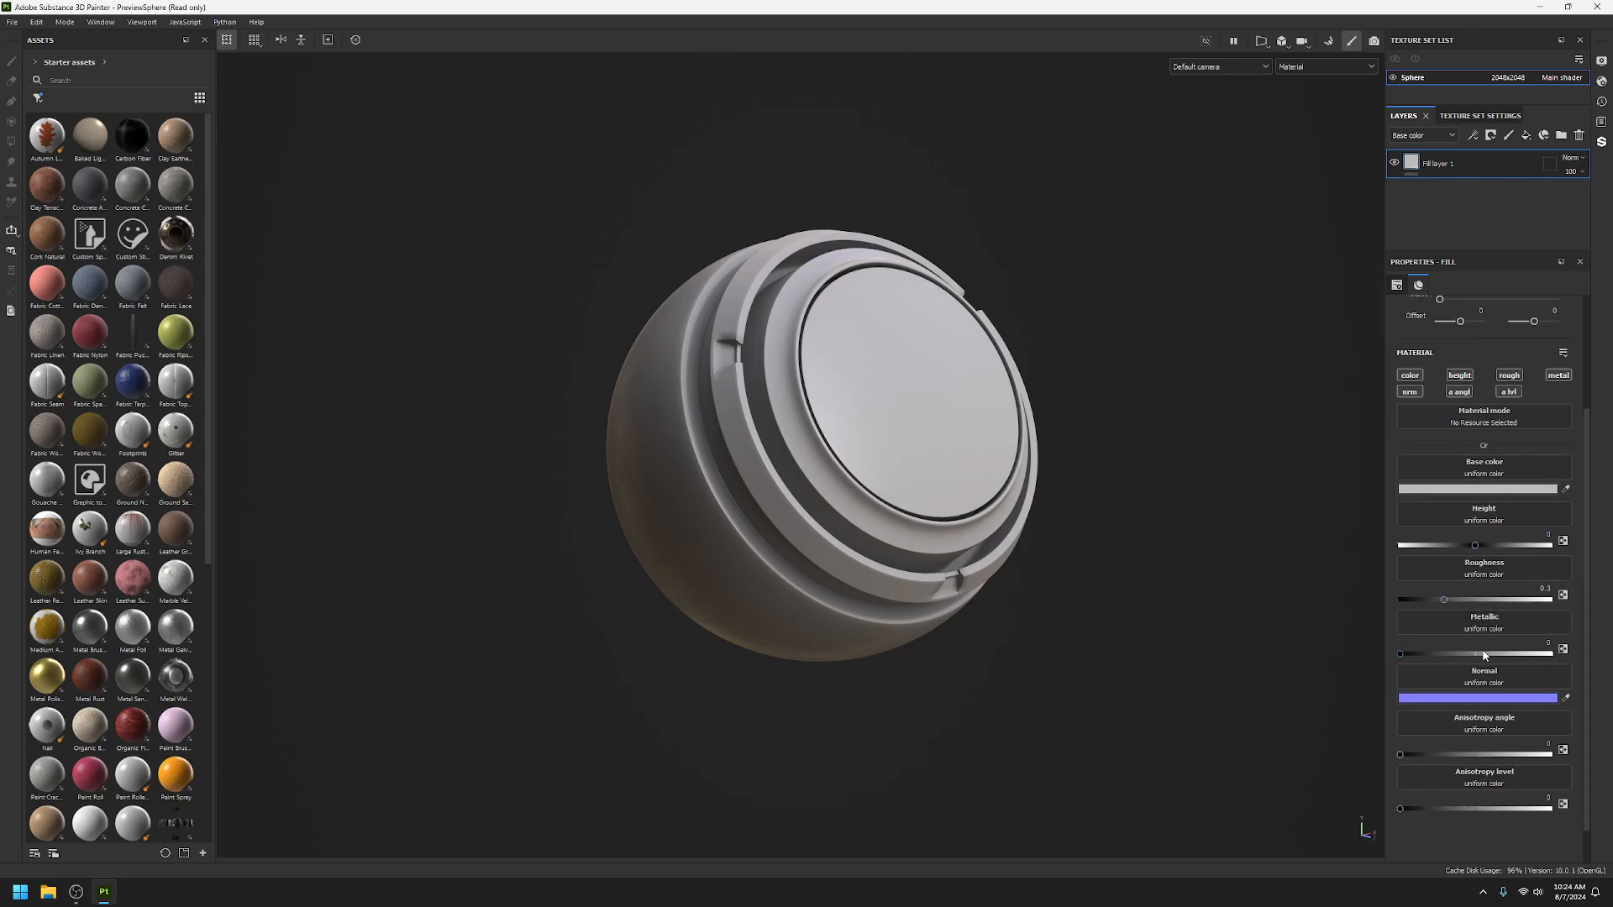
scroll(1478, 709, "up", 1)
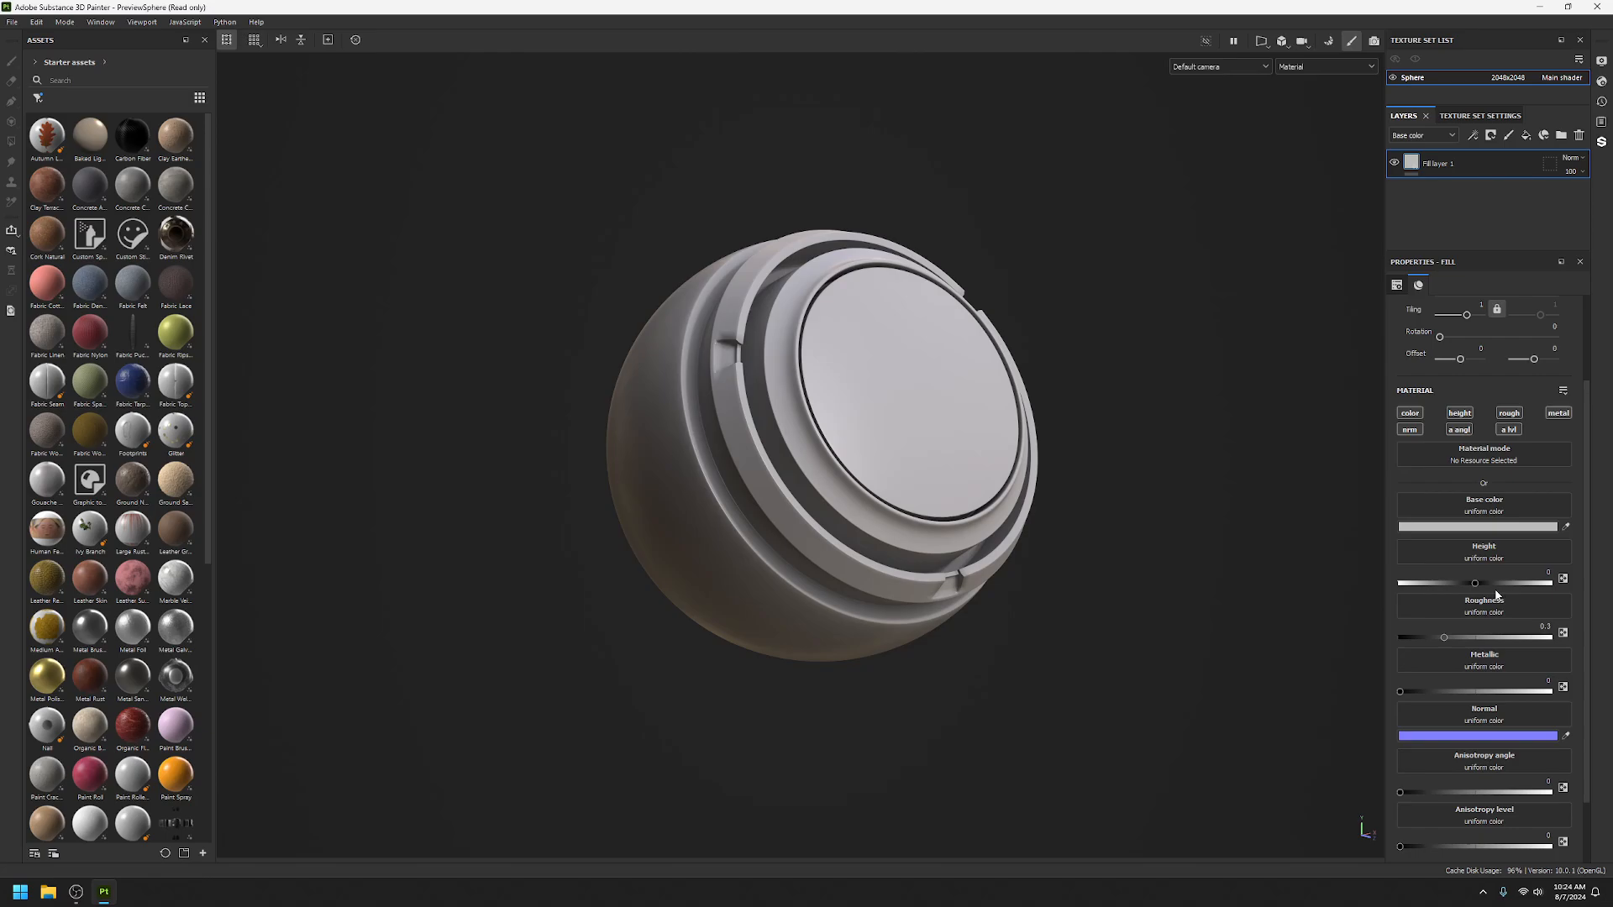
scroll(1486, 693, "down", 1)
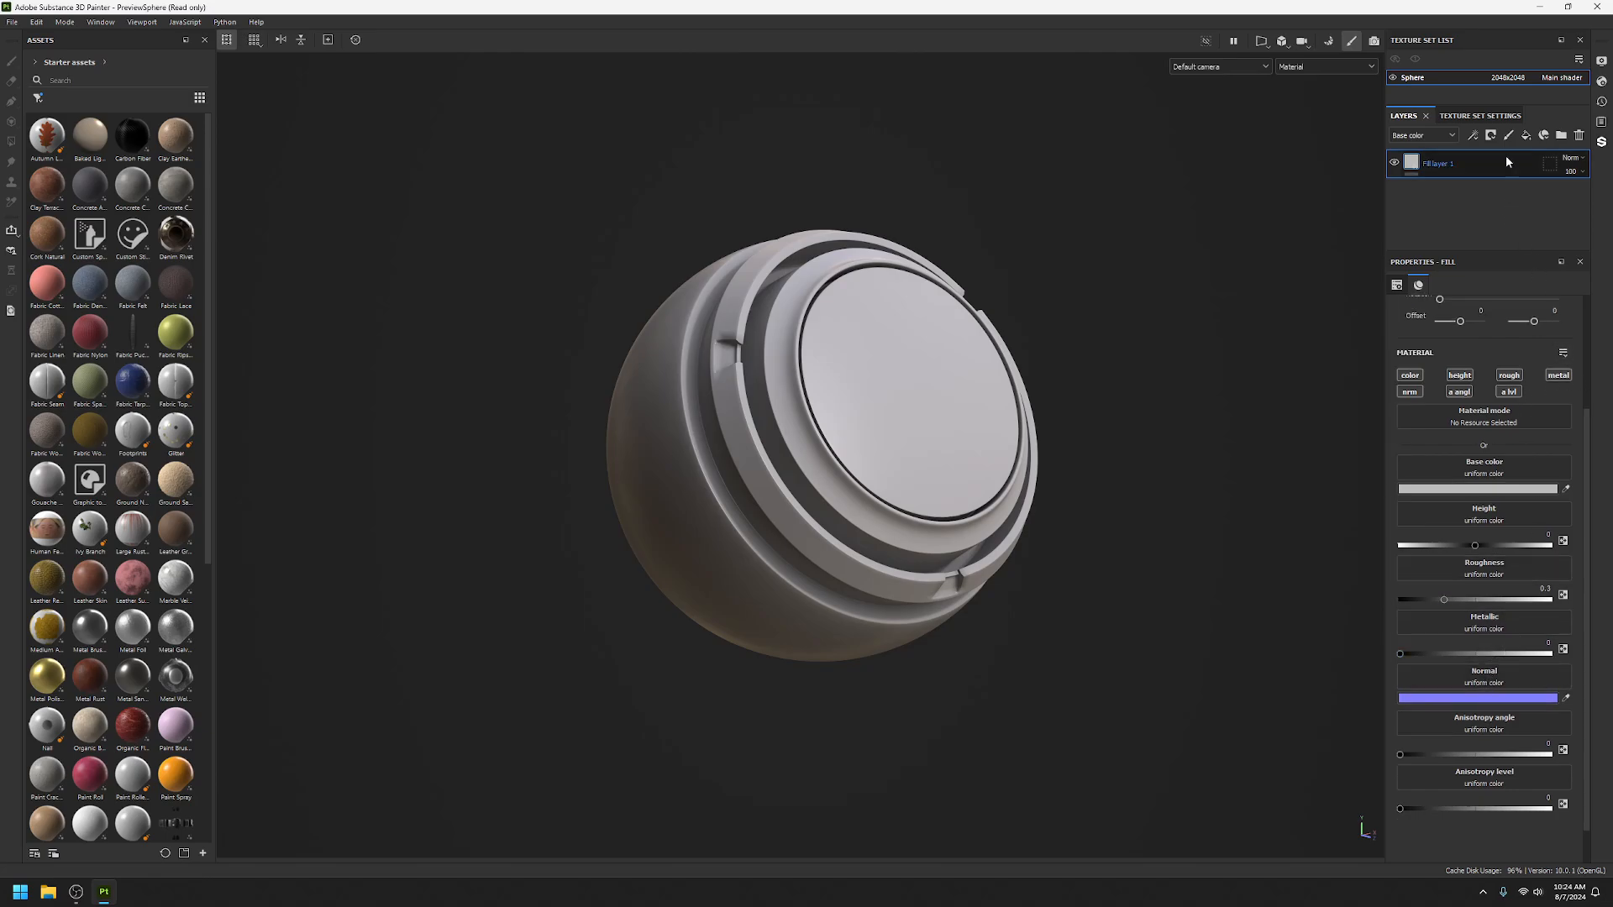
Remove the Anisotropy level and Anisotropy angle channels from the Sphere texture set and view the channels available to add.
left_click(1479, 116)
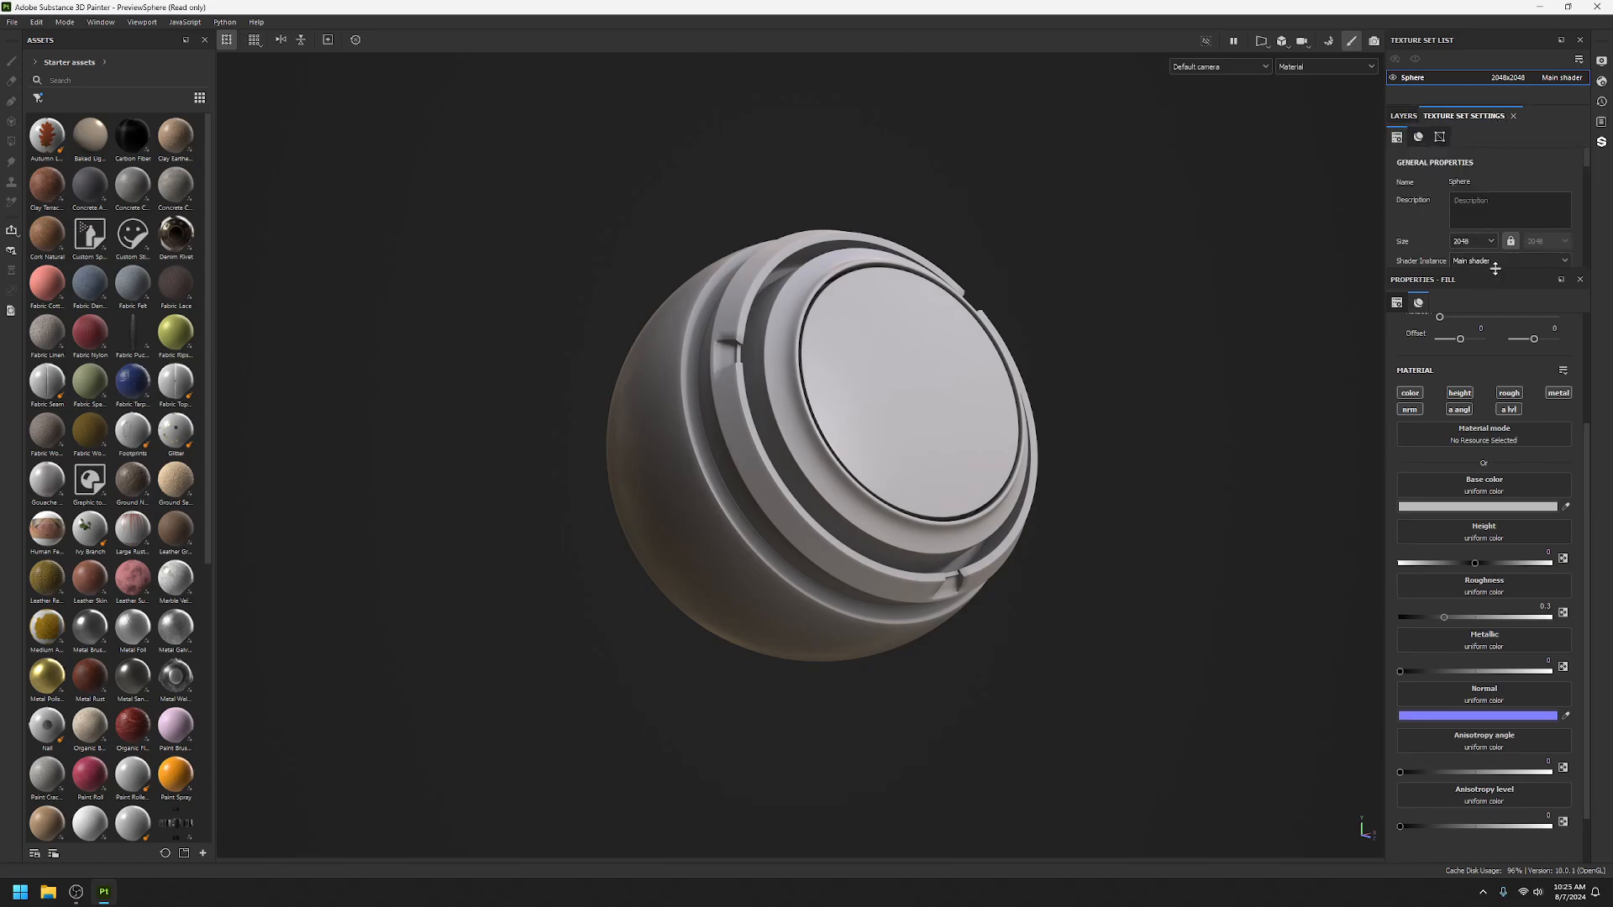
left_click_drag(1493, 271, 1483, 531)
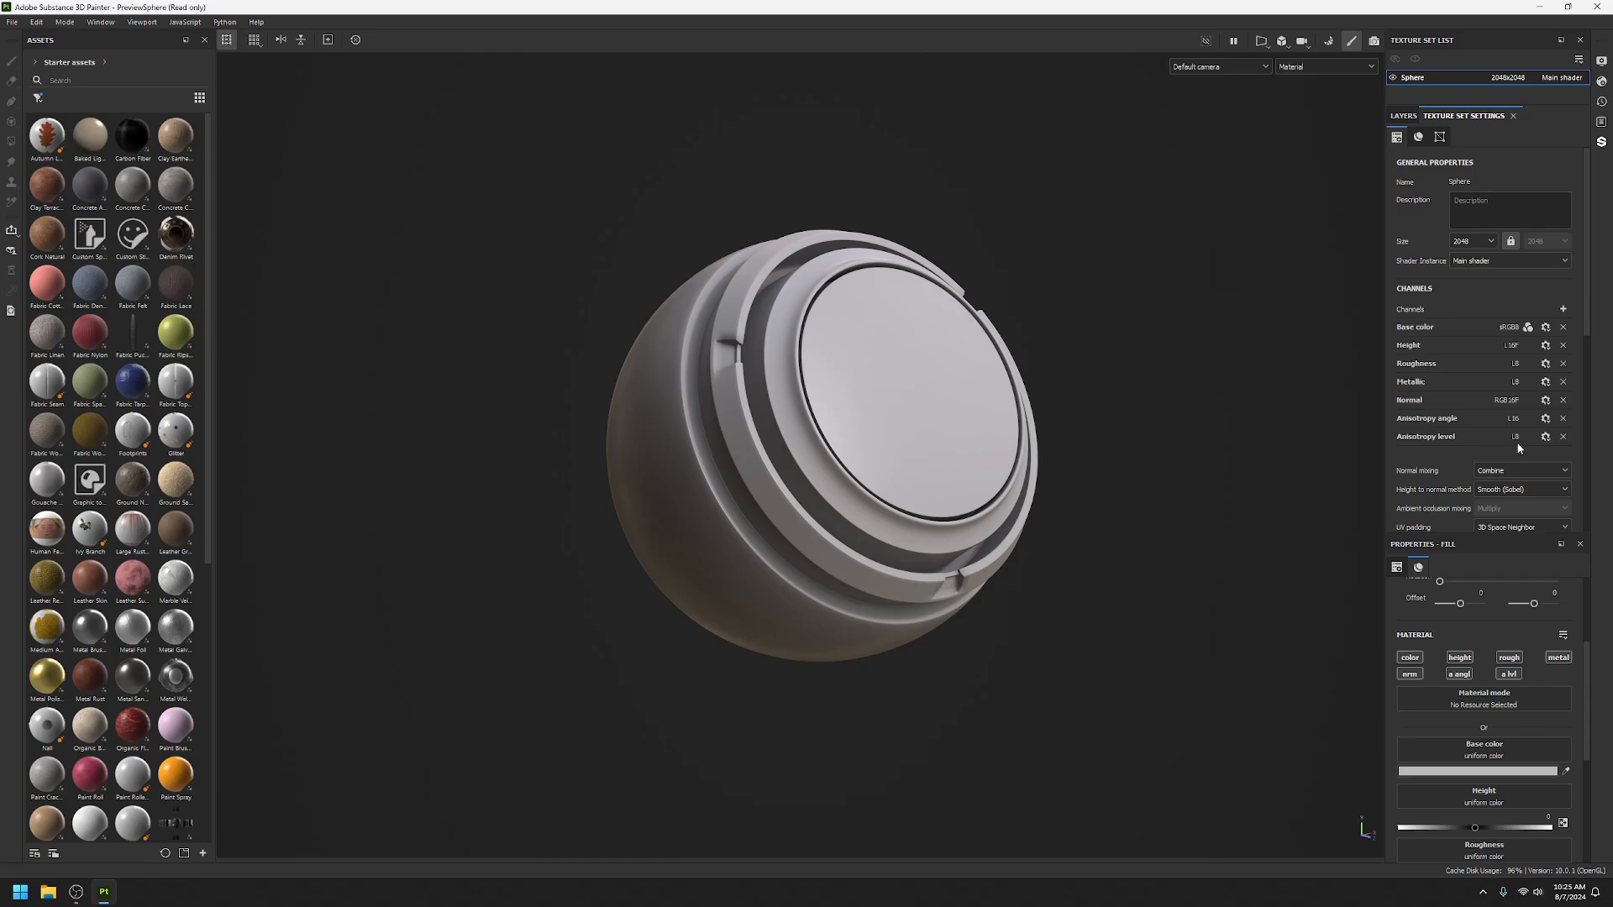
left_click(1563, 436)
left_click(1562, 418)
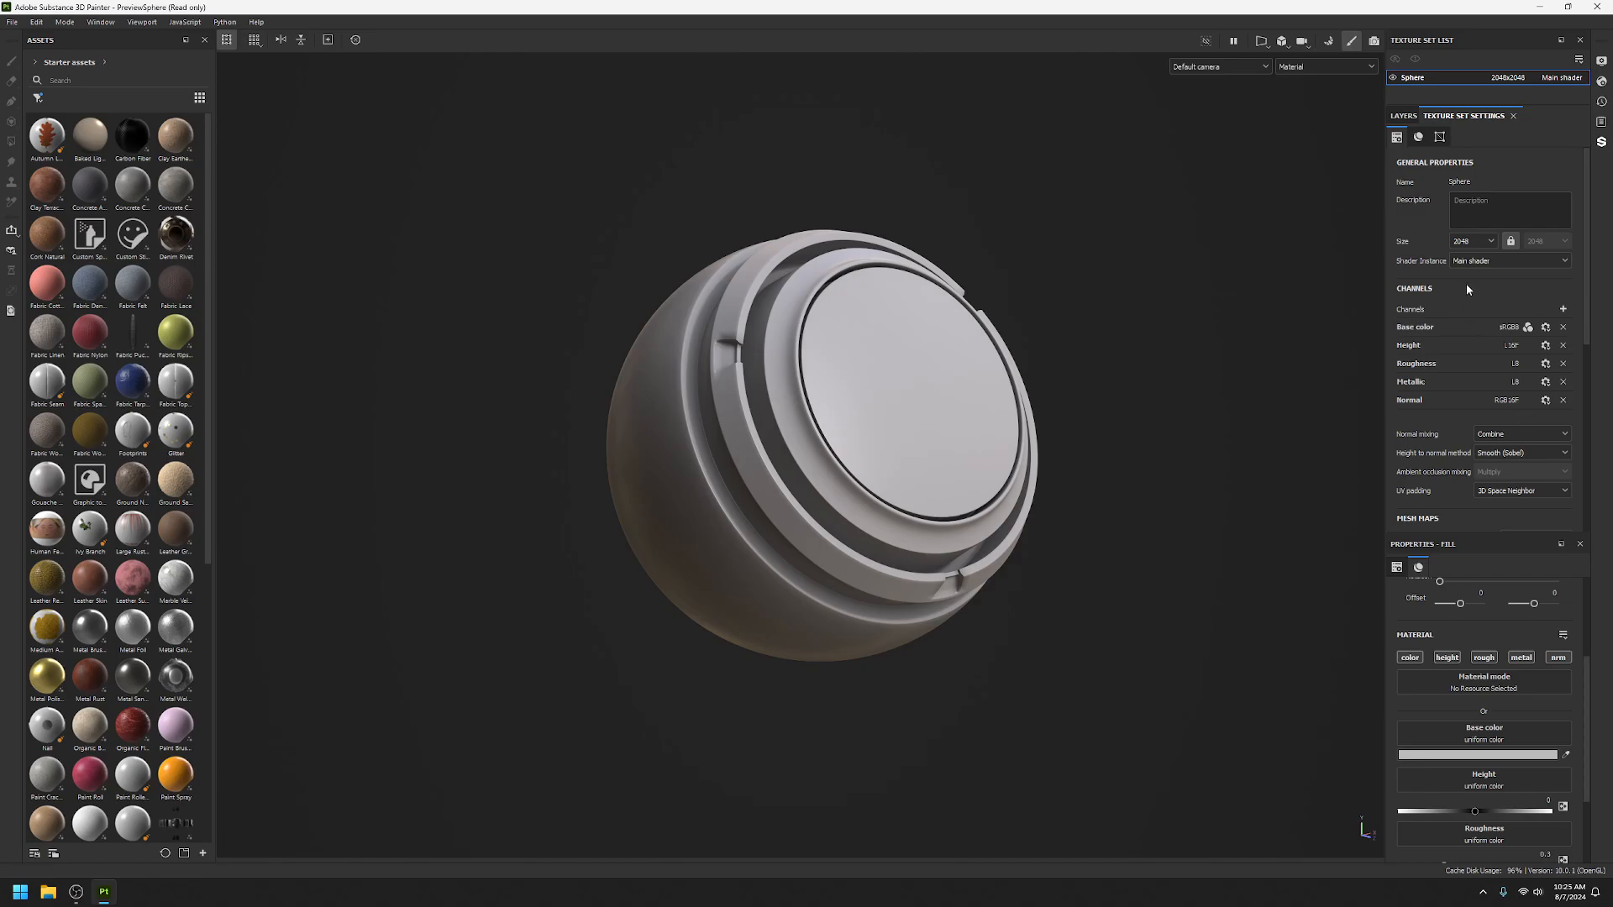
left_click(1563, 309)
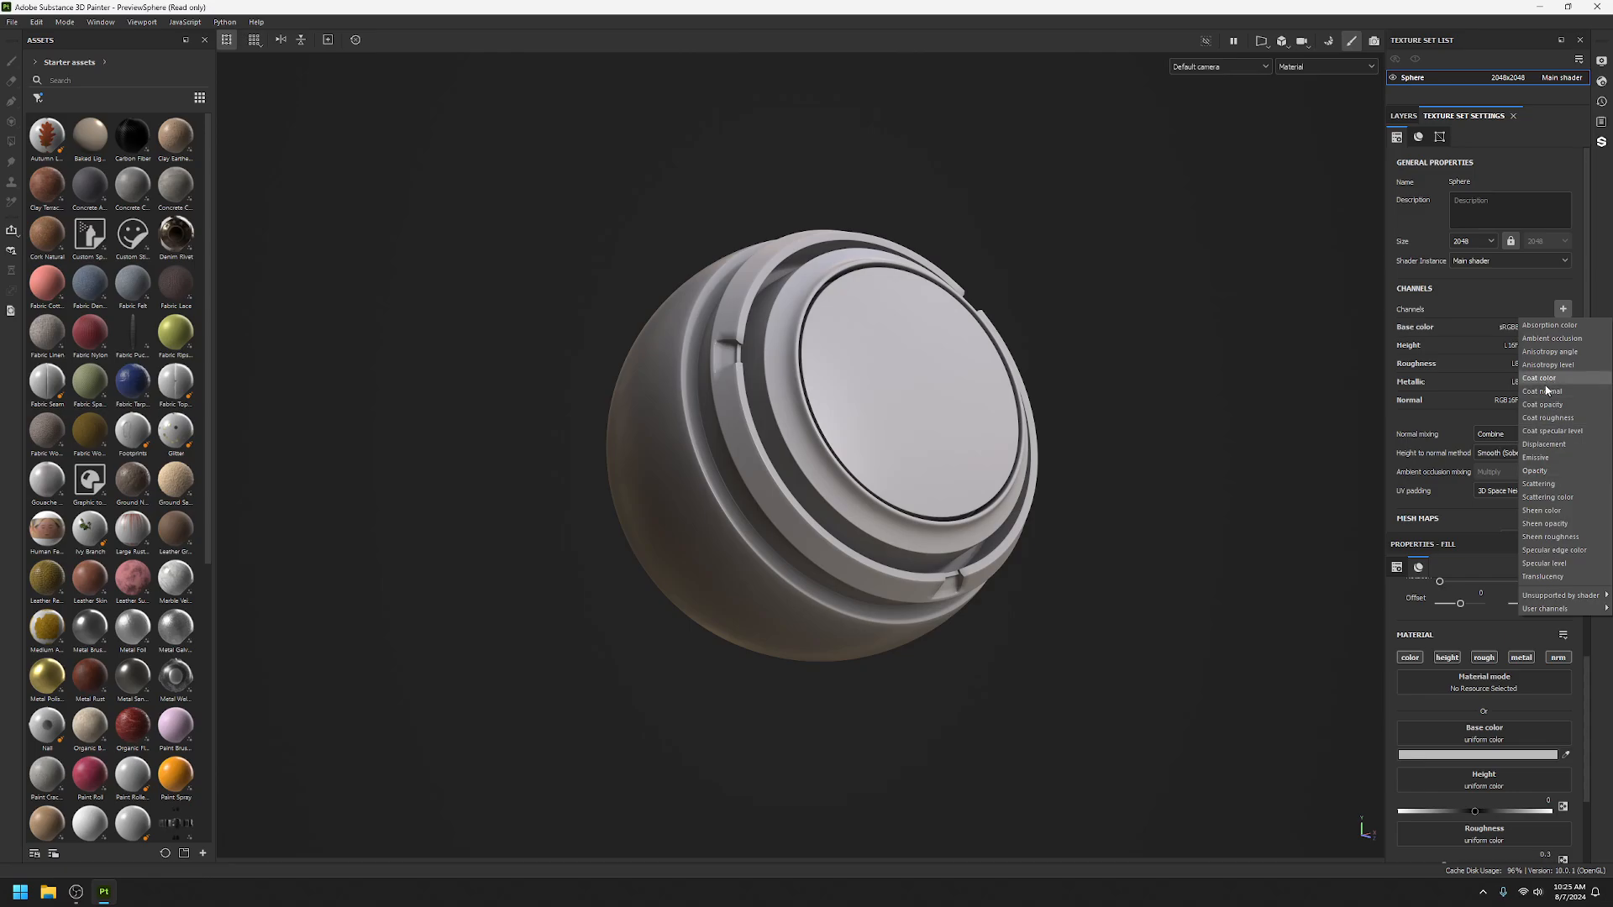
left_click(1495, 296)
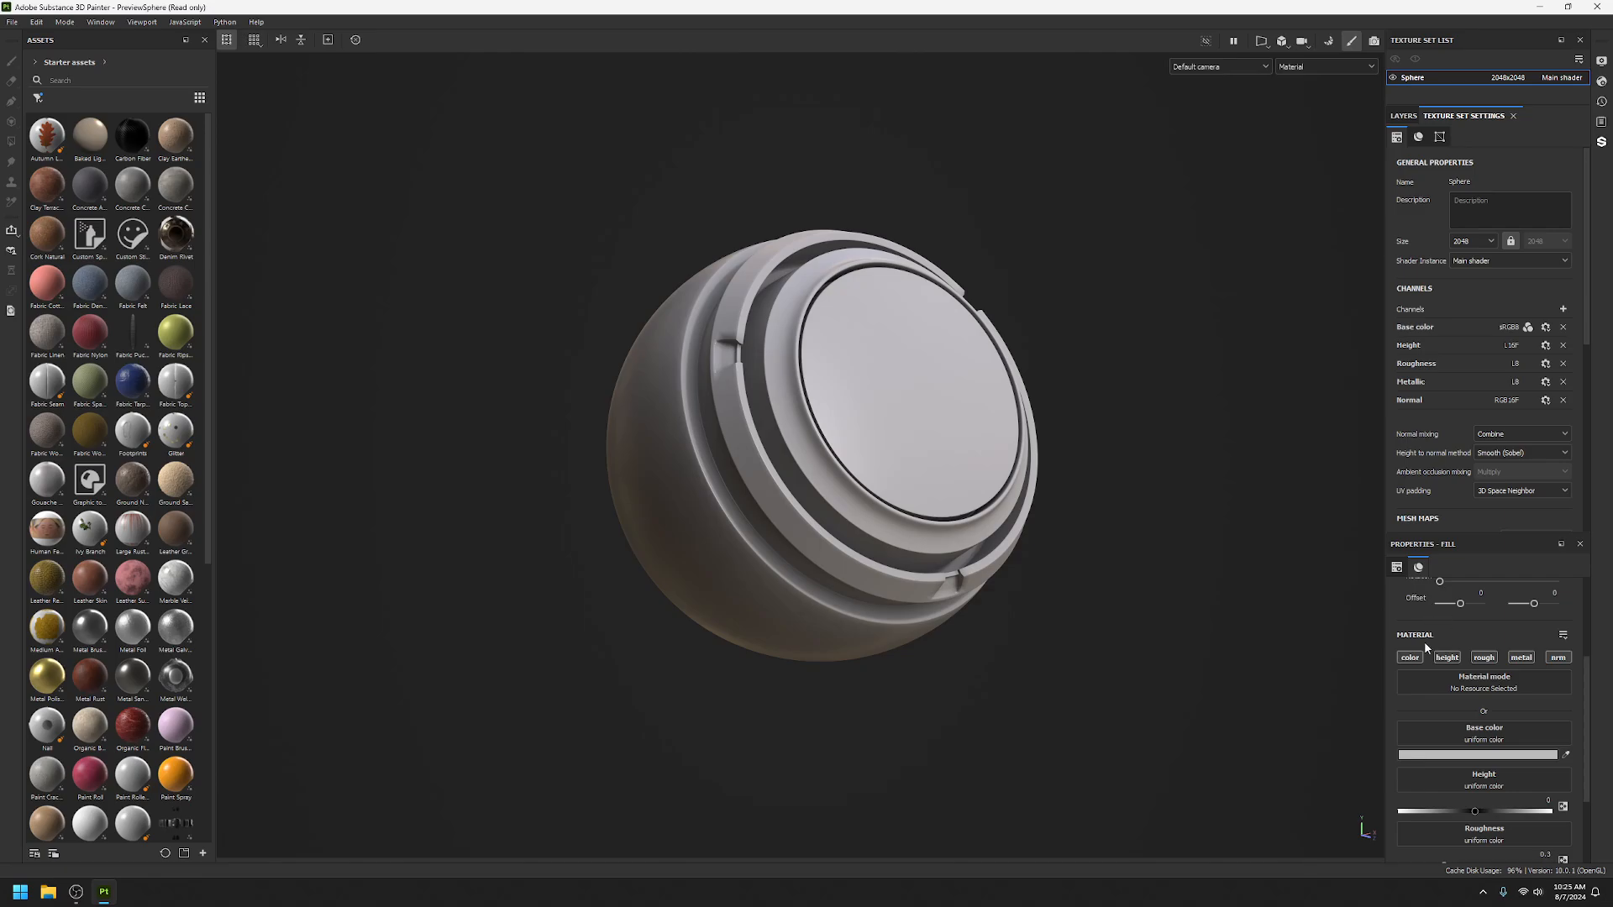
Disable the height and normal channels in the fill layer's material, leaving color, roughness and metallic enabled.
left_click(1401, 117)
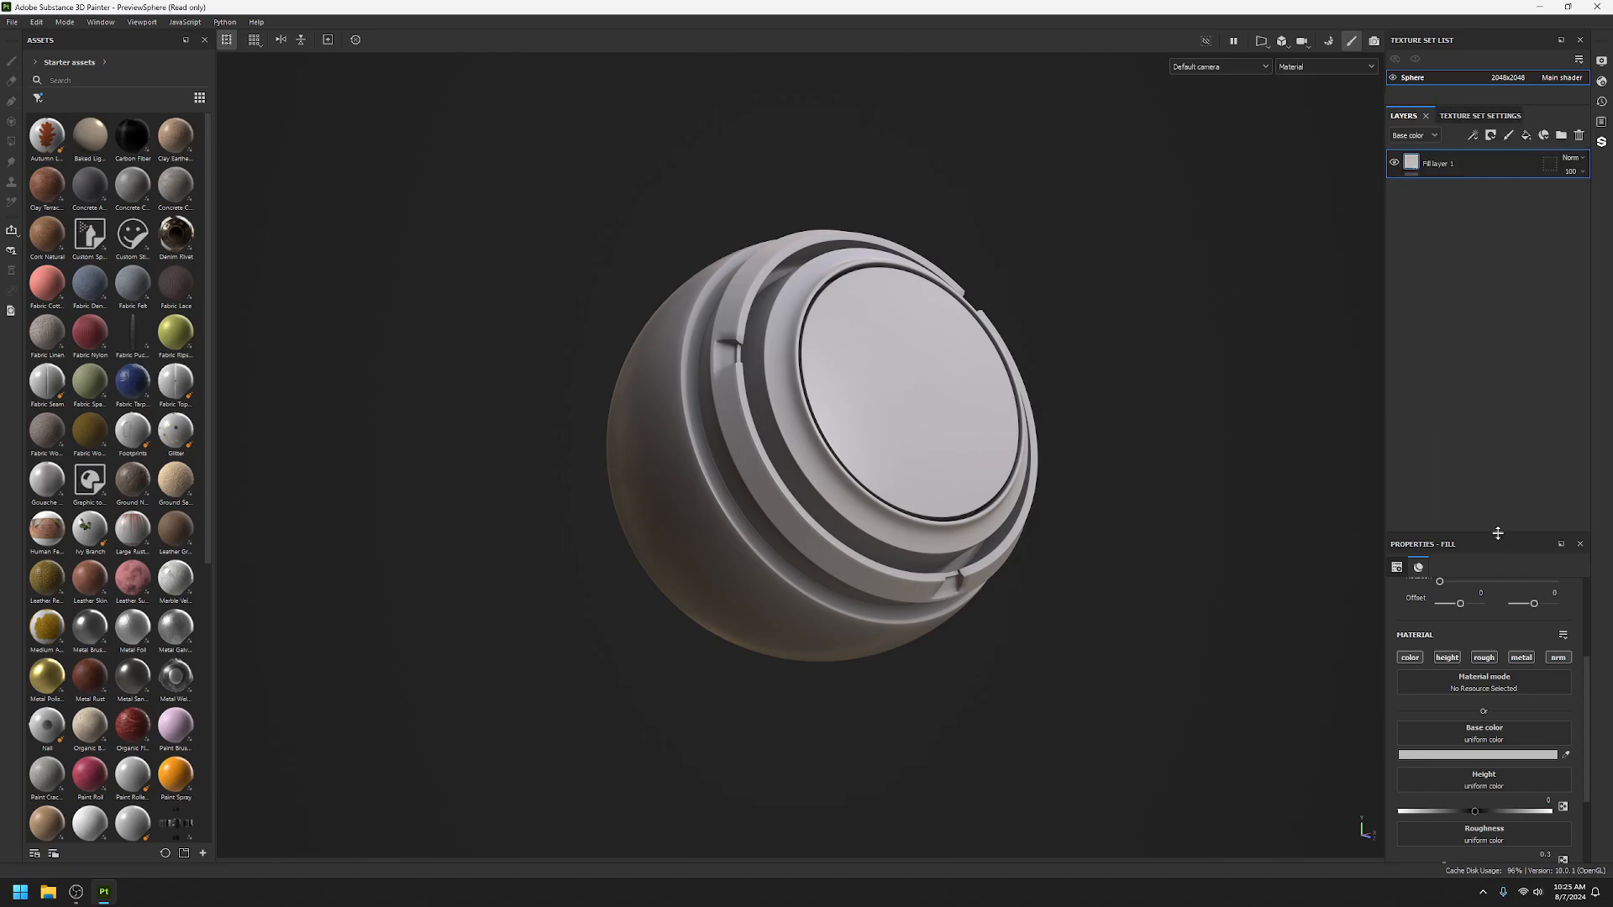
left_click_drag(1498, 533, 1496, 280)
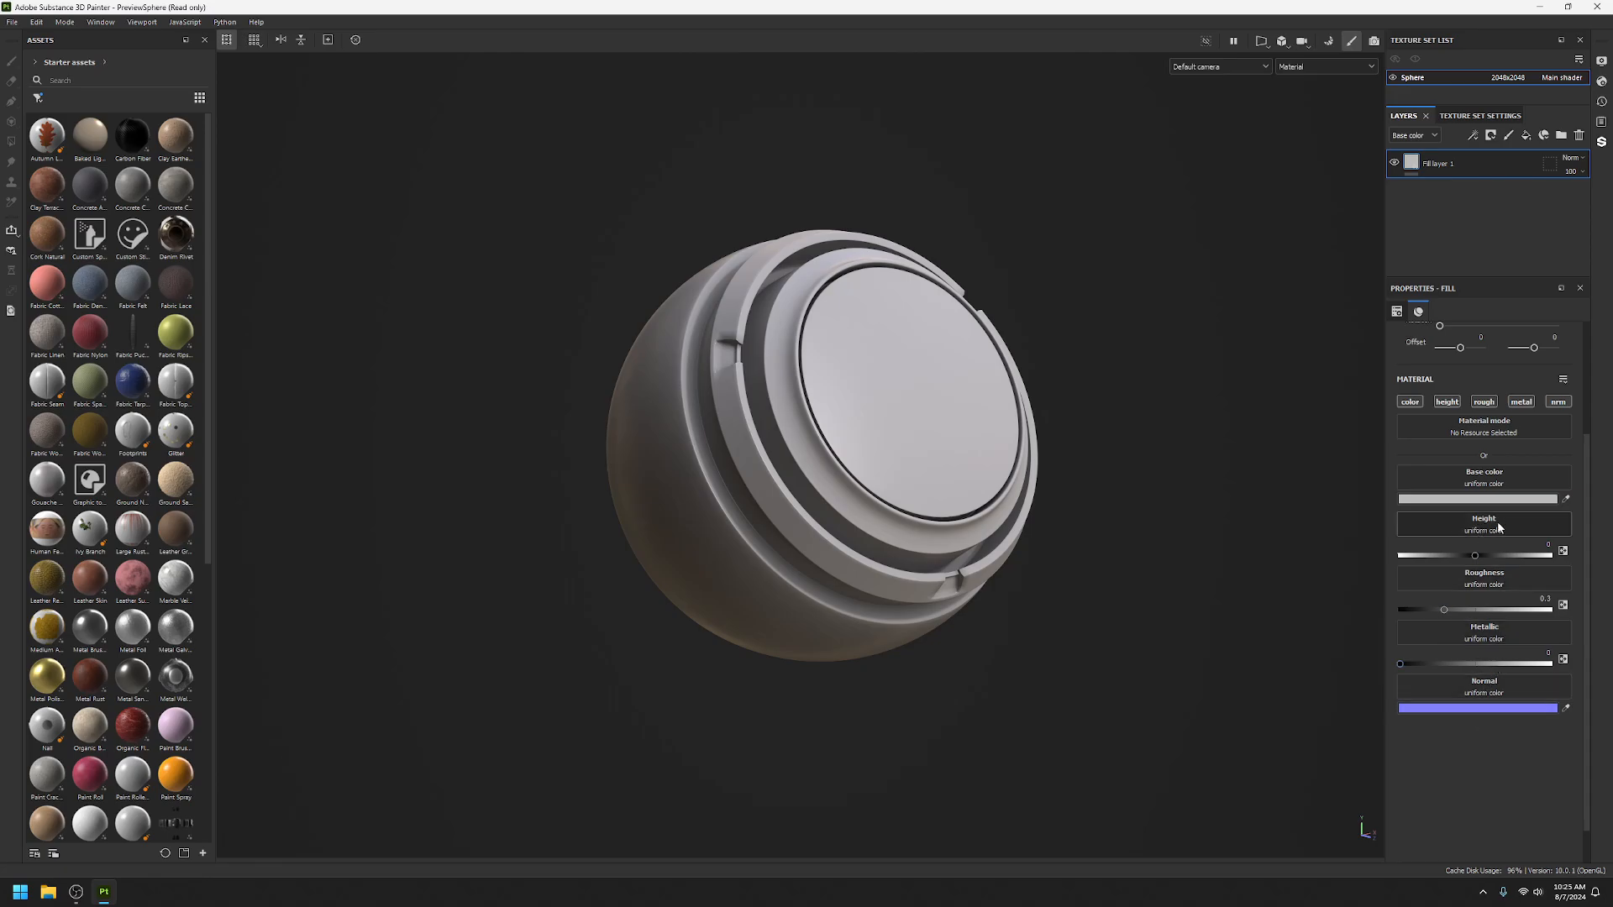
left_click(1447, 402)
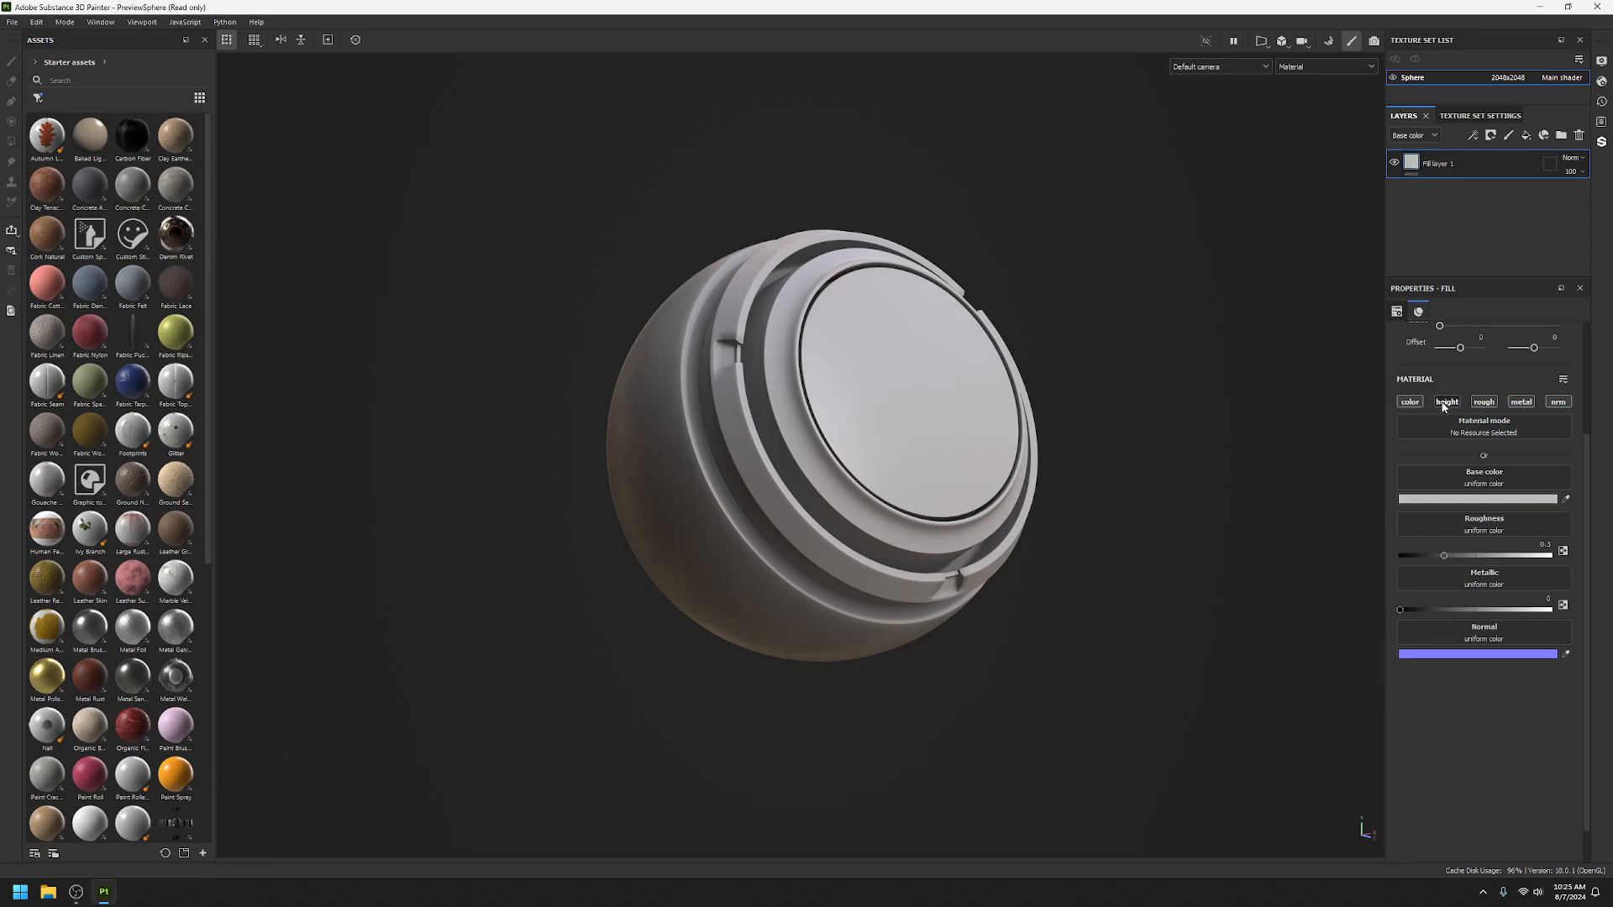
left_click(1560, 402)
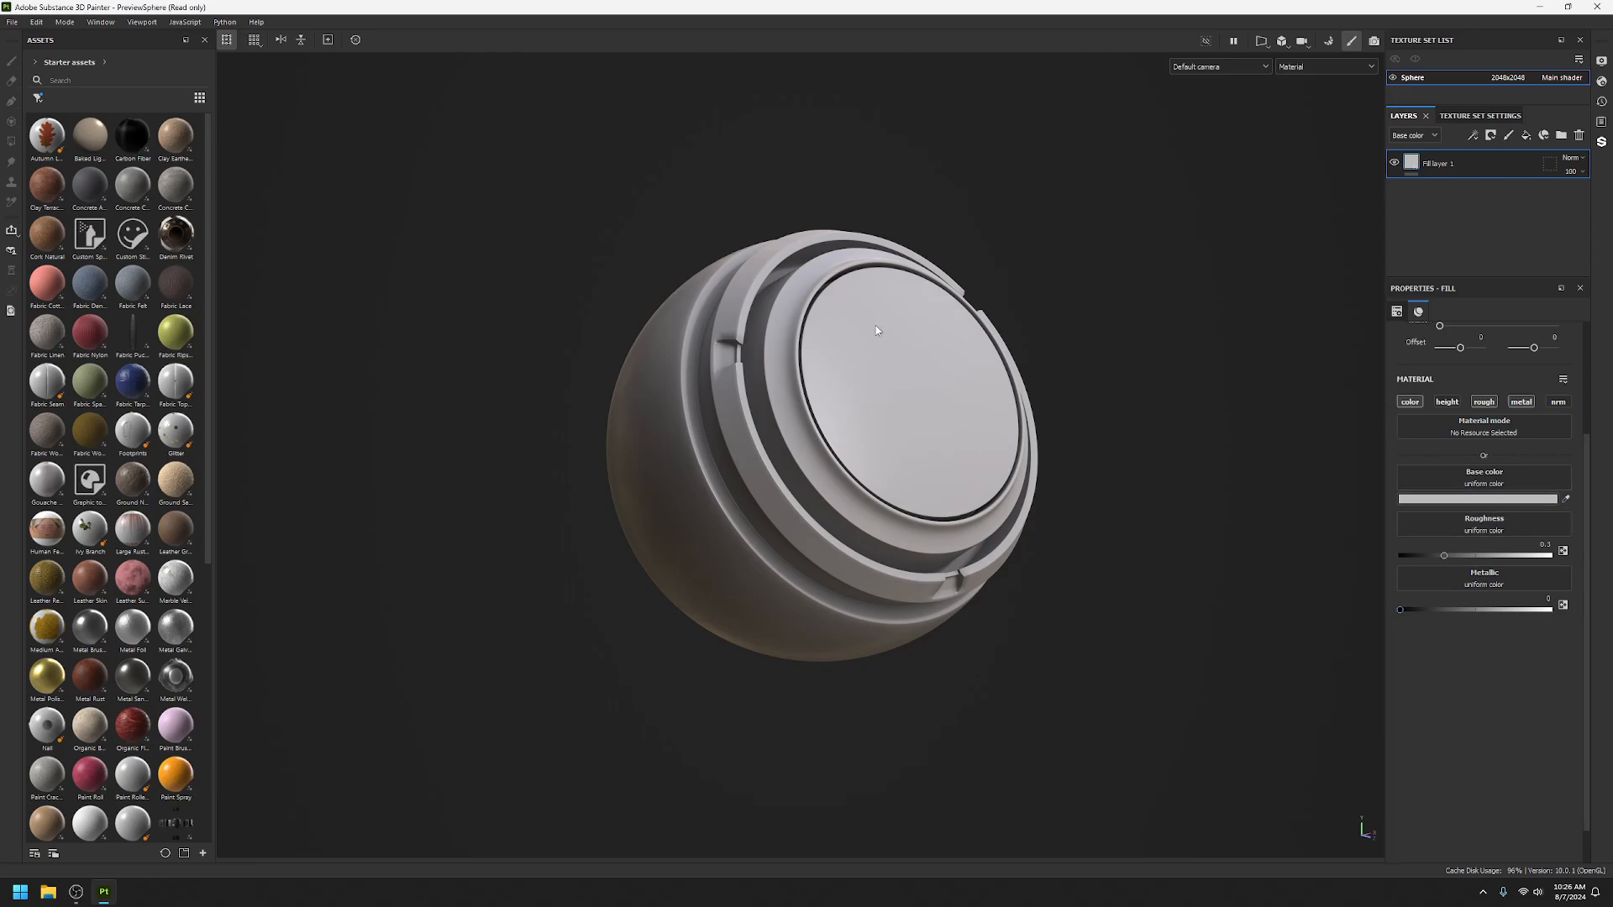
Set the fill layer's base color to fully saturated orange, hex FF9300.
left_click(1517, 501)
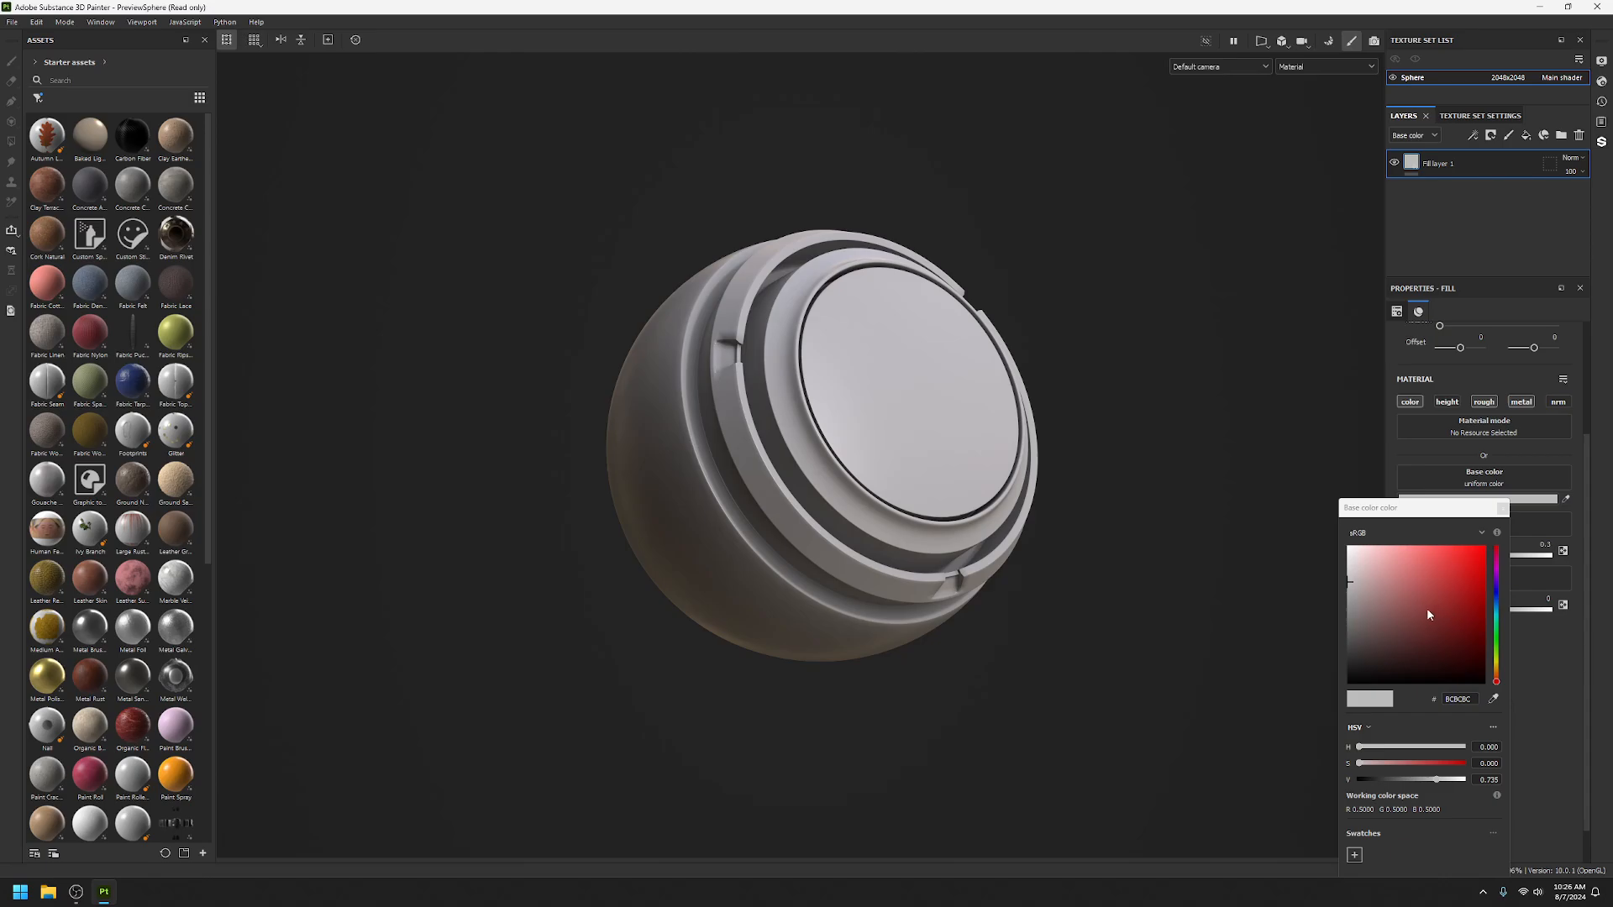
left_click_drag(1471, 573, 1488, 544)
left_click_drag(1352, 565, 1496, 531)
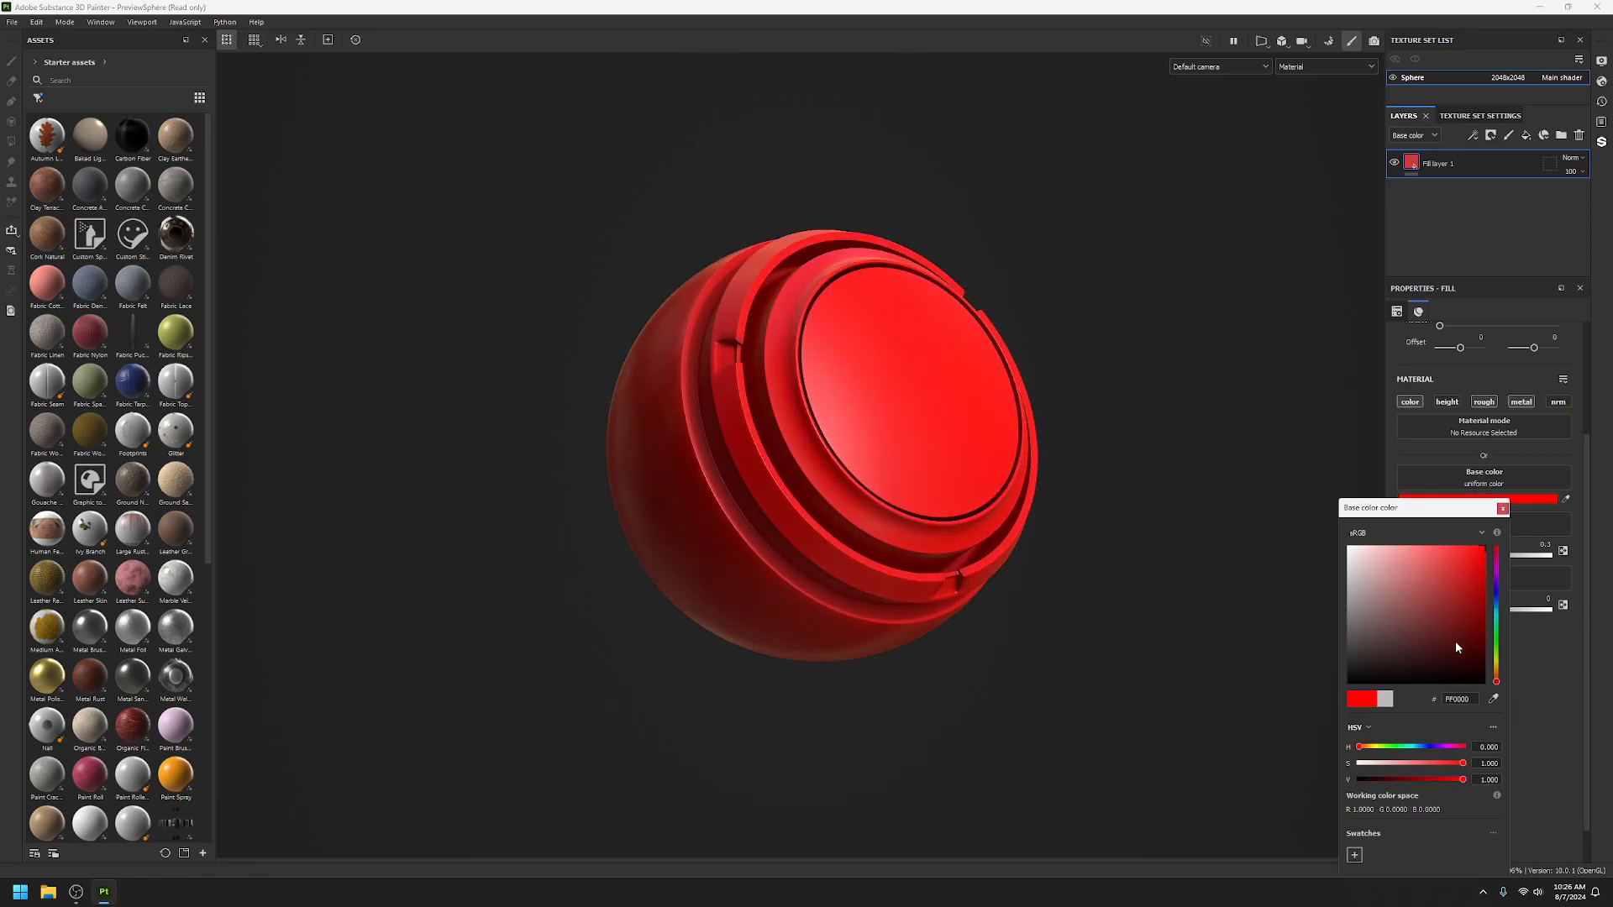
left_click_drag(1456, 616, 1485, 547)
left_click_drag(1497, 687, 1502, 669)
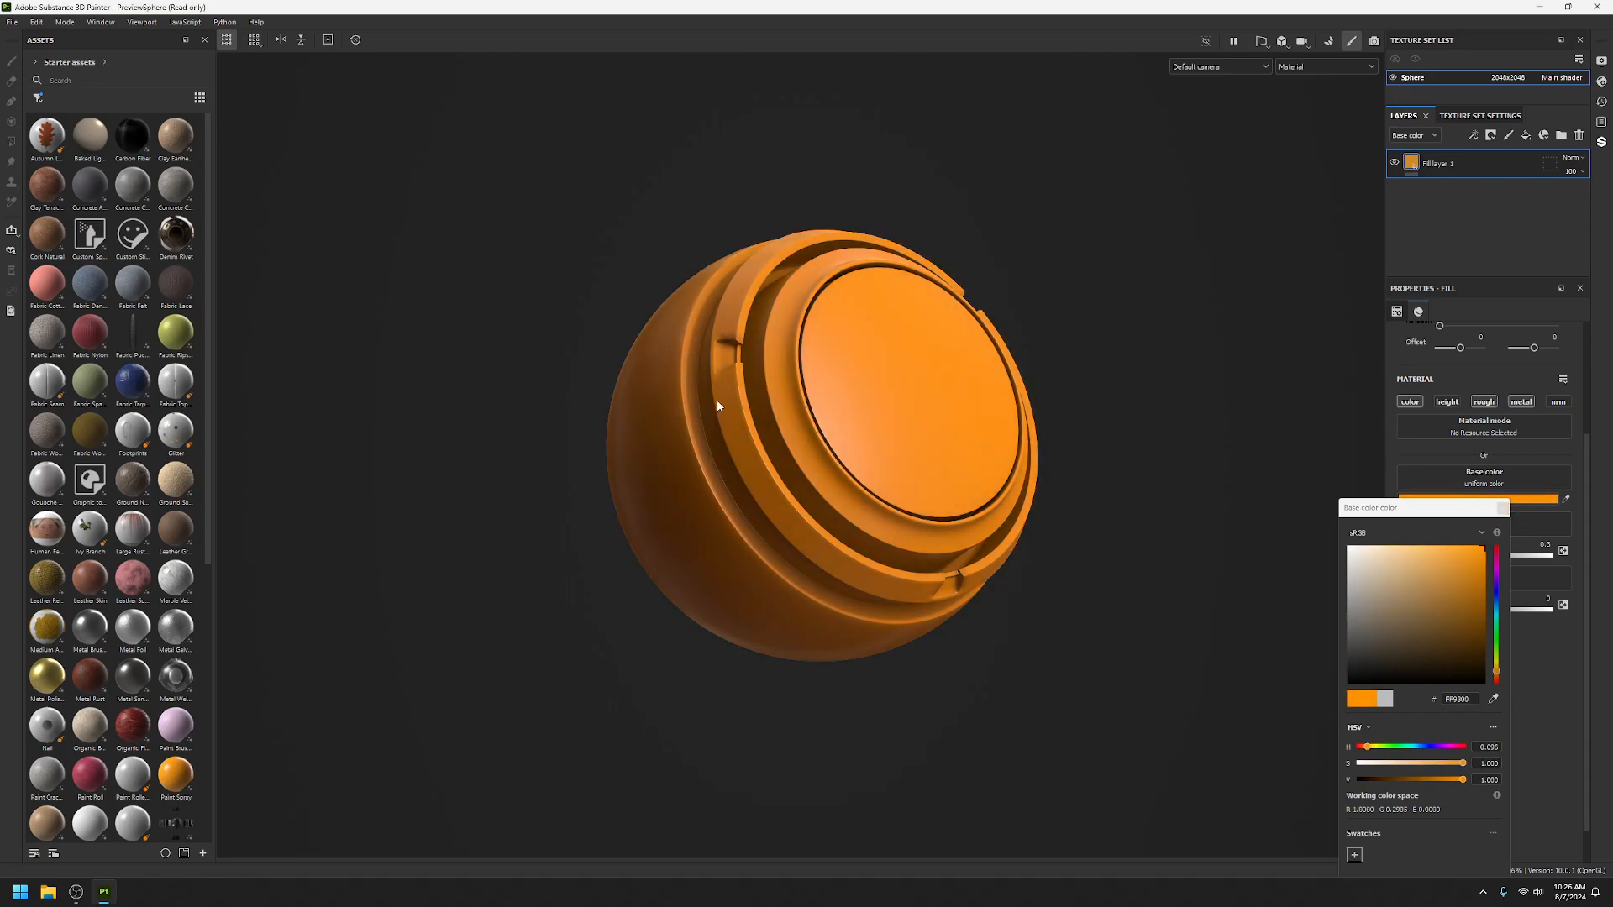
left_click(1503, 508)
Set the fill layer's roughness to 1.
left_click_drag(998, 469, 878, 507, "alt")
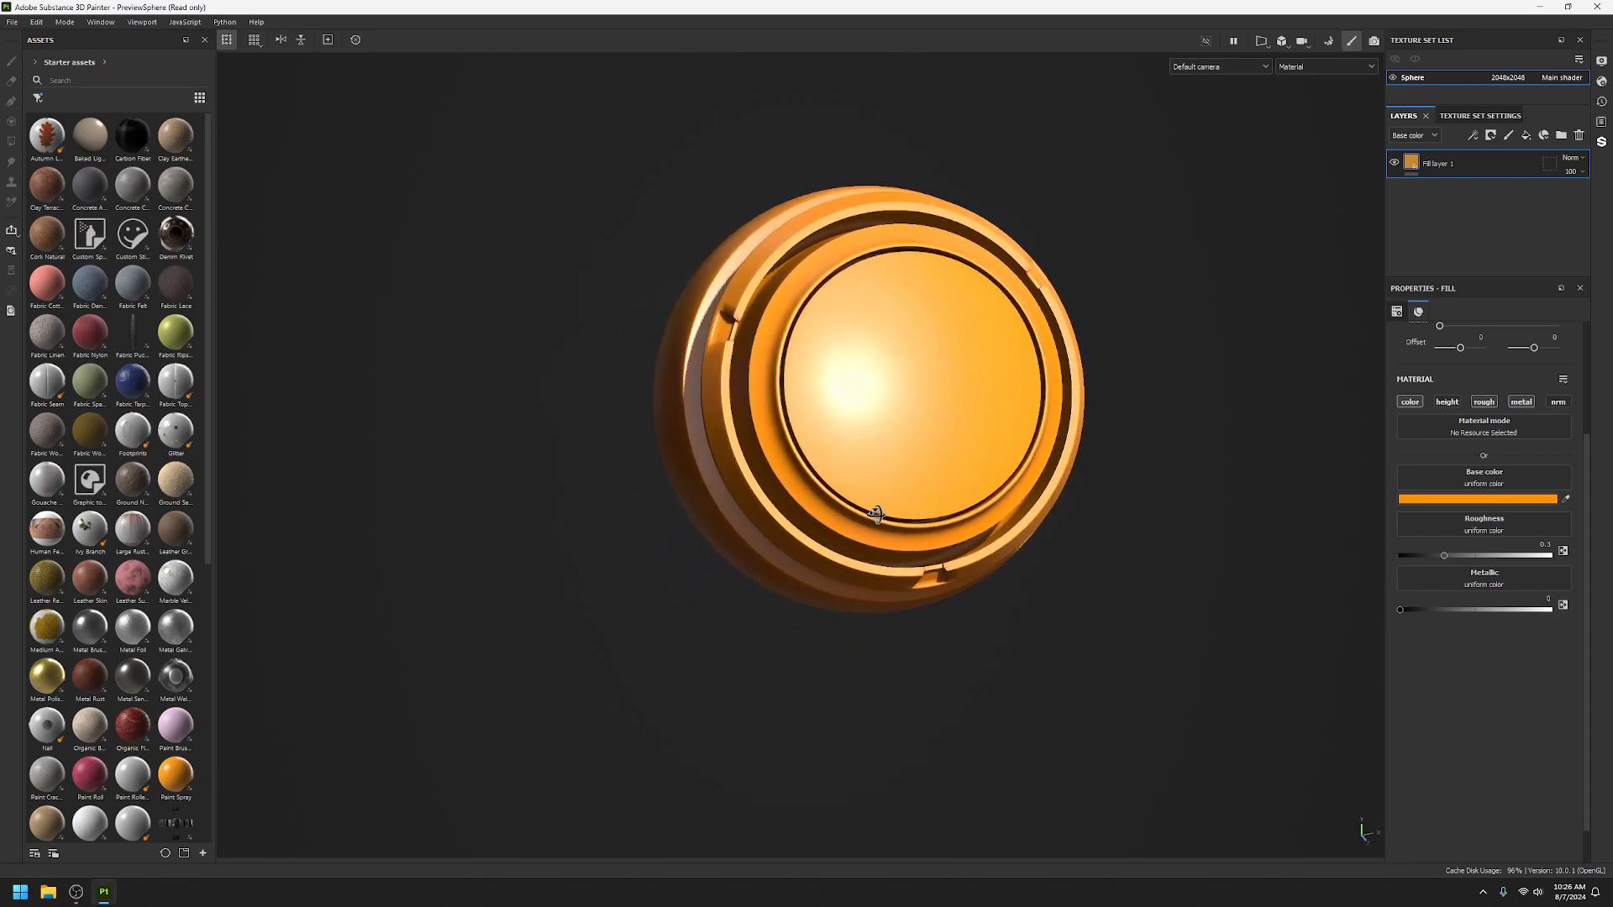
scroll(940, 448, "up", 3)
middle_click_drag(961, 422, 1008, 461, "alt")
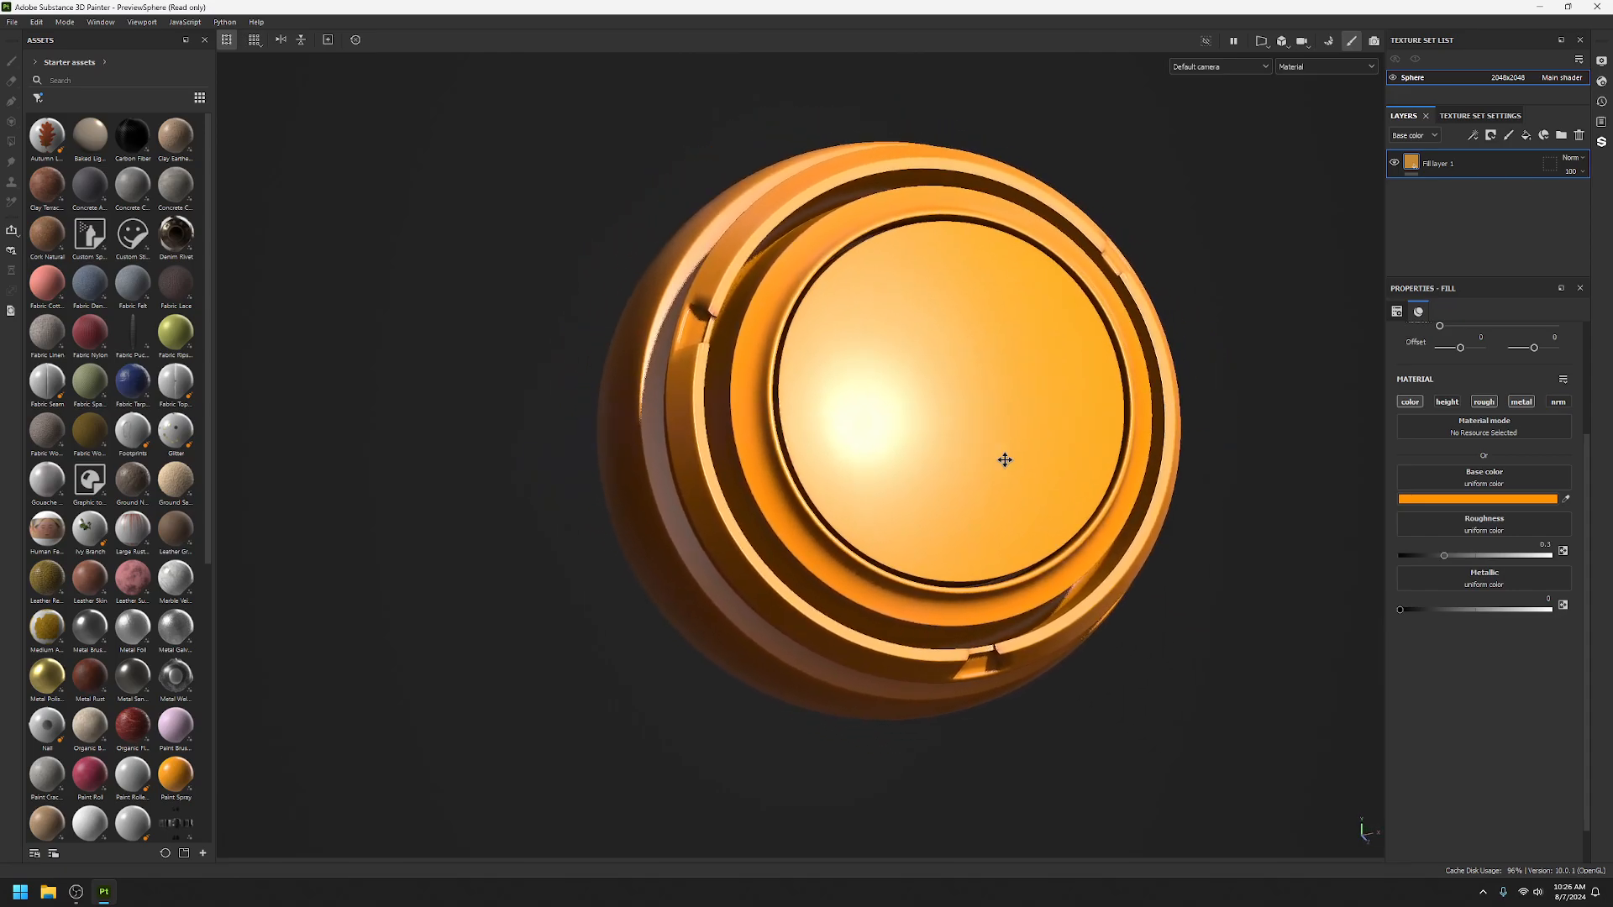
left_click(1475, 556)
left_click_drag(1475, 555, 1551, 554)
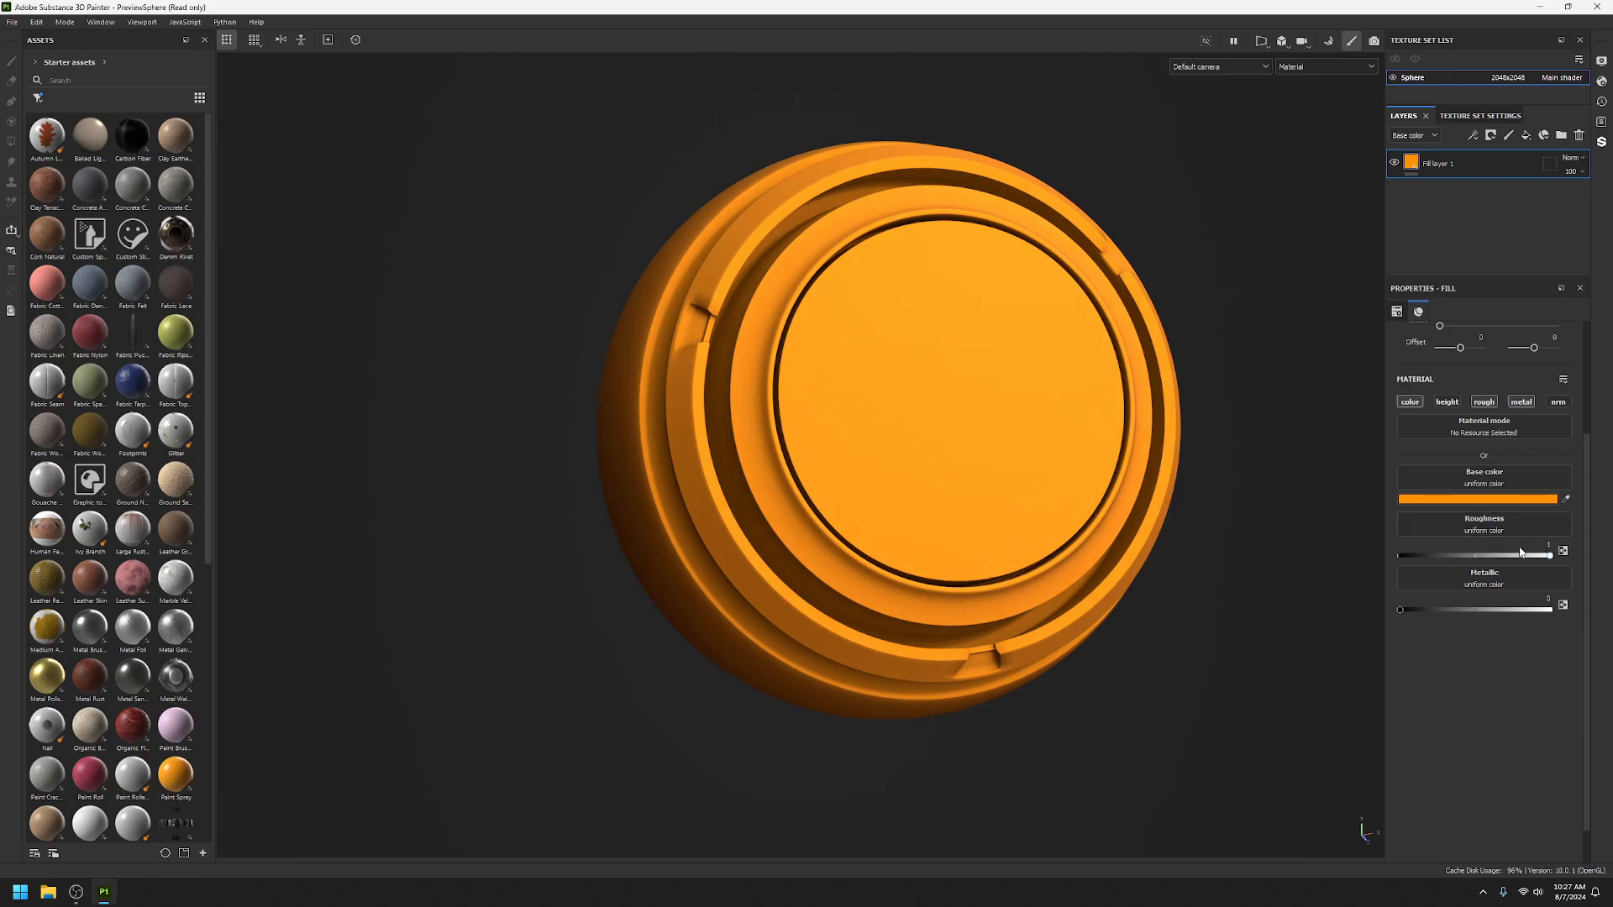
Set the fill layer's roughness to 0 and inspect the sphere's glossy reflections from several angles.
left_click_drag(876, 464, 971, 471, "alt")
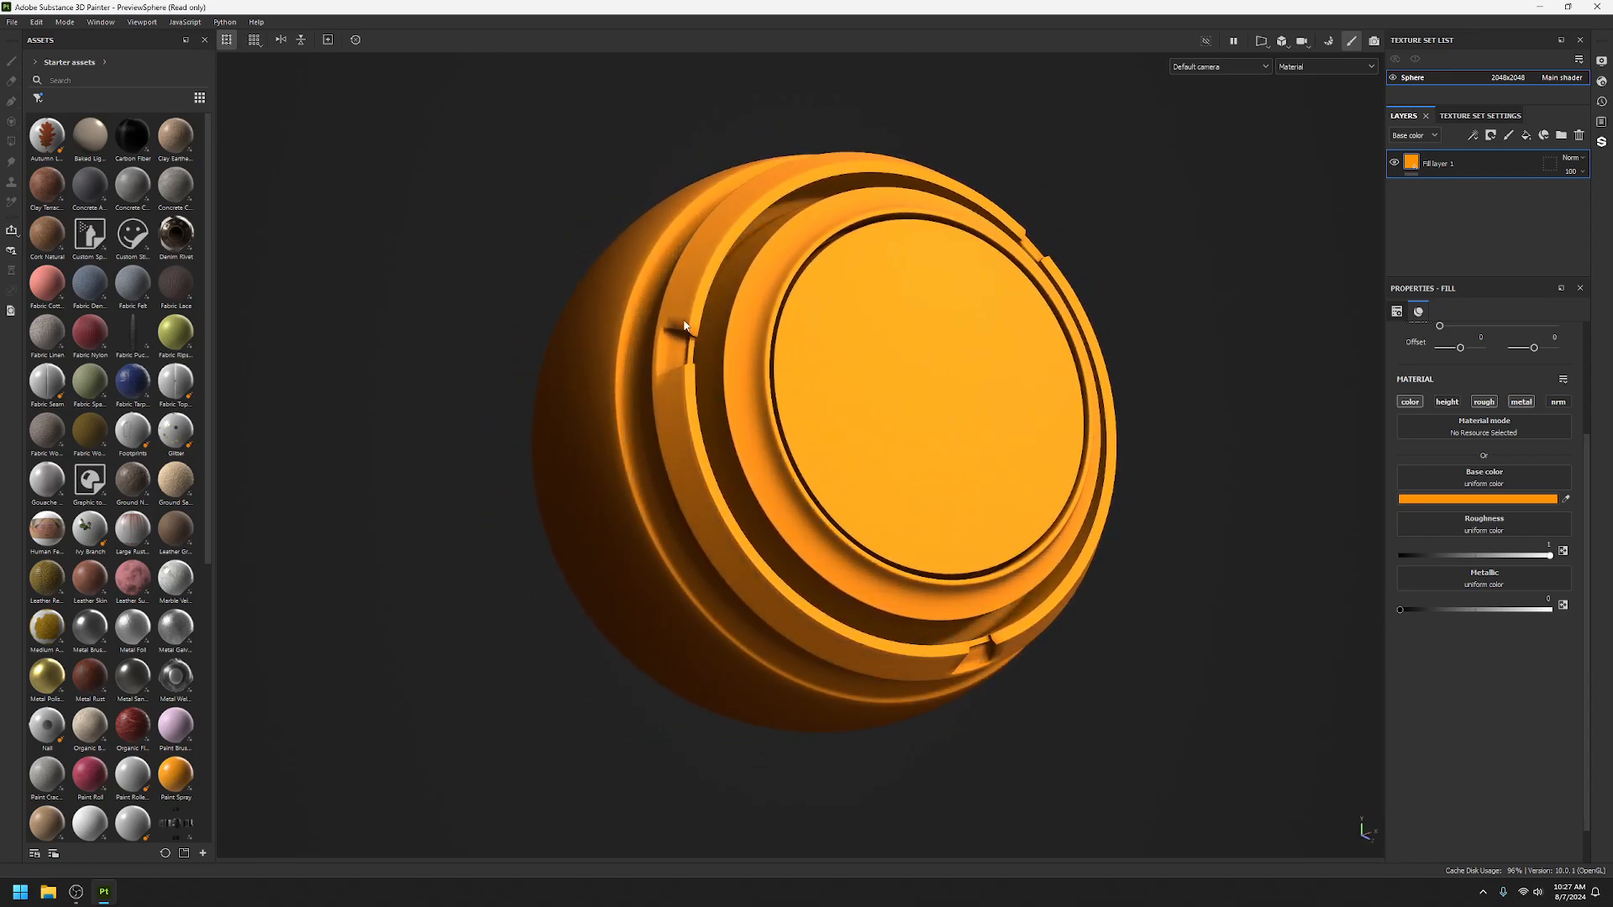
left_click_drag(1551, 556, 1275, 549)
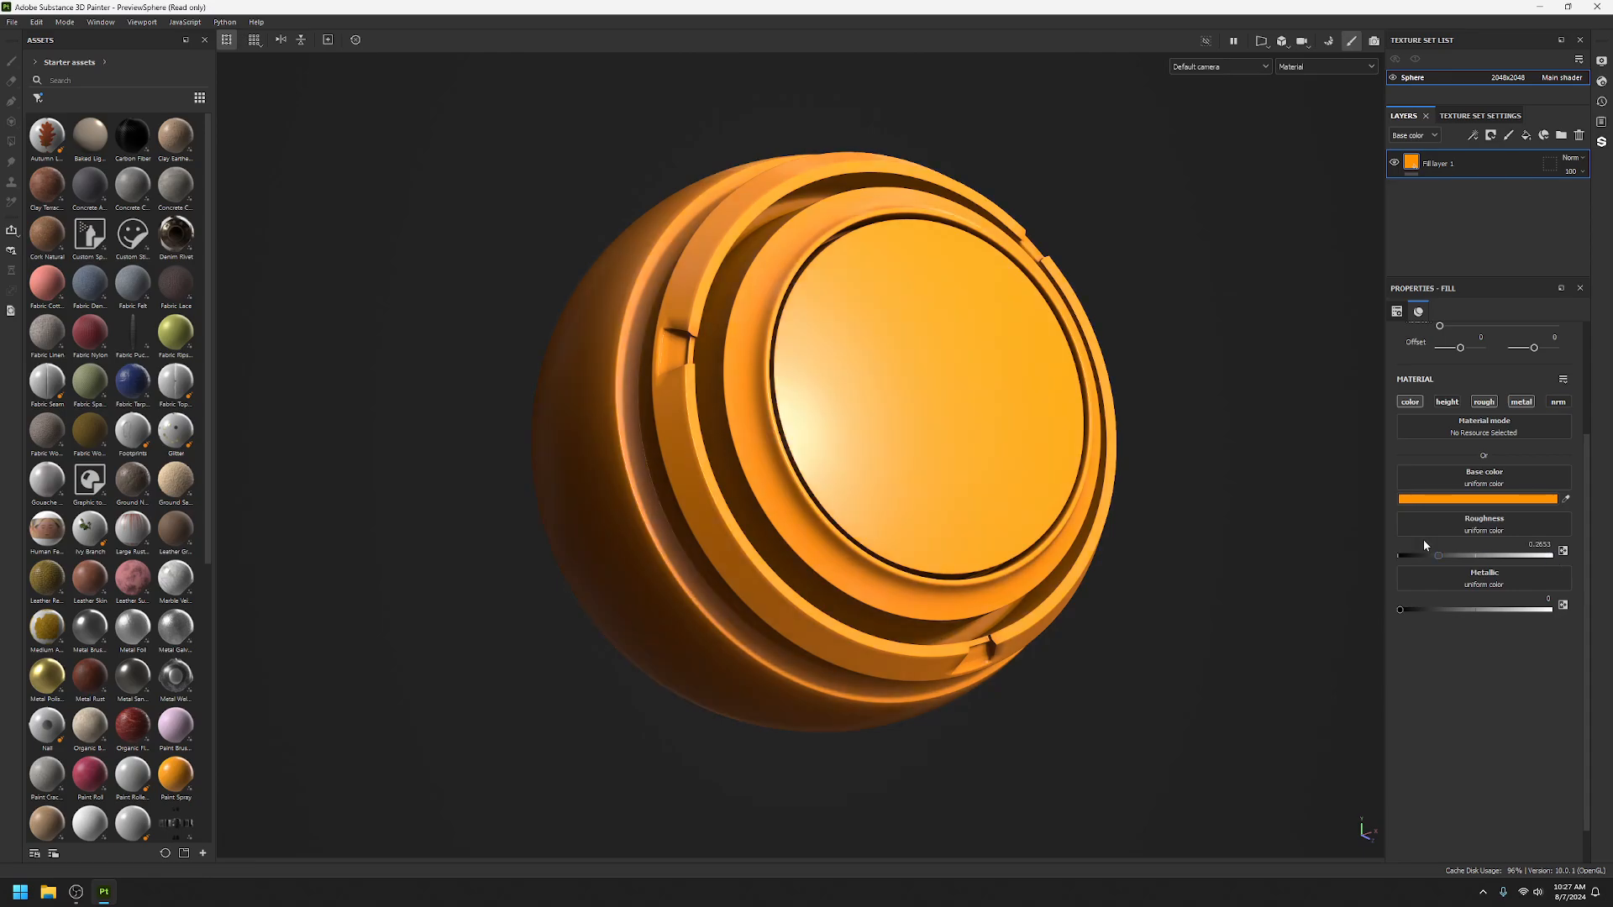
left_click_drag(757, 434, 1103, 508, "alt")
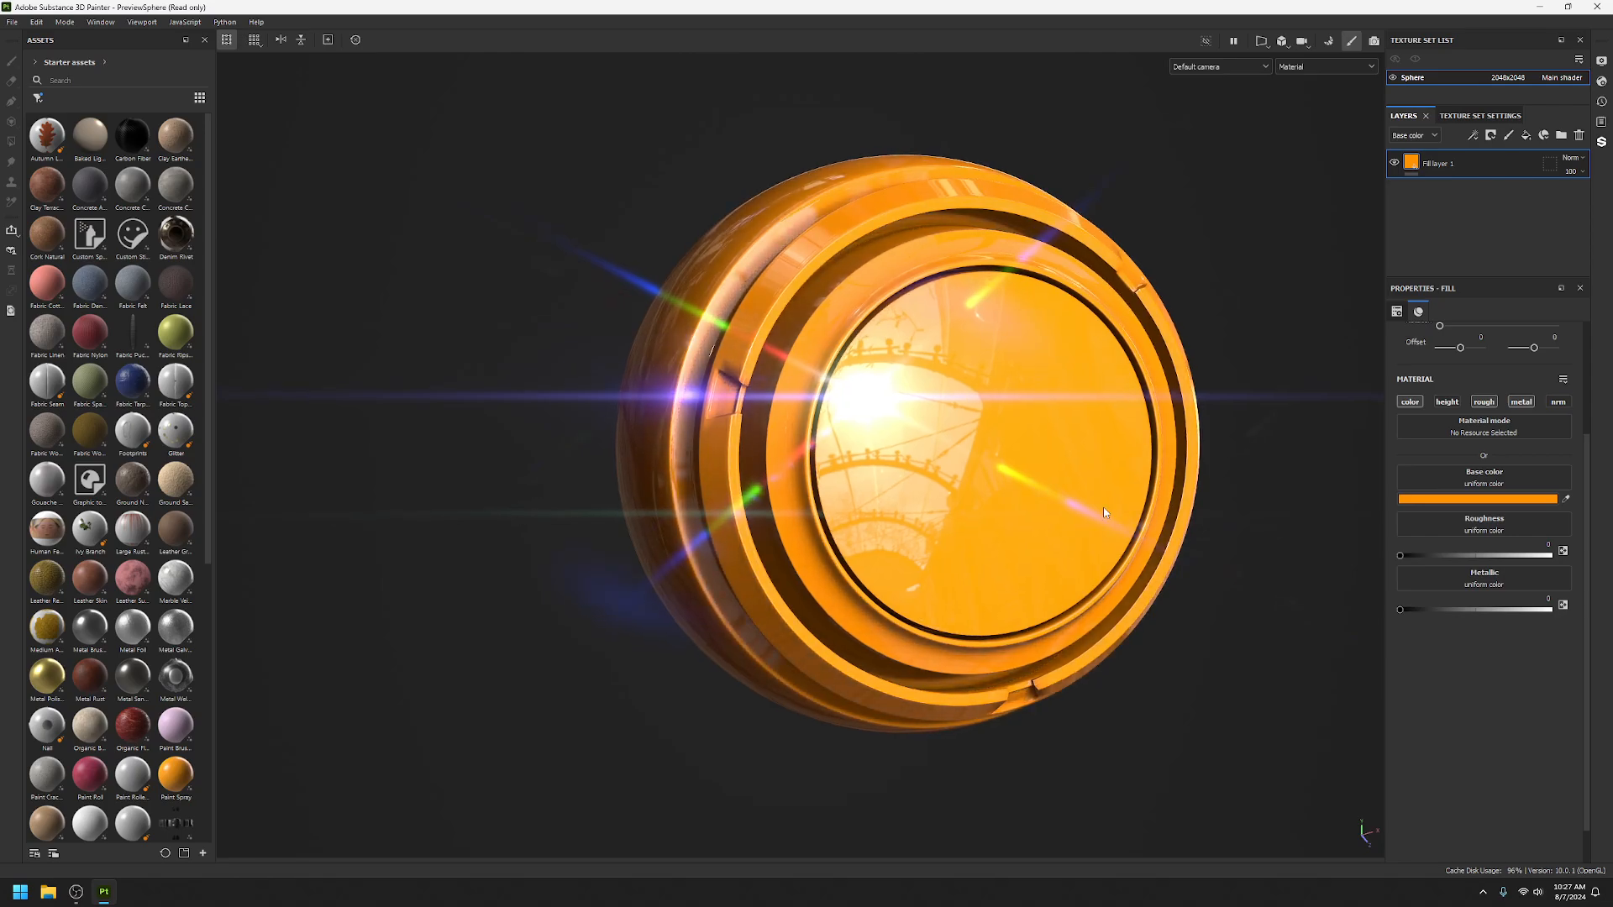
middle_click_drag(1103, 511, 1103, 439, "alt")
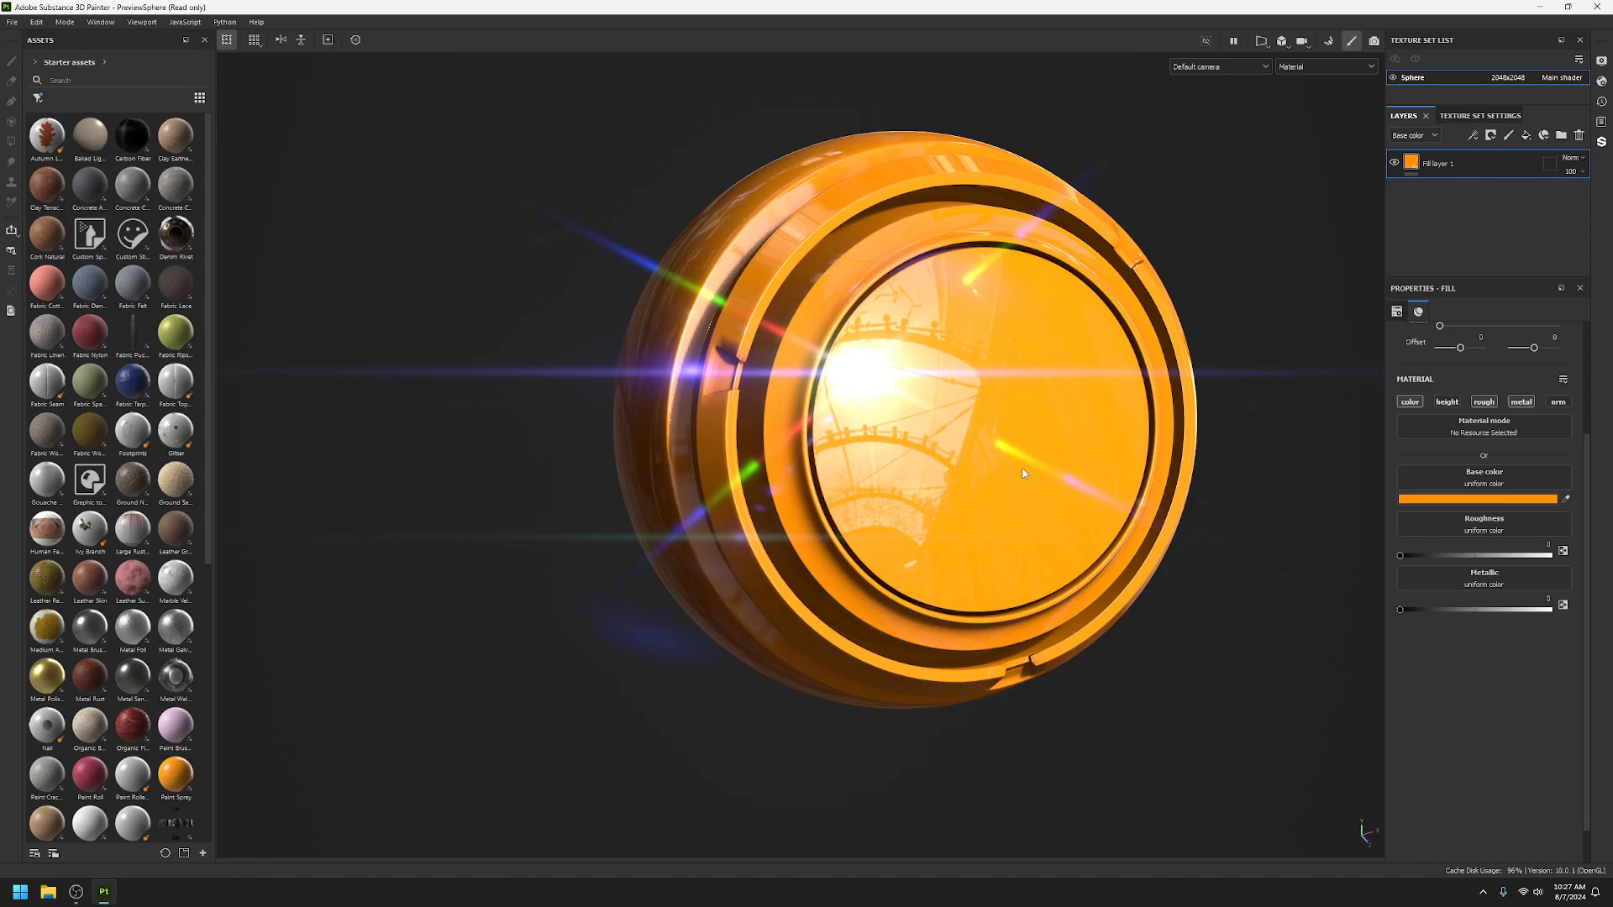
Compare a nearly full roughness with a very low one on the fill layer, ending at about 0.02.
left_click_drag(1400, 555, 1519, 561)
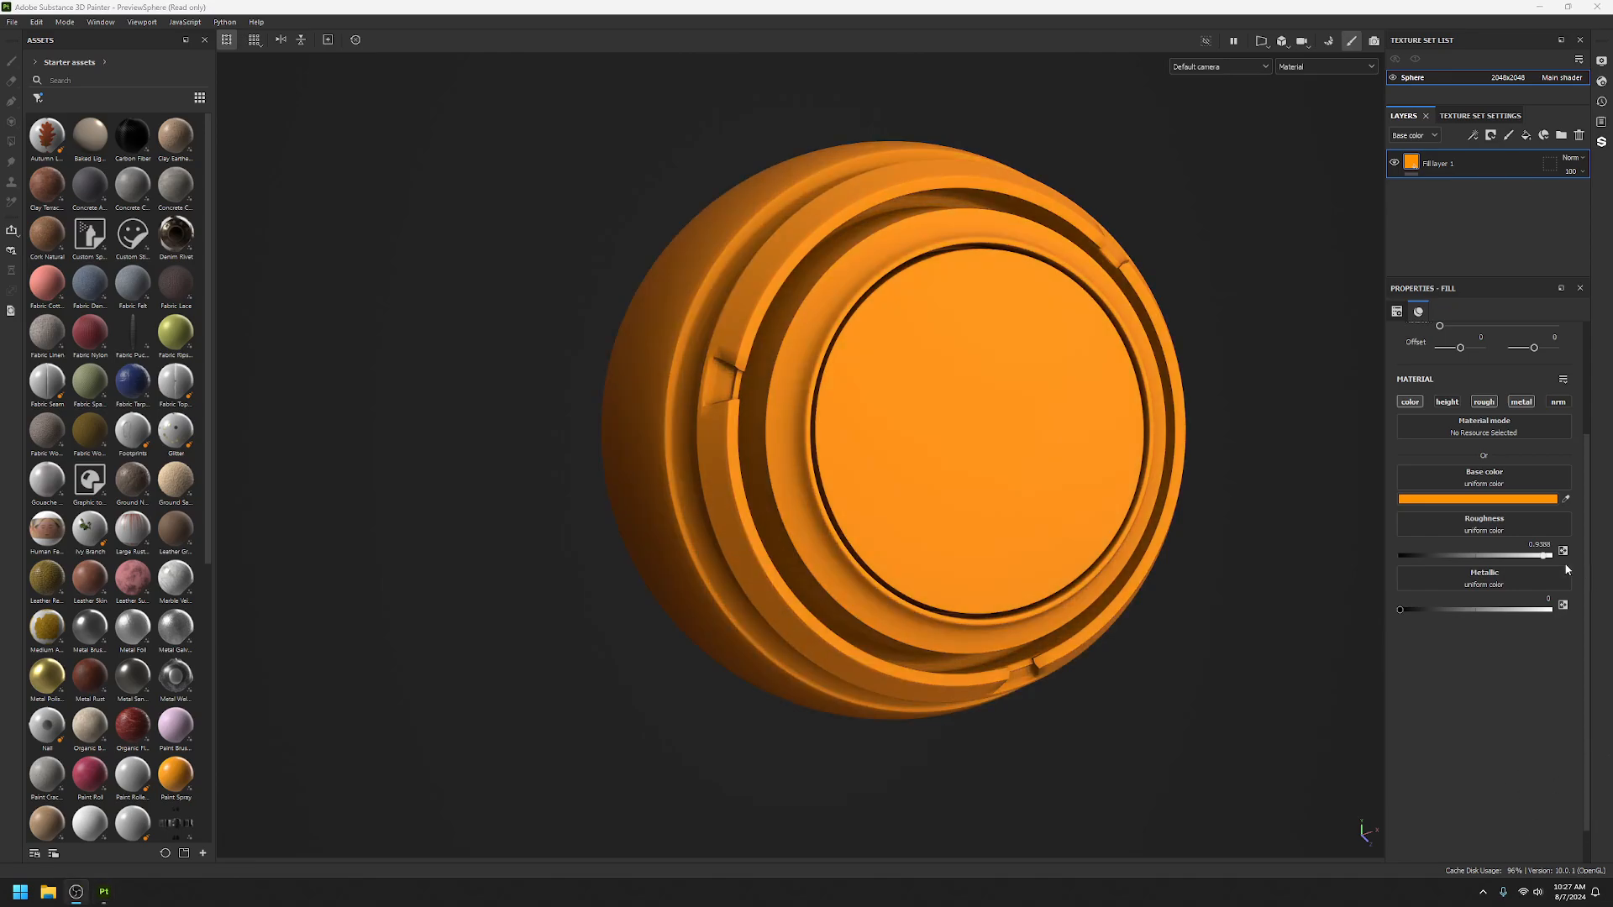
left_click_drag(1548, 557, 1294, 563)
left_click_drag(982, 537, 836, 474, "alt")
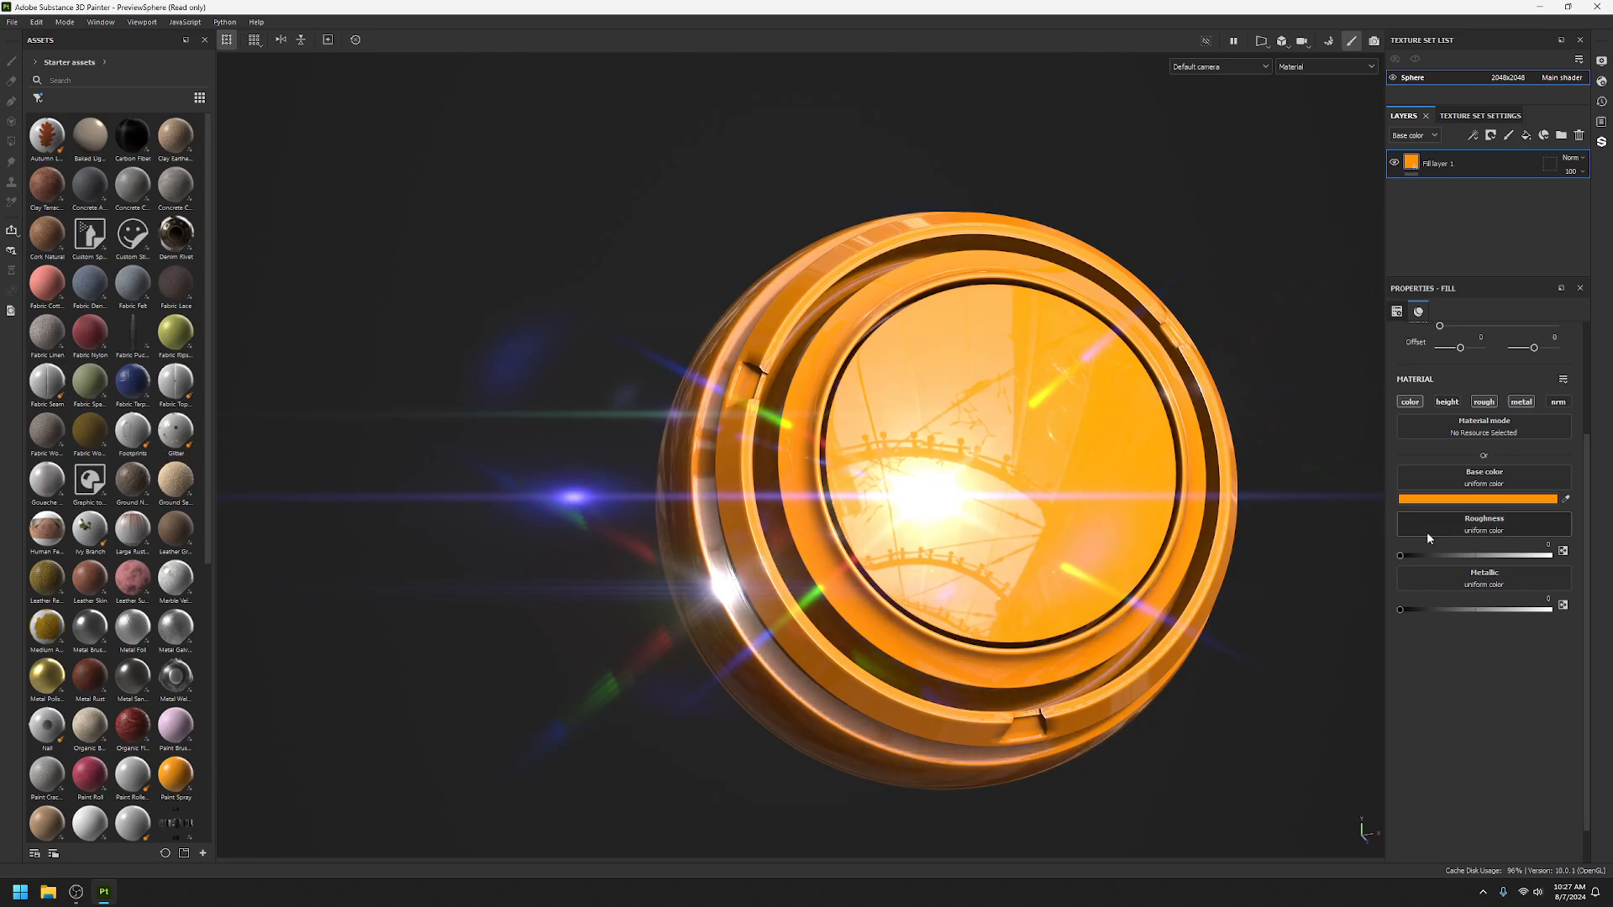
mouse_move(1417, 558)
left_mouse_down()
mouse_move(1492, 559)
mouse_move(1399, 555)
left_mouse_up()
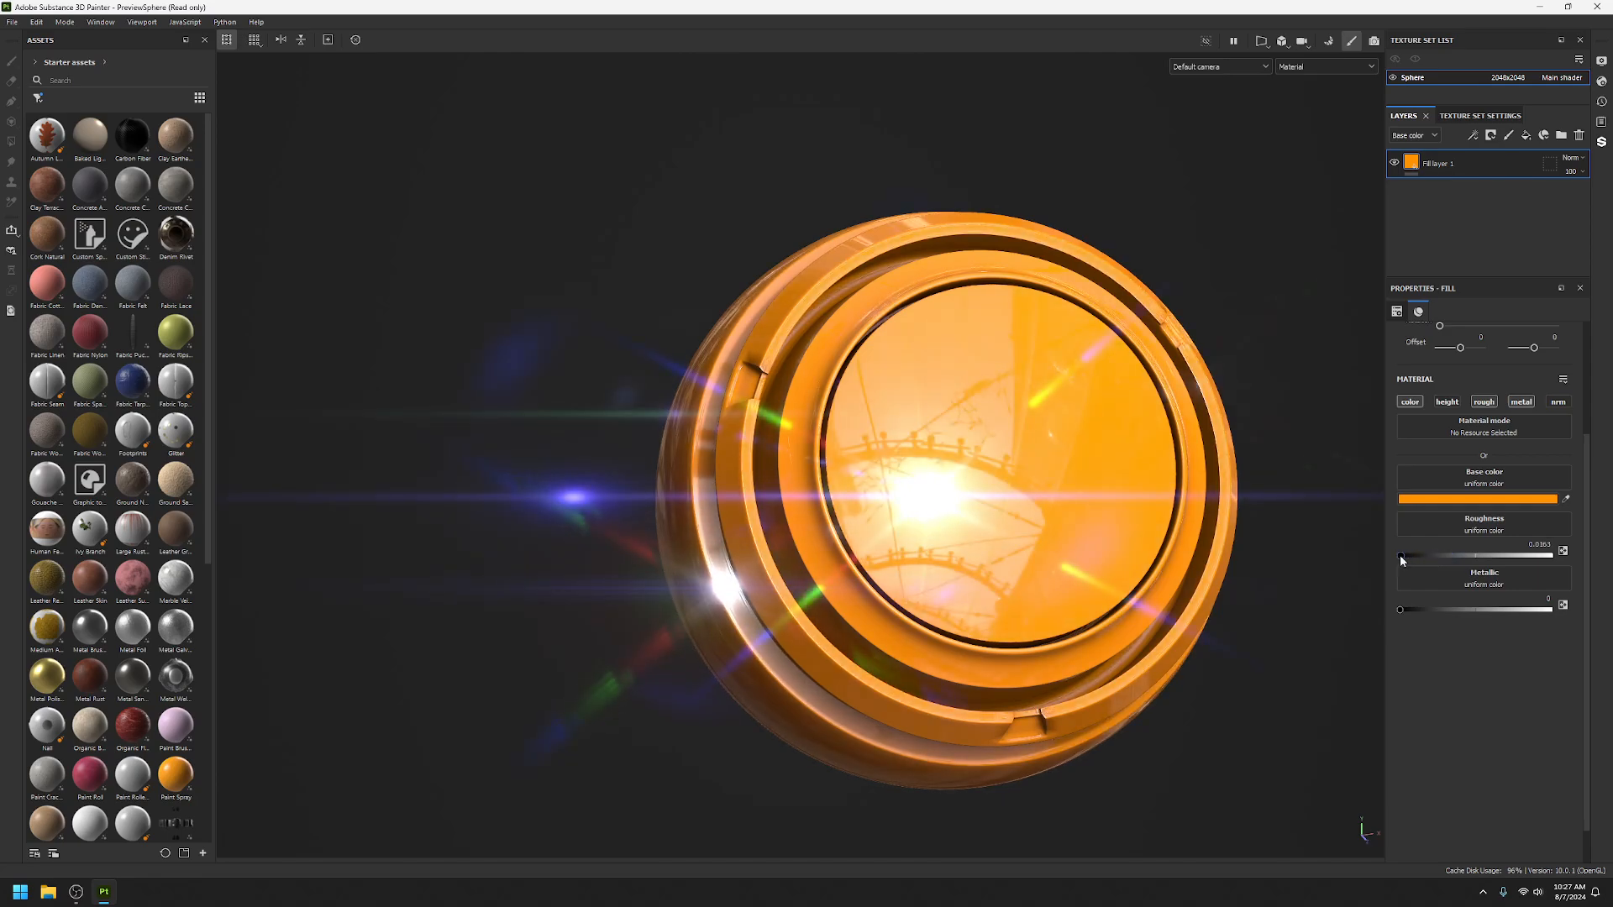
left_click_drag(1006, 517, 1063, 544, "alt")
mouse_move(1018, 543)
middle_mouse_down("alt")
mouse_move(1000, 500)
mouse_move(996, 528)
middle_mouse_up("alt")
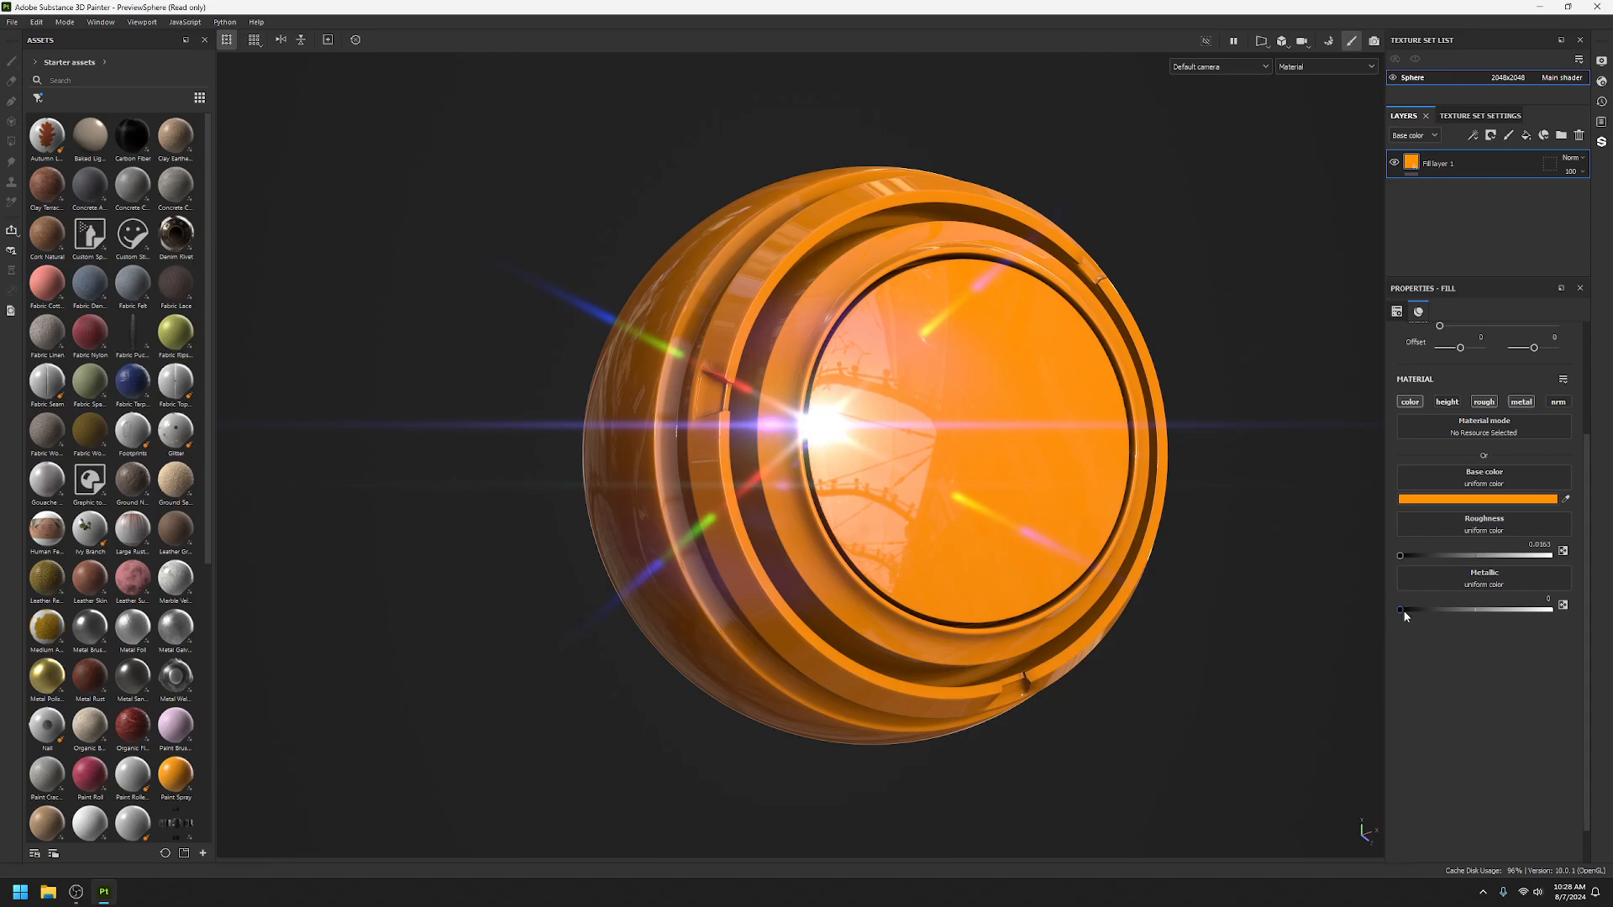
Set the fill layer's metallic value to 1 and inspect the metal reflections around the sphere.
left_click_drag(1399, 609, 1552, 609)
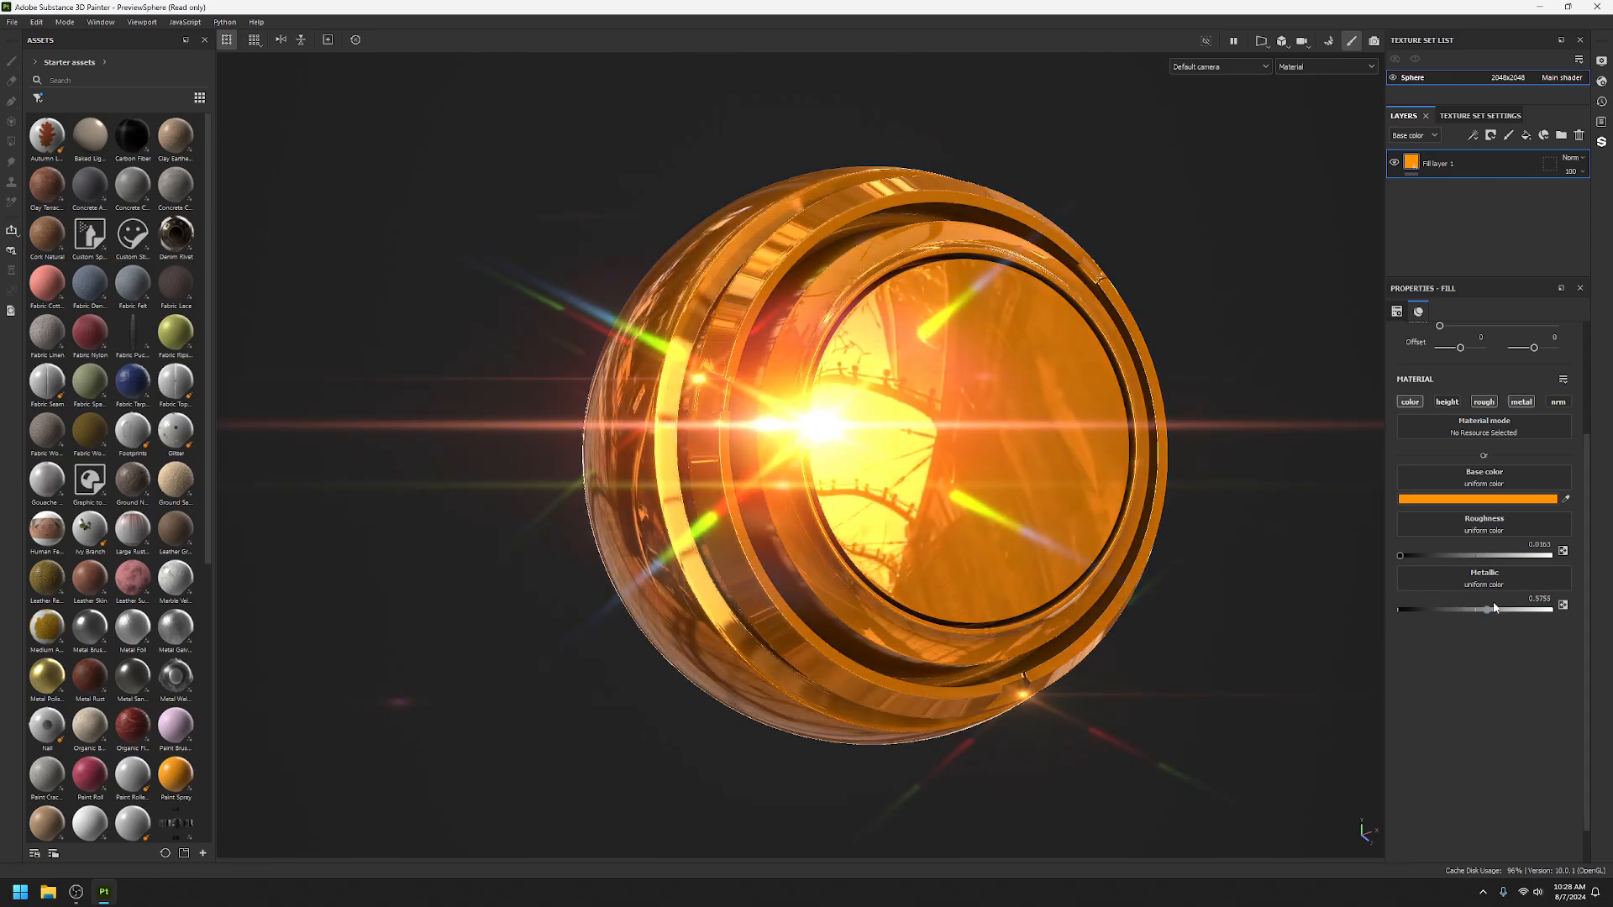
scroll(923, 497, "down", 3)
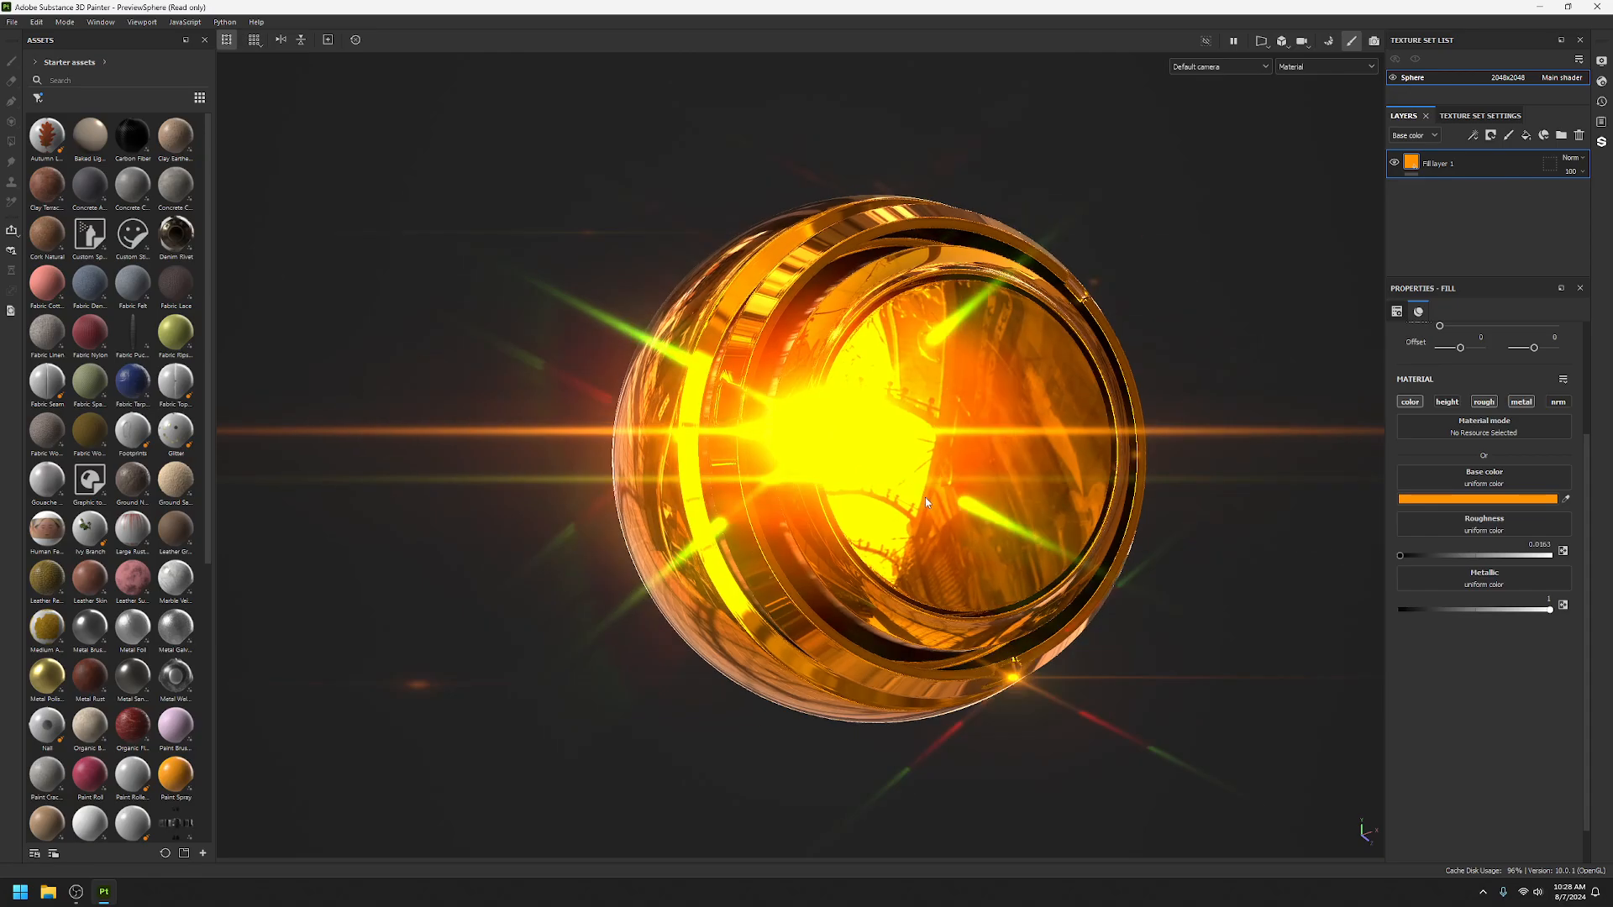
left_click_drag(924, 497, 966, 486, "alt")
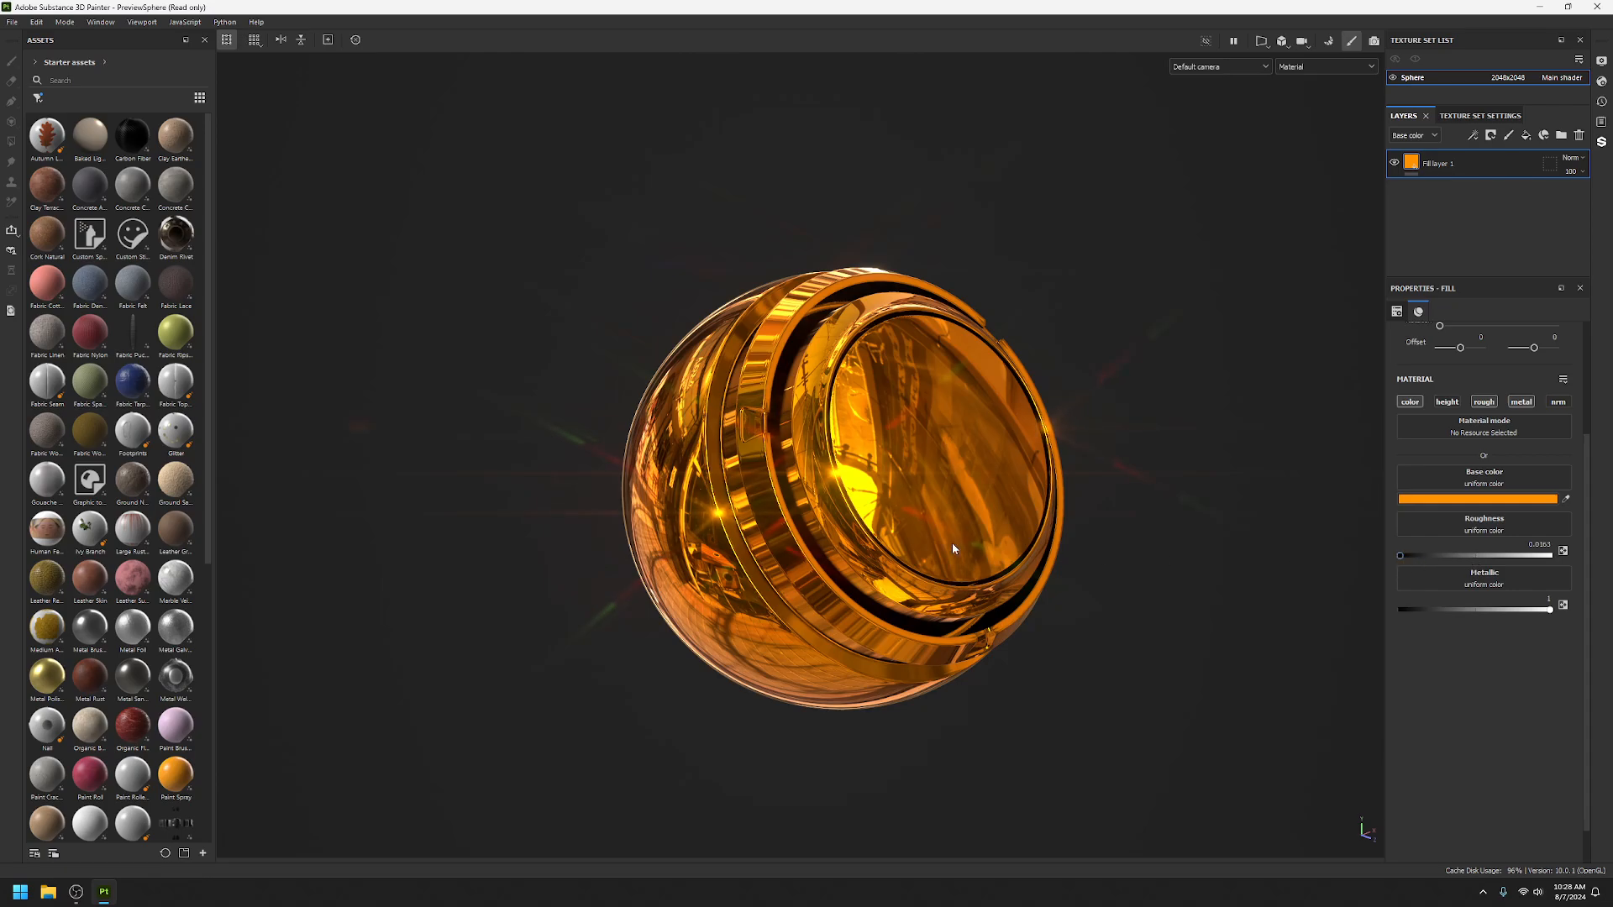
left_click_drag(951, 543, 1201, 540, "alt")
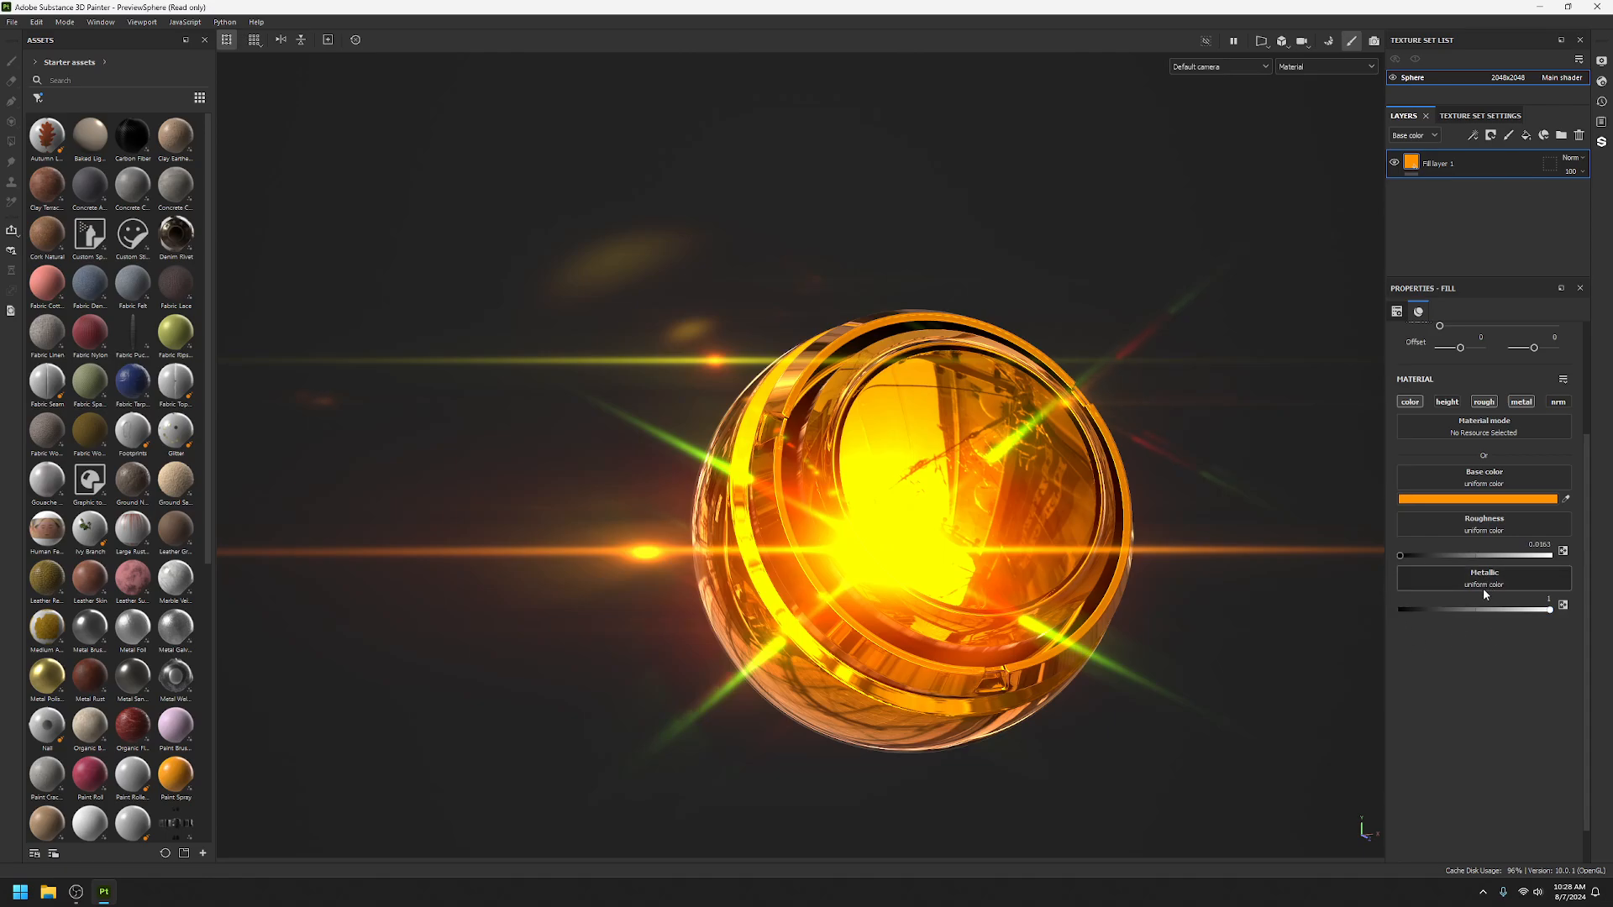
Compare metallic values of 0 and about 0.66 on the fill layer, ending at 1.
left_click_drag(1522, 611, 1605, 614)
left_click_drag(1604, 613, 1347, 619)
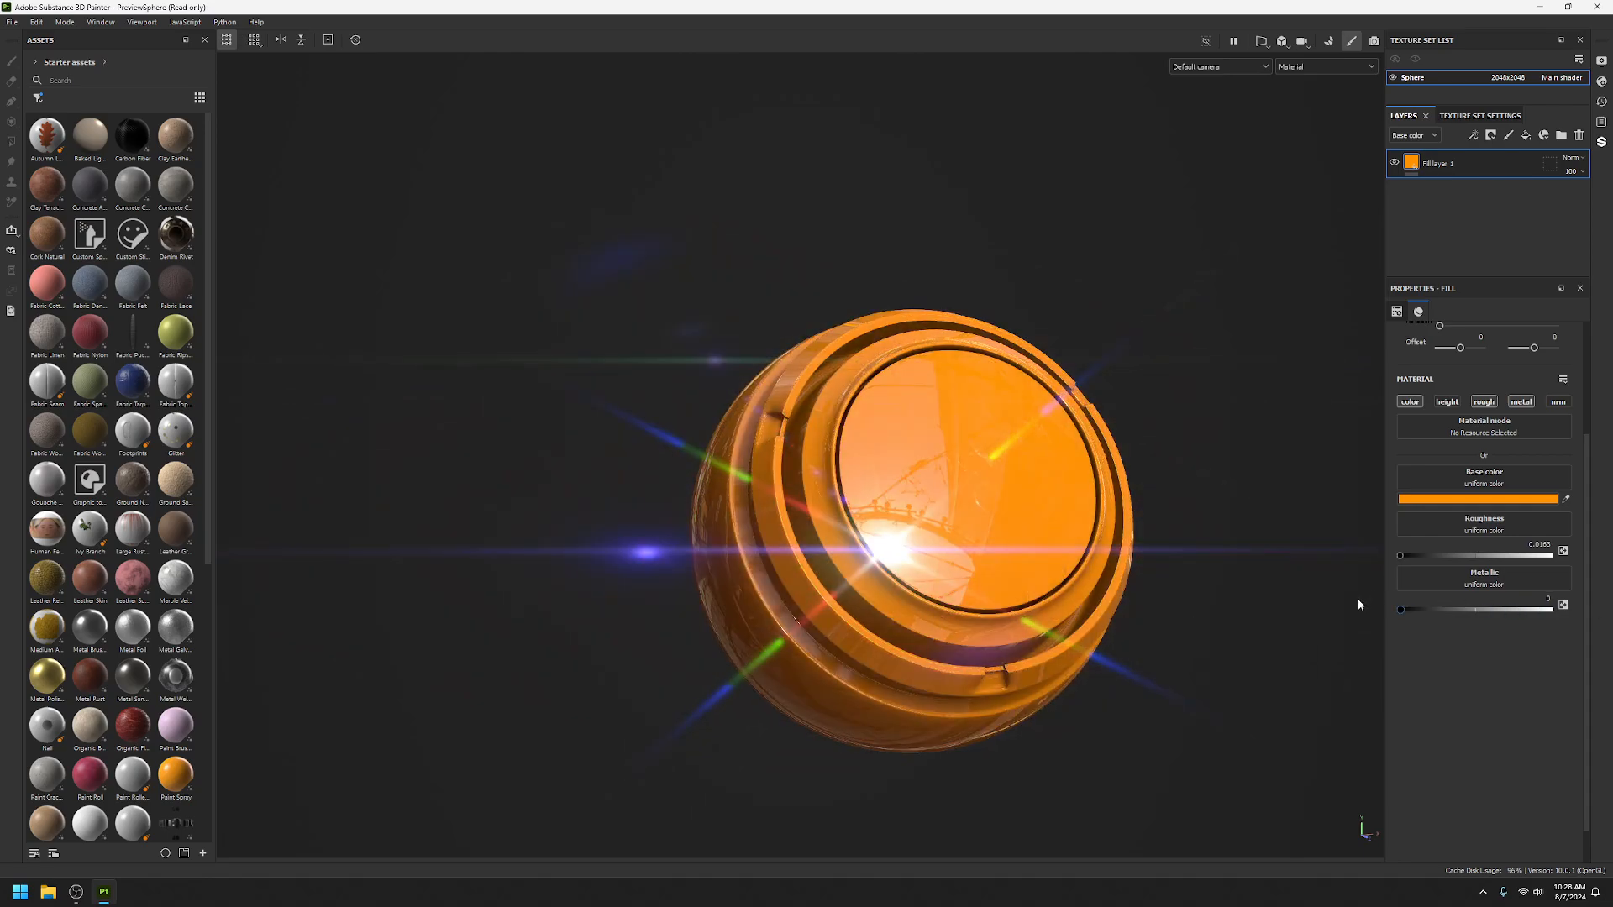
left_click(1482, 611)
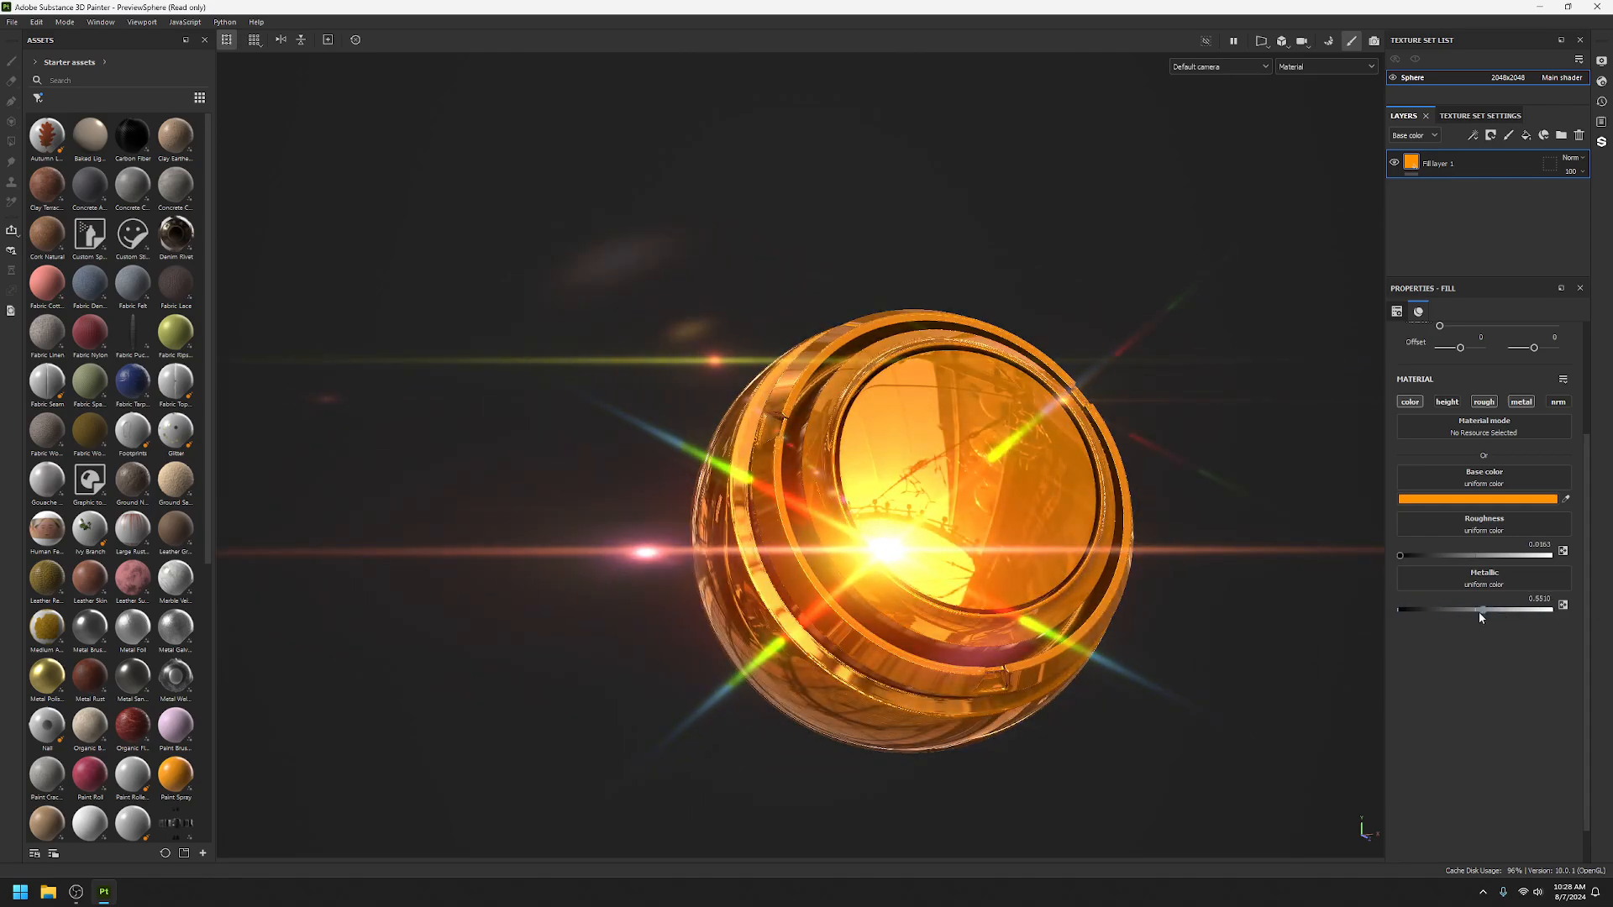
left_click_drag(1479, 614, 1500, 610)
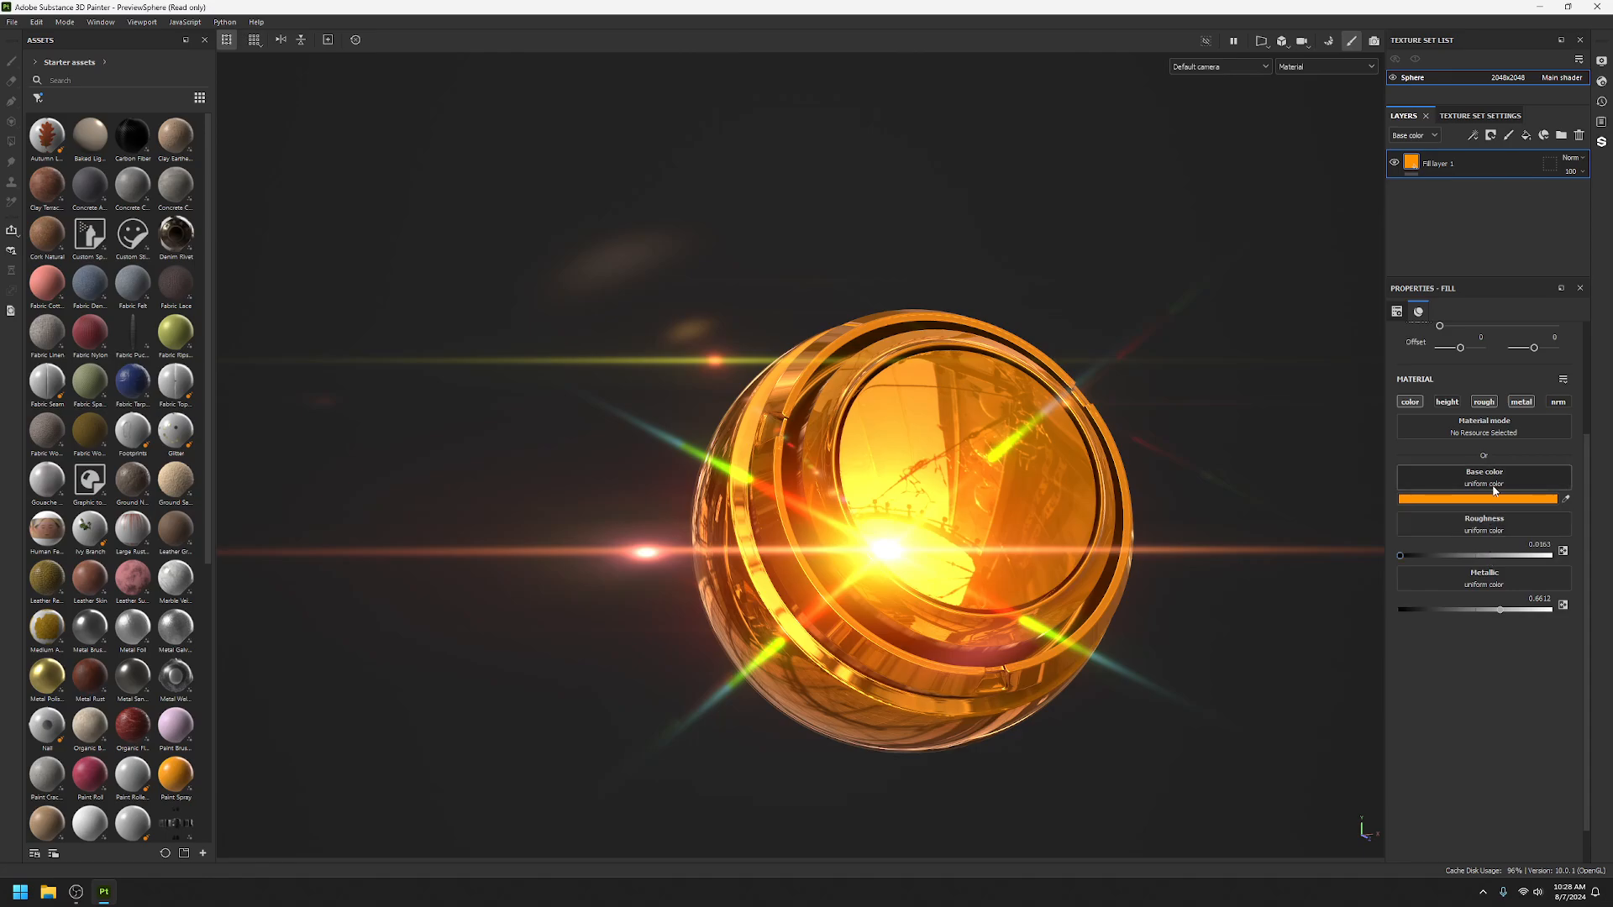
left_click_drag(1500, 611, 1581, 604)
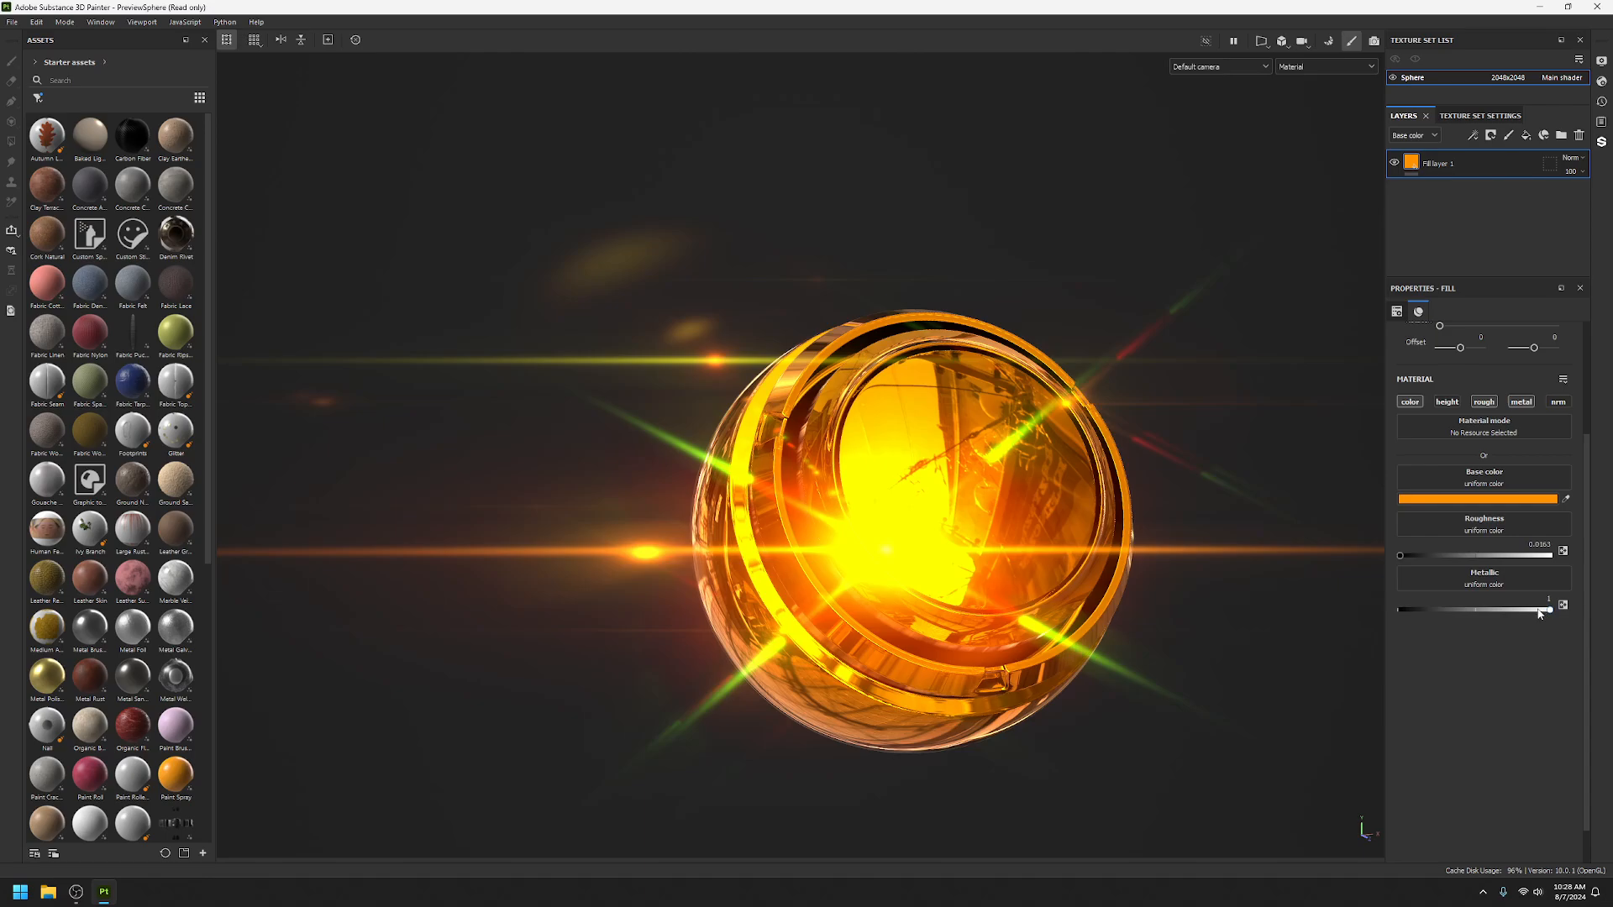
left_click_drag(1076, 509, 882, 569, "alt")
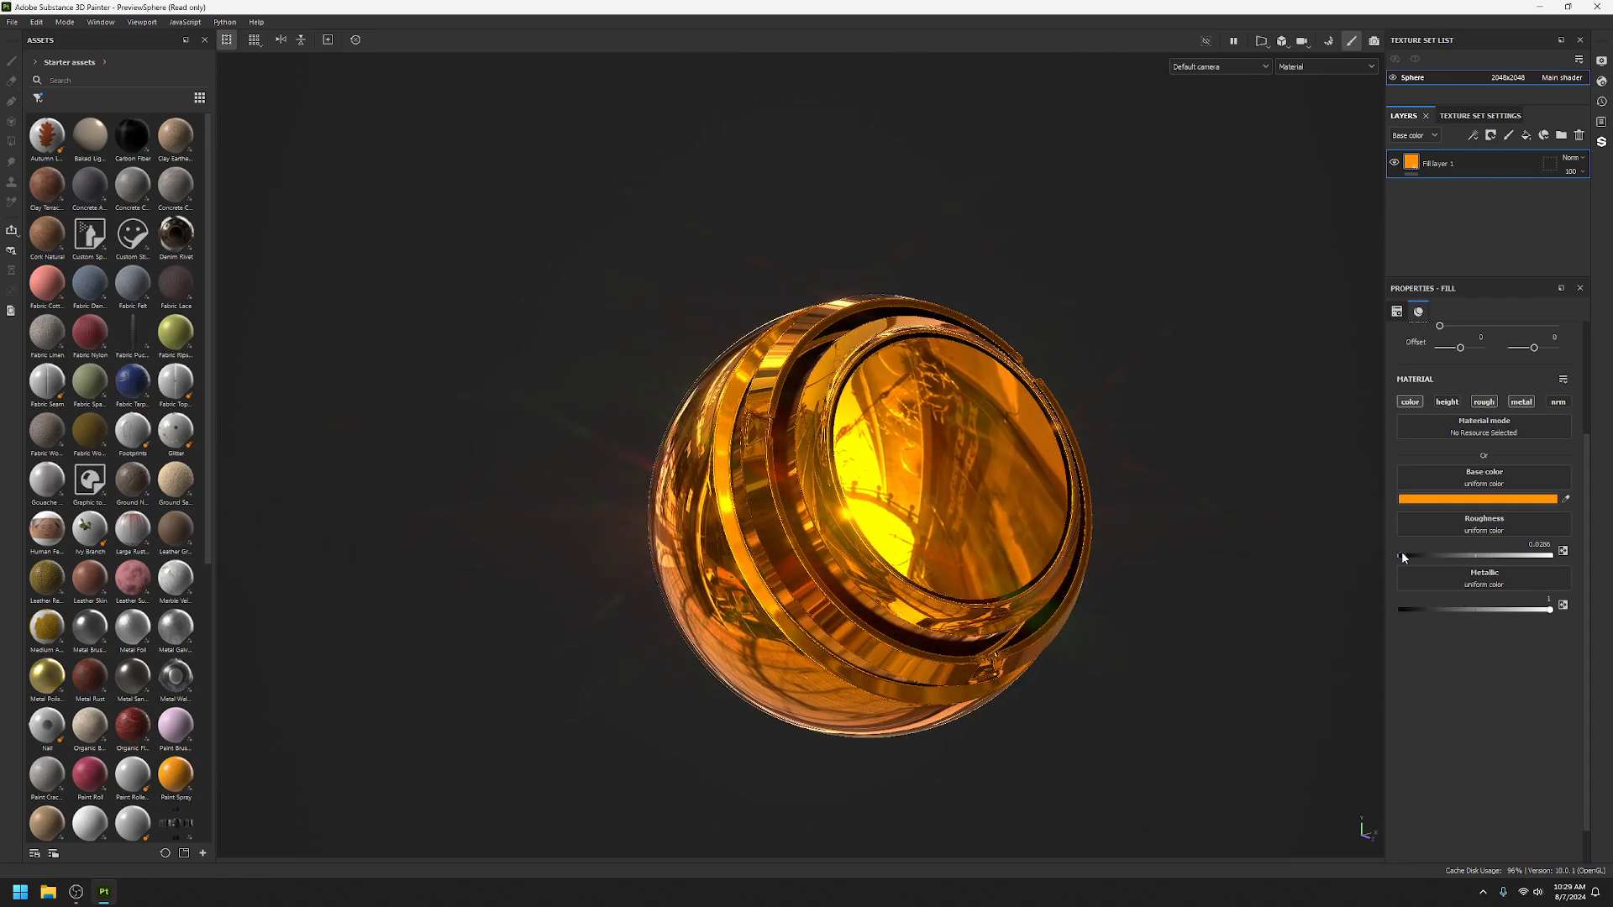
Raise the fill layer's roughness to about 0.35 and inspect the metallic sphere from different angles.
left_click_drag(1401, 555, 1451, 556)
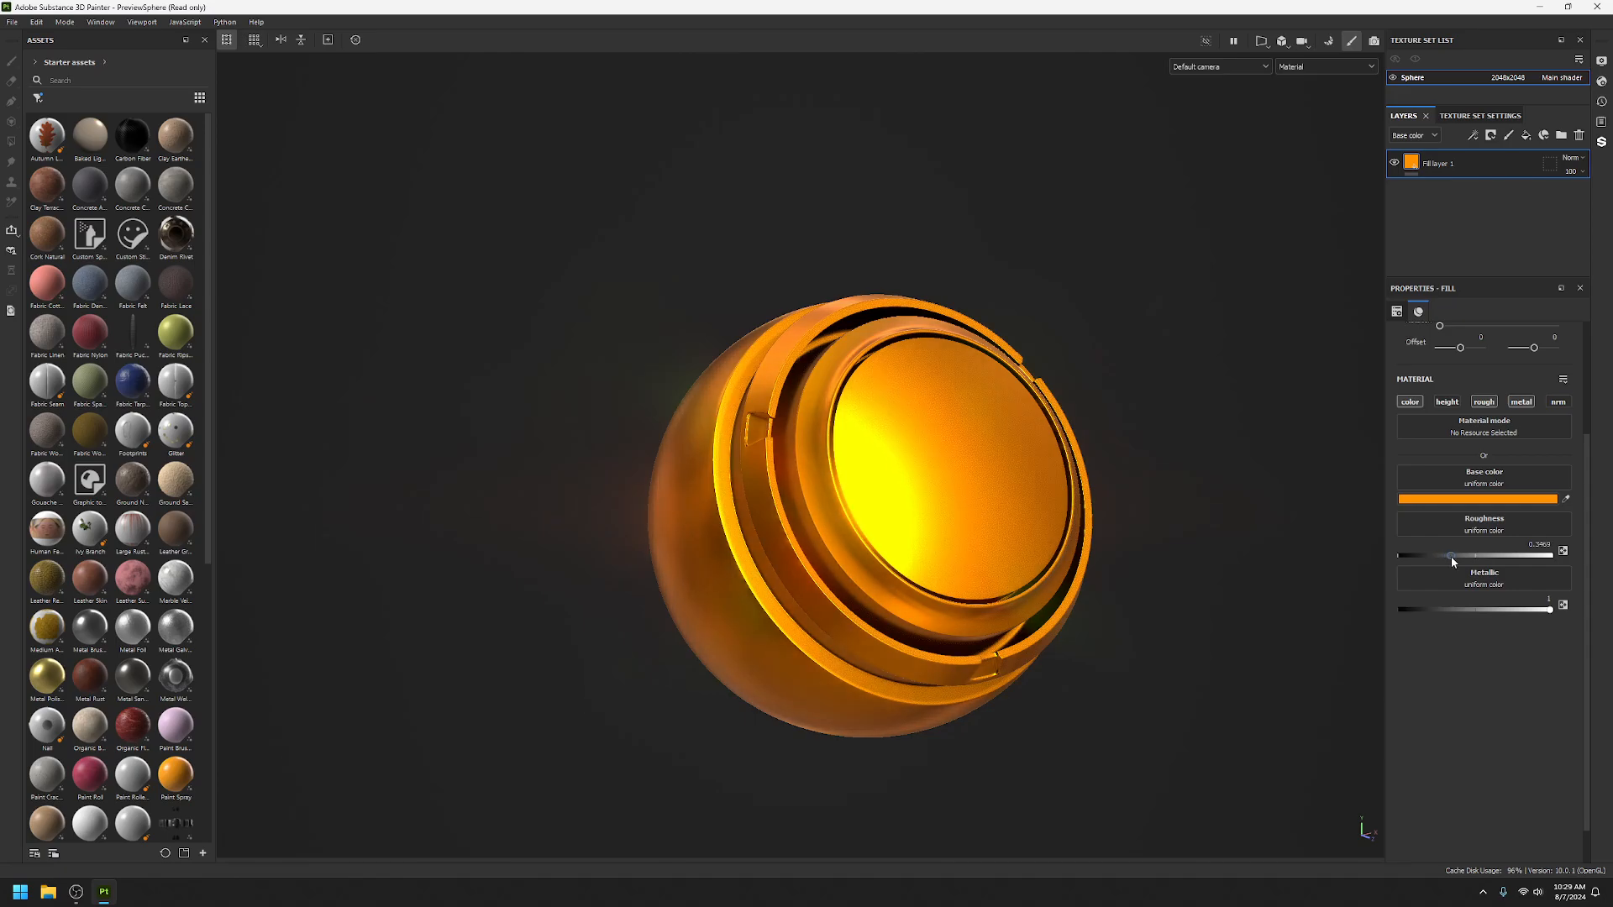
left_click_drag(811, 468, 662, 507, "alt")
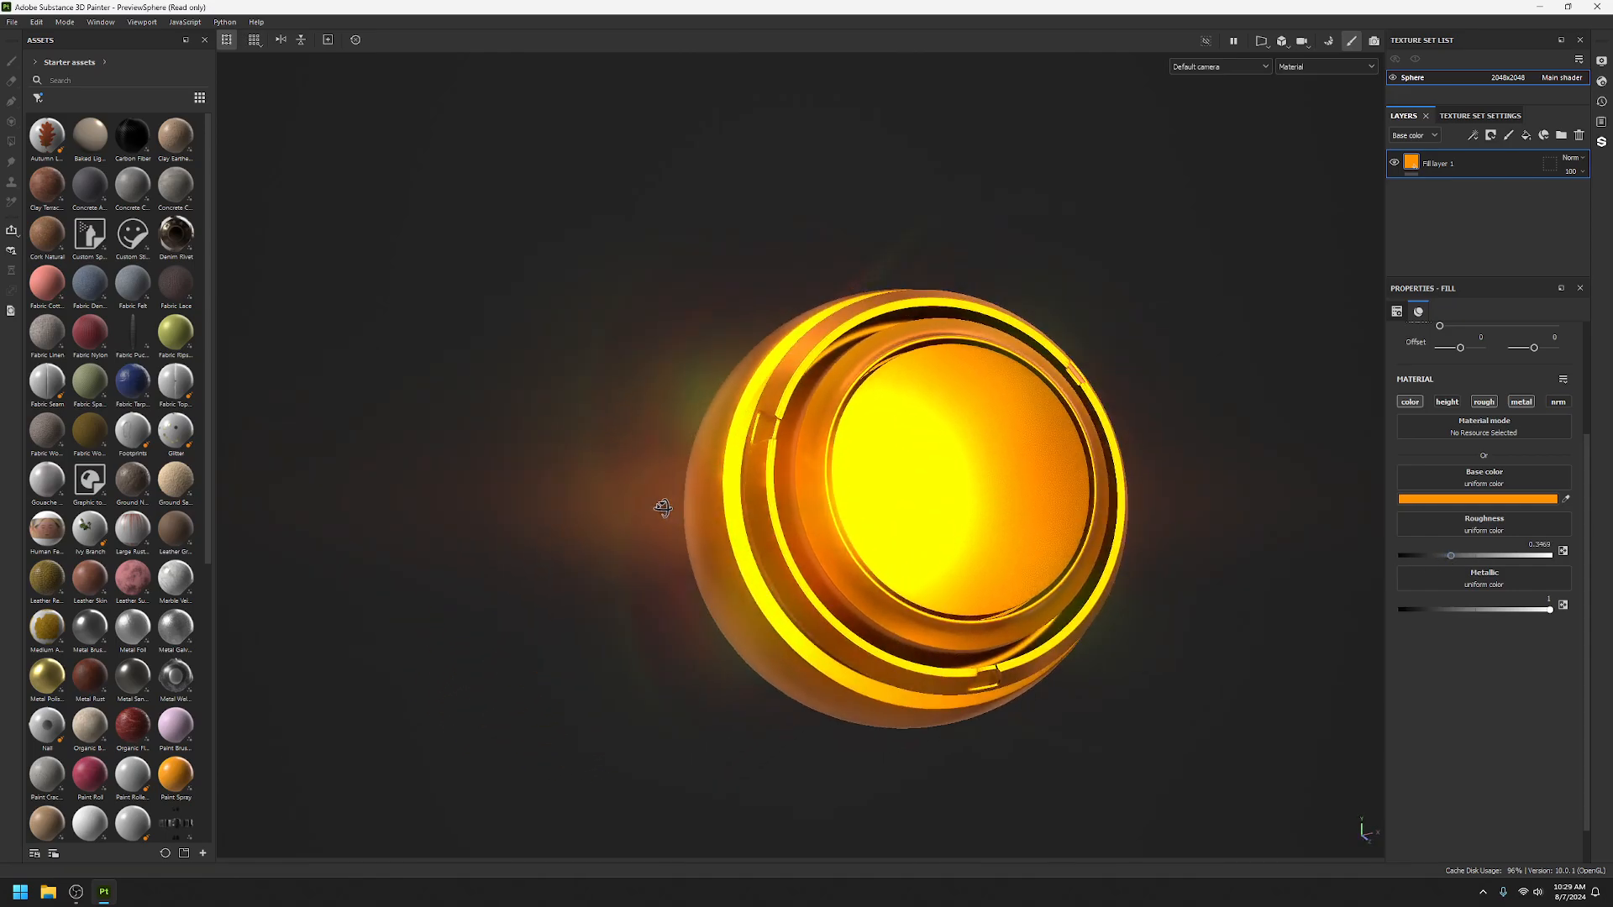
left_click_drag(1123, 471, 1128, 510, "alt")
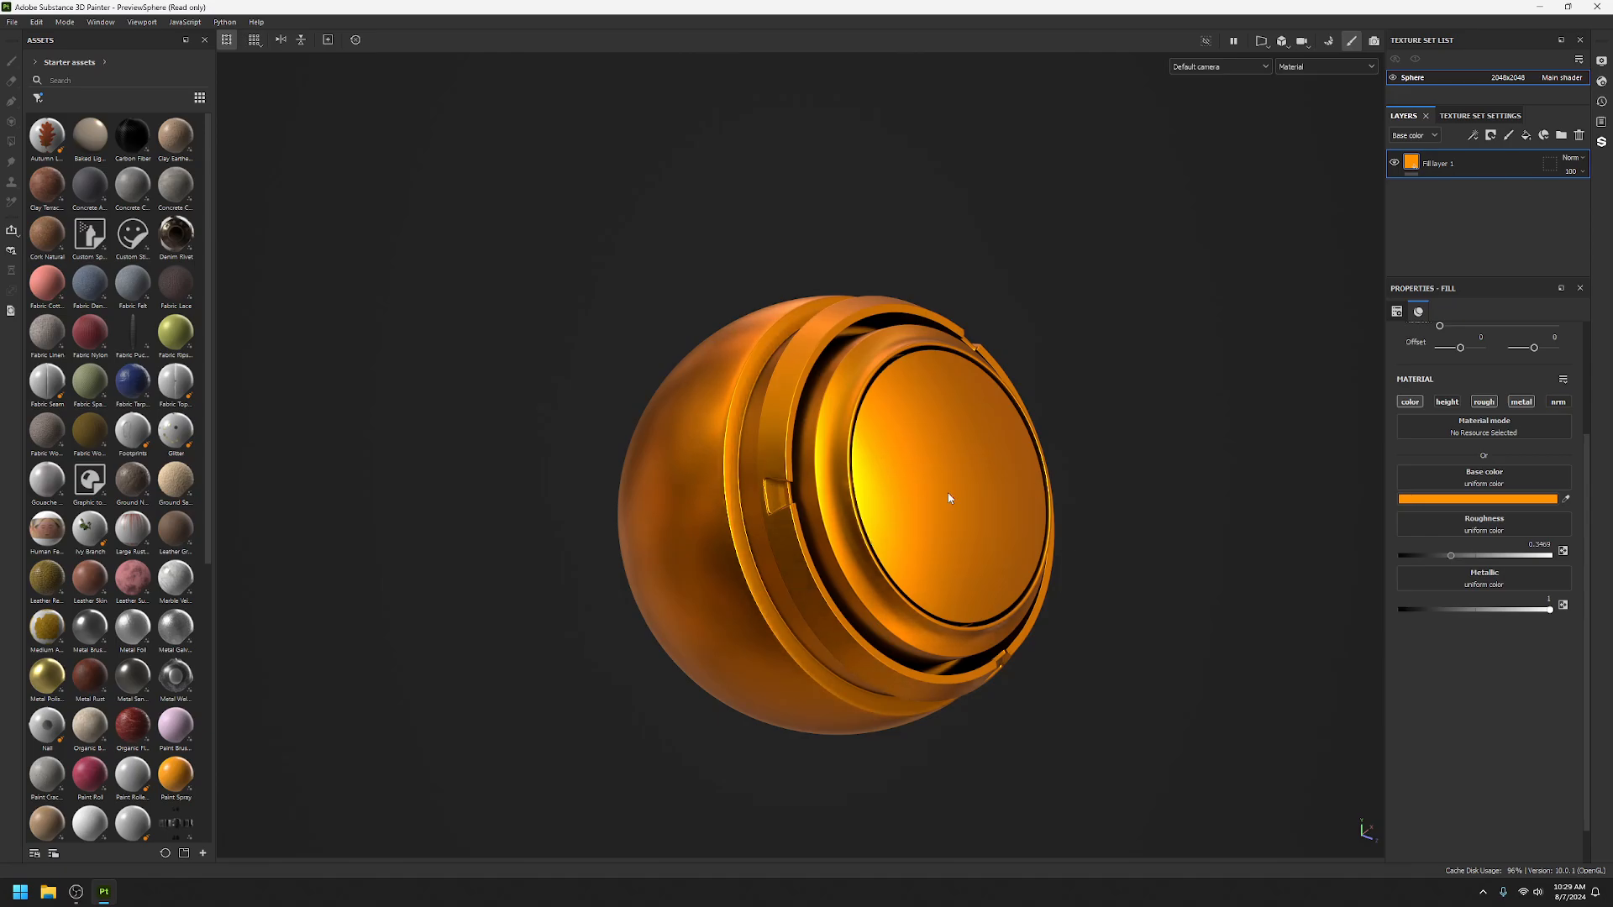
left_click_drag(873, 569, 737, 506, "alt")
middle_click_drag(942, 532, 832, 529, "alt")
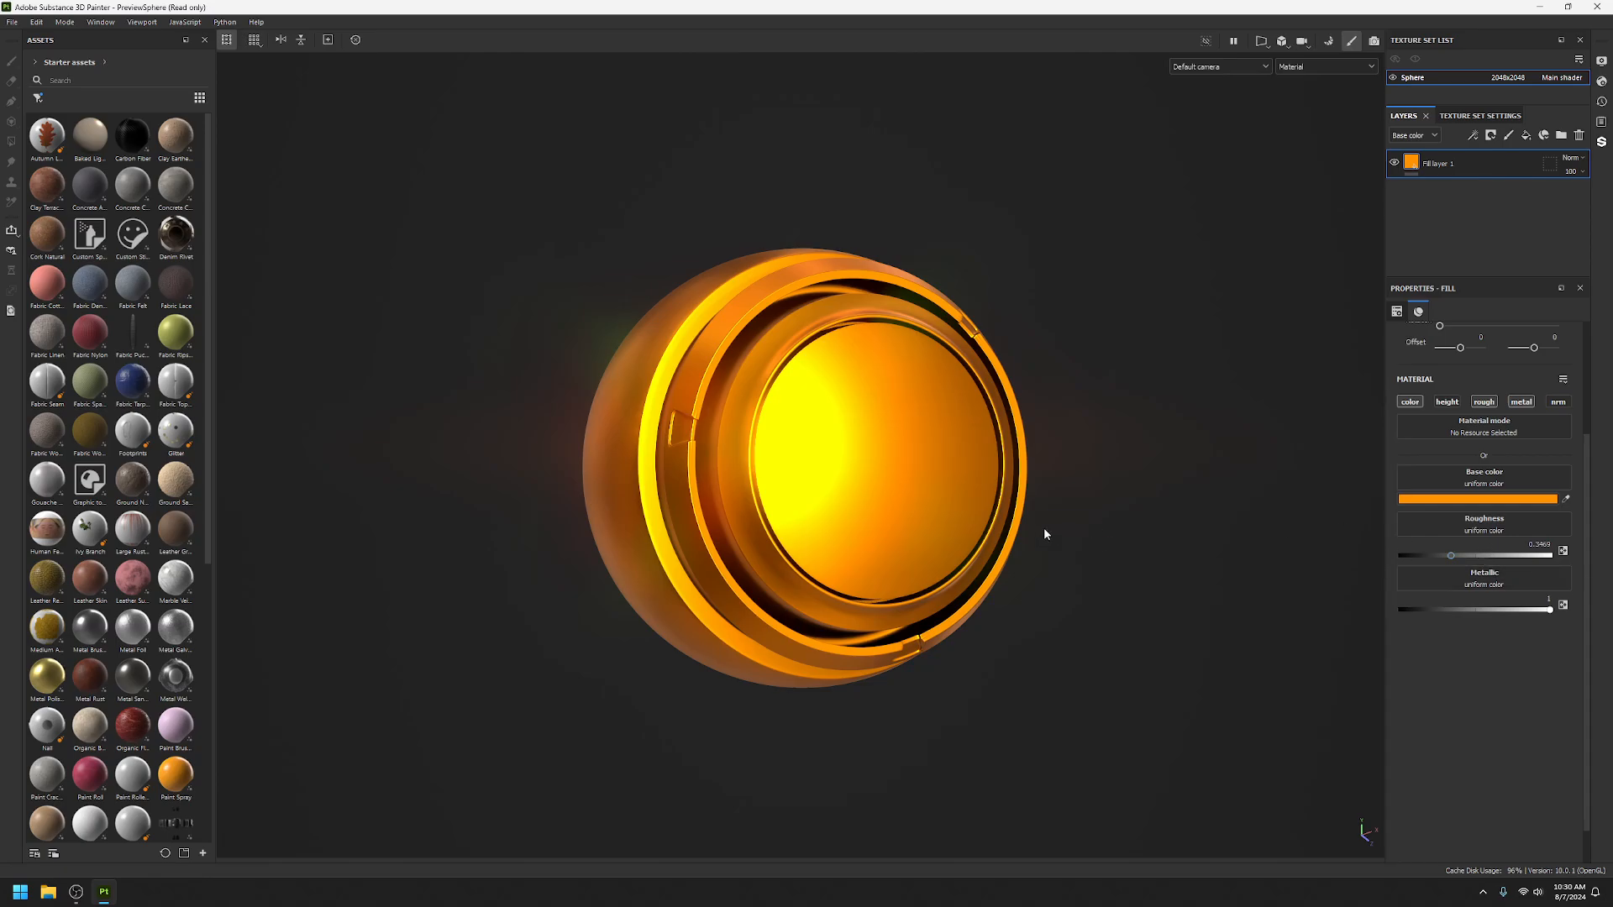
middle_click_drag(736, 458, 863, 480, "alt")
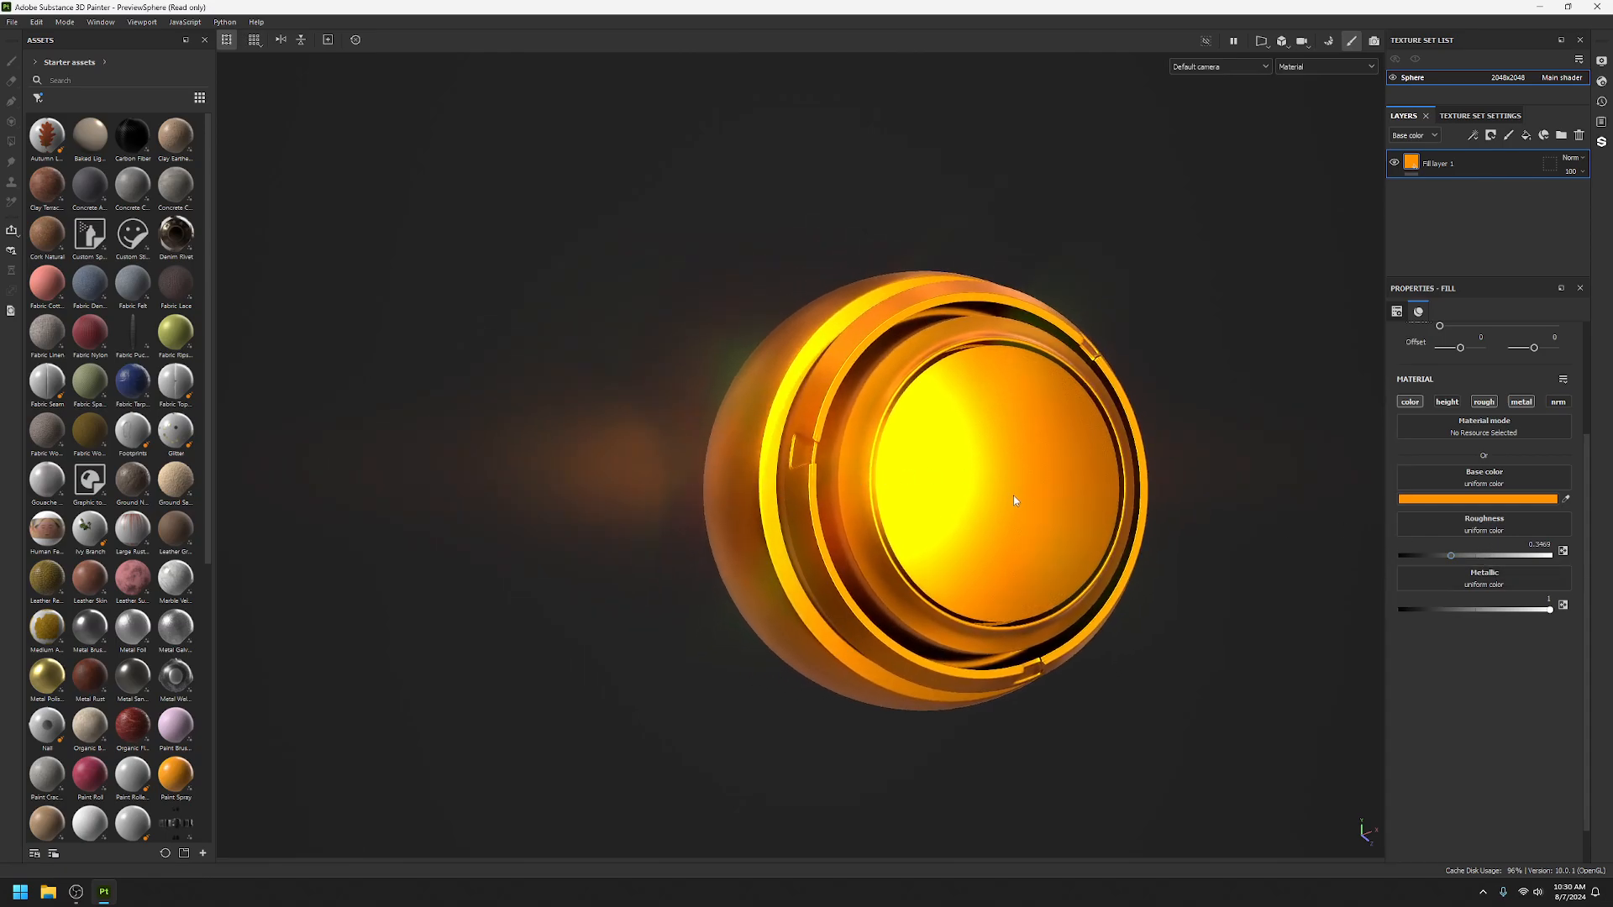
left_click_drag(1013, 495, 1034, 545, "alt")
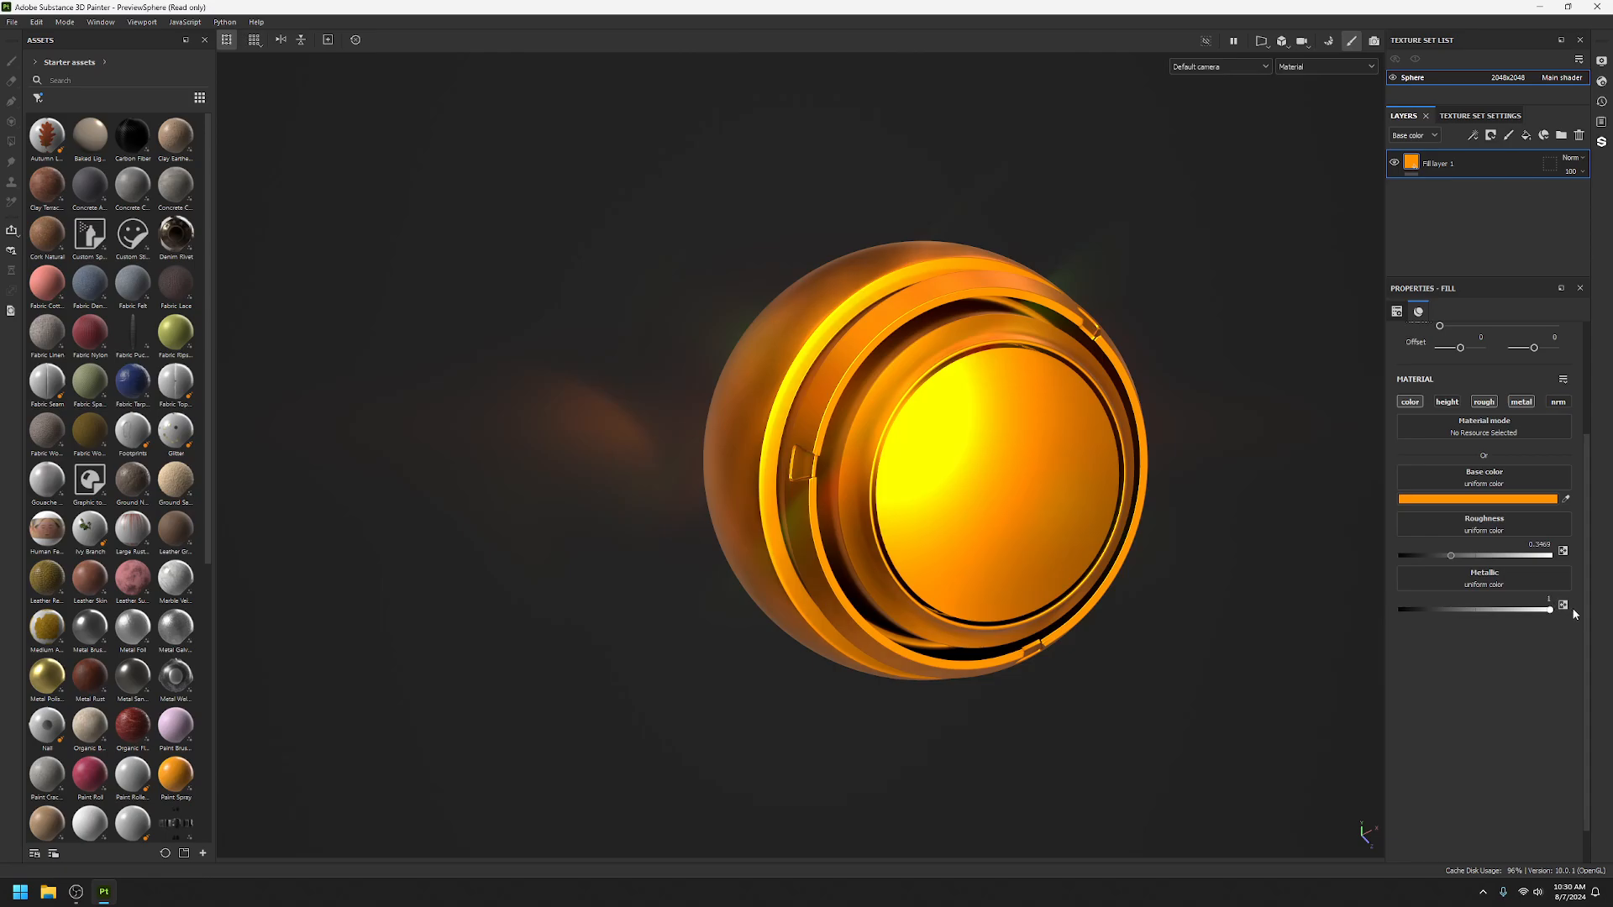
left_click_drag(929, 454, 980, 471, "alt")
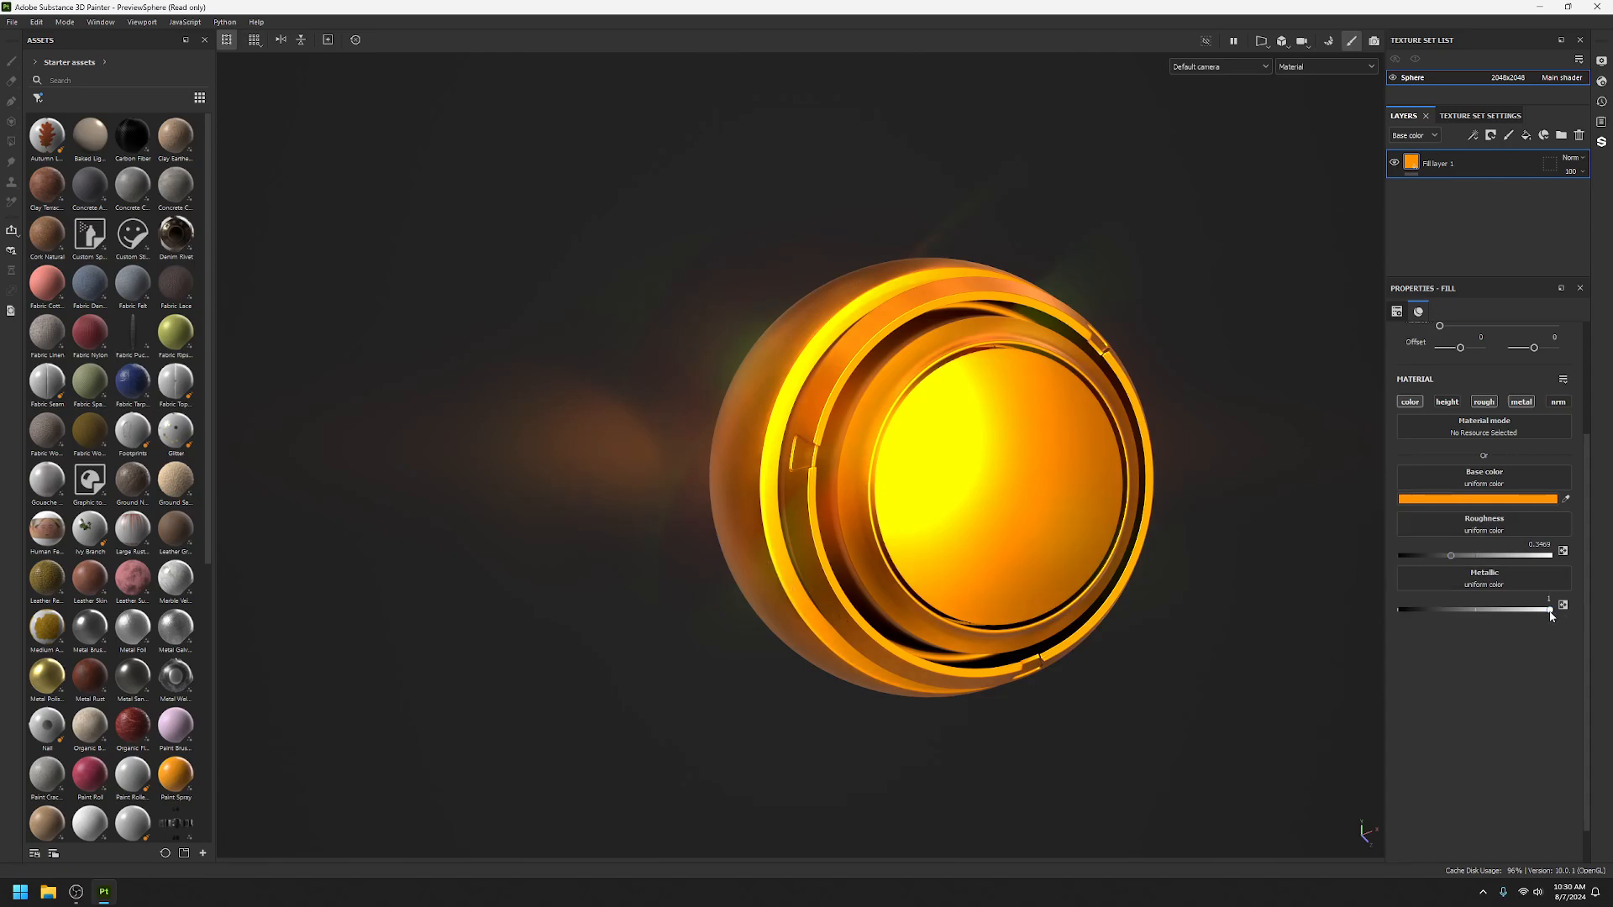
Set the fill layer's metallic value to 0 and its roughness to about 0.19 to preview a non-metal surface.
left_click_drag(1550, 611, 1357, 616)
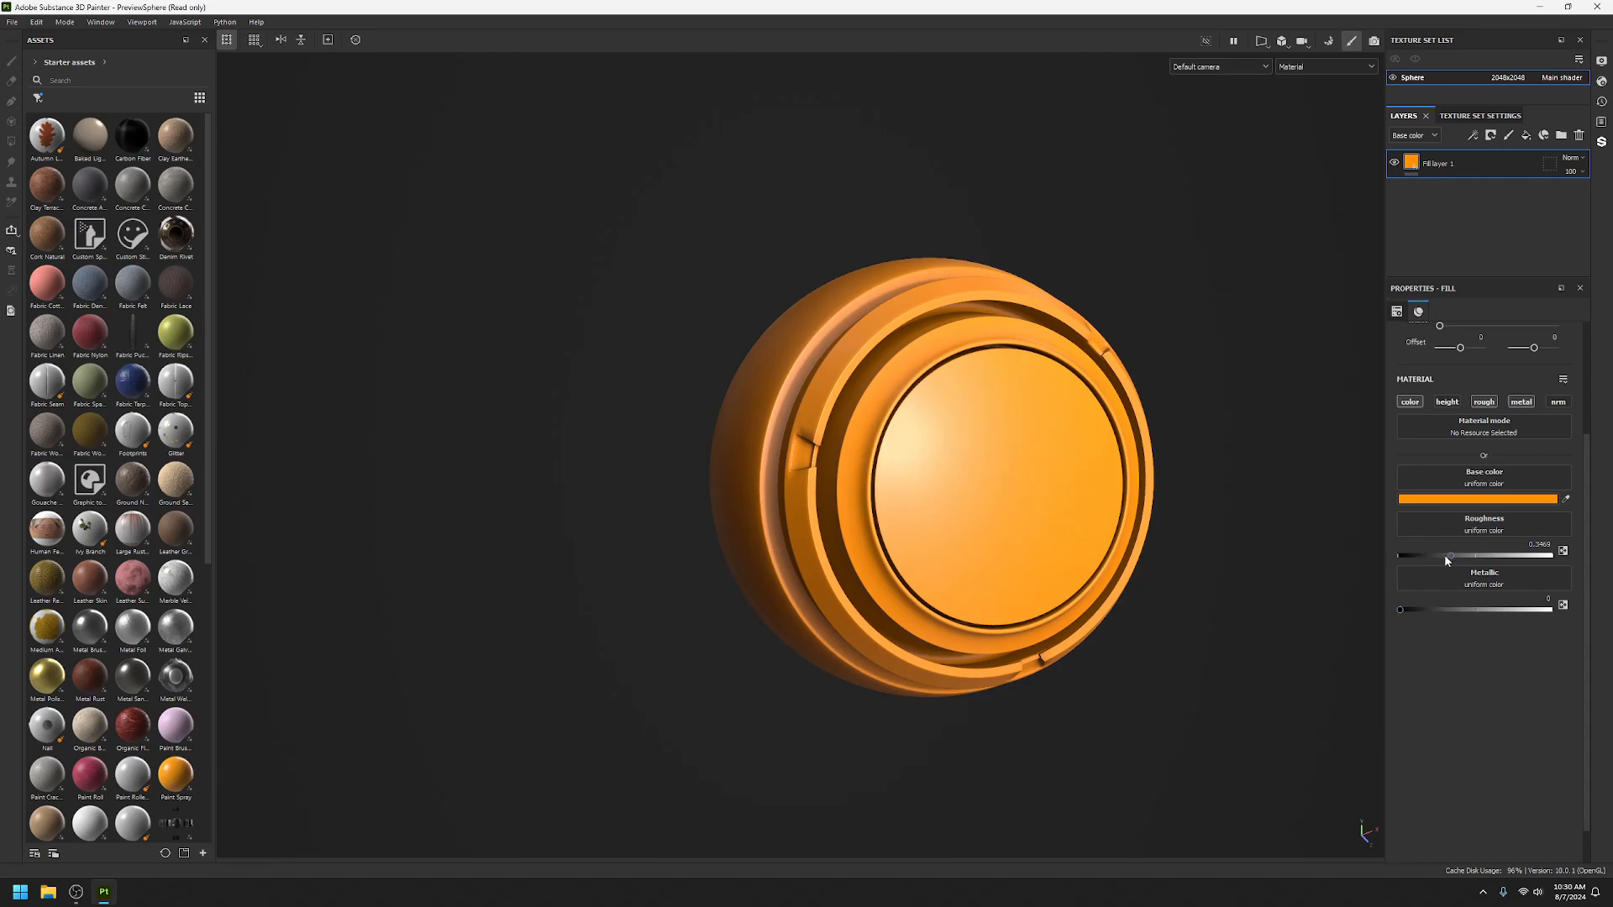
left_click_drag(1445, 559, 1427, 560)
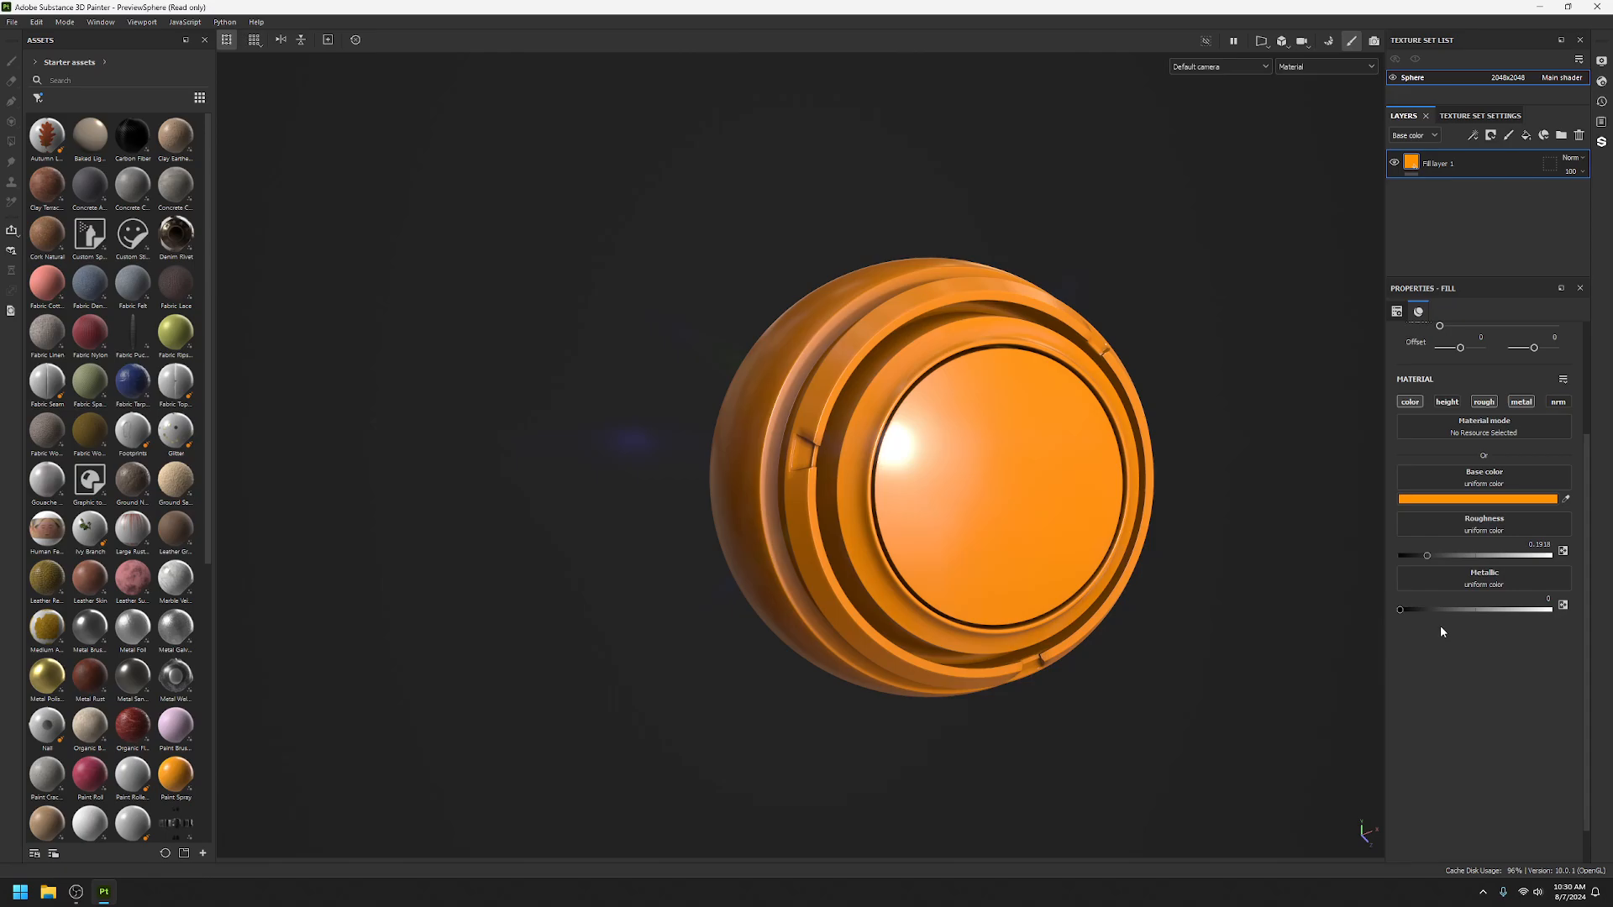
left_click_drag(1020, 480, 943, 525, "alt")
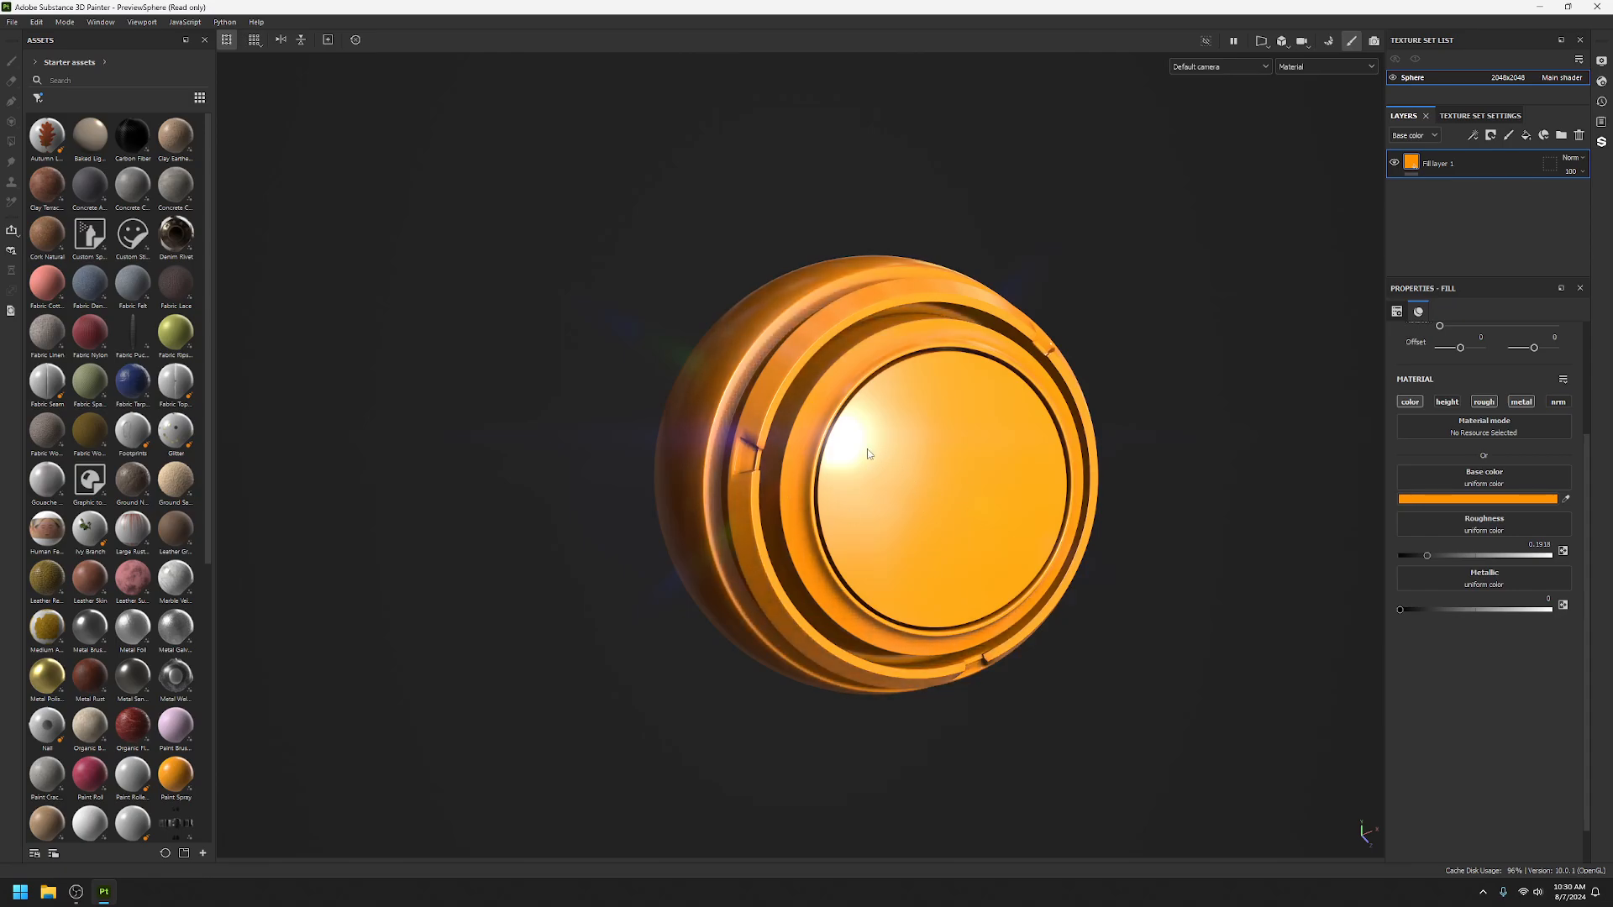
Set the fill layer's metallic value to 1 and its roughness to about 0.36, and inspect the sphere.
left_click_drag(1403, 611, 1549, 610)
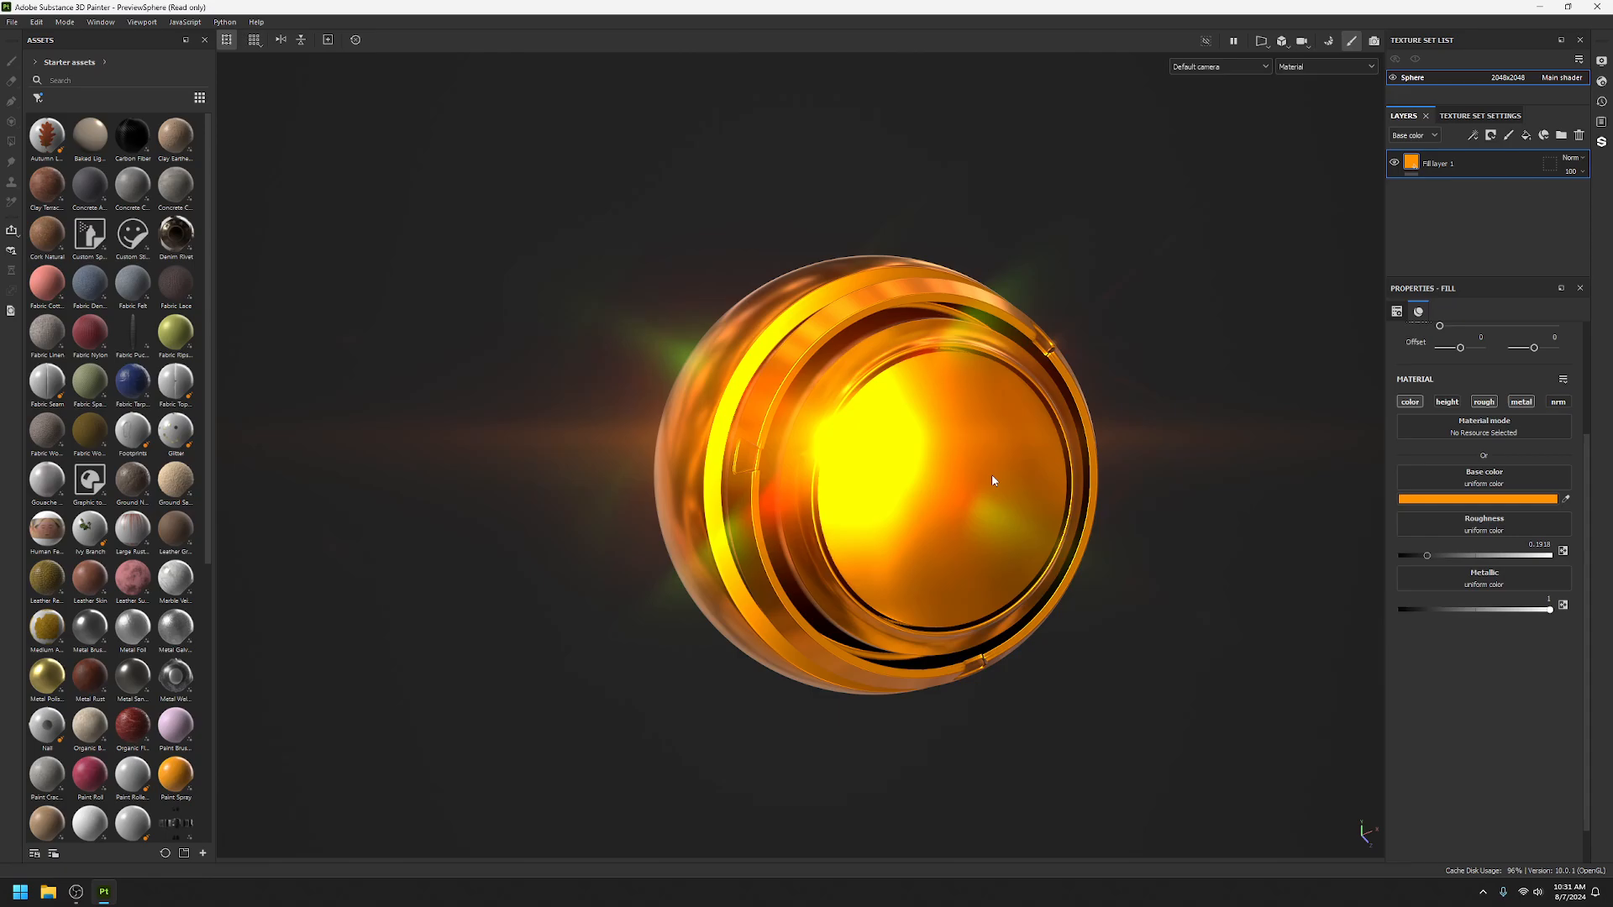
left_click(1431, 555)
left_click_drag(1430, 555, 1469, 555)
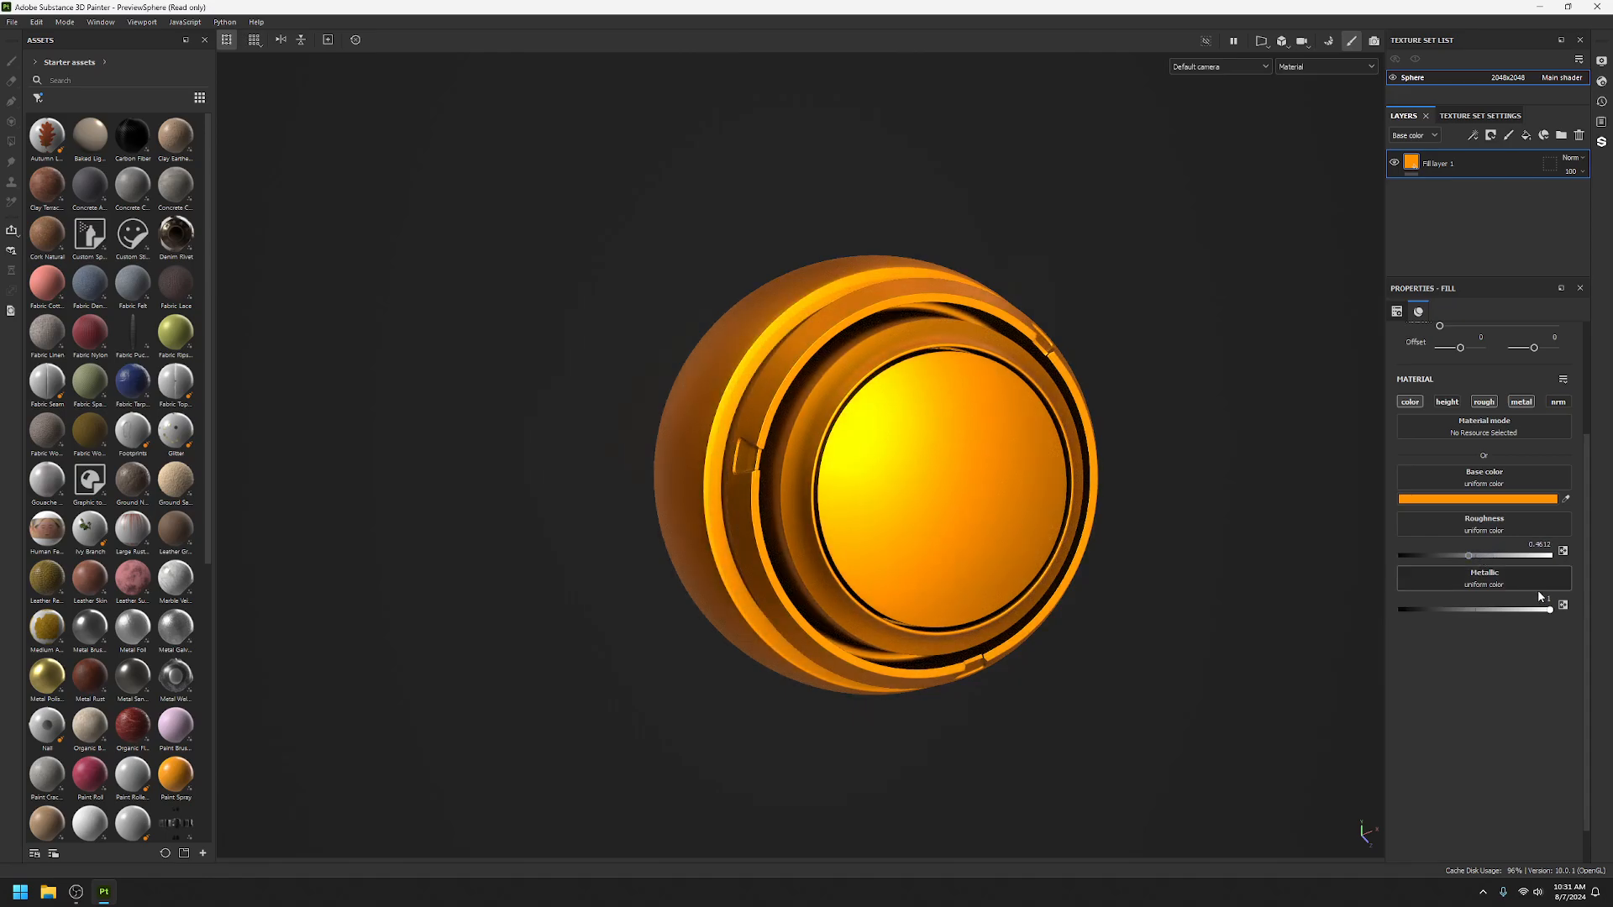
left_click_drag(1470, 556, 1454, 557)
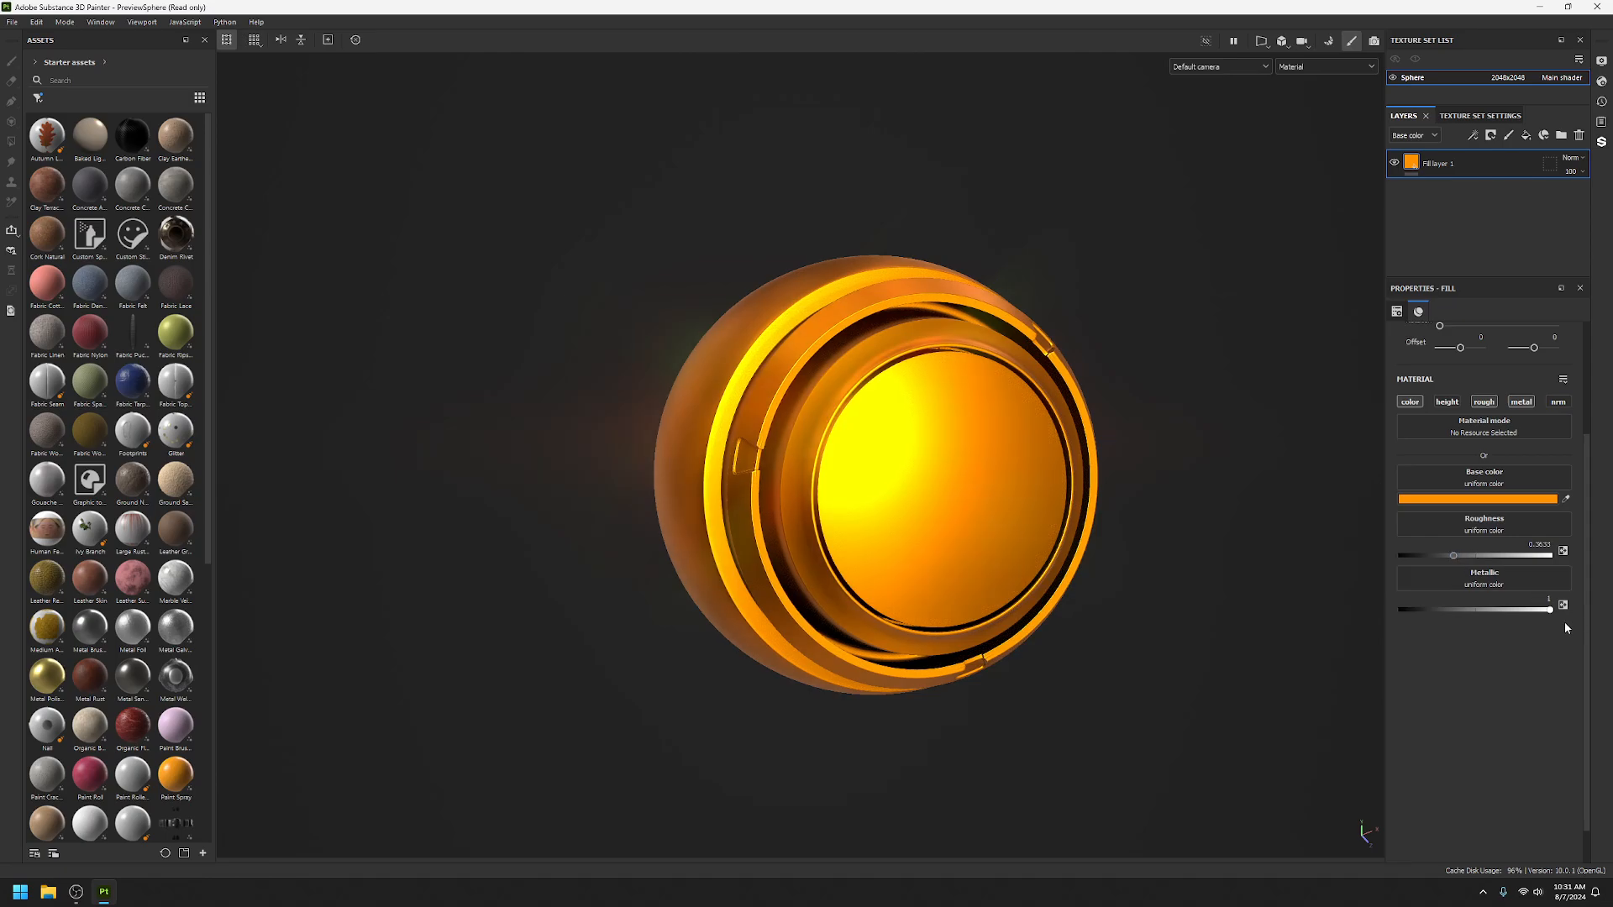
left_click_drag(853, 502, 1014, 534, "alt")
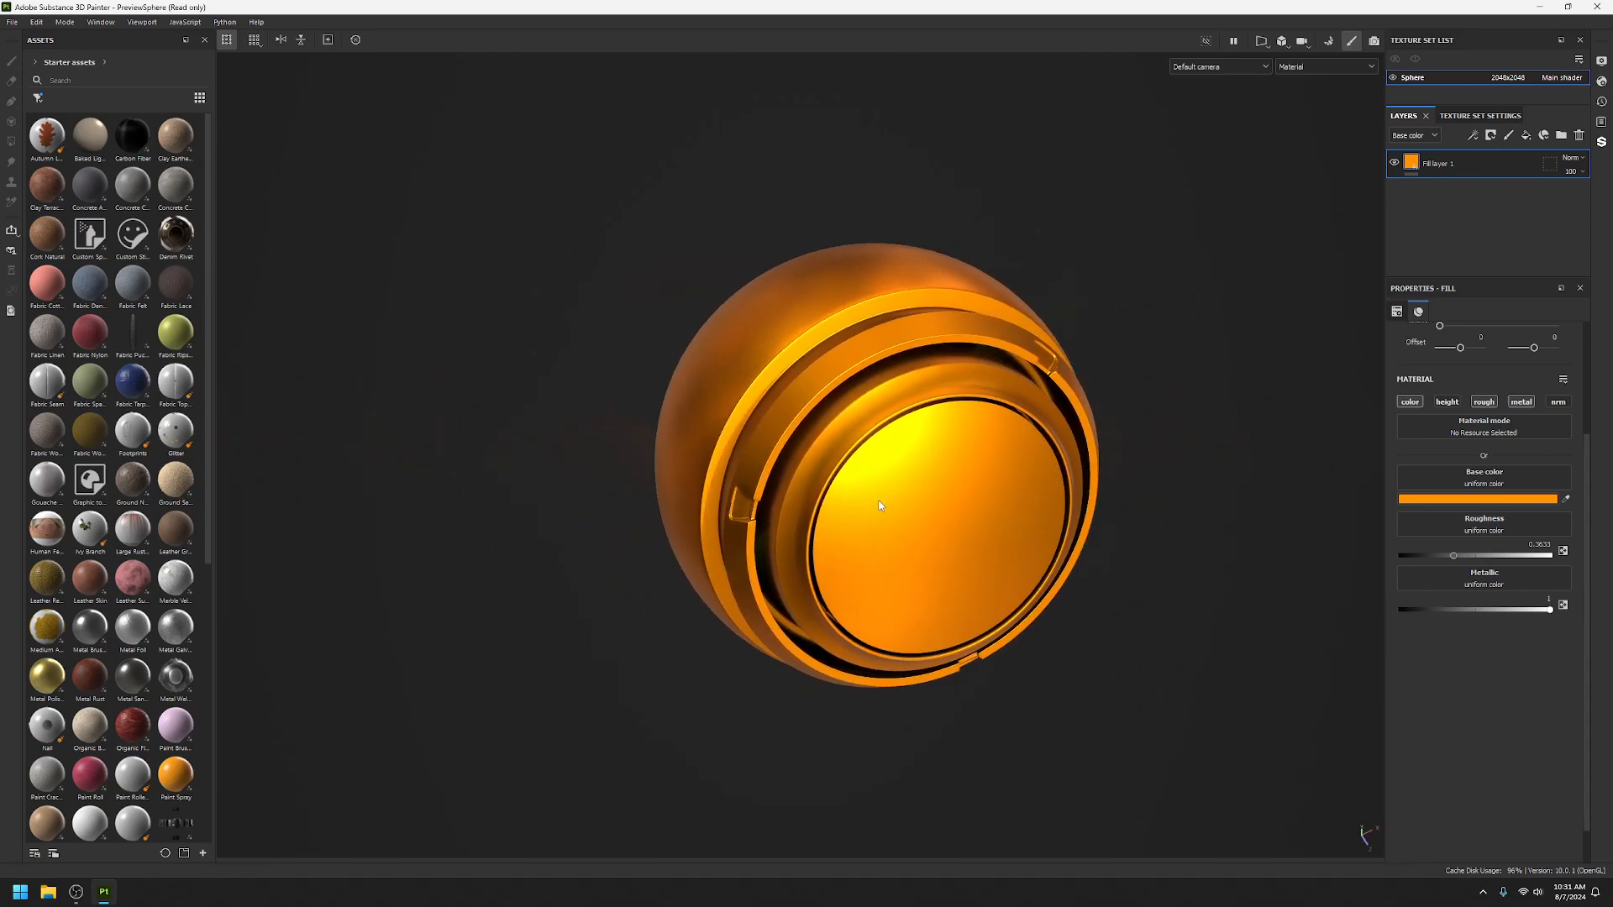
left_click_drag(879, 505, 1029, 546, "alt")
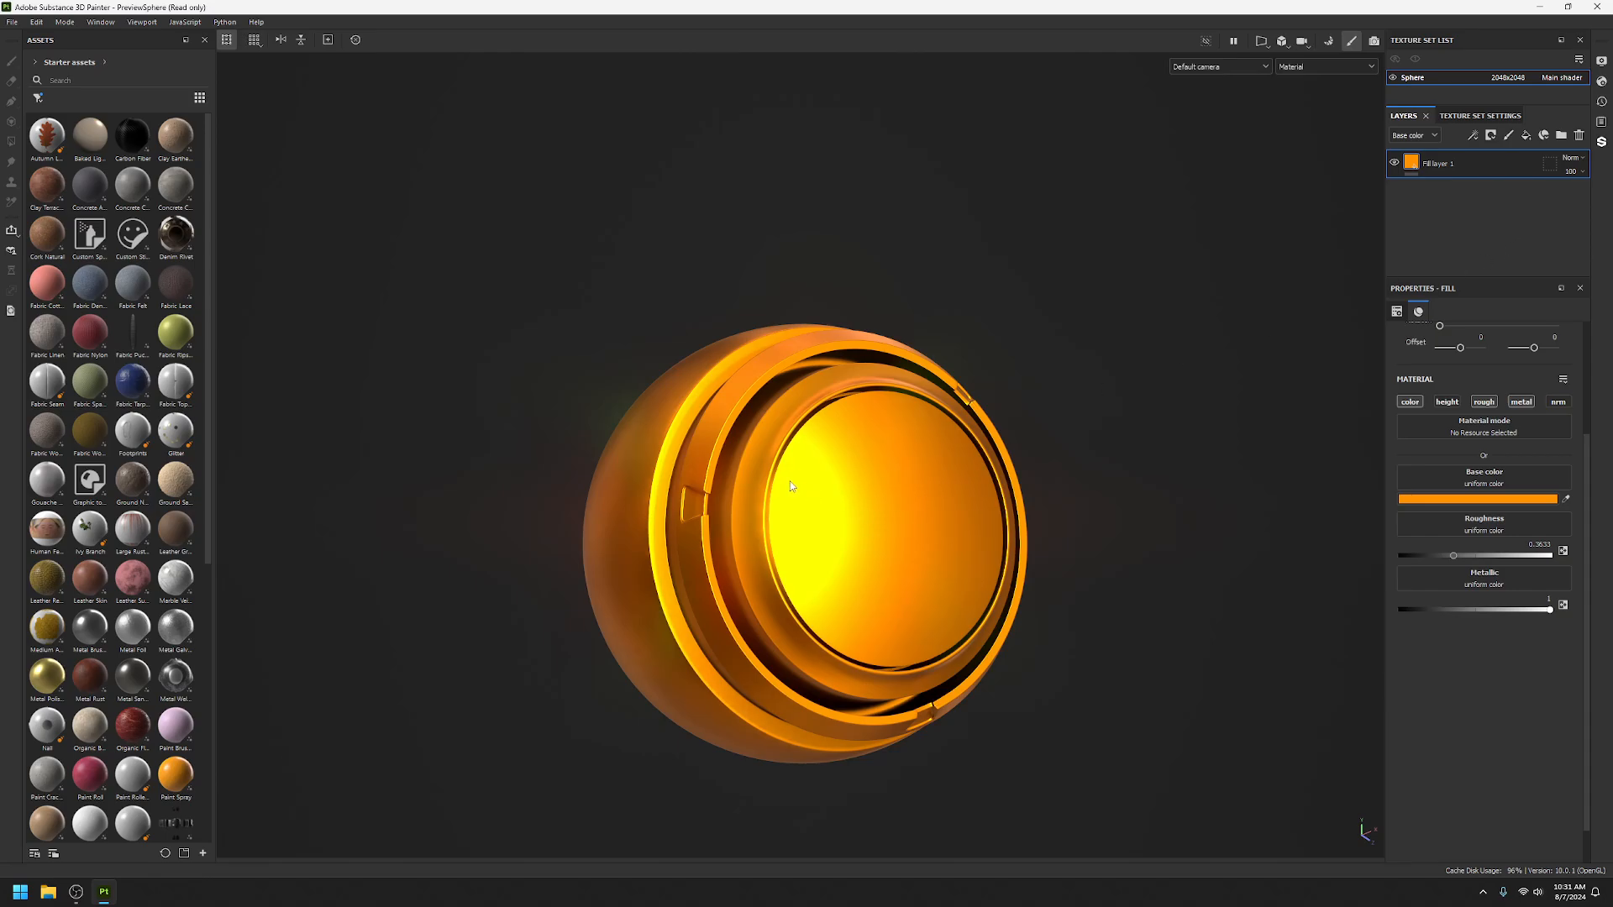
left_click_drag(793, 487, 897, 503, "alt")
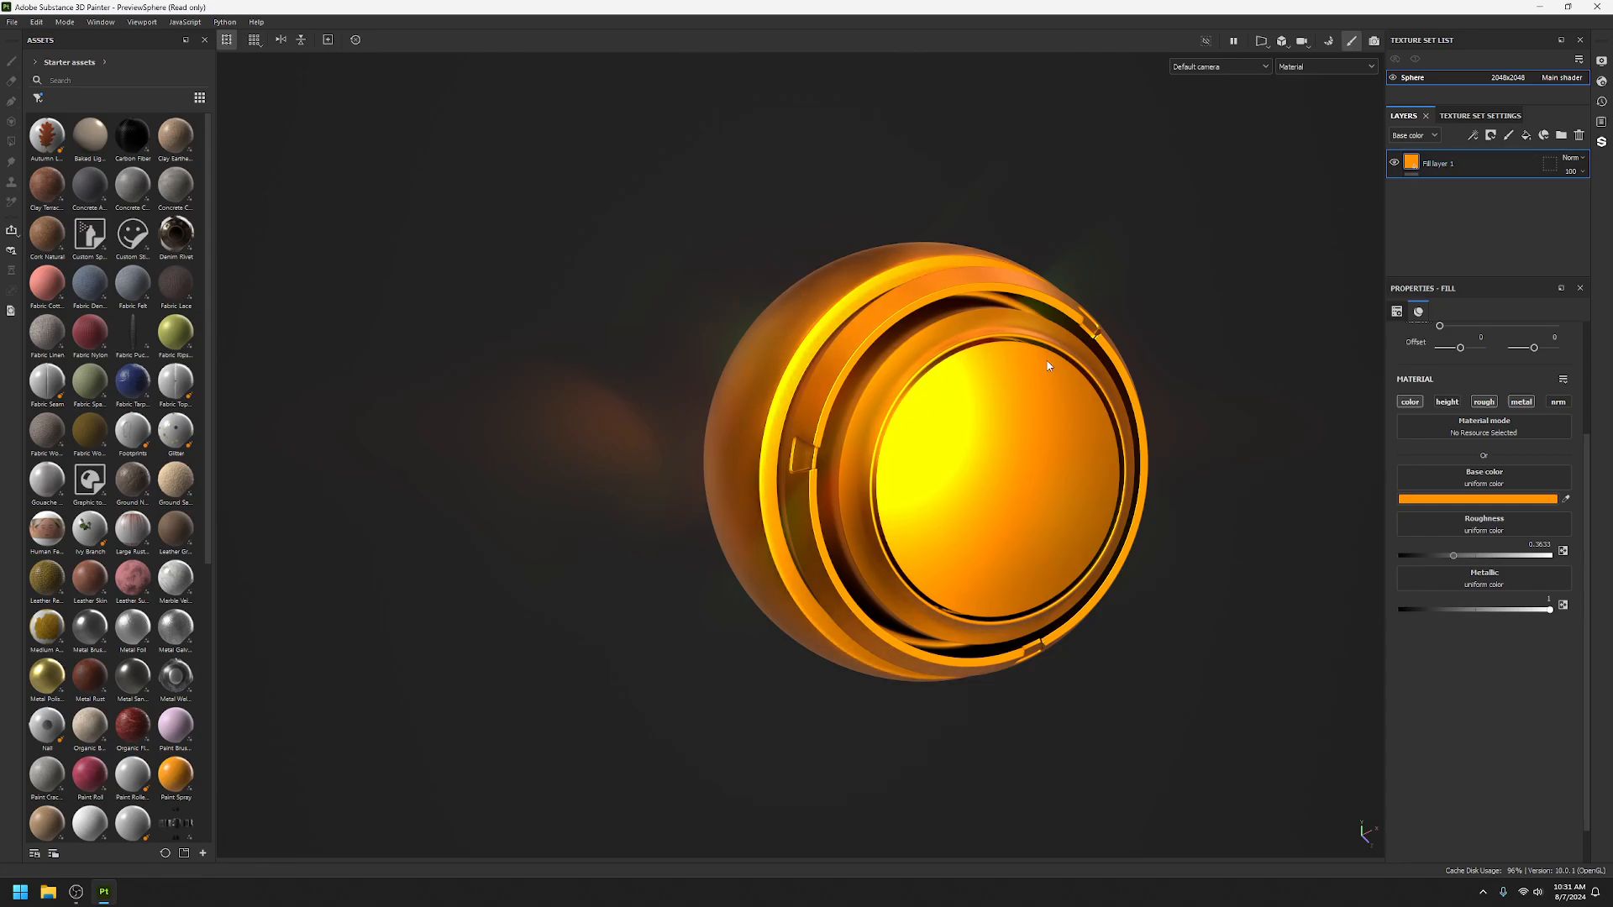
Add a paint layer above the orange fill and paint dark brown (473C22) strokes around the rim of the front disc.
left_click(1509, 136)
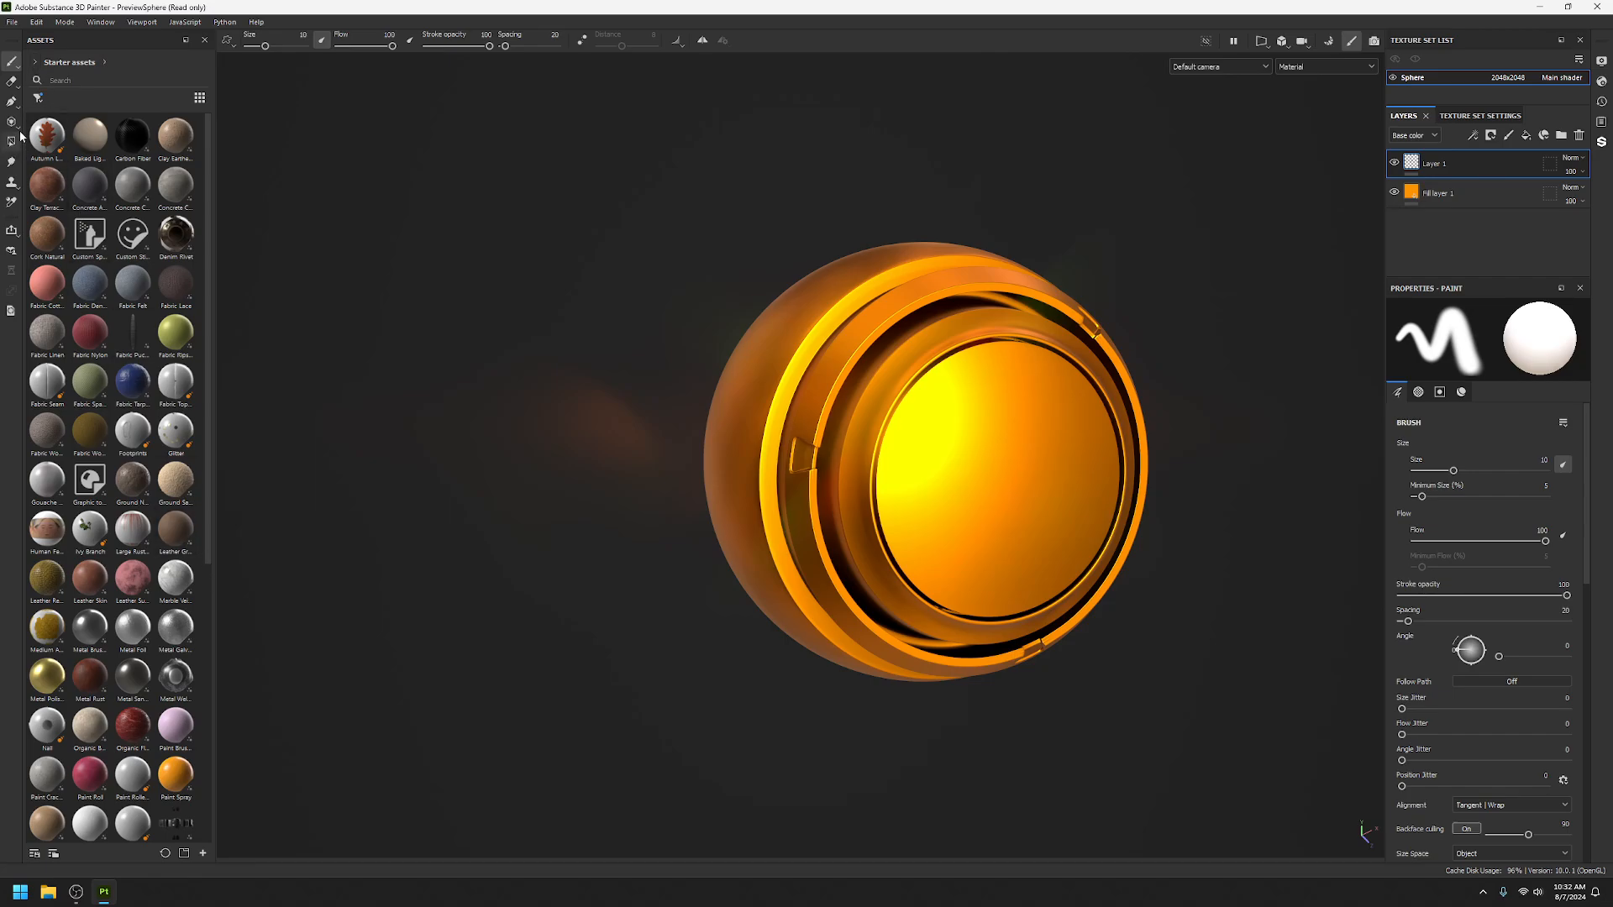
left_click(37, 60)
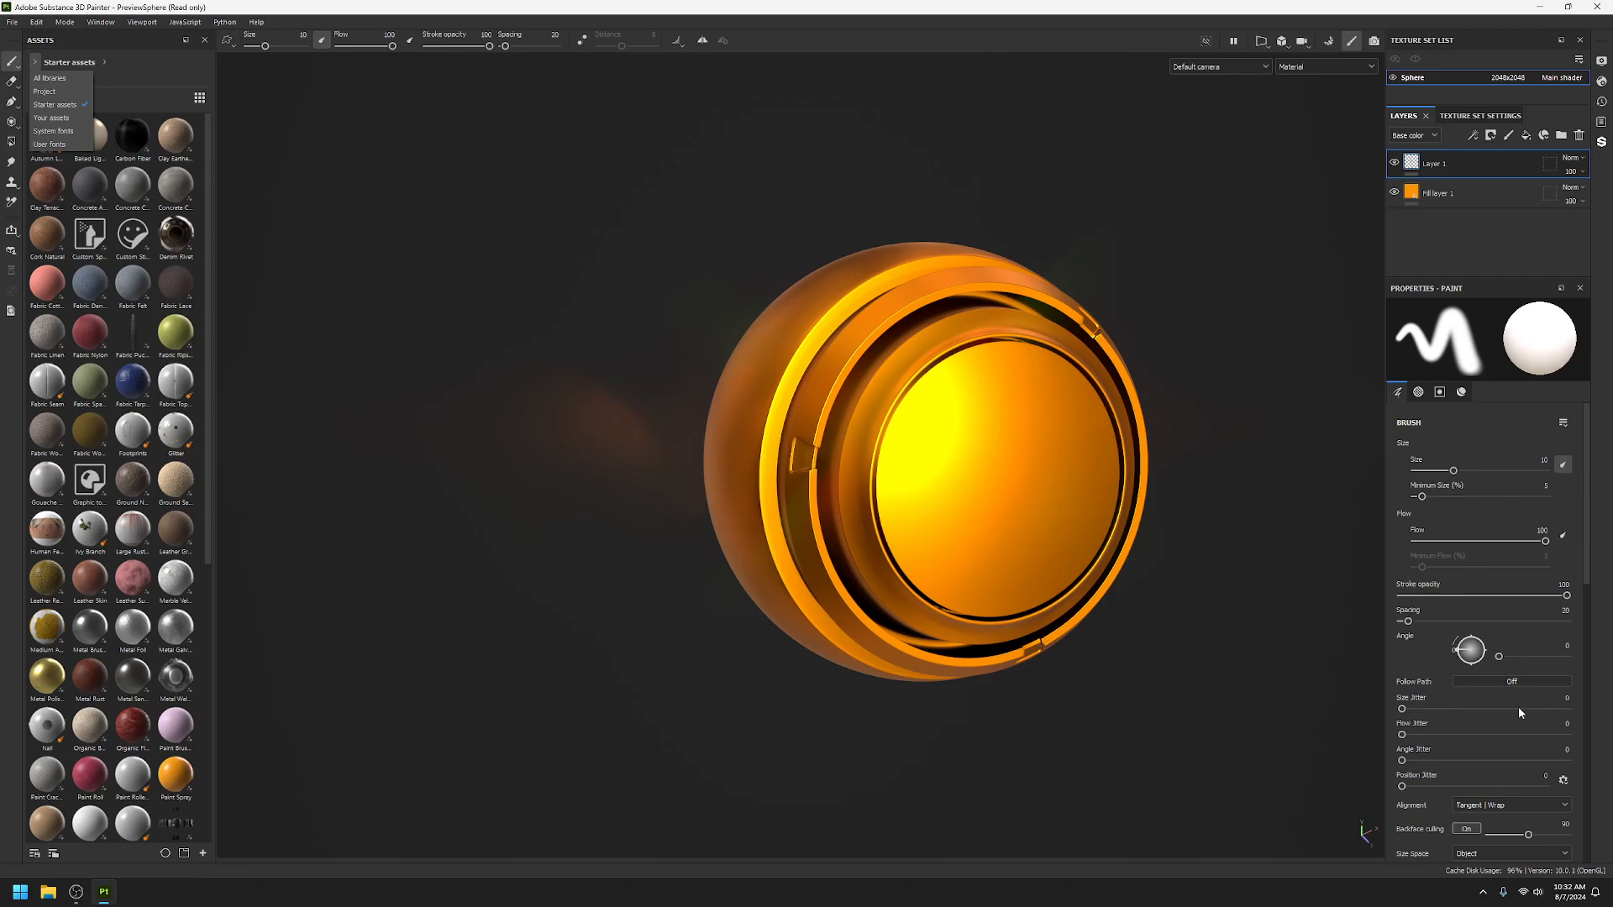
left_click(1576, 578)
scroll(1533, 820, "down", 6)
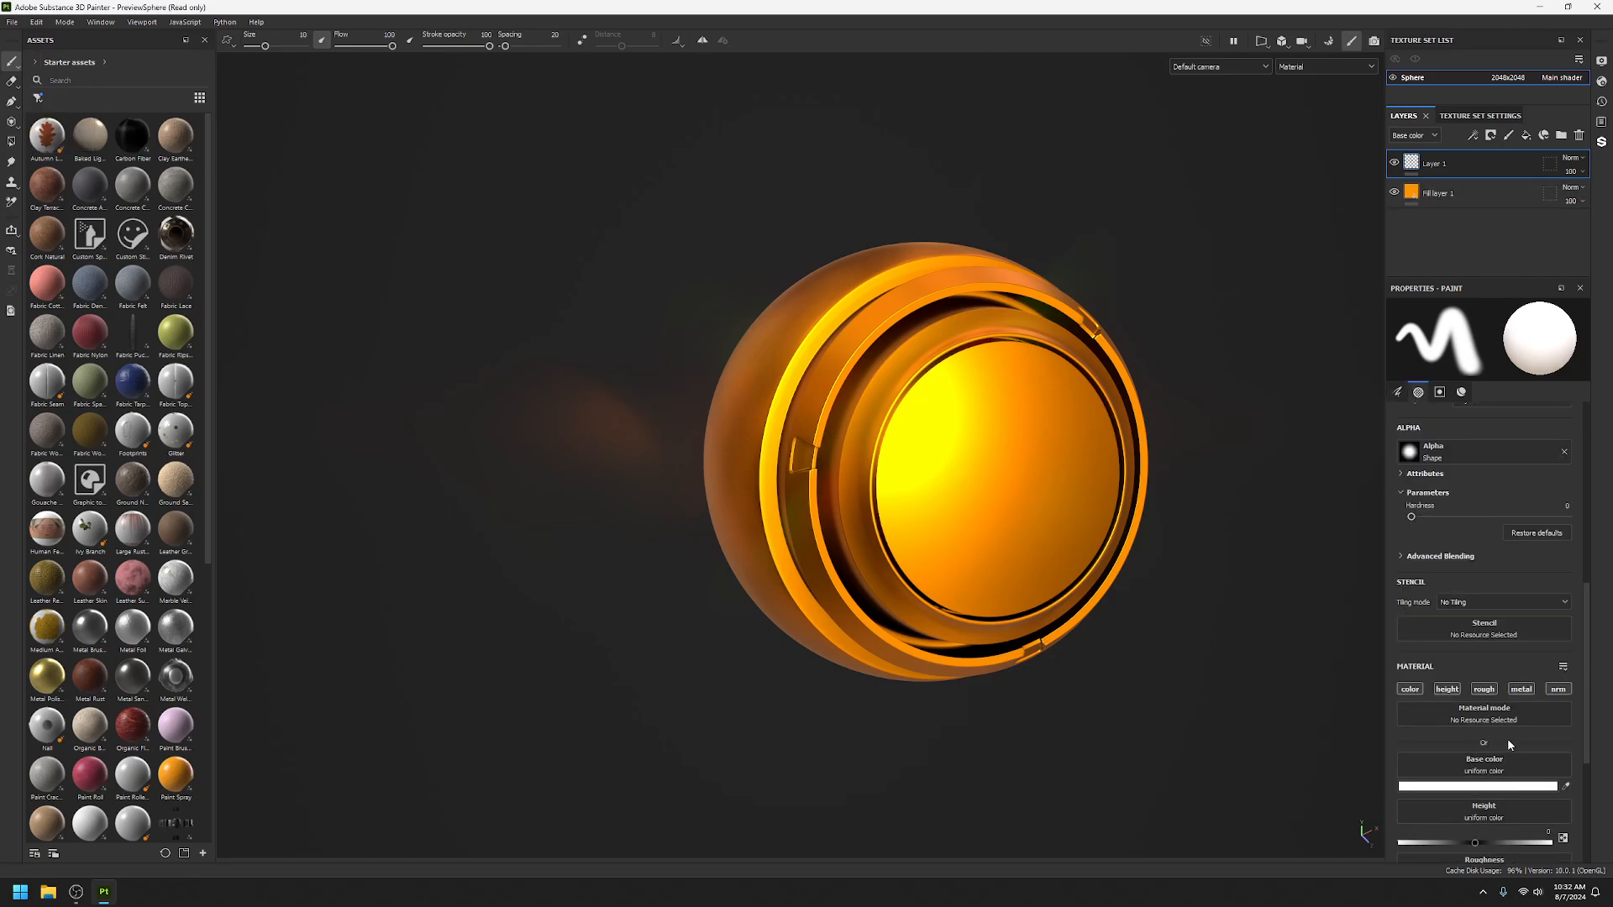
left_click(1495, 785)
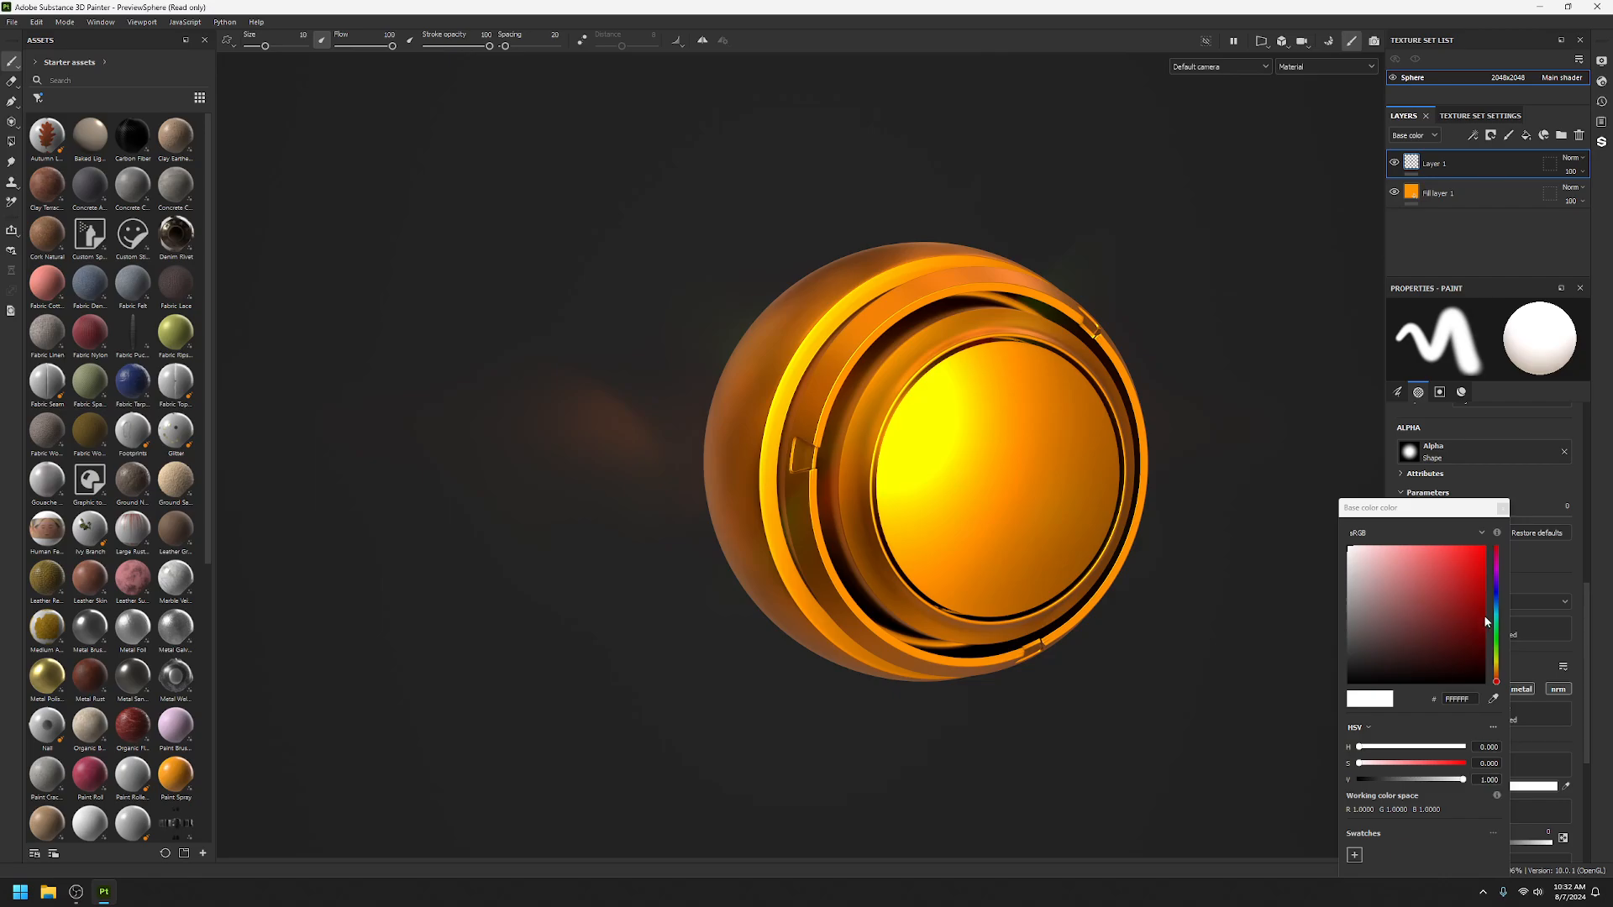
left_click_drag(1495, 621, 1495, 667)
left_click(1418, 646)
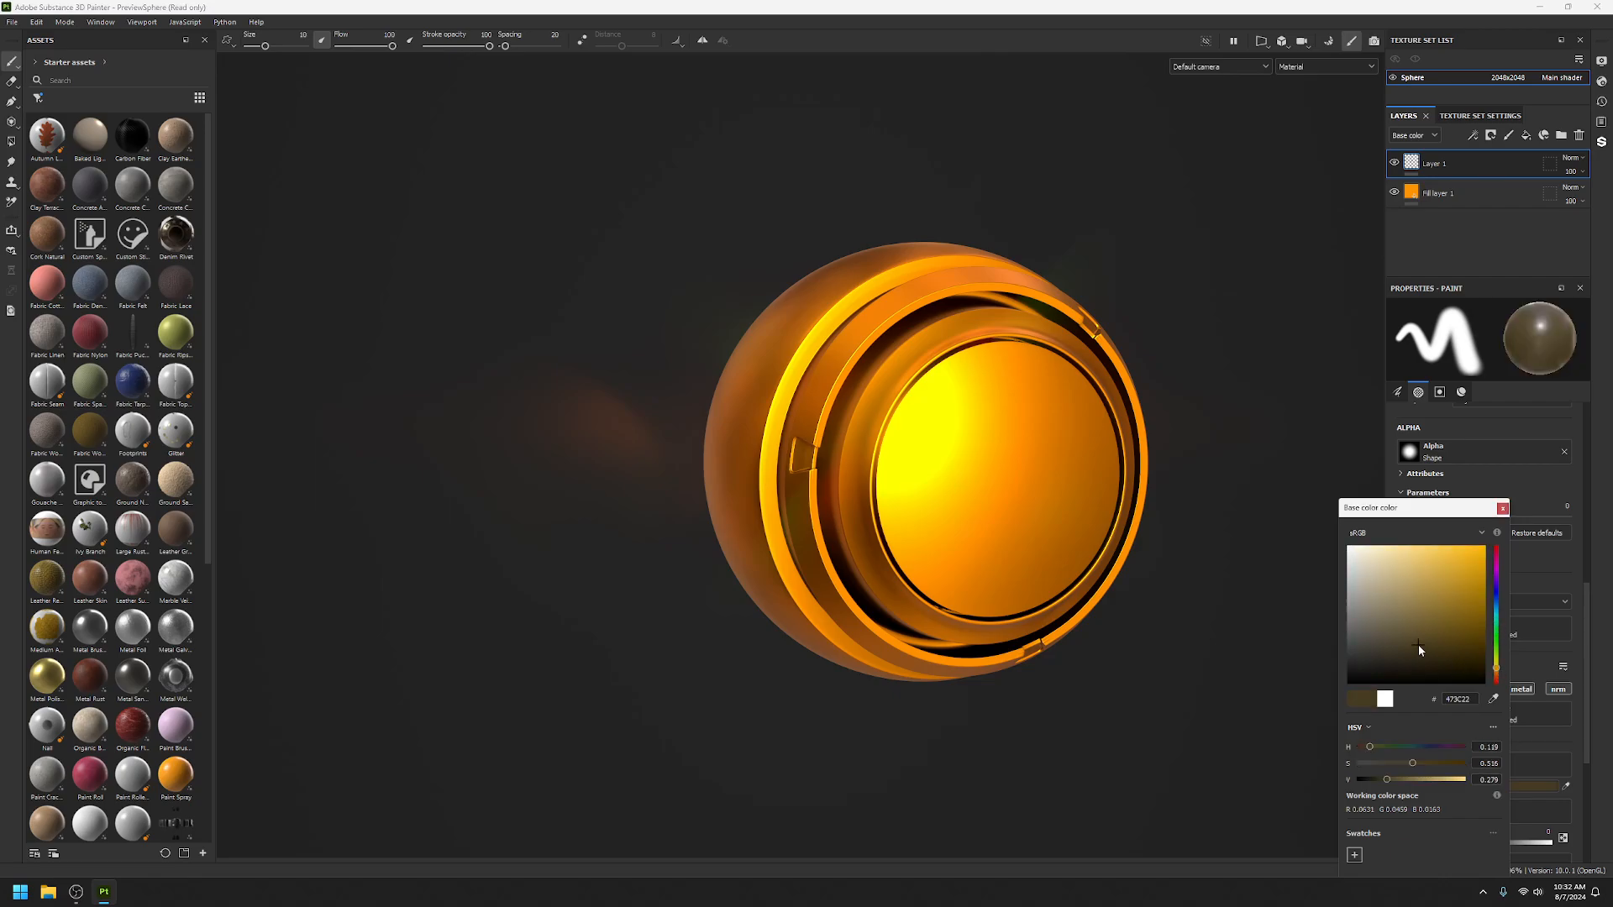
mouse_move(964, 356)
left_mouse_down()
mouse_move(886, 394)
mouse_move(875, 542)
mouse_move(924, 595)
mouse_move(1033, 628)
mouse_move(1112, 517)
mouse_move(1089, 435)
left_mouse_up()
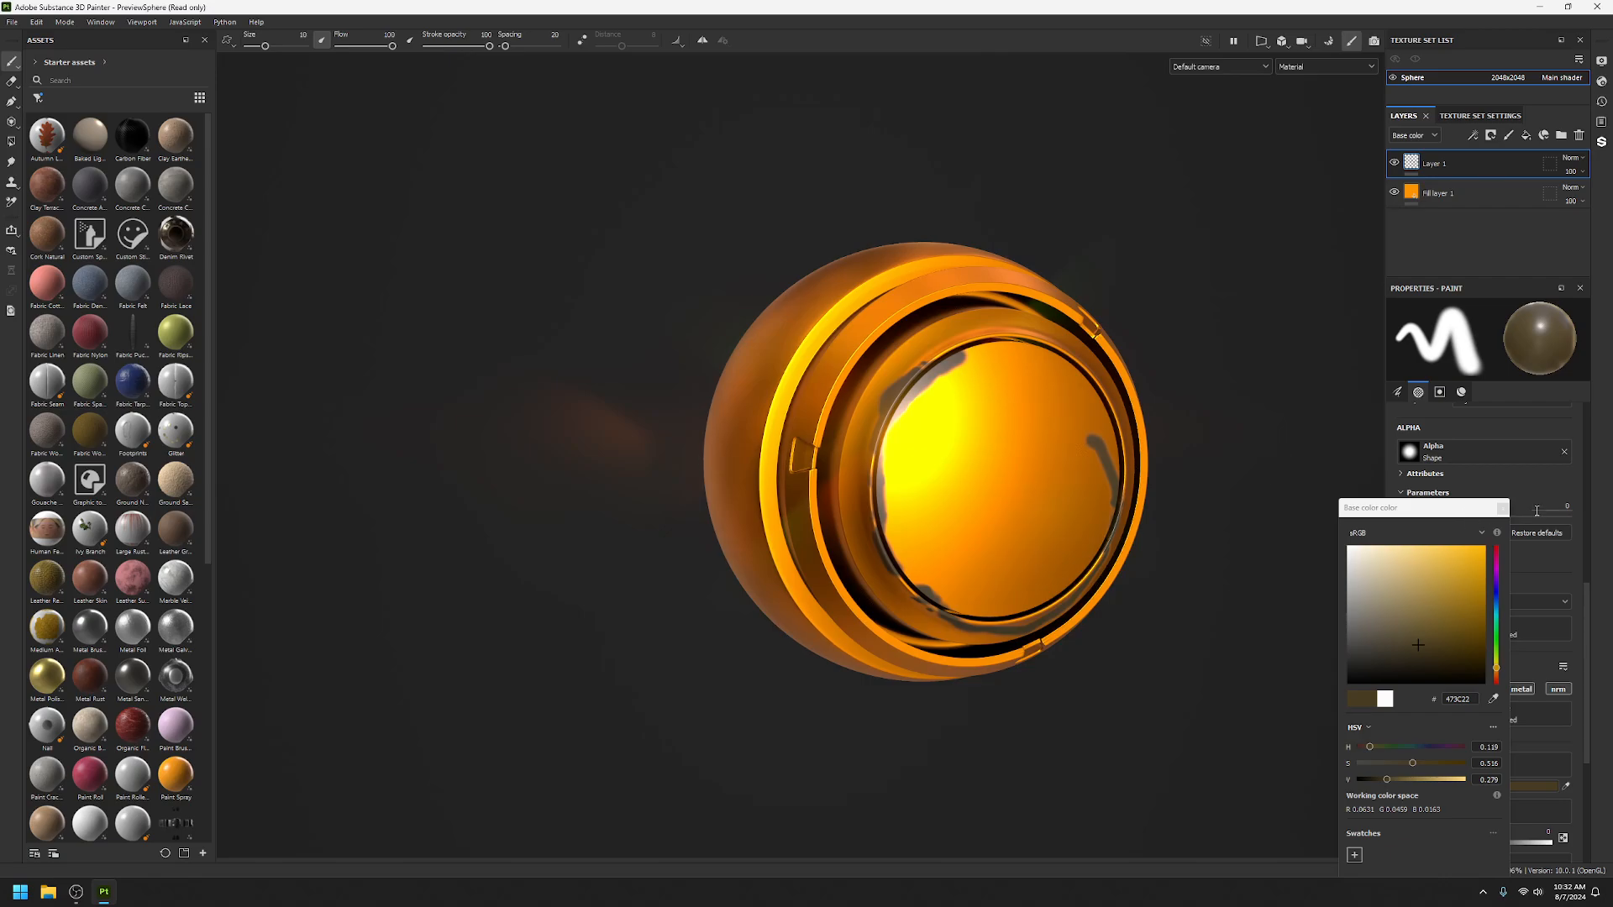
left_click(1500, 509)
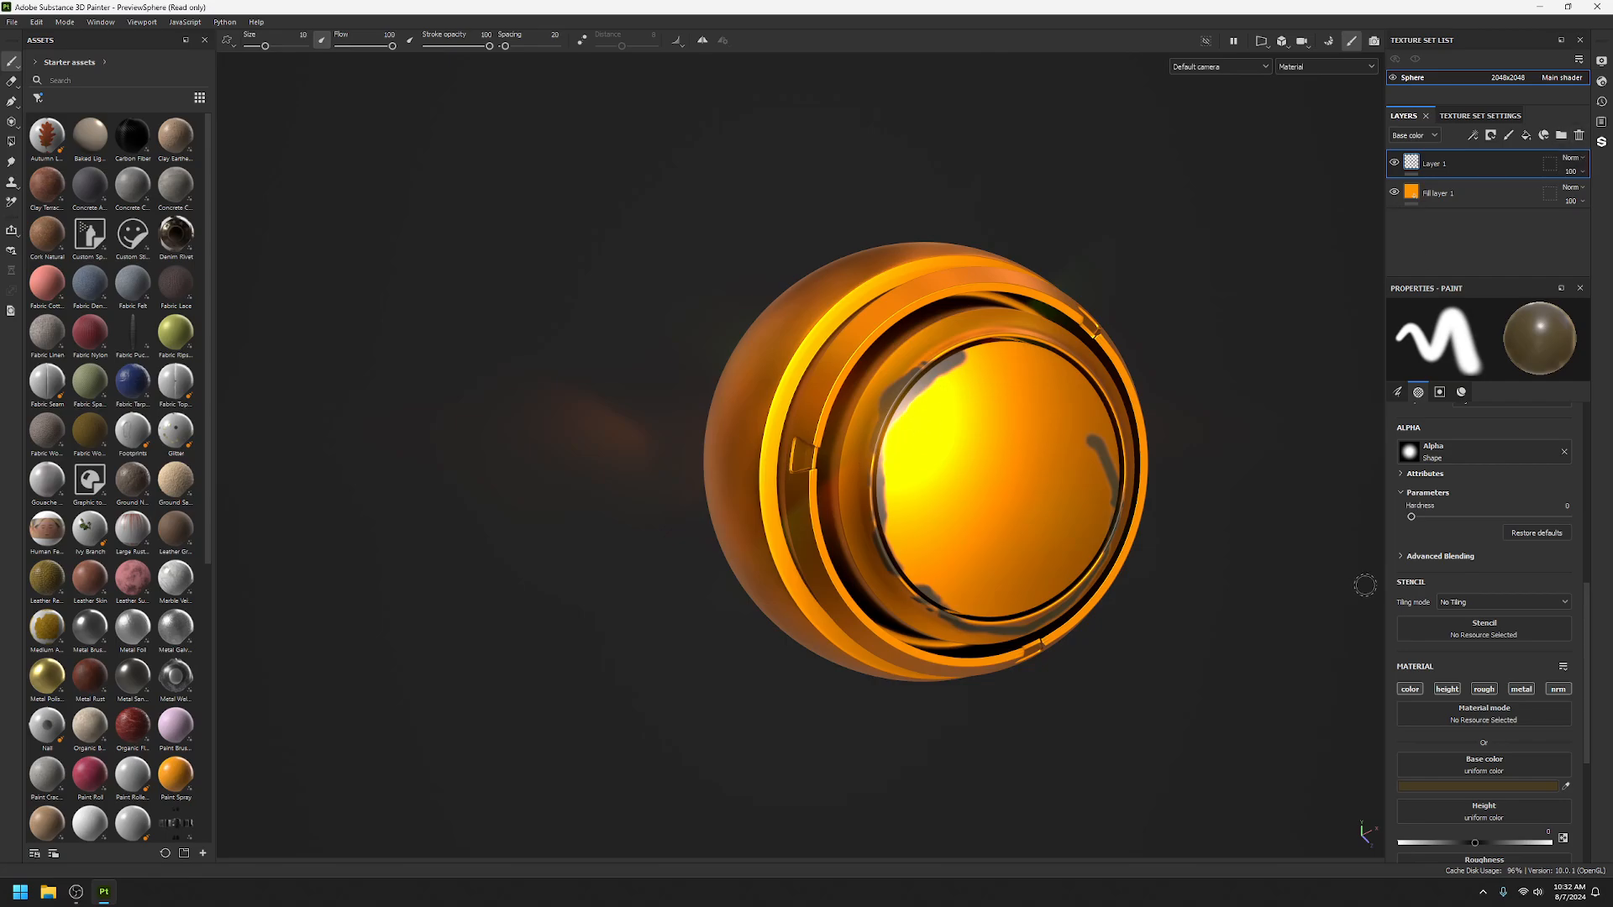
Paint a green (2C8821) zigzag across the front disc on the paint layer and delete that layer.
left_click(1417, 193)
left_click(1427, 164)
left_click(1460, 786)
left_click_drag(1499, 628, 1496, 641)
left_click(1452, 609)
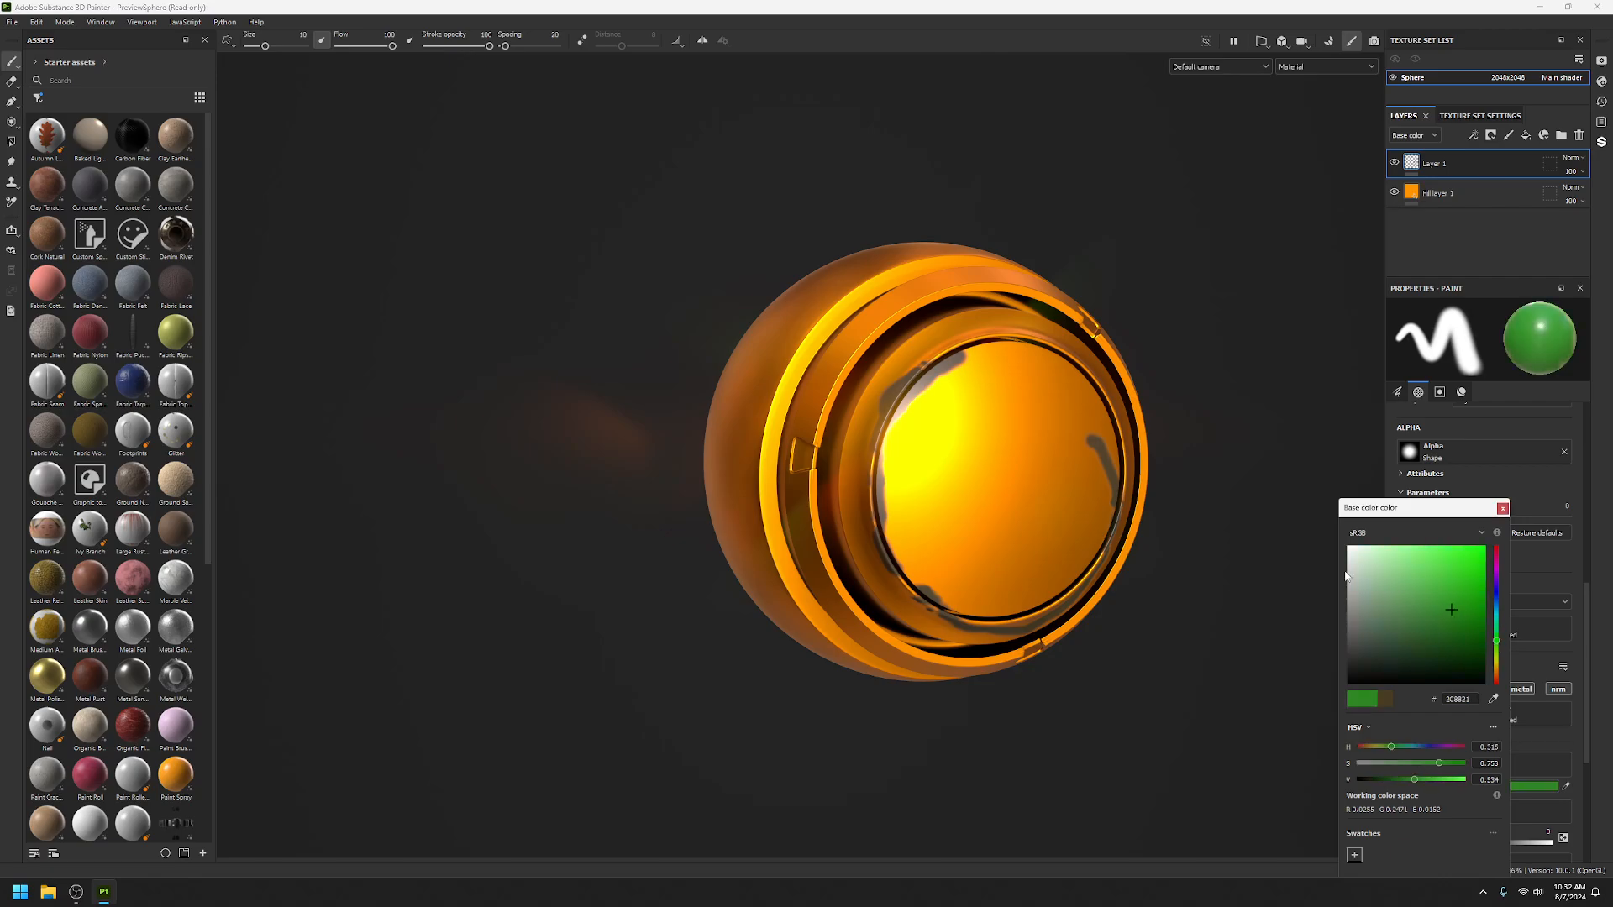
mouse_move(974, 438)
left_mouse_down()
mouse_move(965, 420)
mouse_move(920, 430)
mouse_move(1037, 399)
mouse_move(1065, 465)
left_mouse_up()
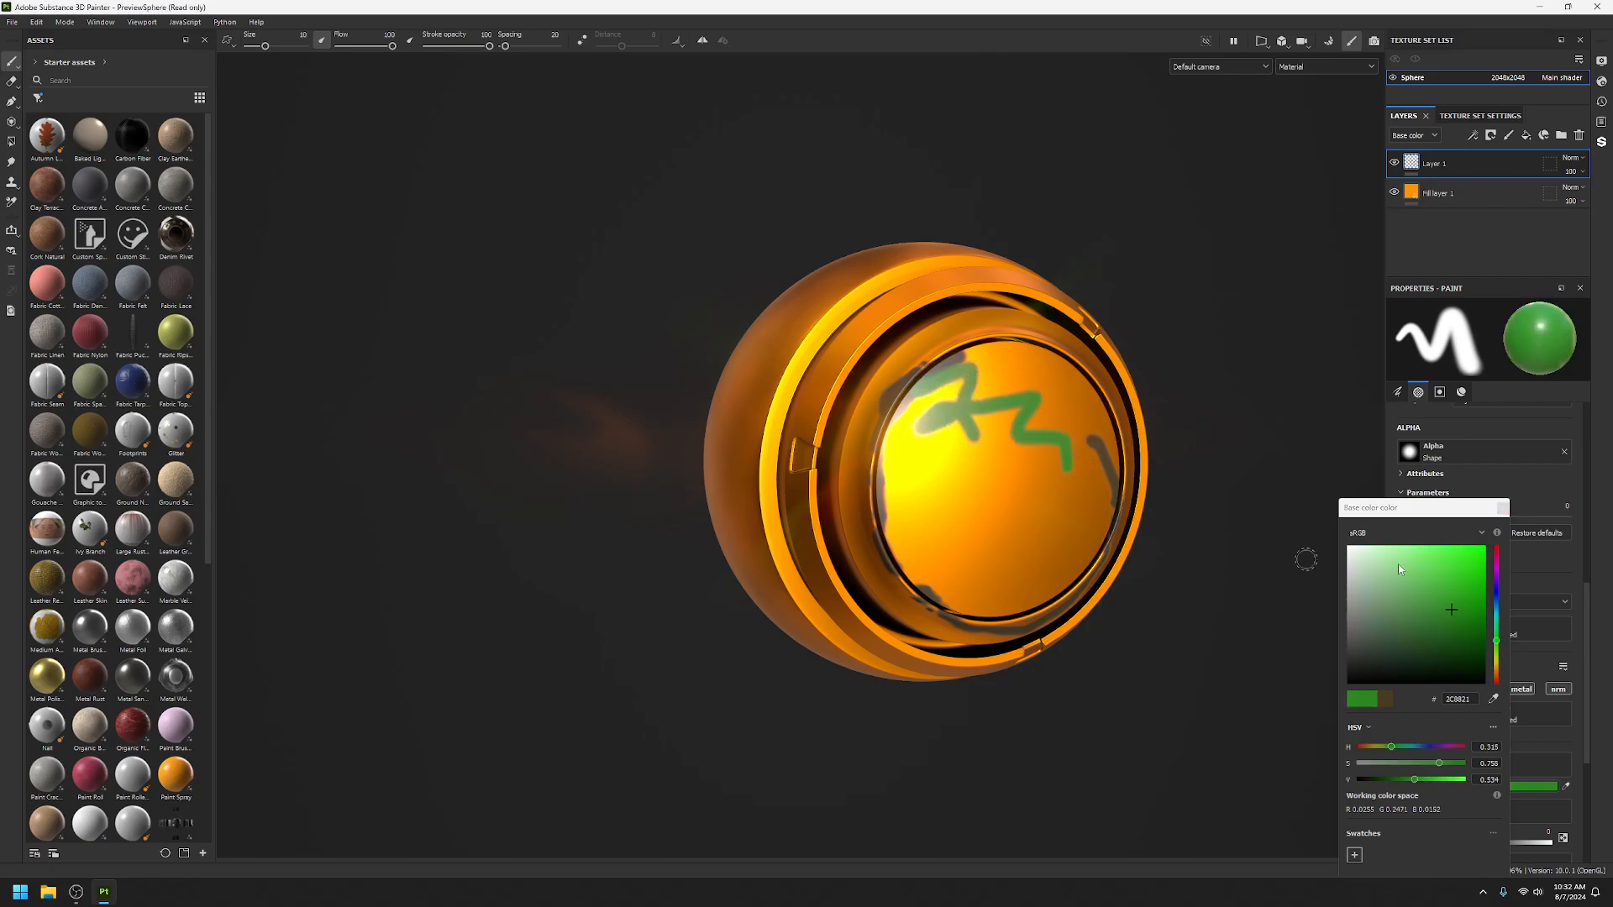
left_click(1502, 509)
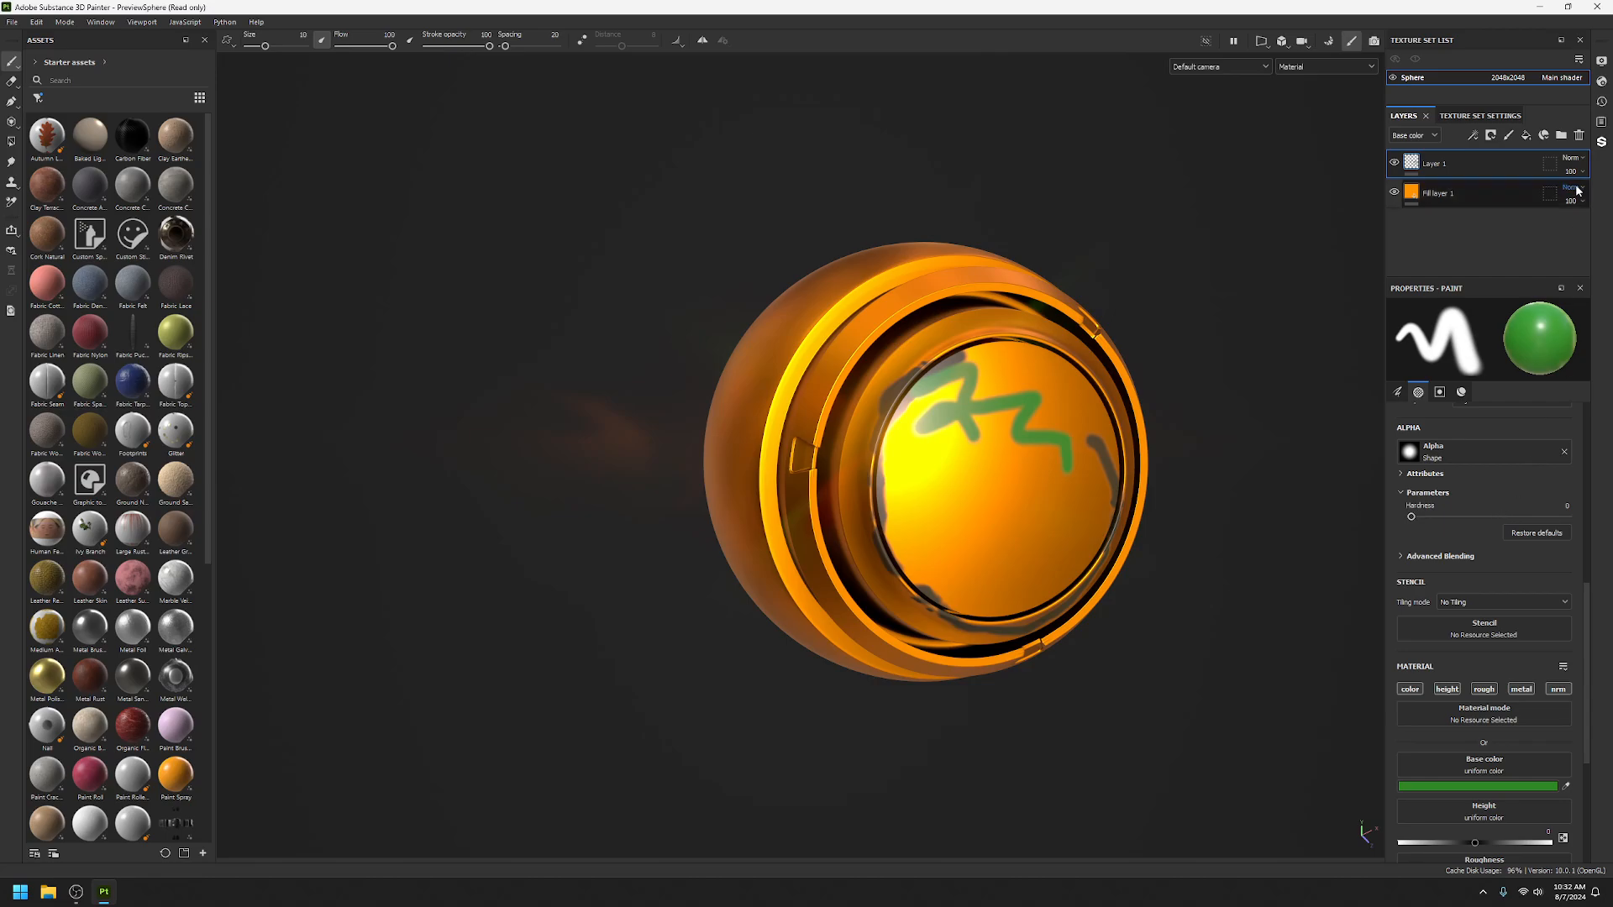
left_click(1579, 136)
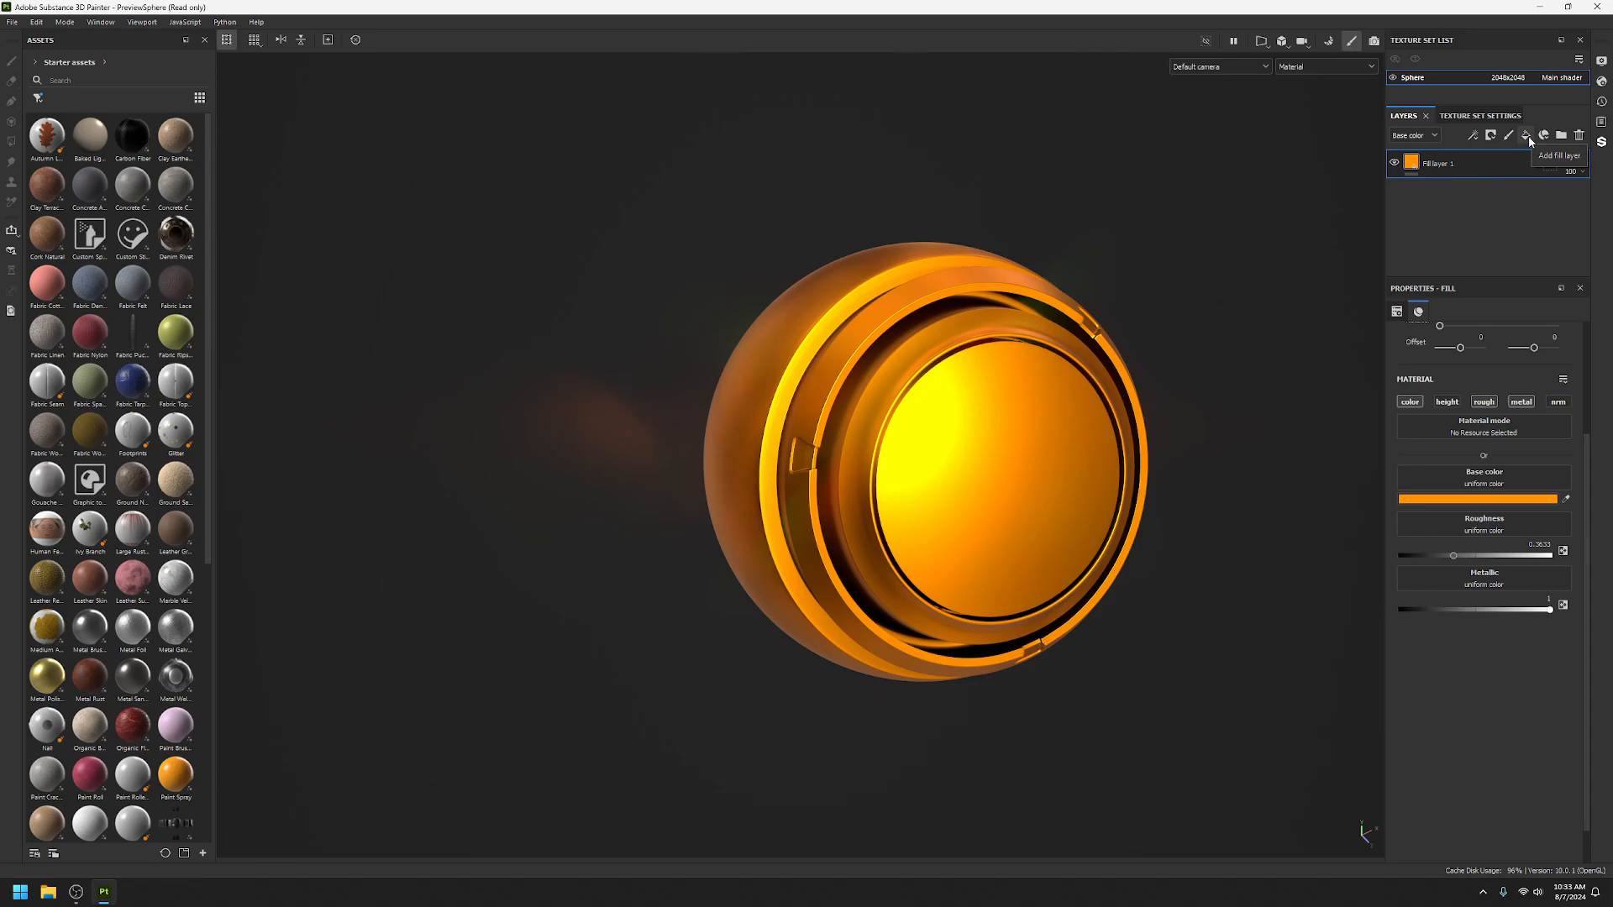
Add a new fill layer above the orange one and set its base color to dark brown (4D311C).
left_click(1527, 137)
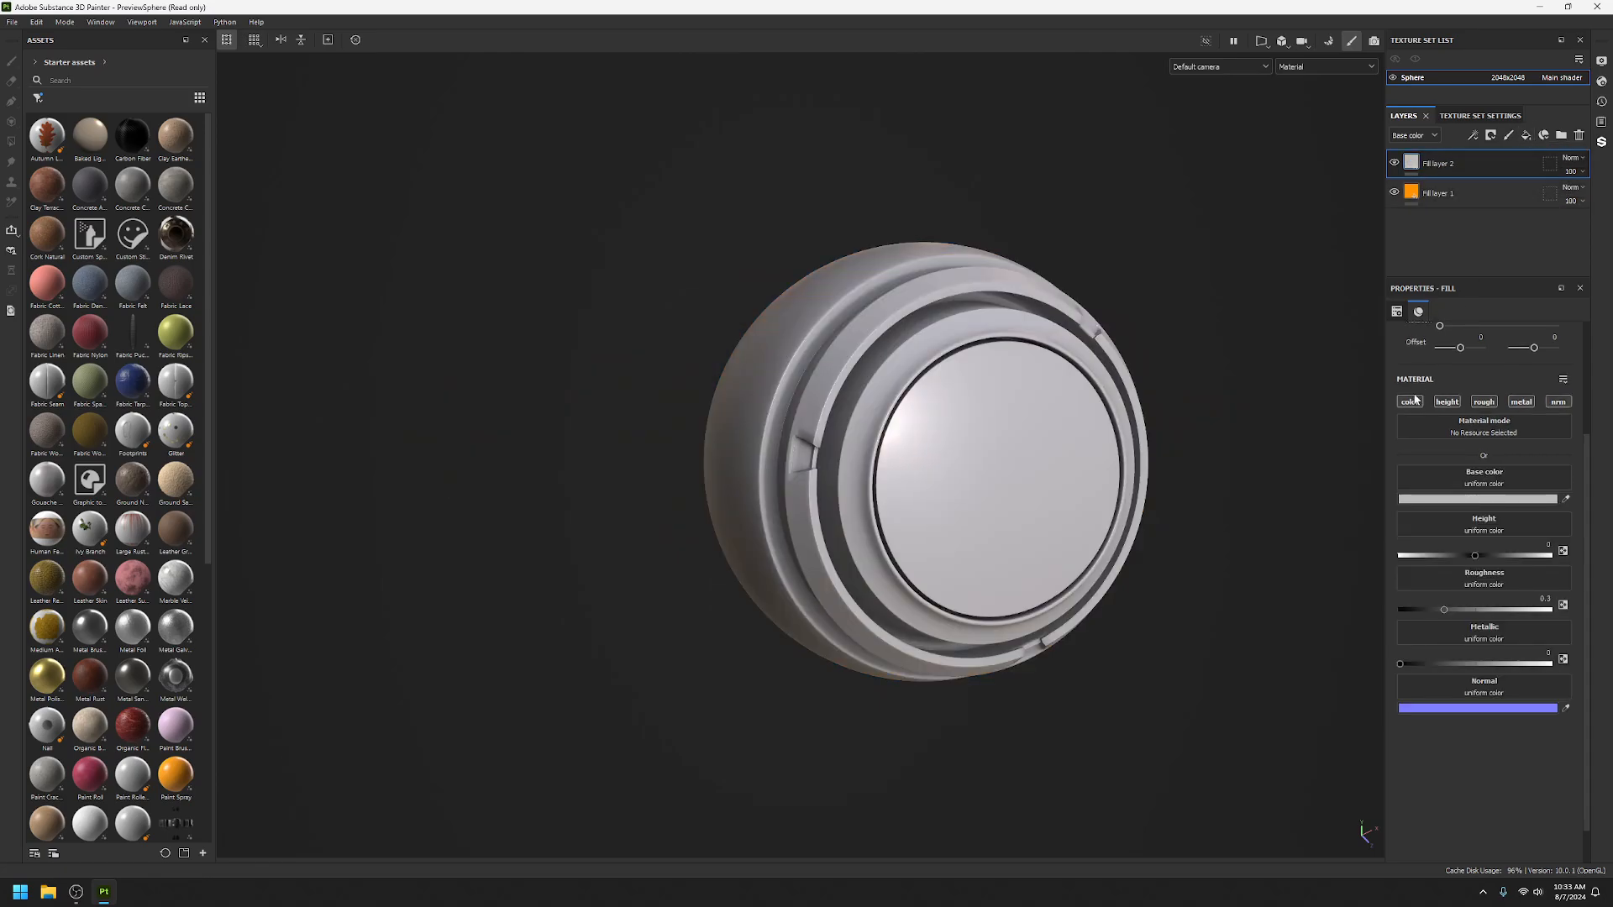
left_click(1474, 500)
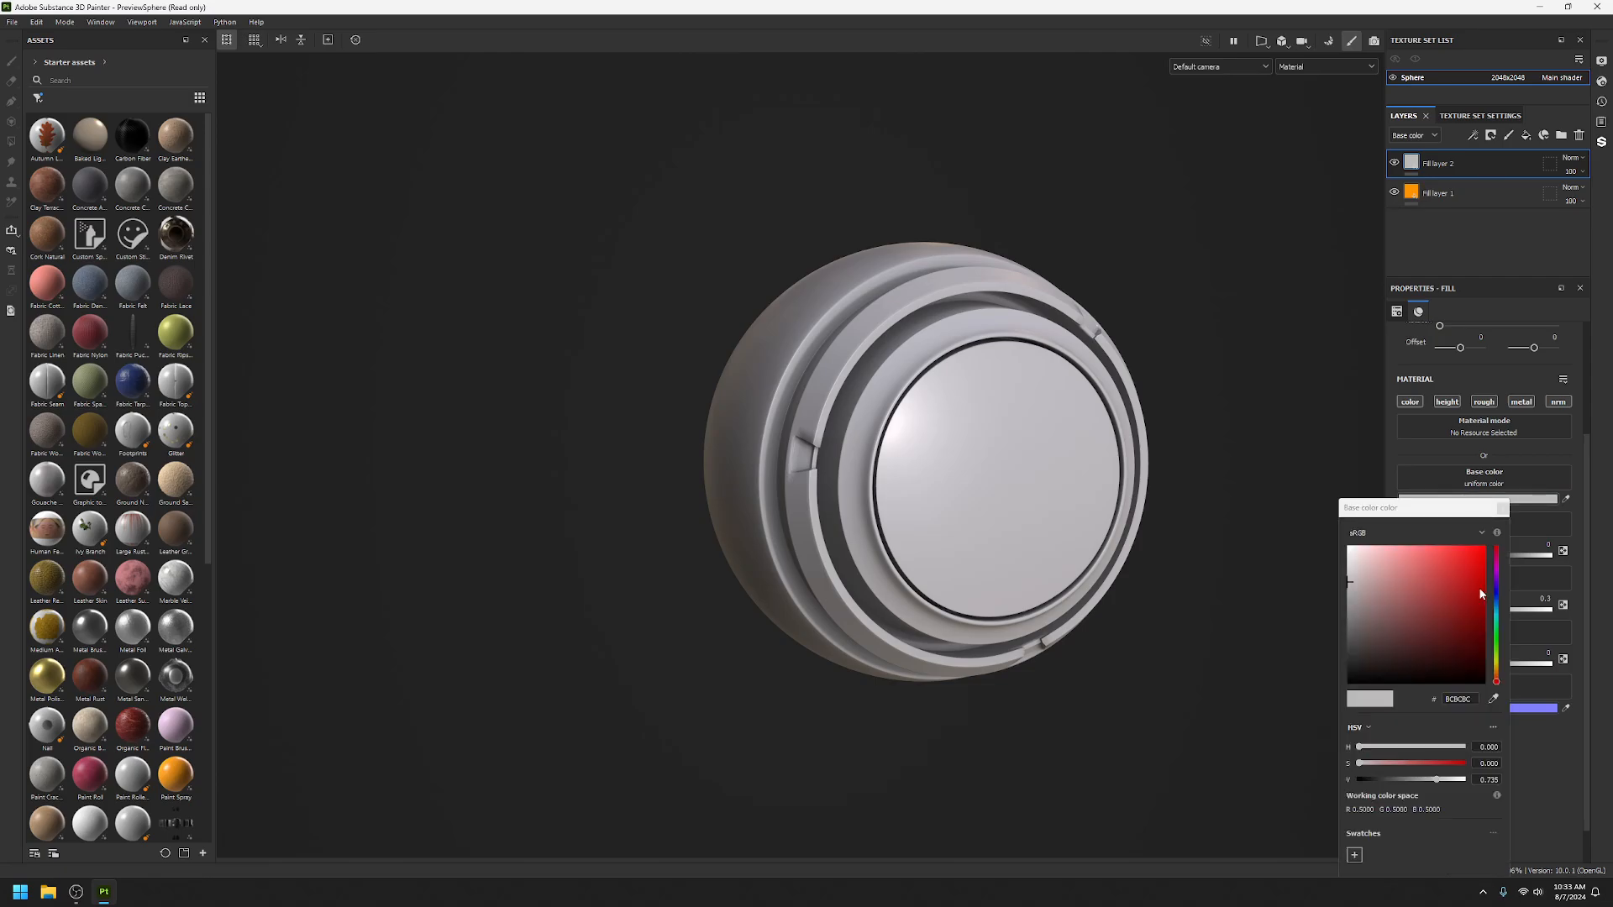
left_click(1496, 669)
left_click_drag(1495, 669, 1495, 674)
left_click(1448, 644)
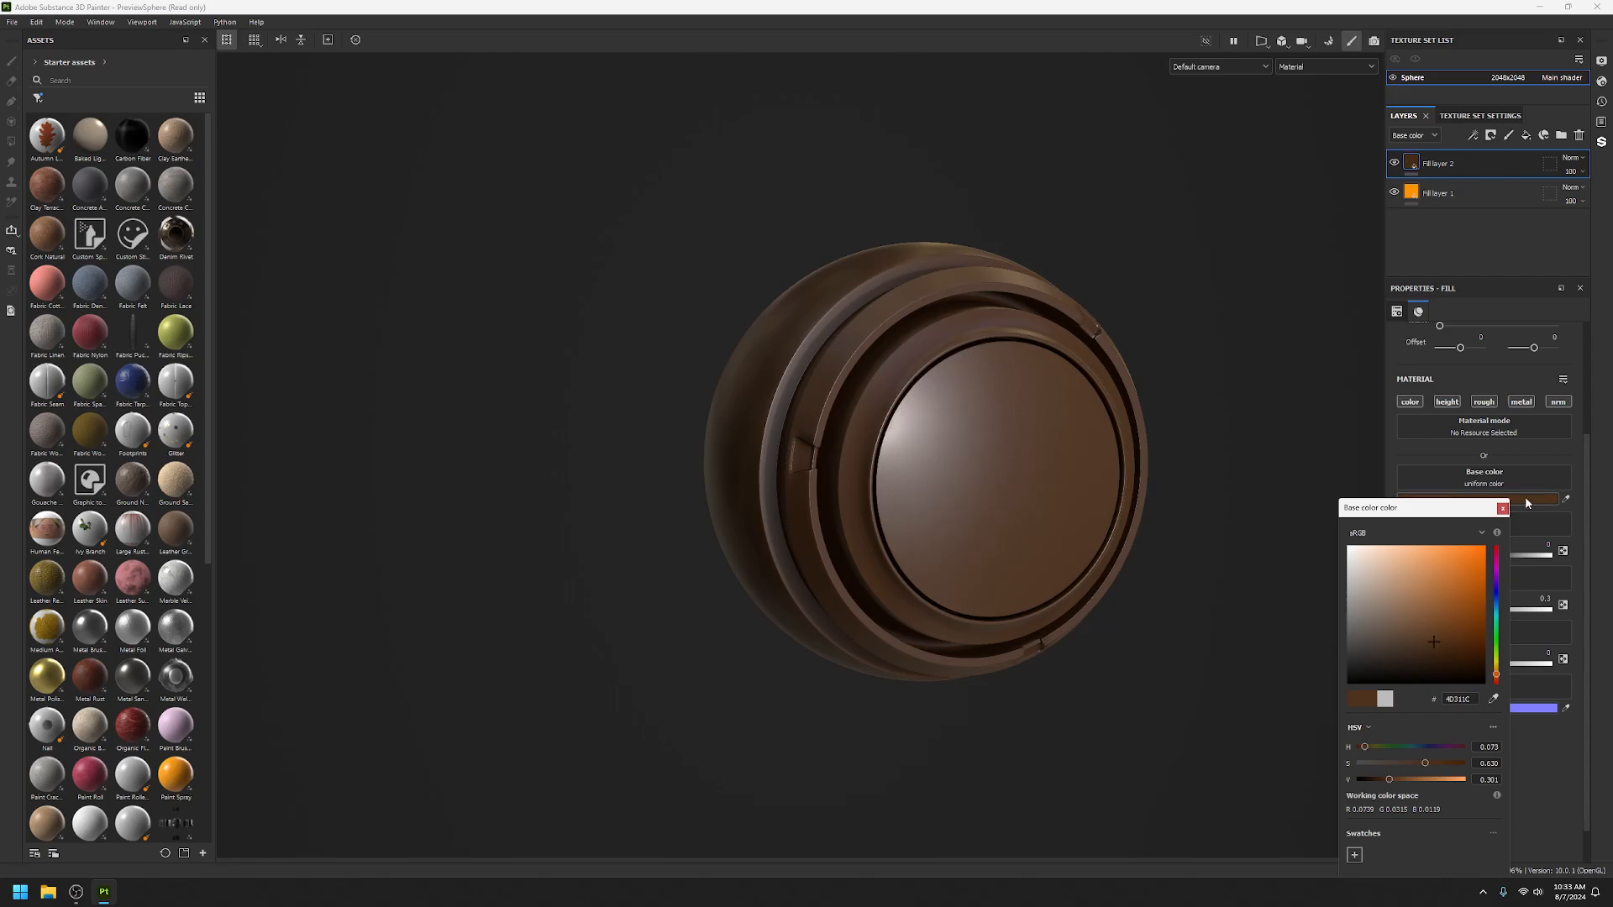
left_click(1502, 509)
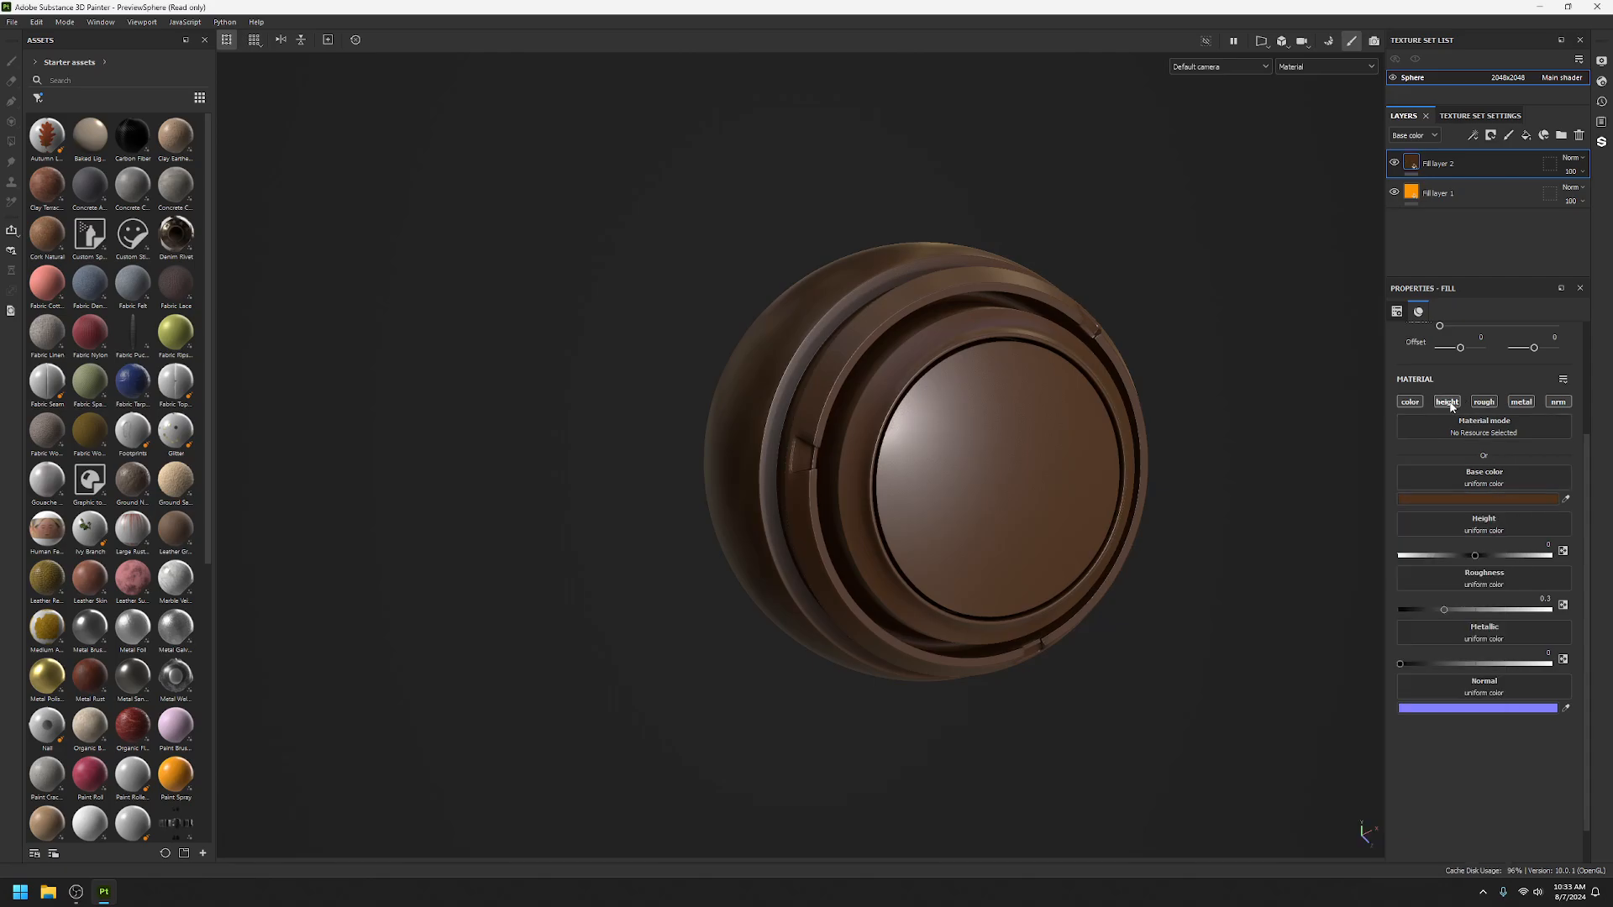
Set the brown fill layer's roughness to 1, toggle its height channel off and back on, and nudge its height slightly upward.
left_click(1446, 401)
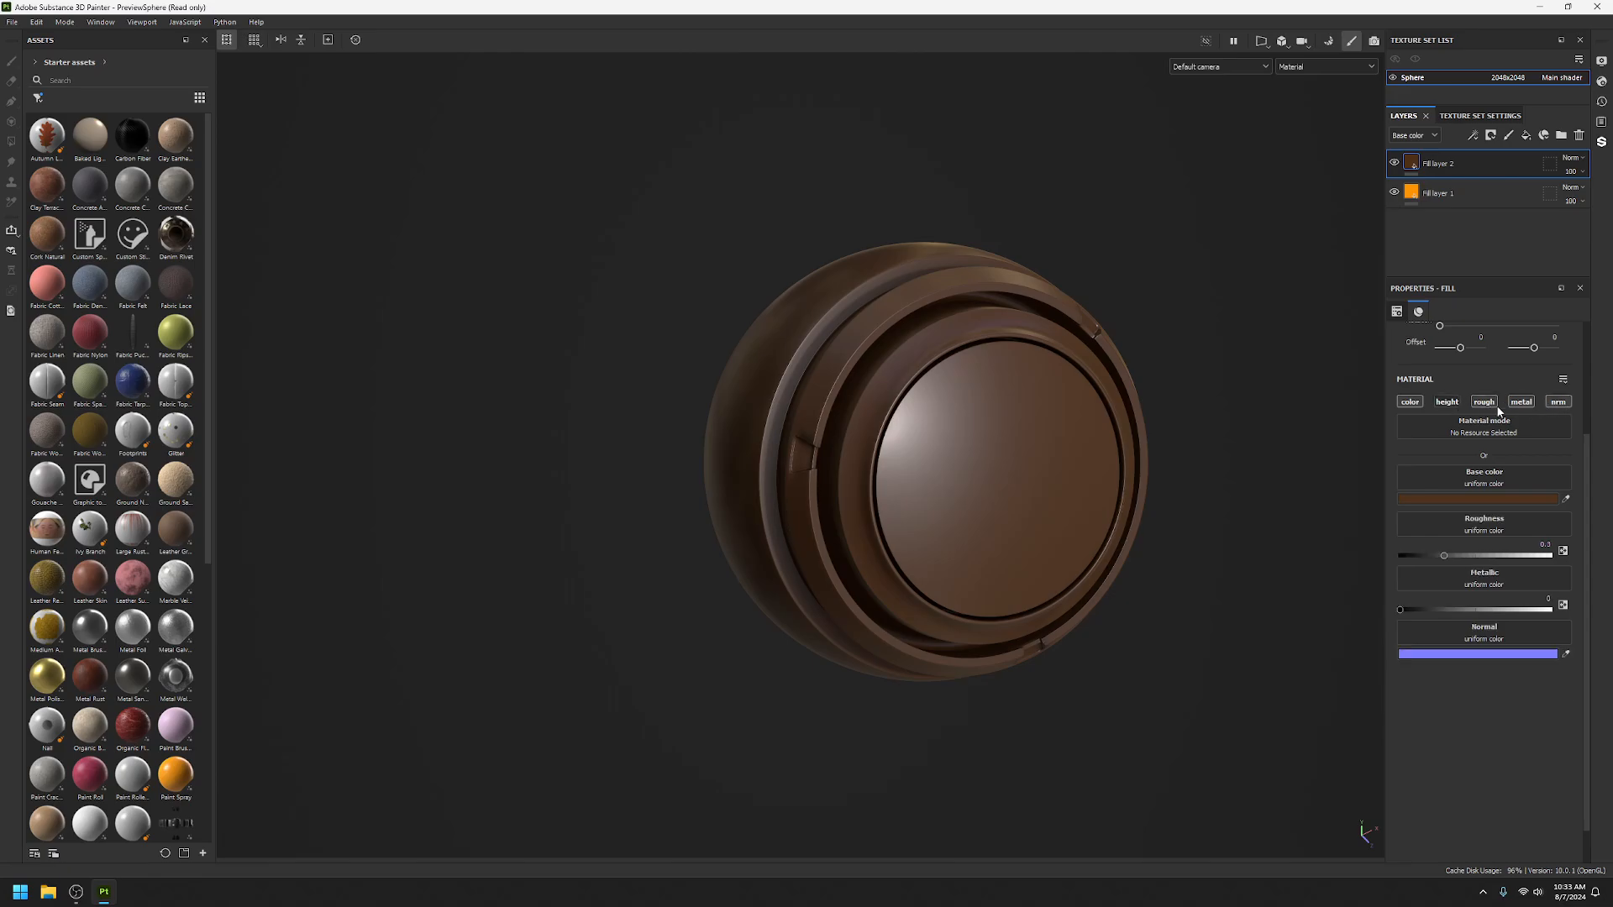
left_click_drag(1445, 554, 1564, 554)
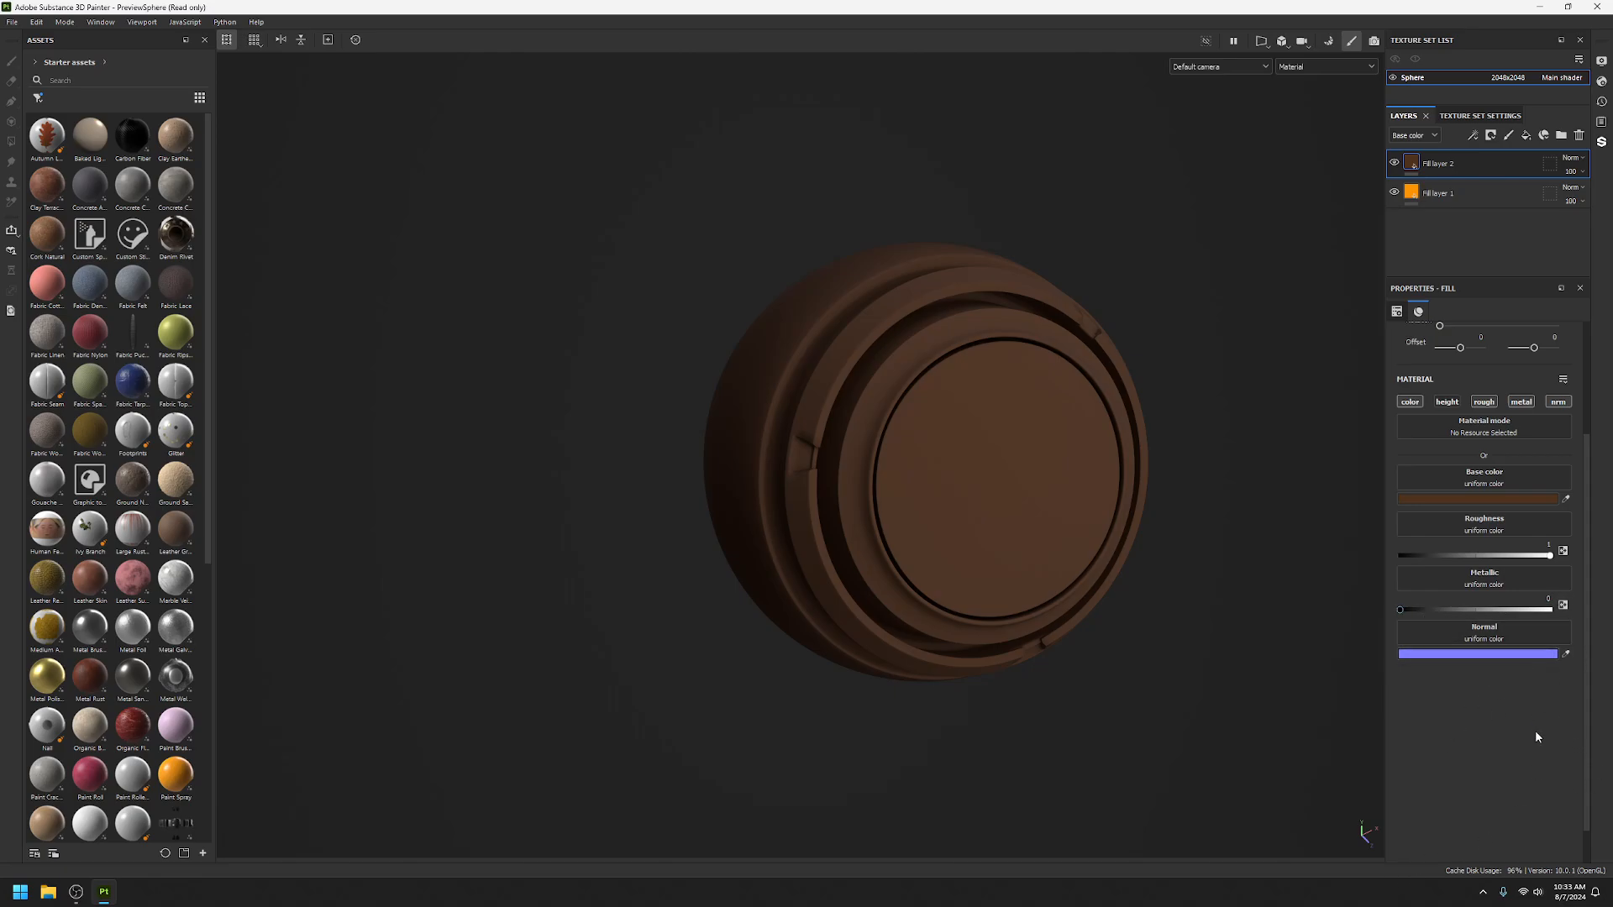
left_click(1447, 402)
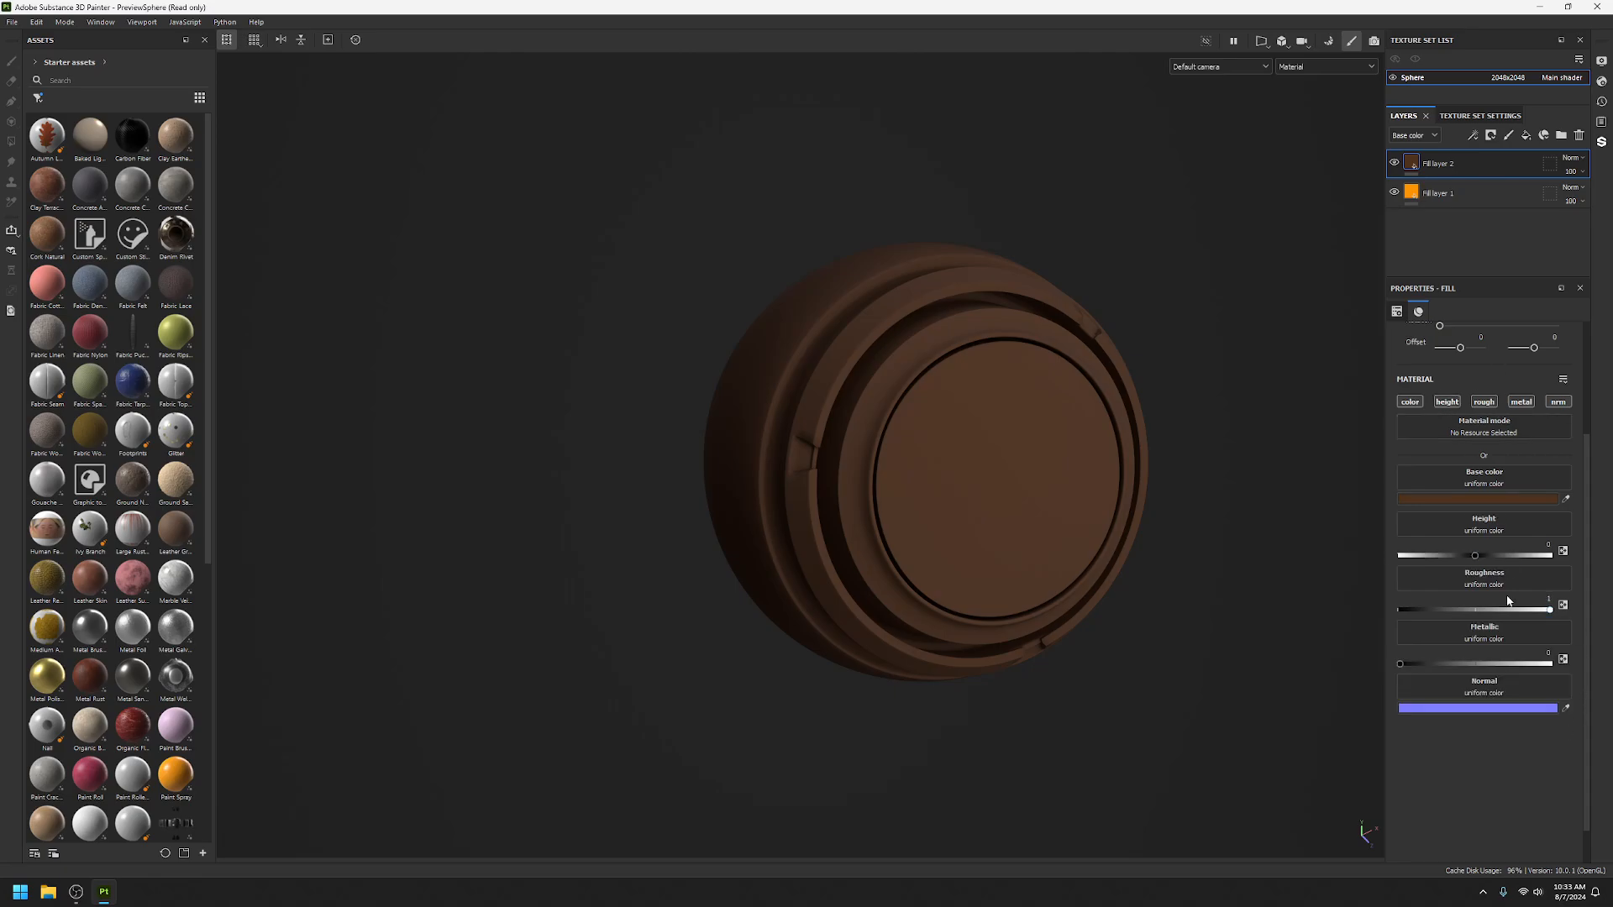
left_click(1479, 557)
left_click_drag(1480, 558, 1486, 559)
Toggle the brown fill layer's visibility to compare it with the orange one, and add a black mask to it.
left_click(1393, 164)
left_click(1393, 164)
left_click(1393, 164)
left_click(1392, 164)
right_click(1412, 163)
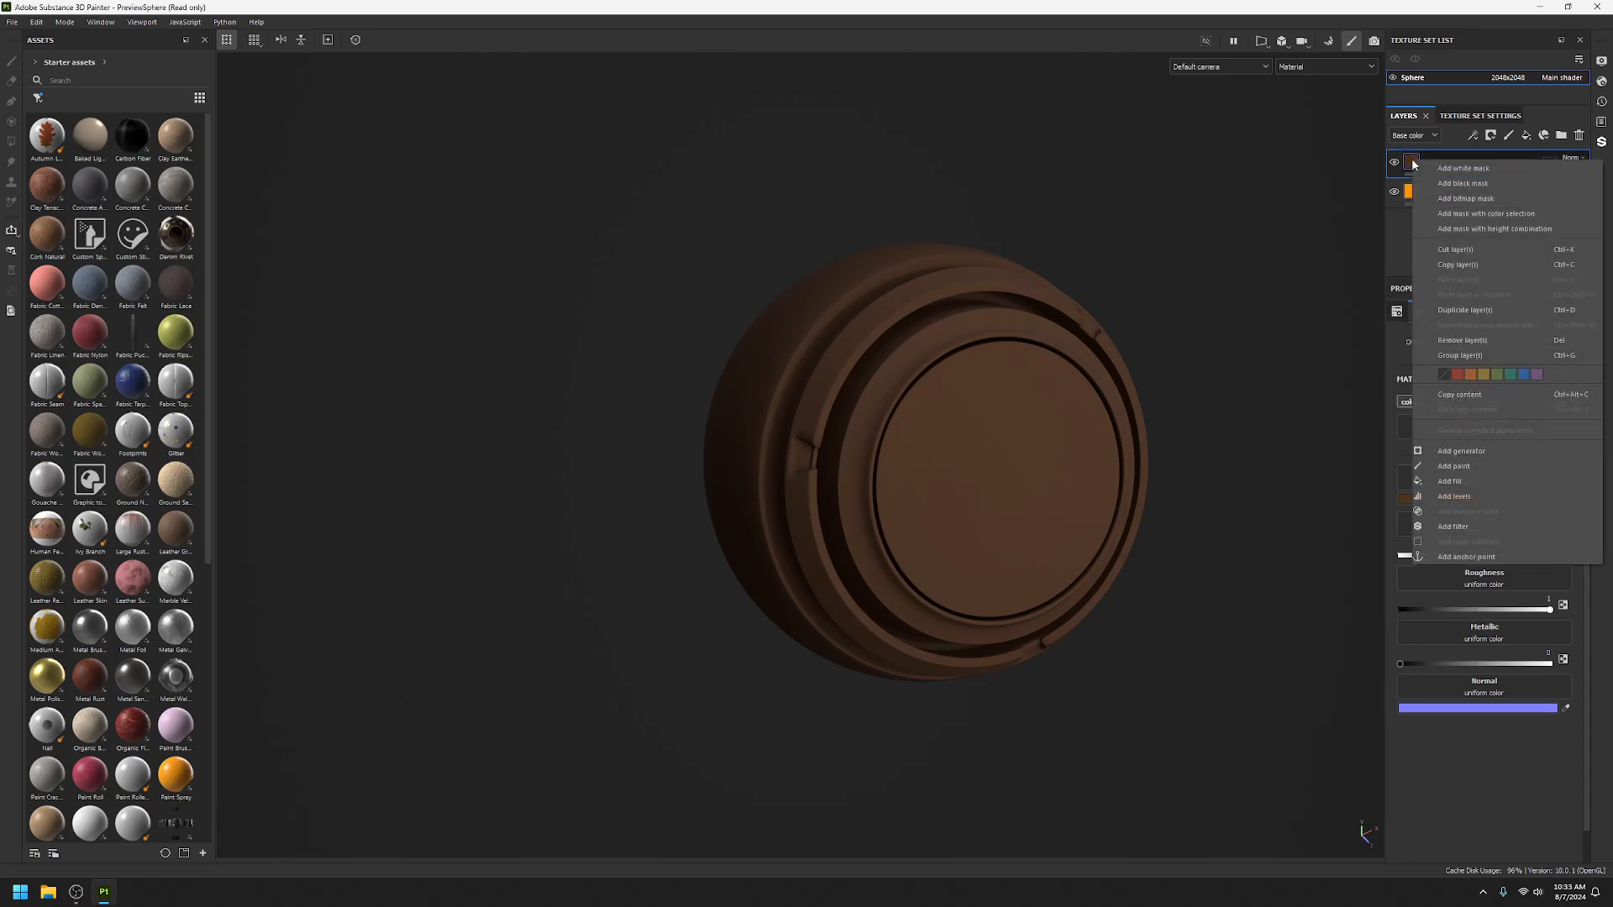
left_click(1476, 185)
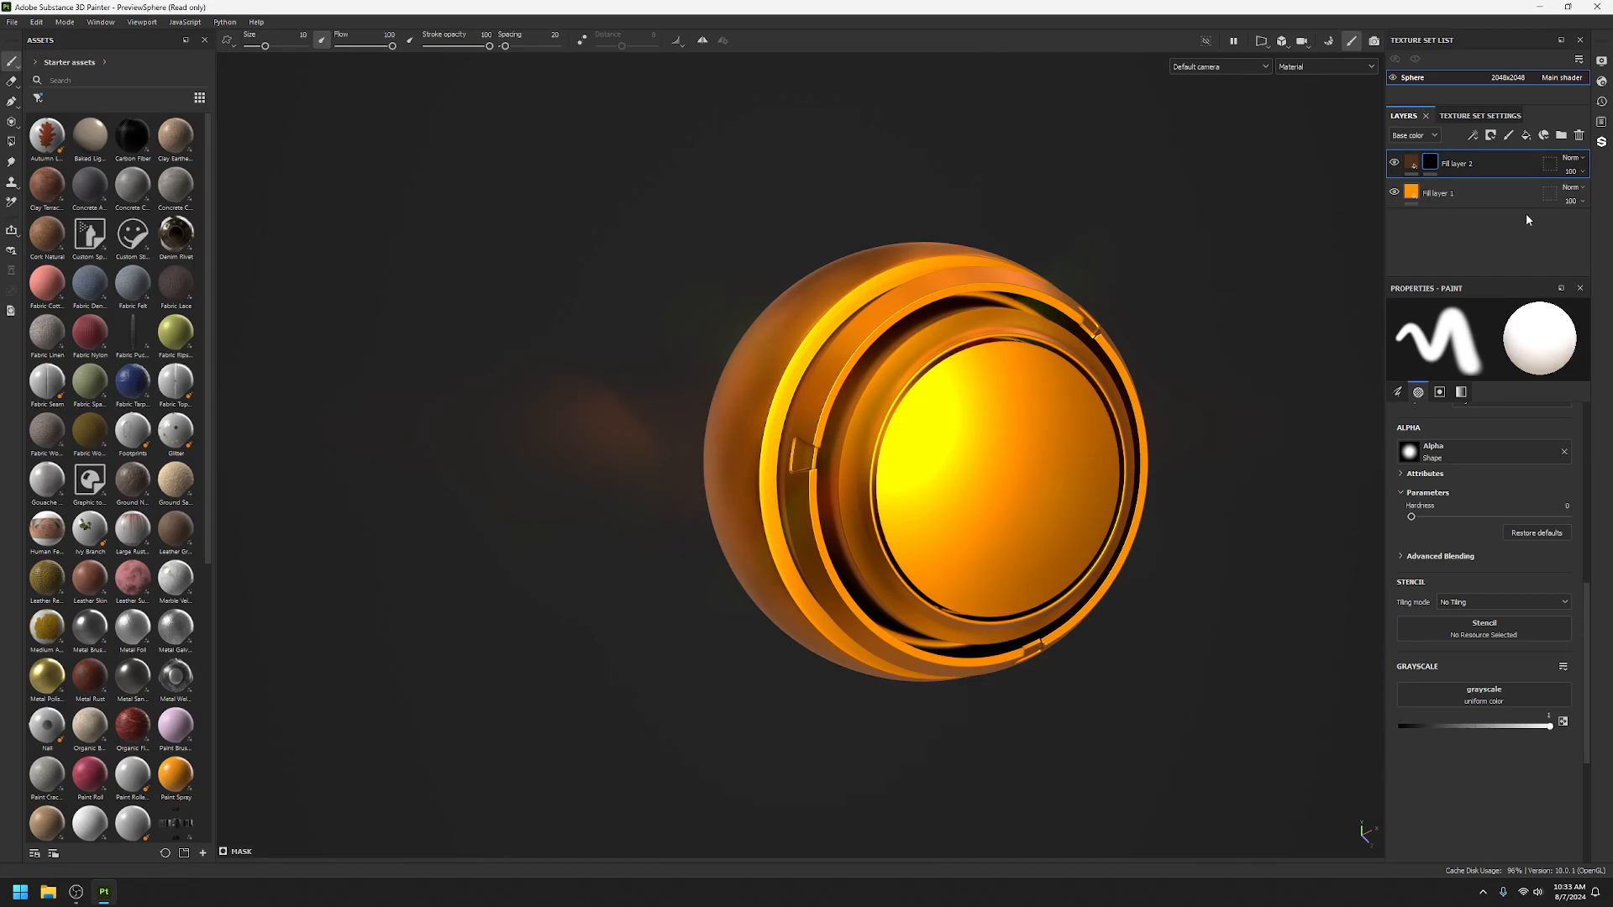
Add a fill to the brown layer's black mask and search its grayscale resources for "grunge".
right_click(1433, 159)
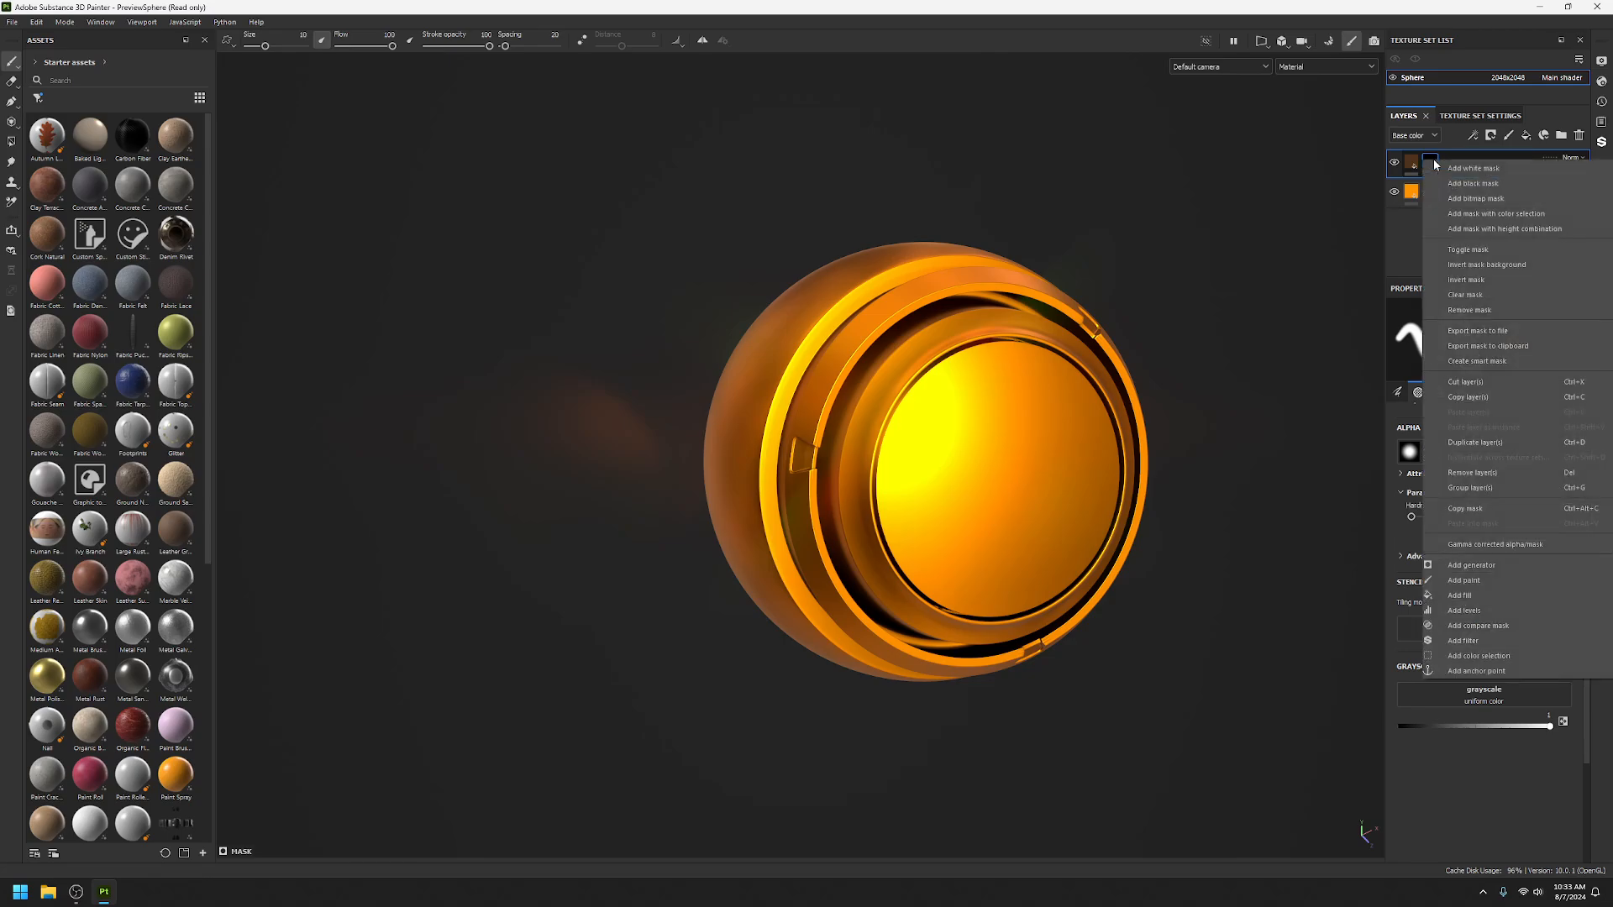
left_click(1524, 598)
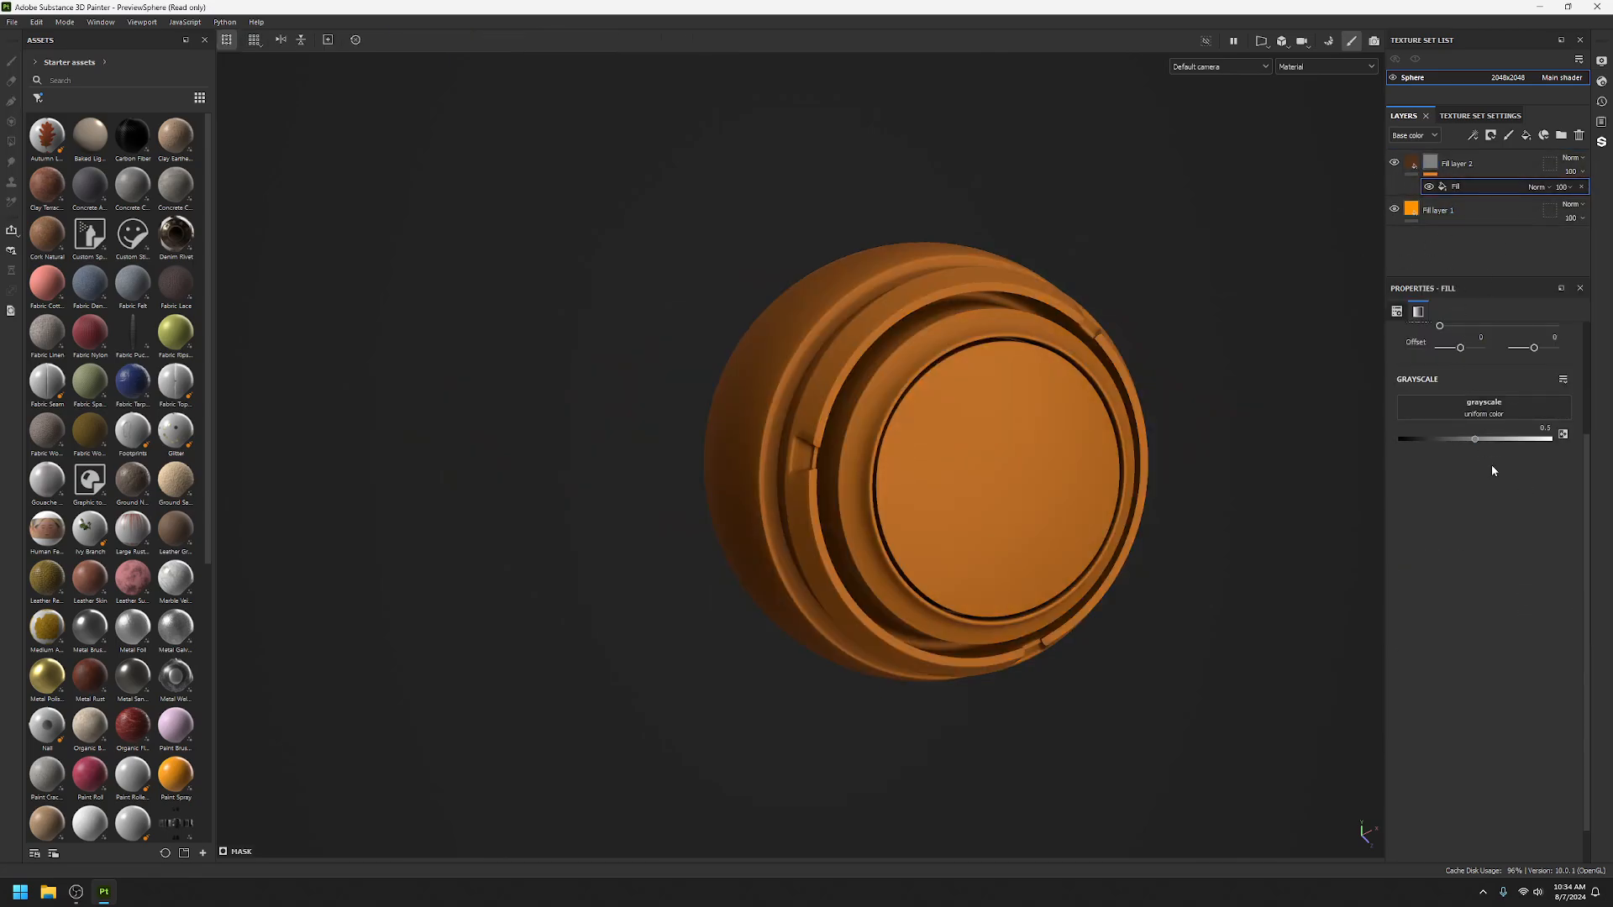
left_click(1492, 410)
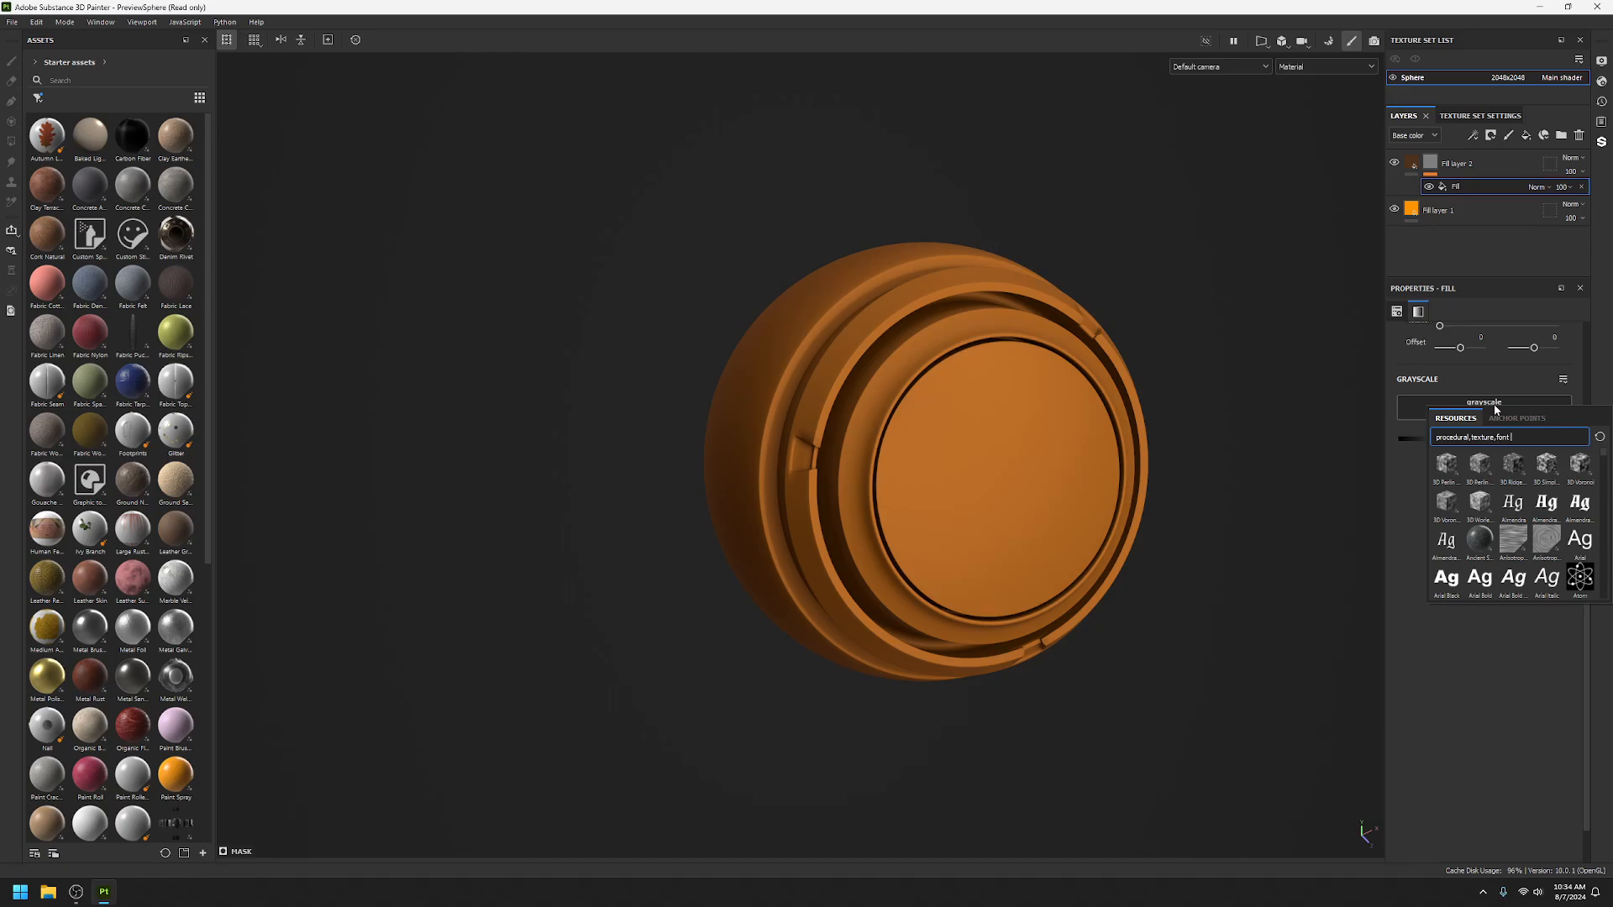
key("BackSpace")
key("BackSpace")
key("BackSpace")
key("BackSpace")
key("BackSpace")
key("BackSpace")
key("BackSpace")
key("BackSpace")
key("BackSpace")
key("BackSpace")
key("BackSpace")
key("BackSpace")
key("BackSpace")
key("BackSpace")
key("BackSpace")
key("BackSpace")
key("BackSpace")
key("BackSpace")
key("BackSpace")
key("BackSpace")
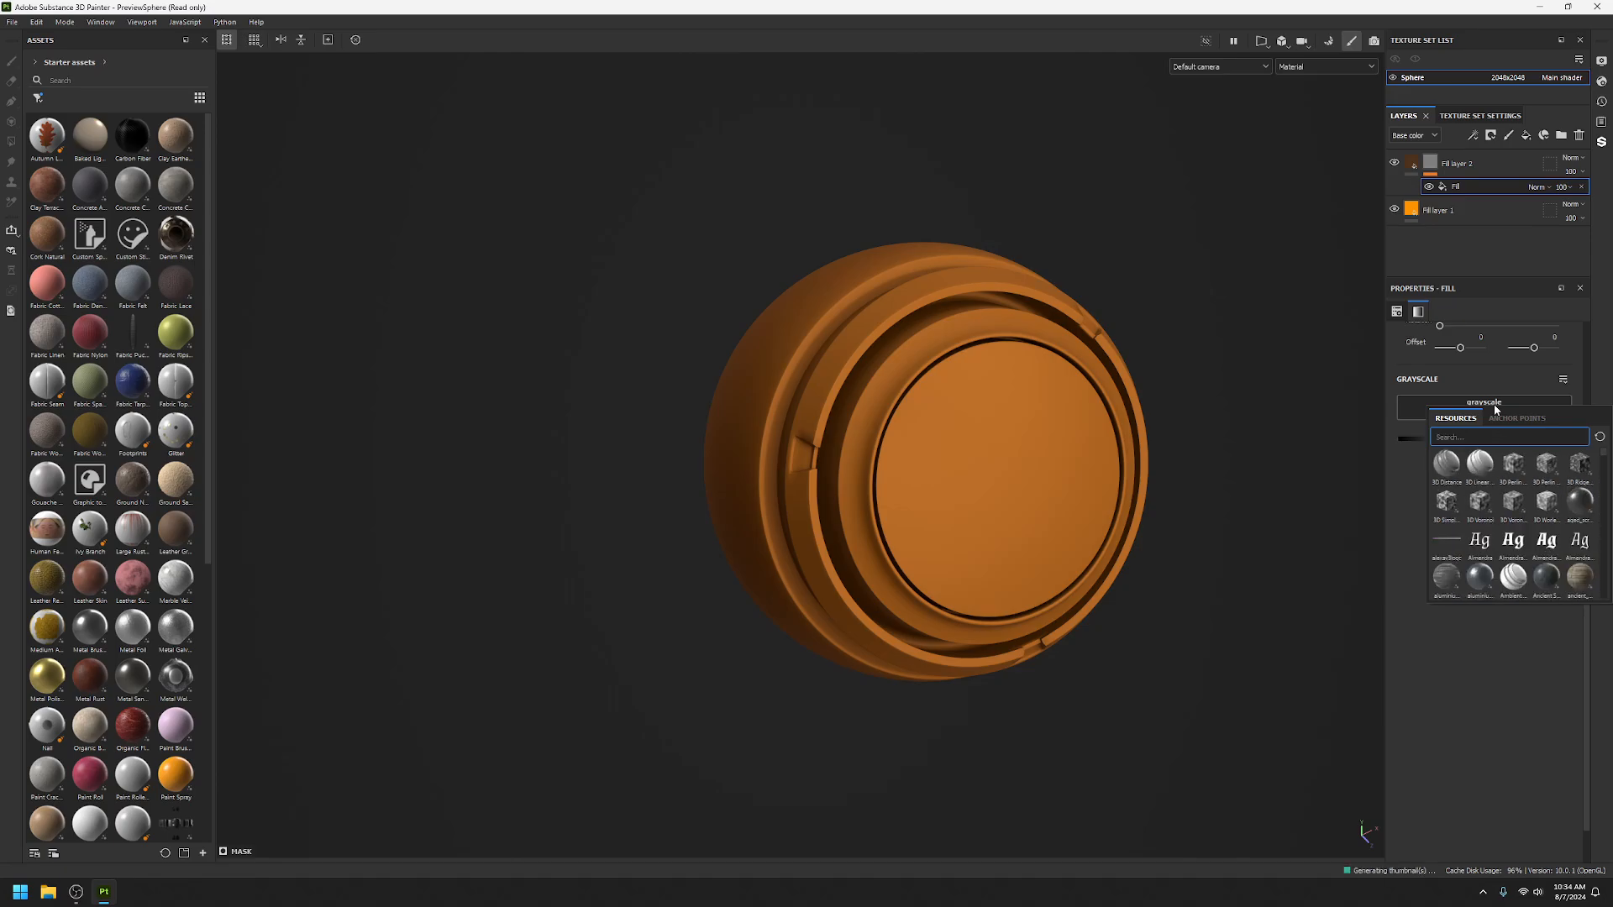
type("grunge")
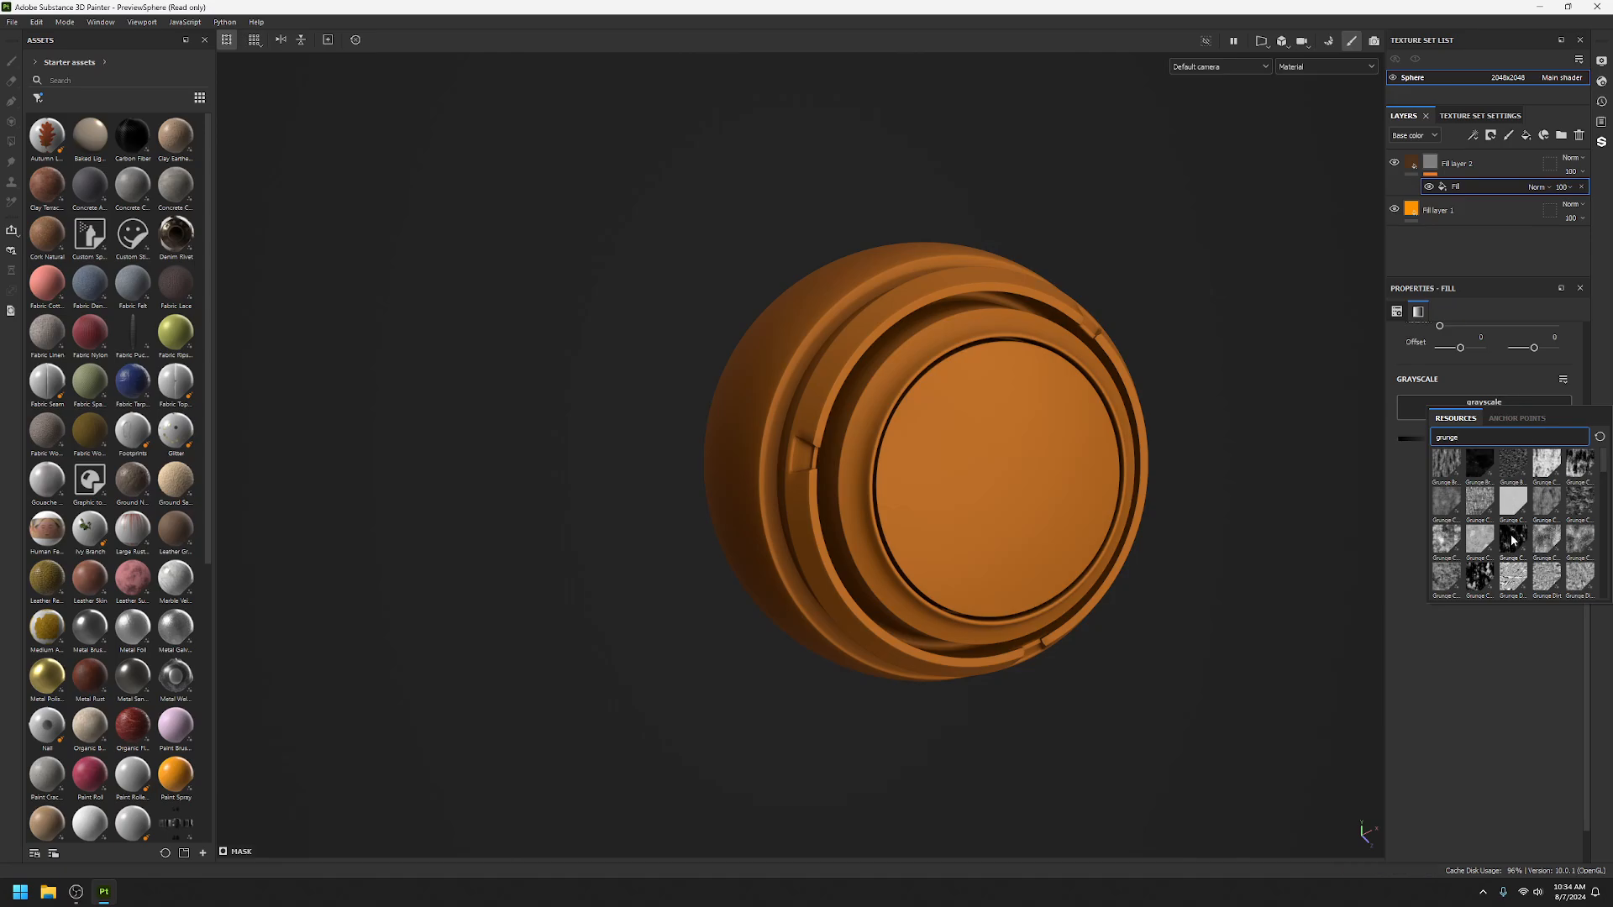
Browse the grunge resources and assign Grunge Concrete as the grayscale texture of the brown layer's mask fill.
scroll(1511, 540, "down", 3)
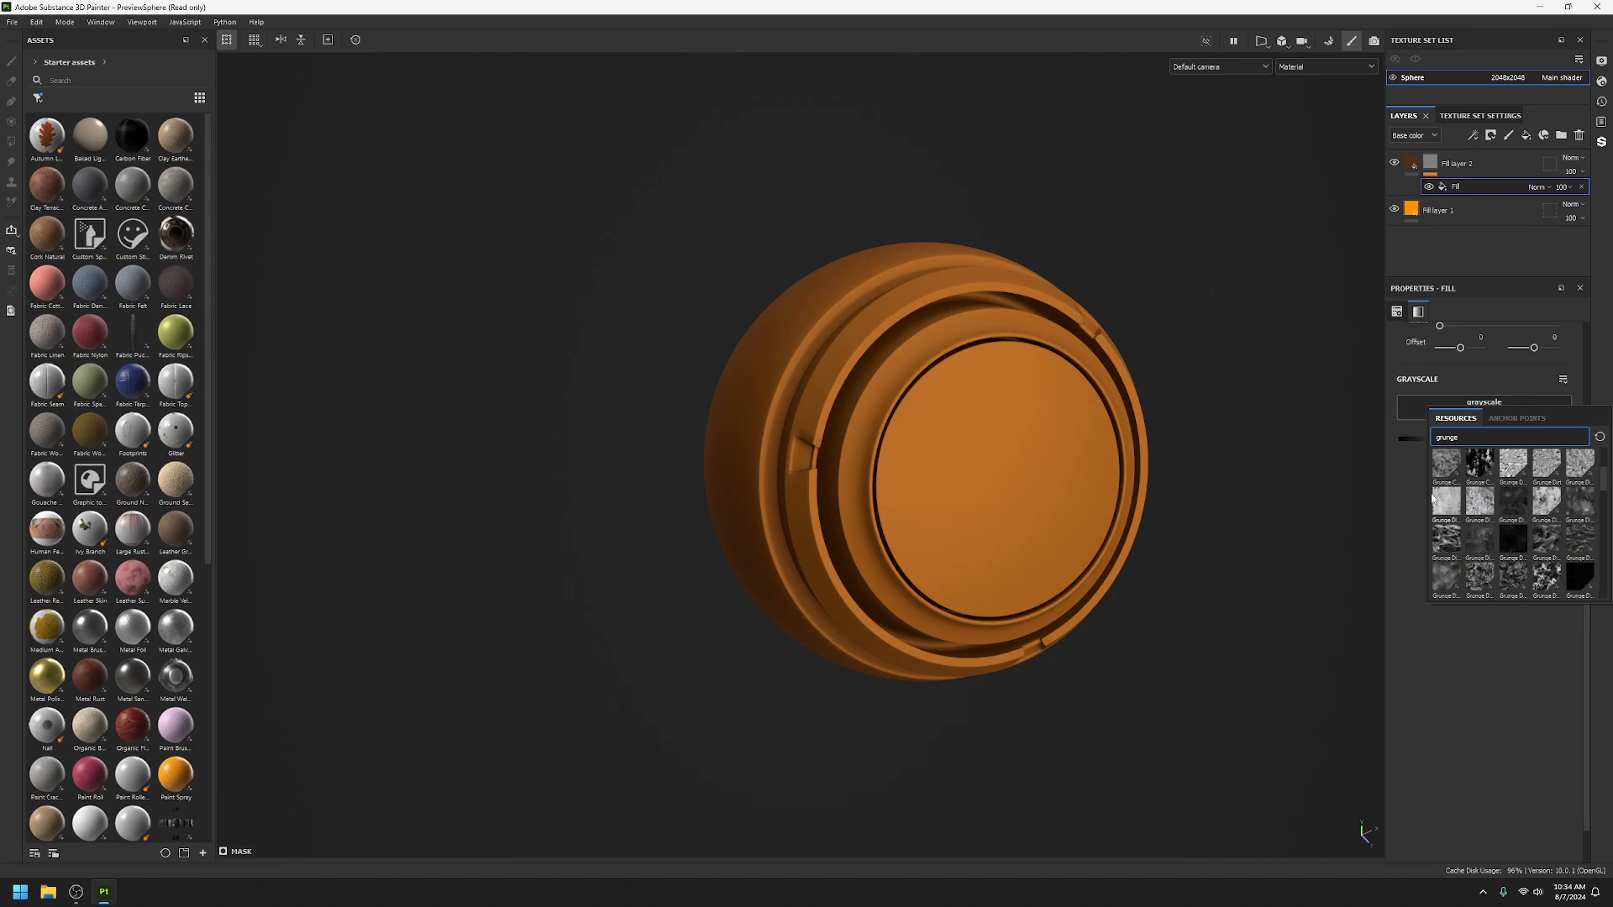
scroll(1537, 569, "up", 3)
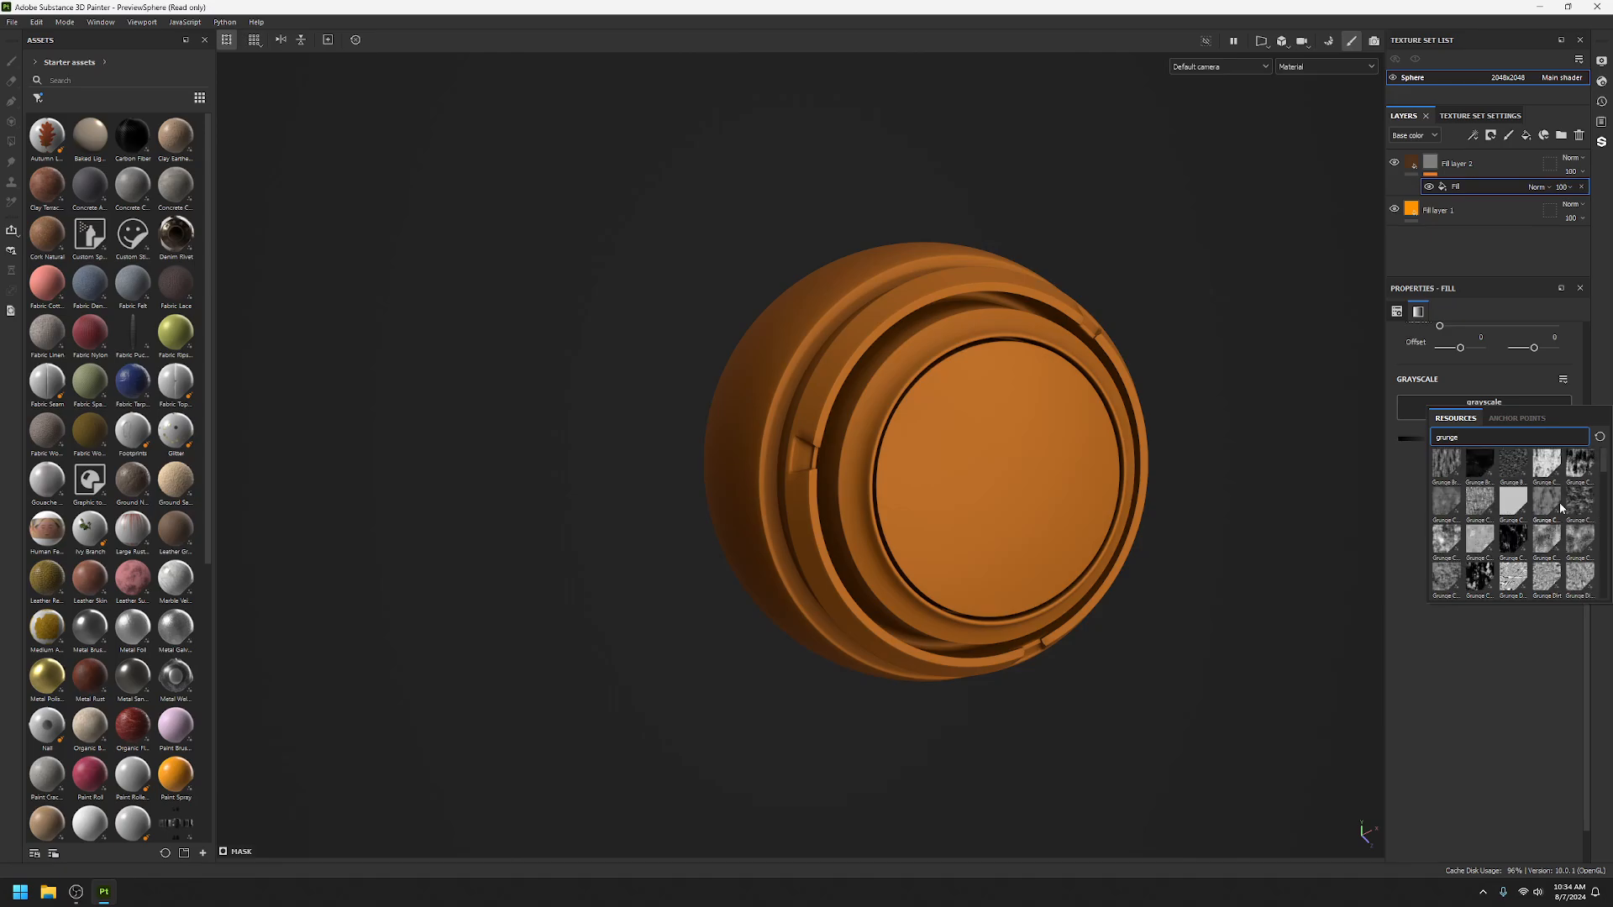
mouse_move(1527, 499)
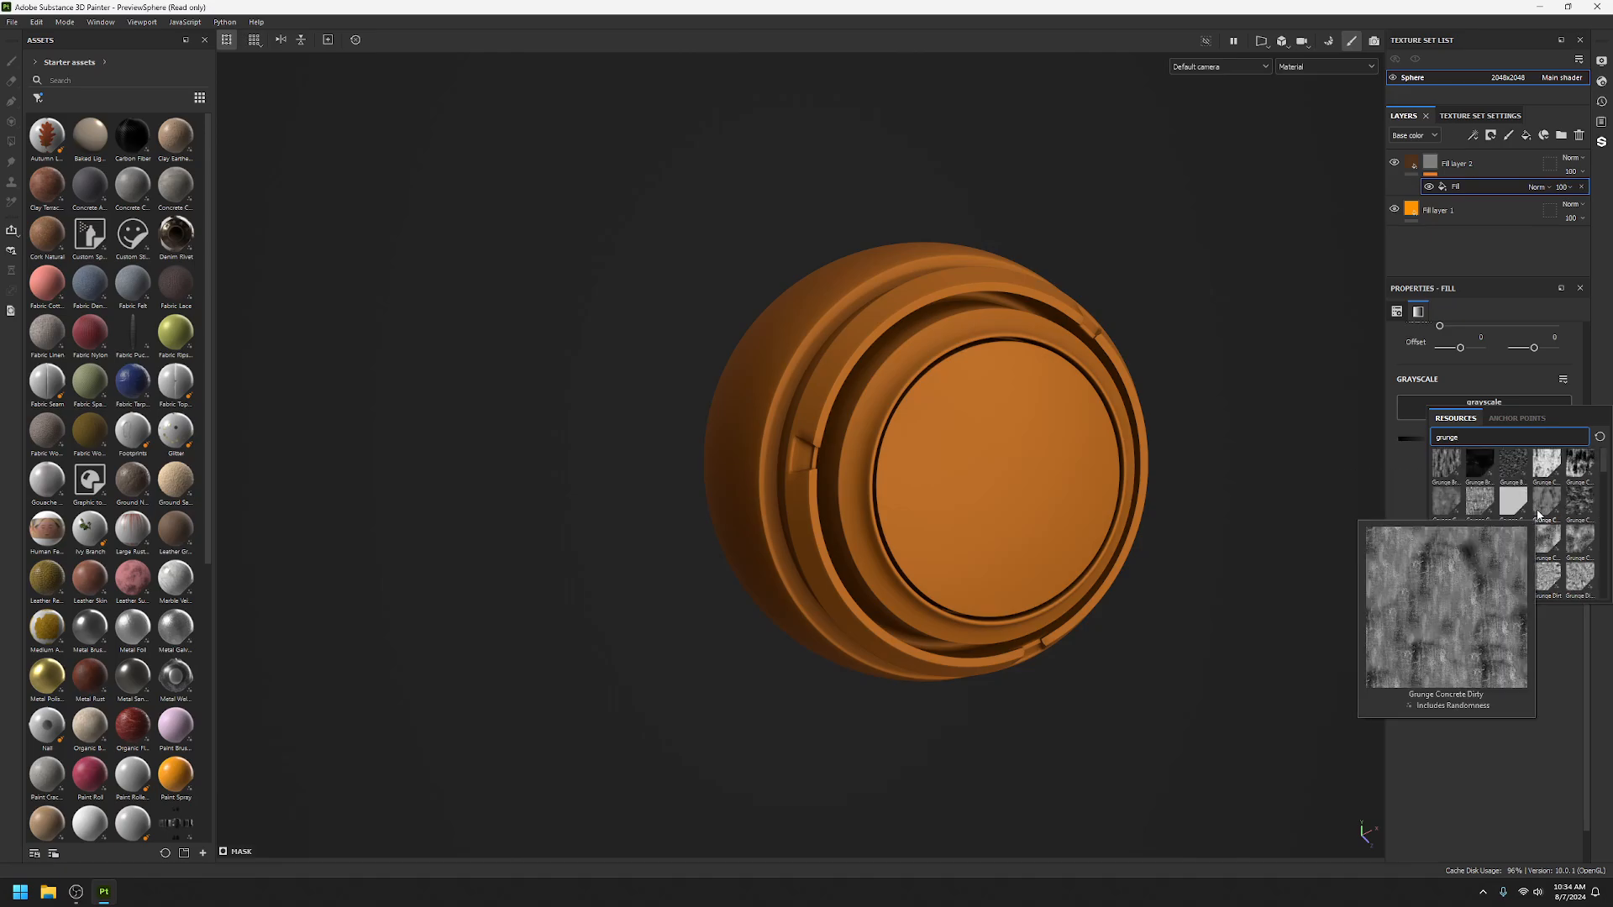
mouse_move(1482, 544)
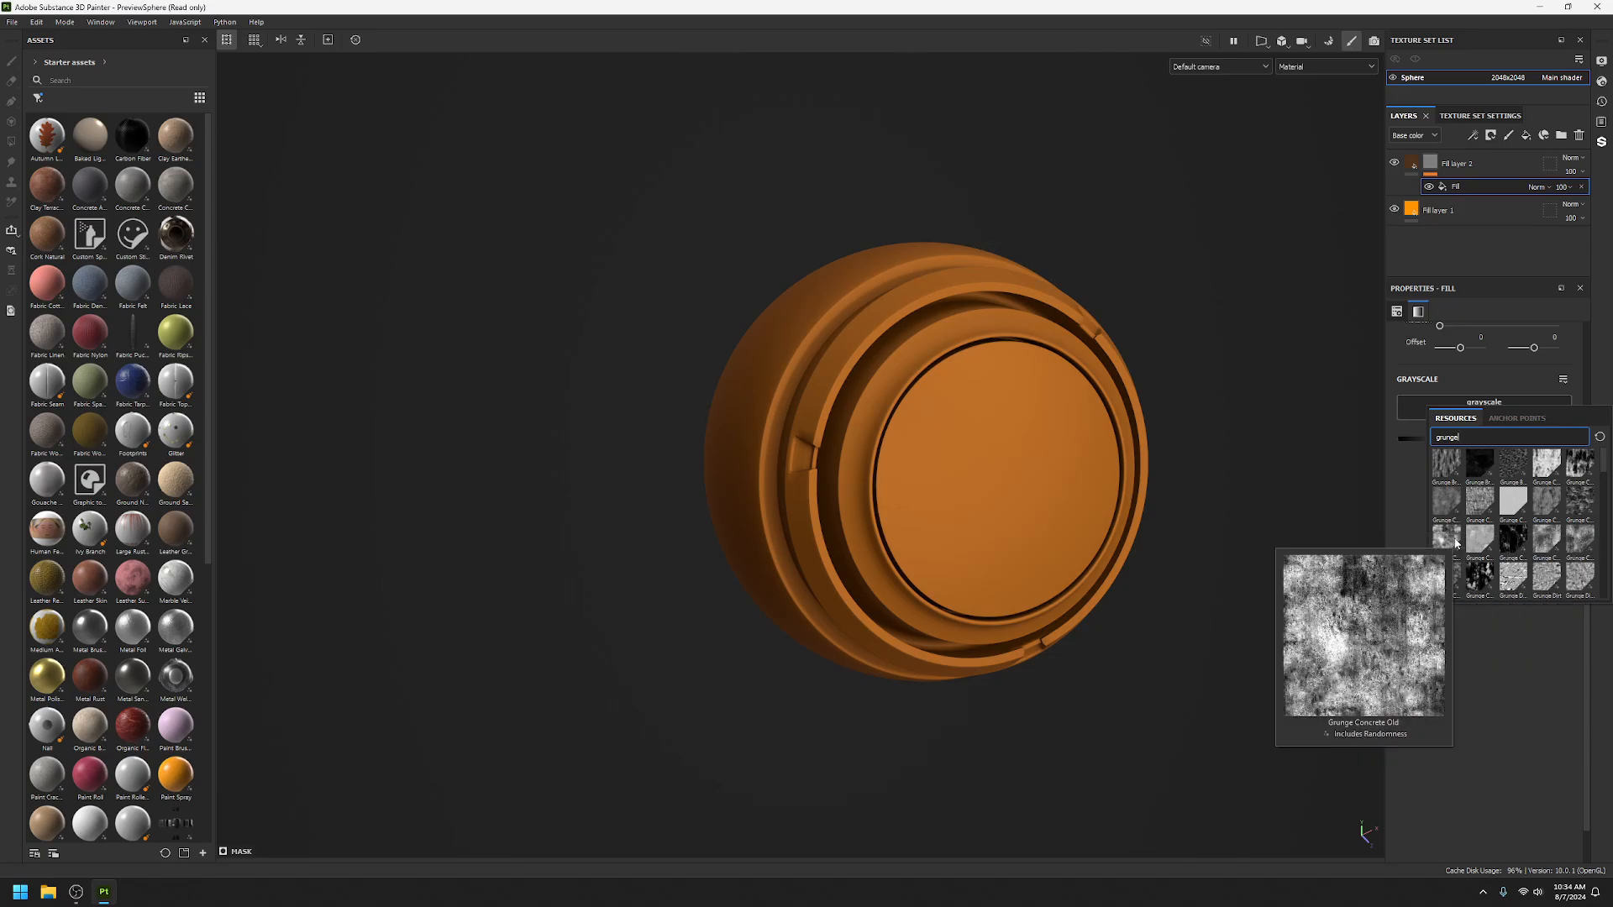
scroll(1480, 563, "down", 3)
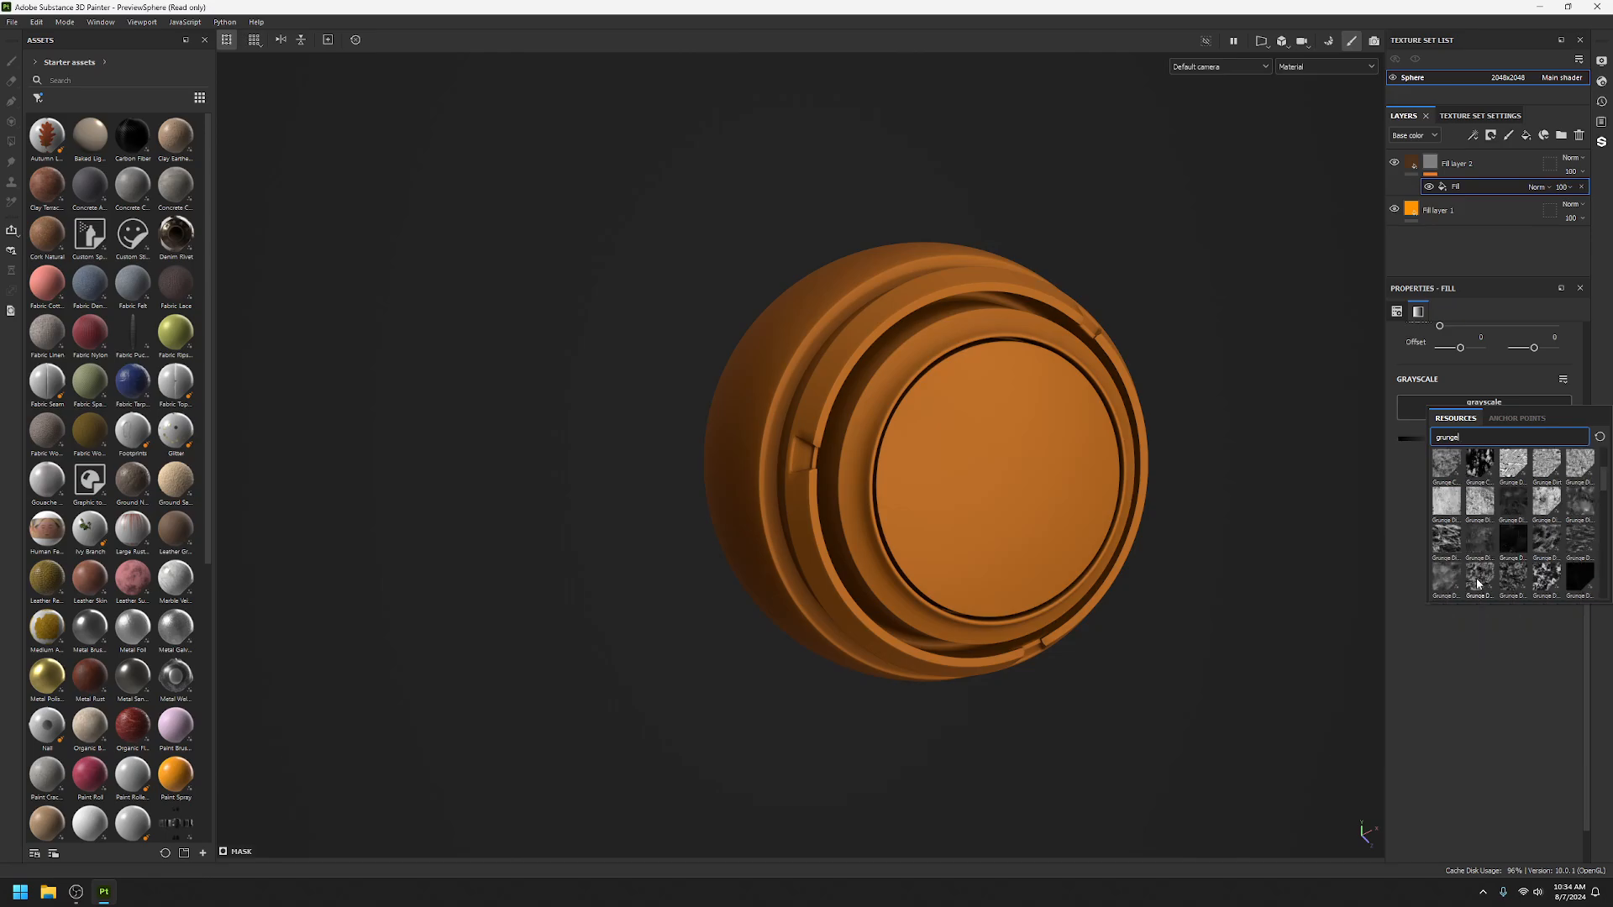
mouse_move(1579, 545)
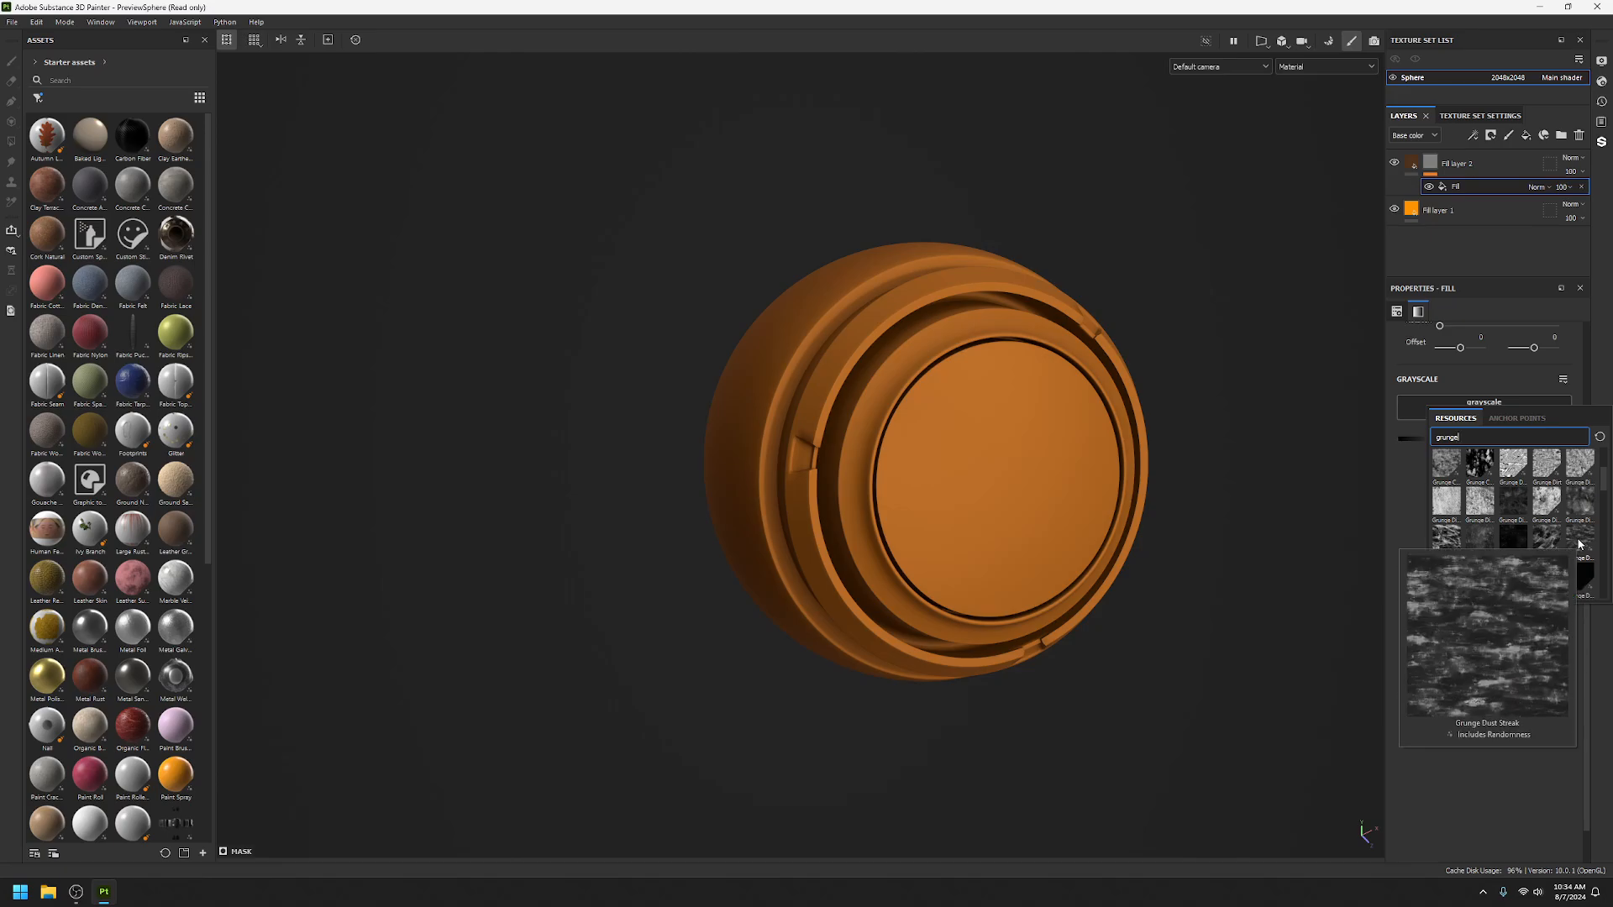
scroll(1563, 542, "down", 5)
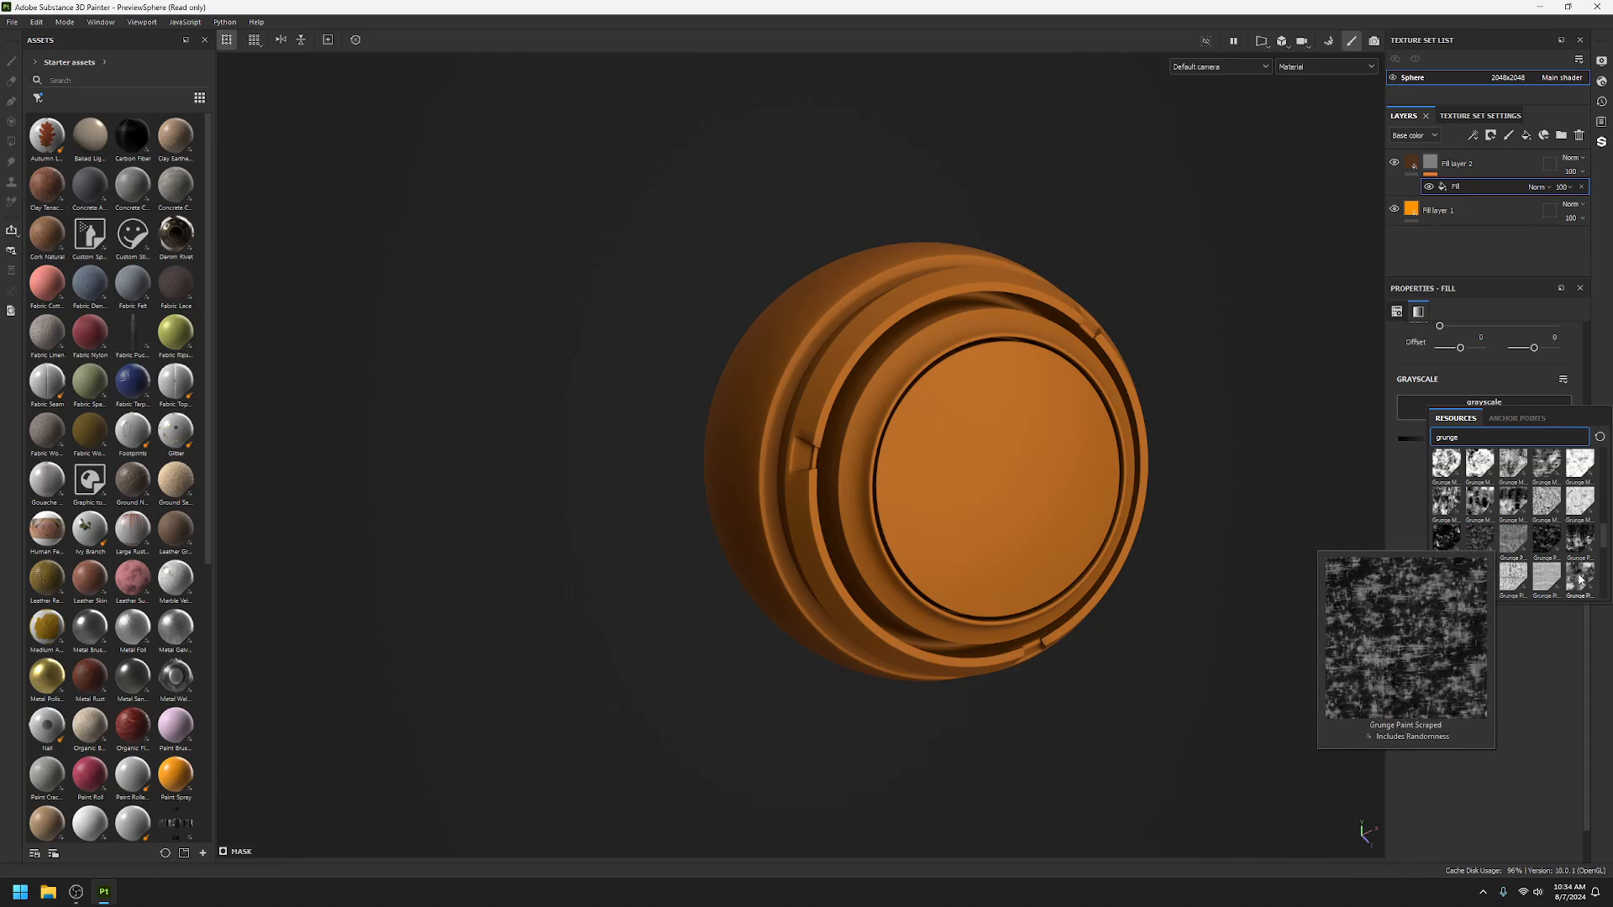
scroll(1512, 540, "down", 3)
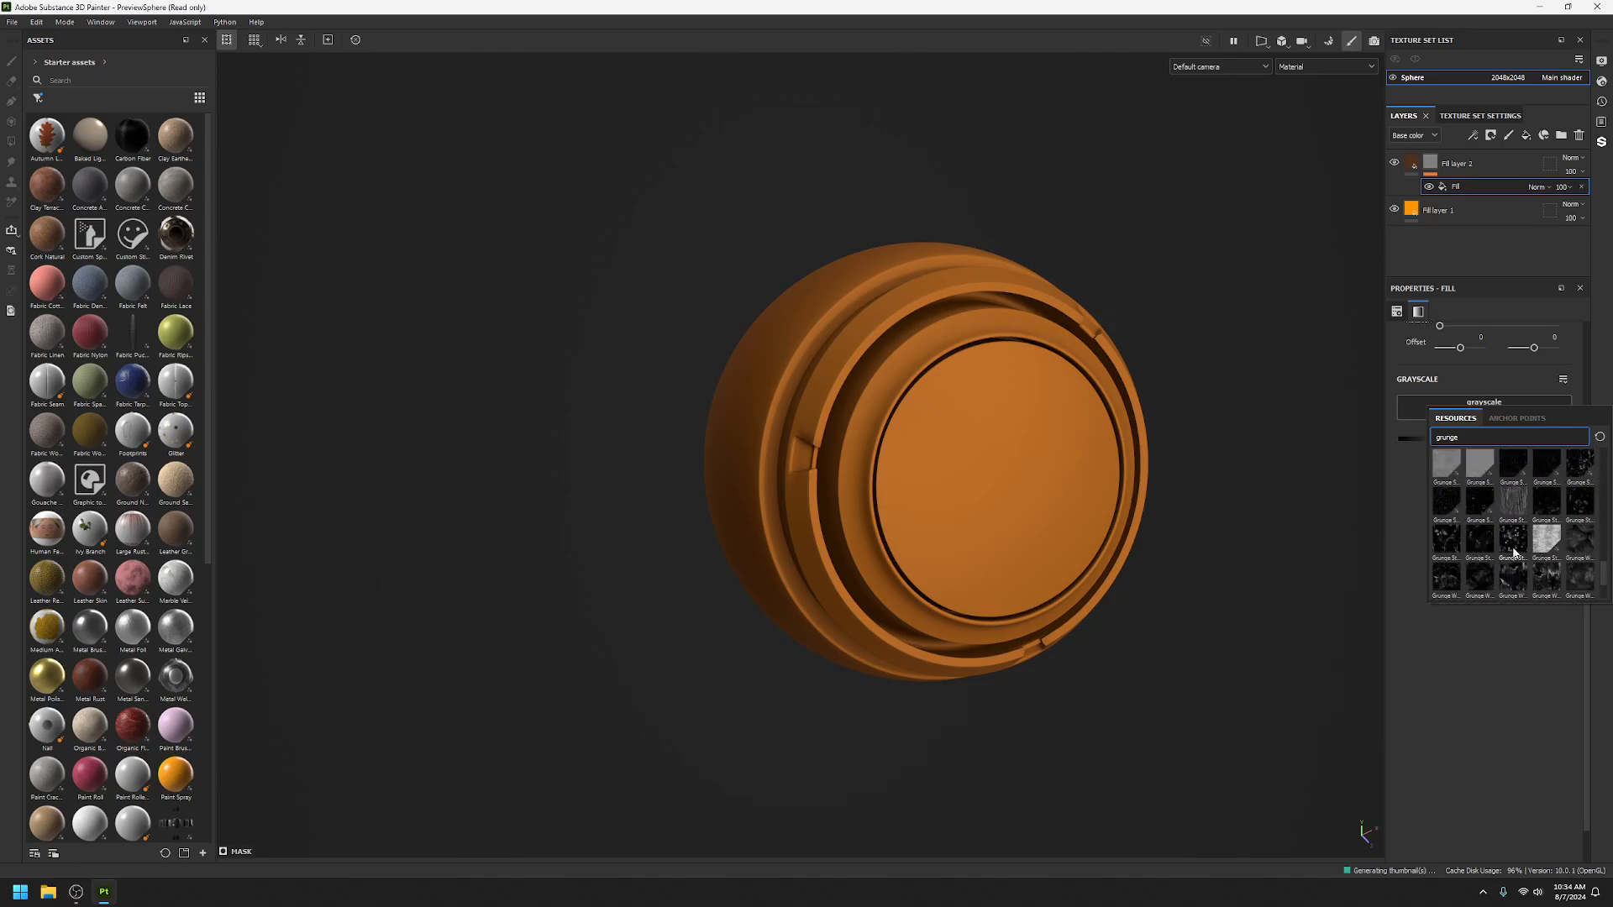
scroll(1550, 550, "up", 3)
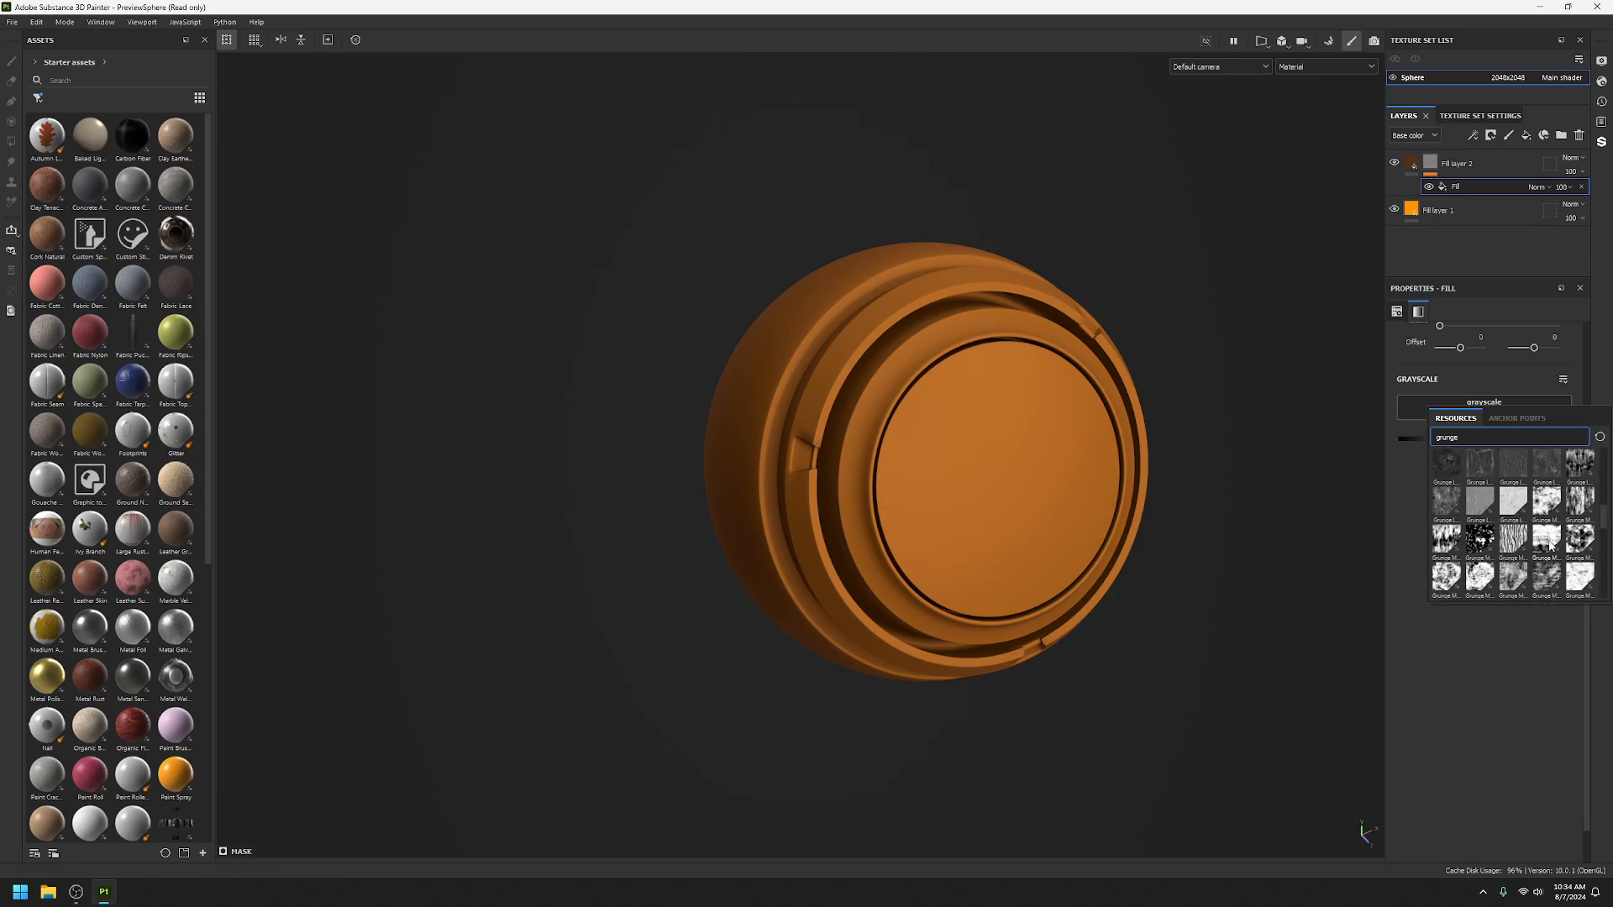
scroll(1549, 546, "up", 3)
scroll(1549, 547, "up", 4)
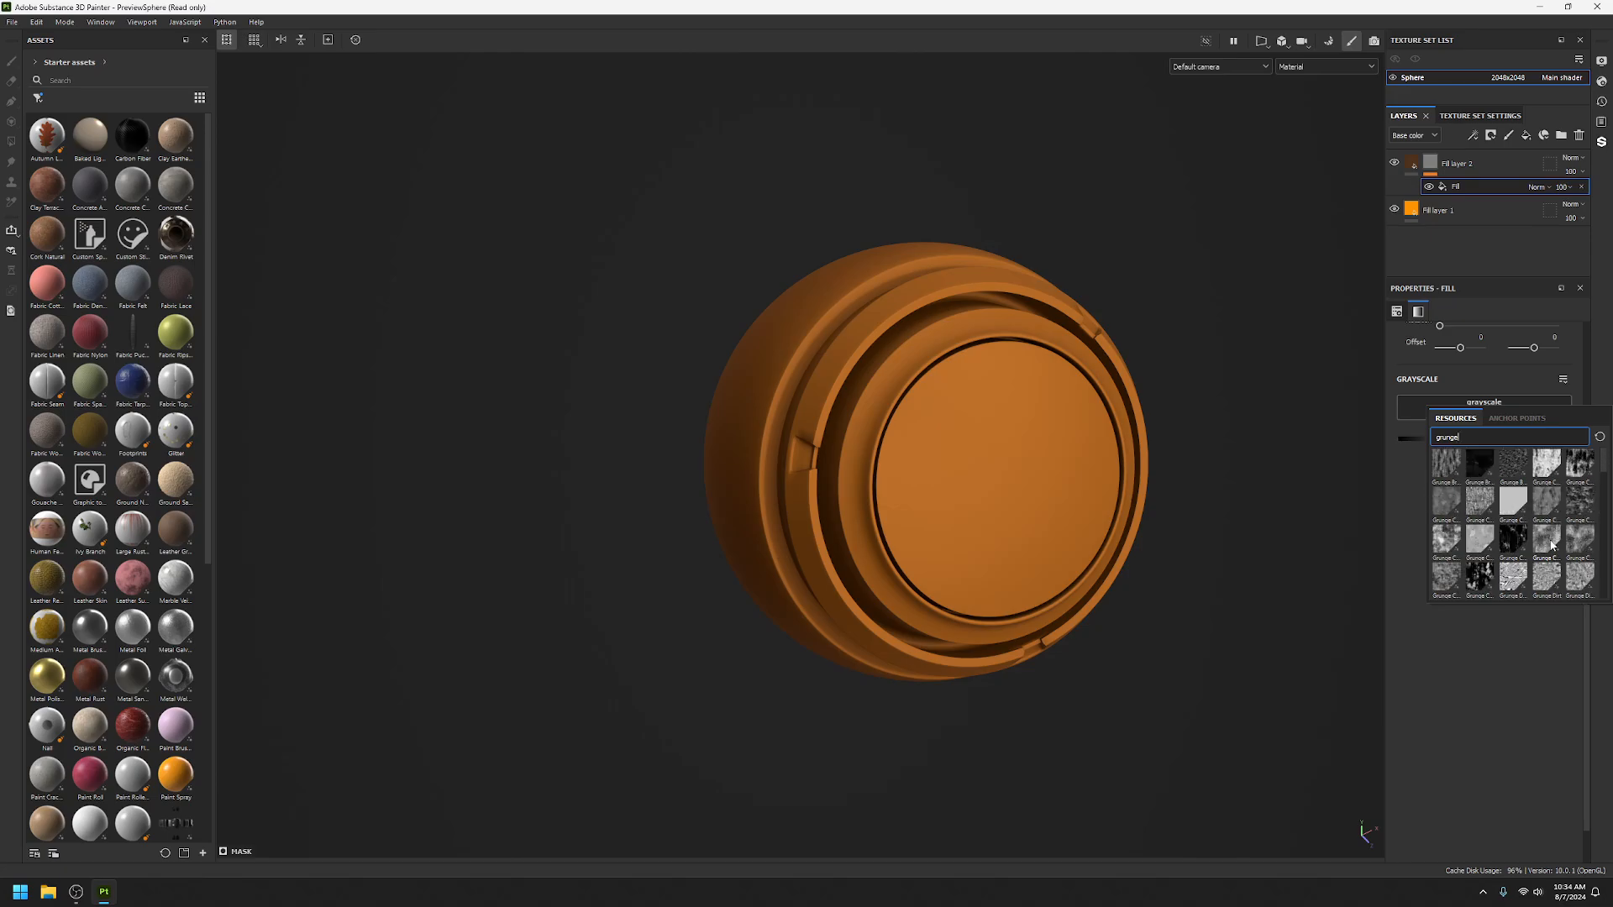
mouse_move(1582, 510)
mouse_move(1443, 499)
left_click(1444, 499)
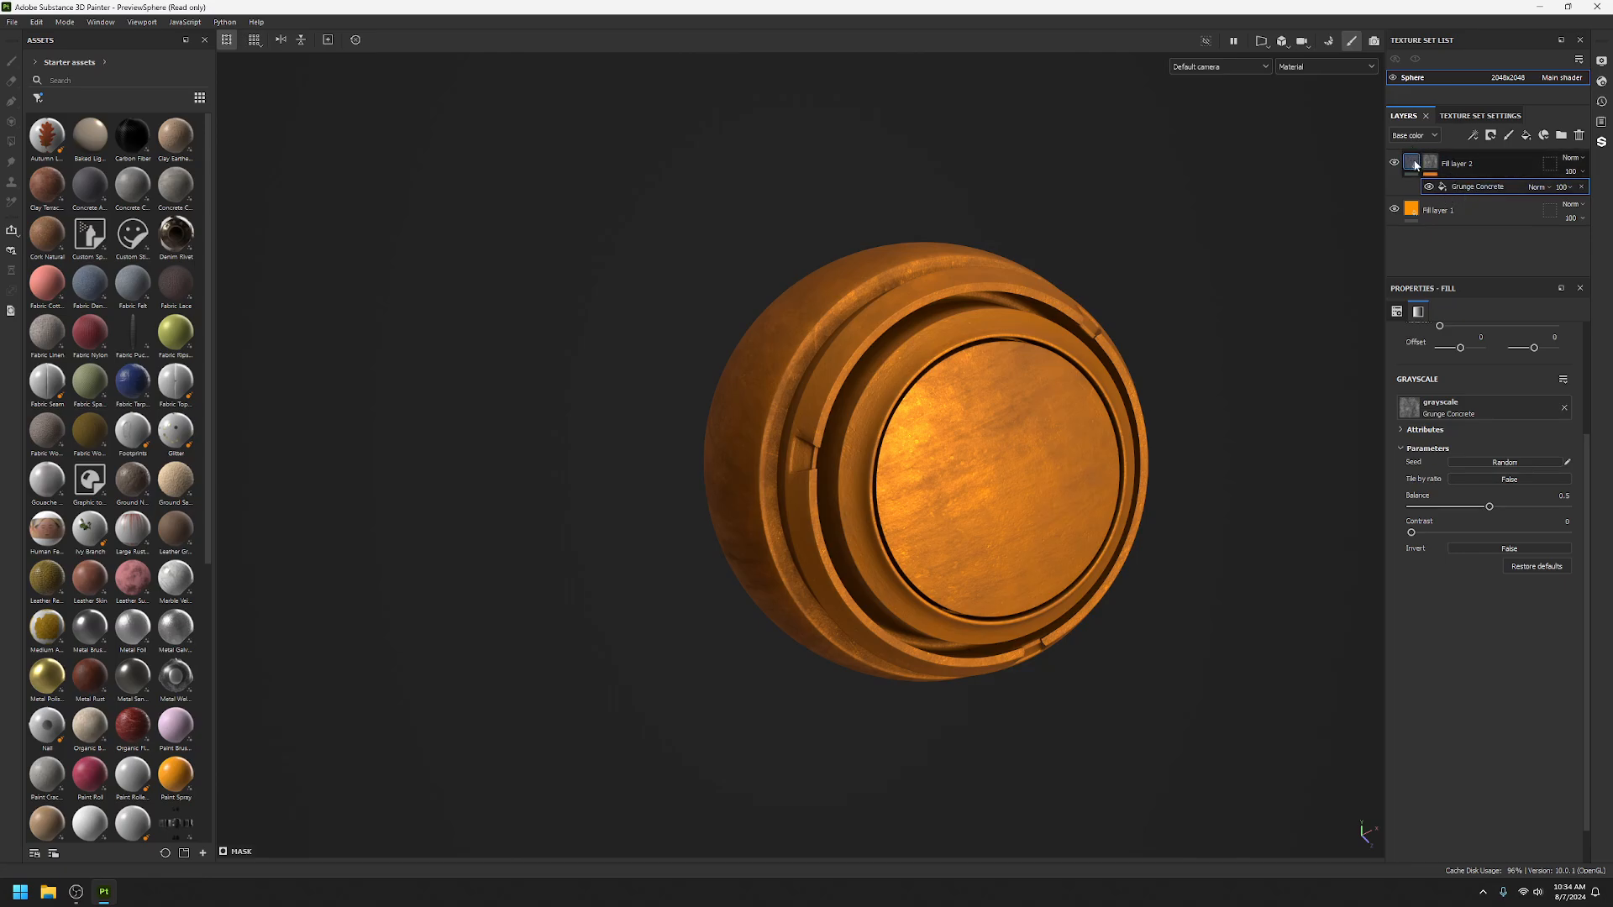
Set the Grunge Concrete mask fill's balance to 0.63 and contrast to 0.06, and set Invert to True.
left_click_drag(958, 461, 852, 393, "alt")
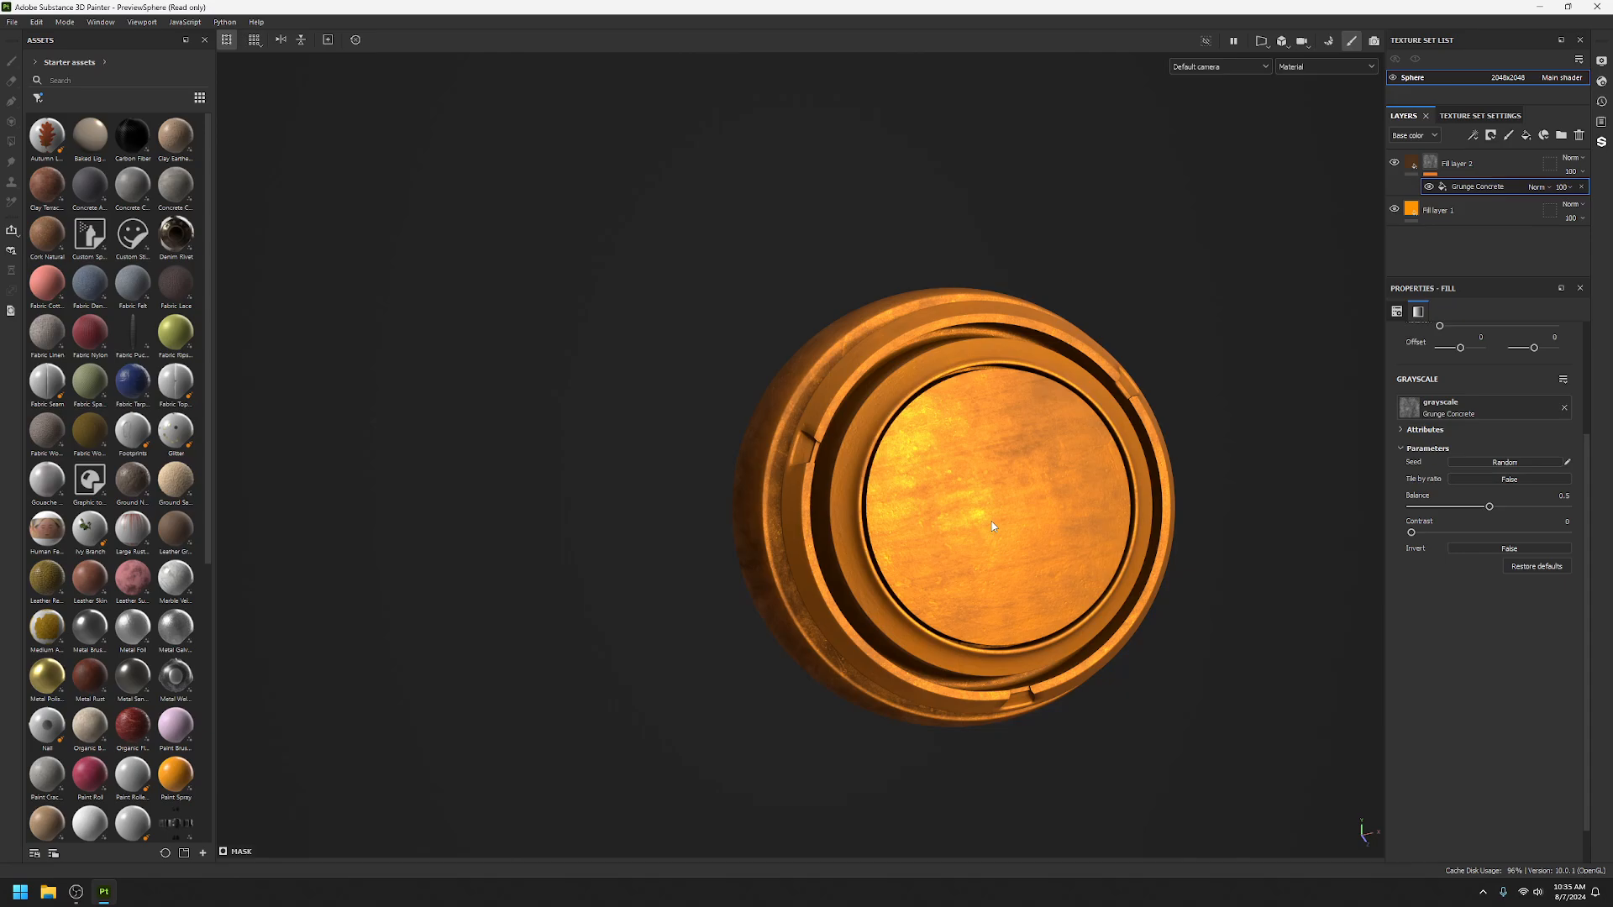
left_click_drag(853, 581, 975, 540, "alt")
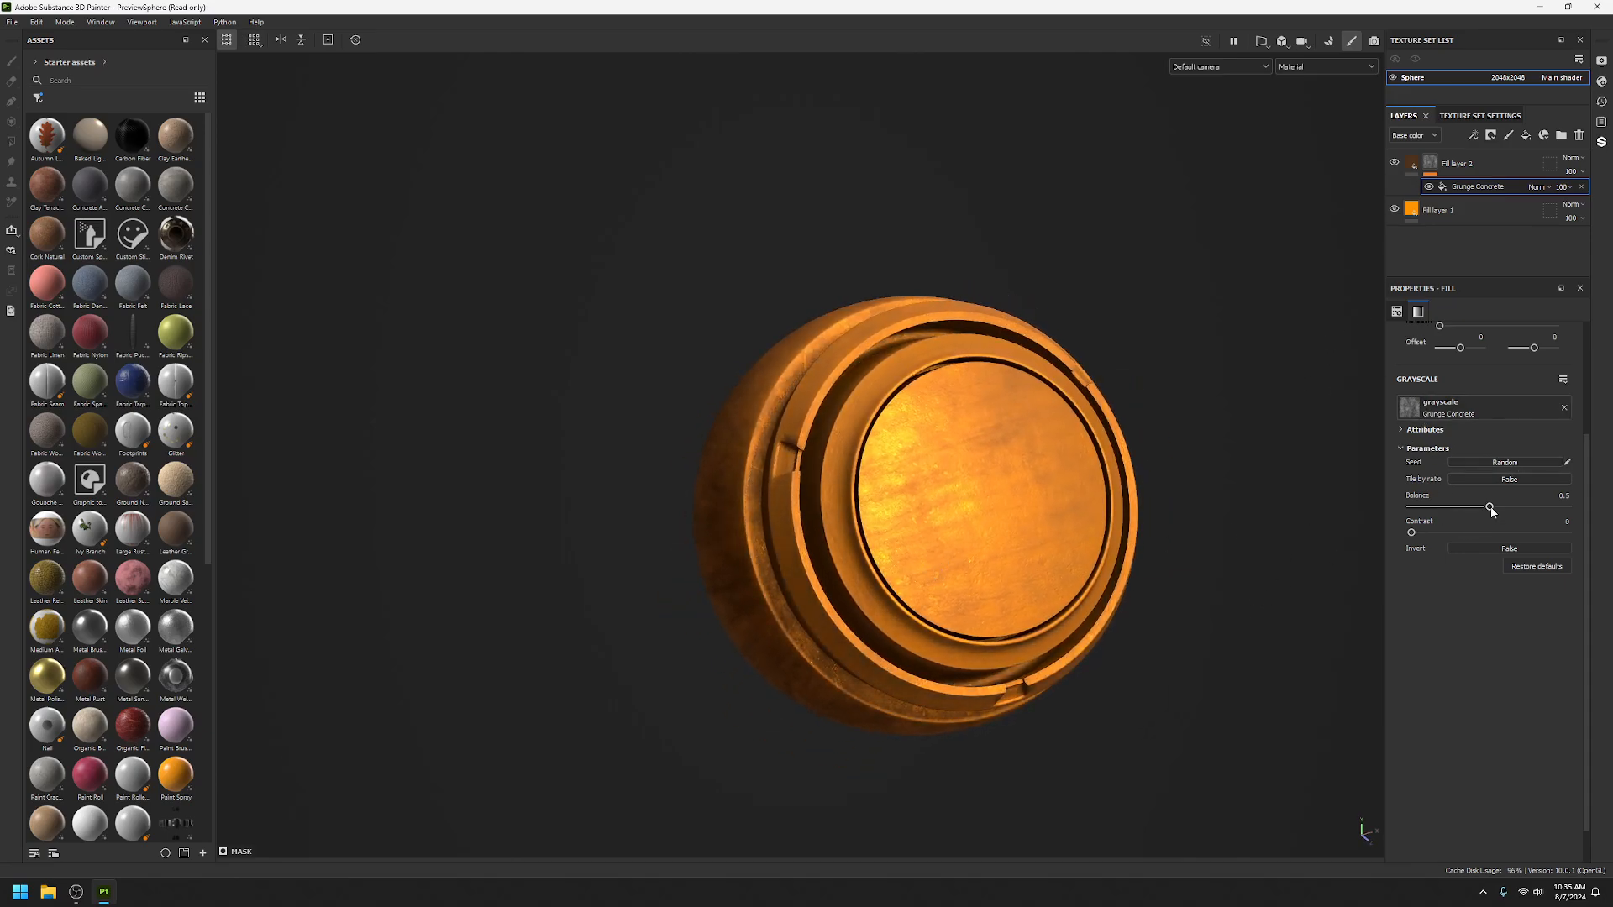
mouse_move(1489, 507)
left_mouse_down()
mouse_move(1541, 507)
mouse_move(1445, 506)
mouse_move(1479, 508)
mouse_move(1432, 533)
mouse_move(1464, 535)
mouse_move(1422, 534)
mouse_move(1509, 508)
left_mouse_up()
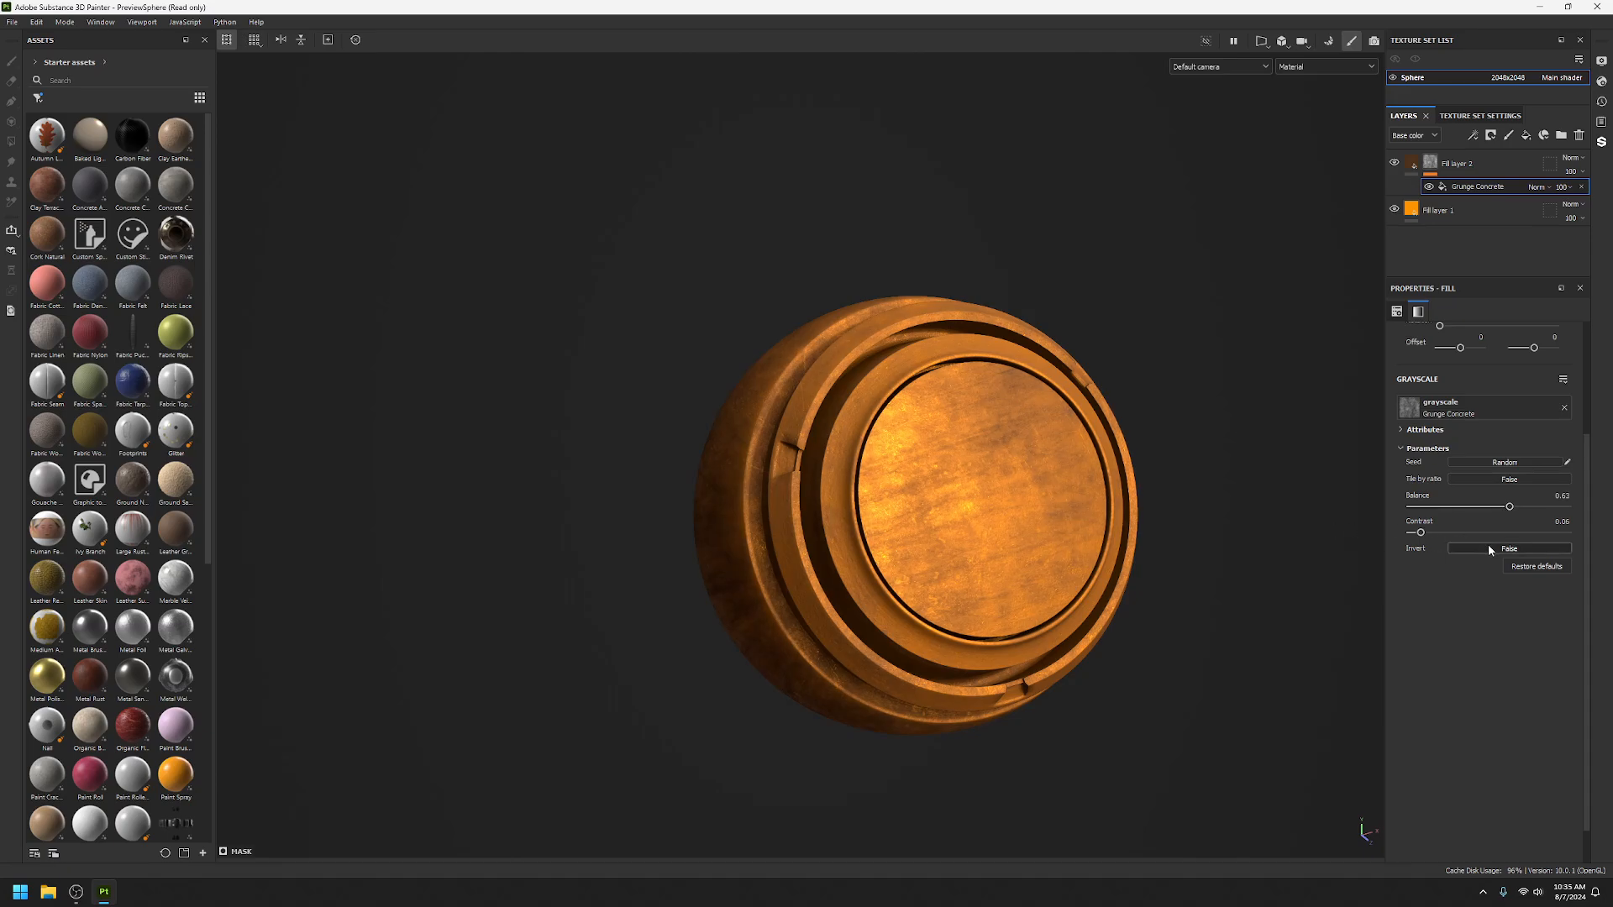
left_click(1486, 546)
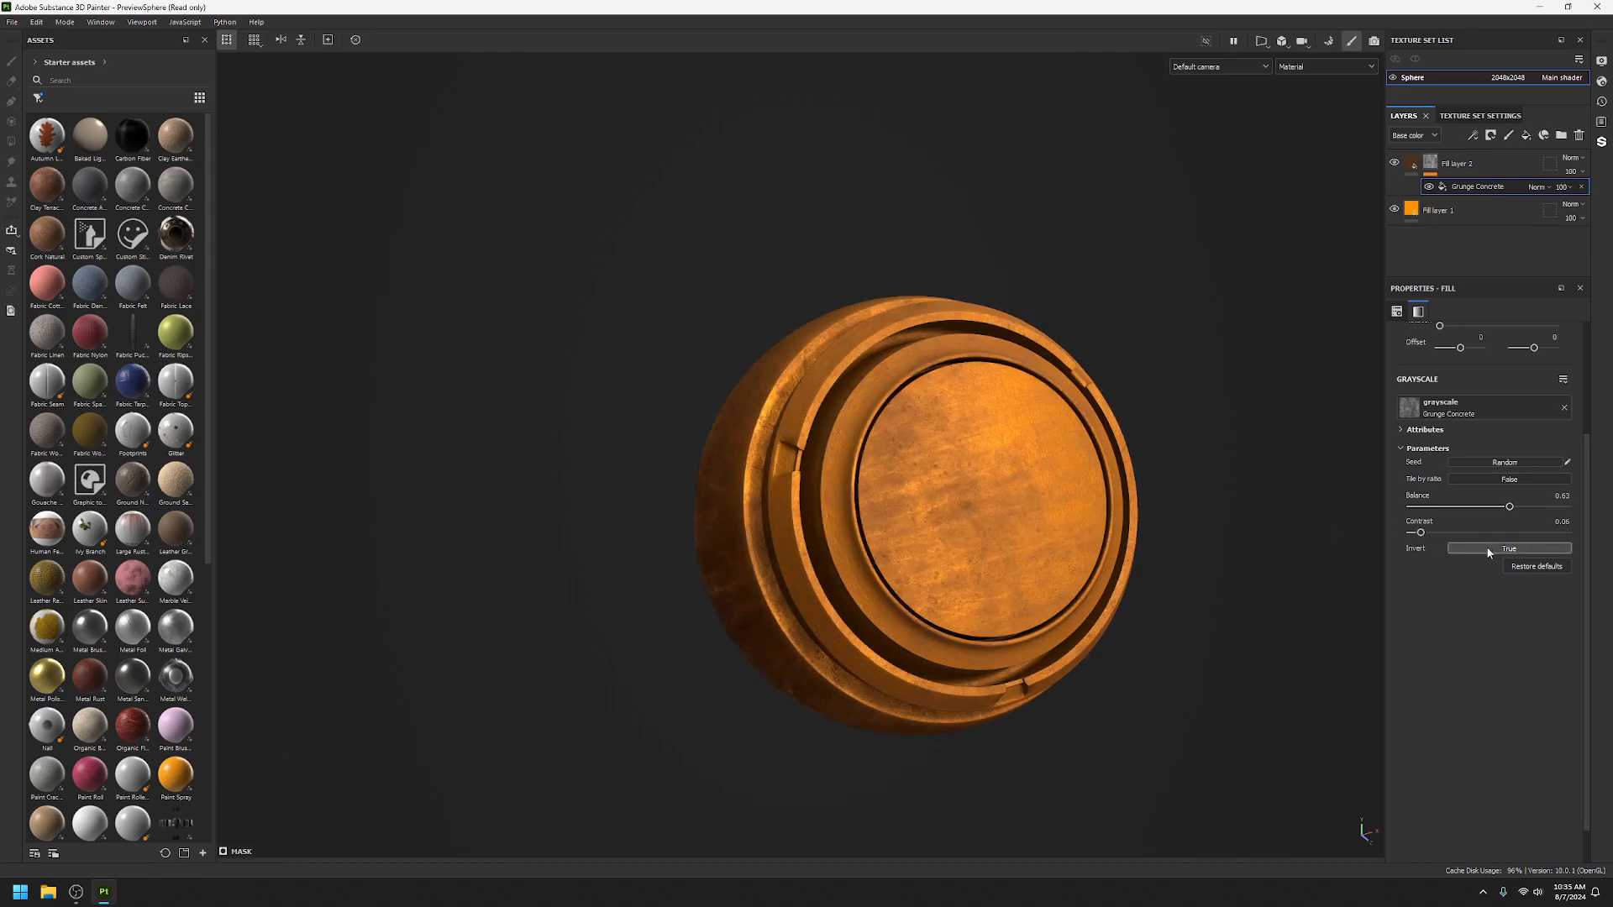
left_click(1486, 550)
left_click(1485, 548)
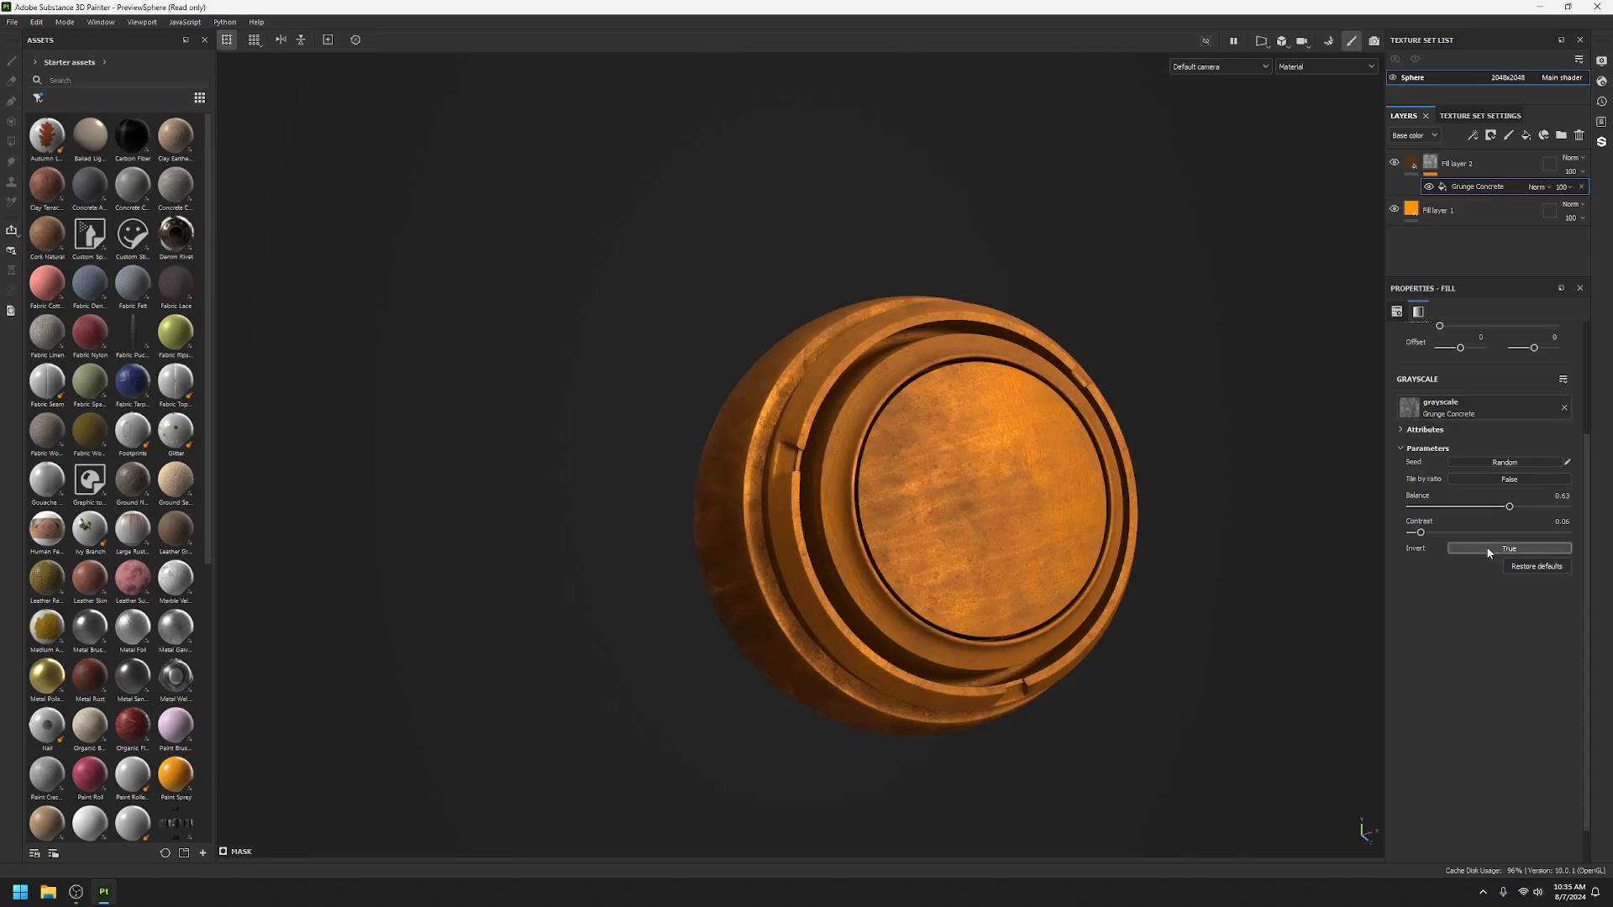
Inspect the grunge detail on the sphere up close, display the Mask channel alone, and return to the Material view.
scroll(1080, 470, "up", 5)
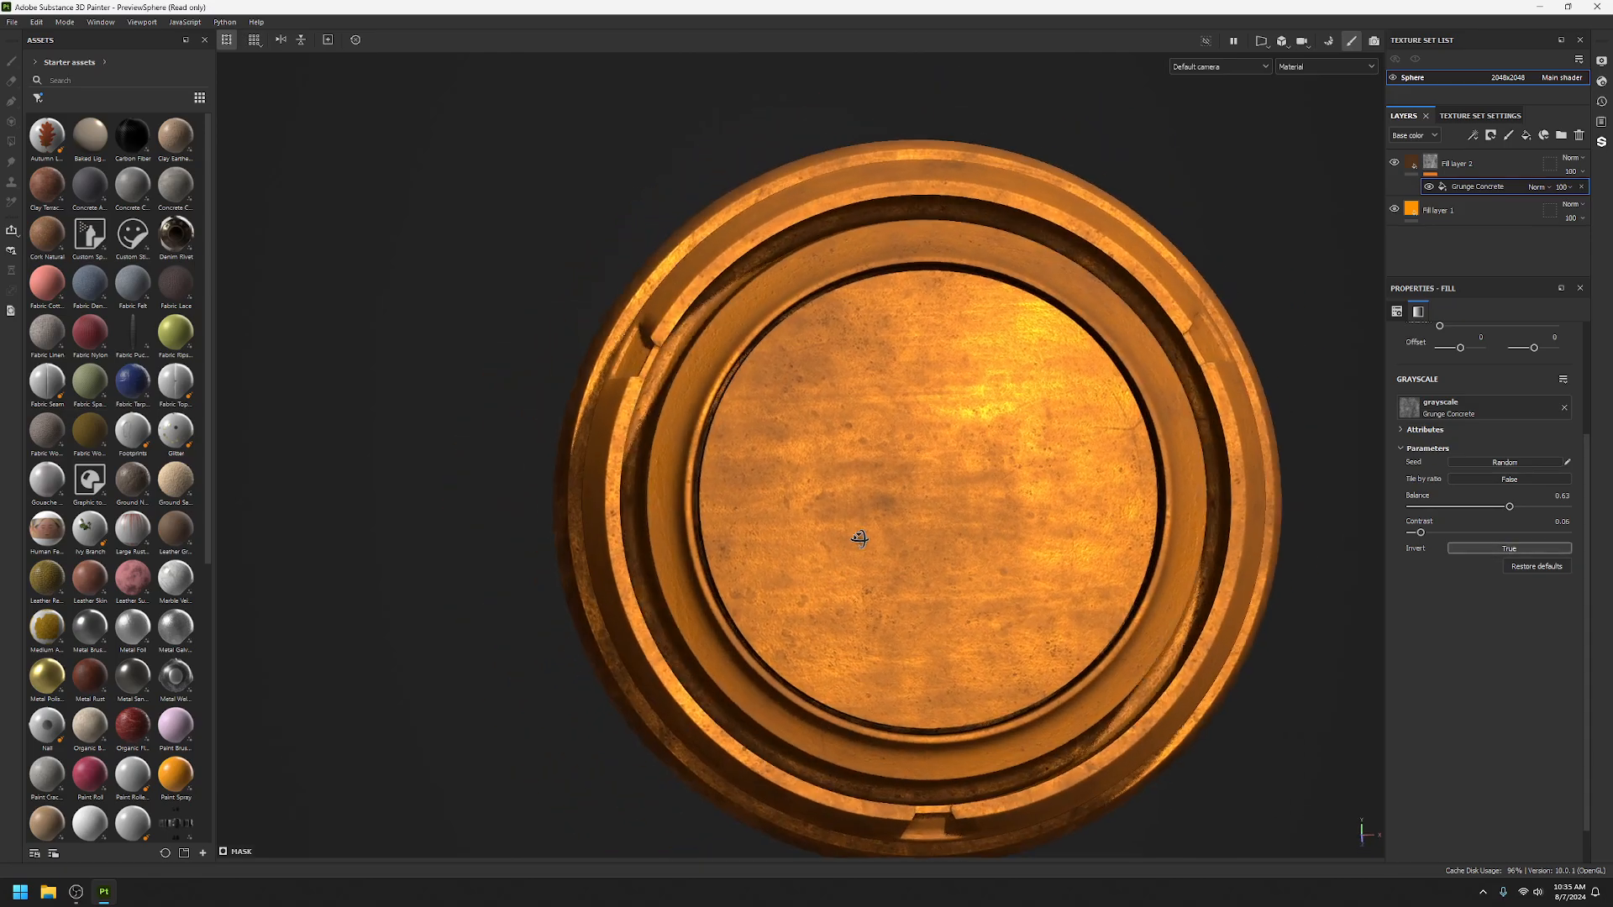
left_click_drag(879, 497, 1035, 529, "alt")
middle_click_drag(649, 443, 777, 478, "alt")
left_click_drag(777, 478, 1217, 361, "alt")
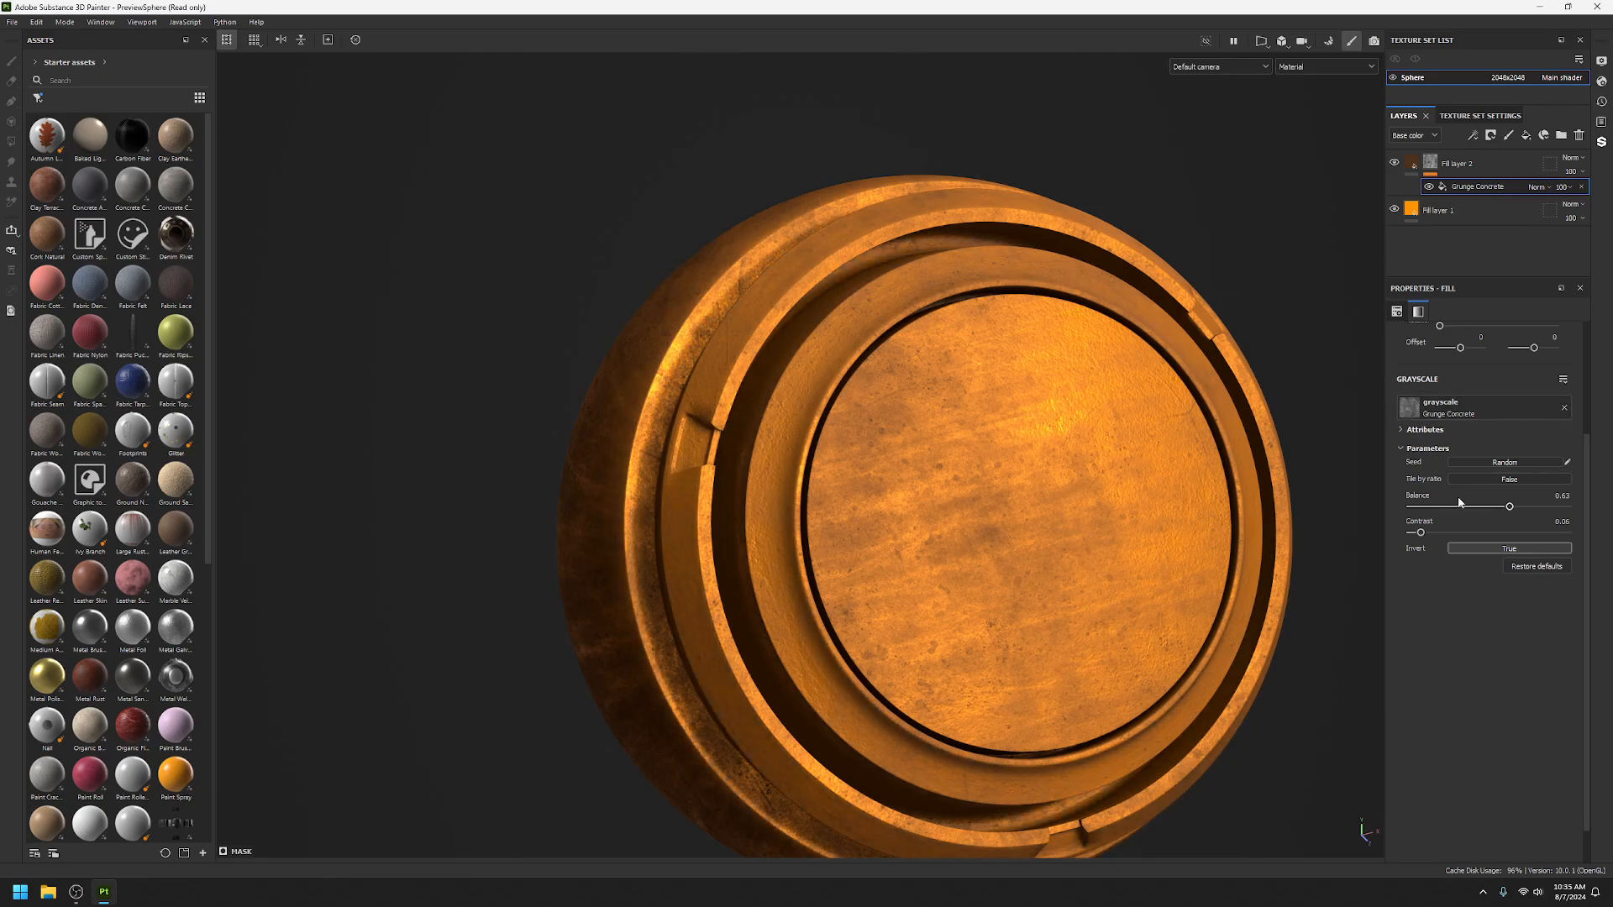
left_click(1313, 71)
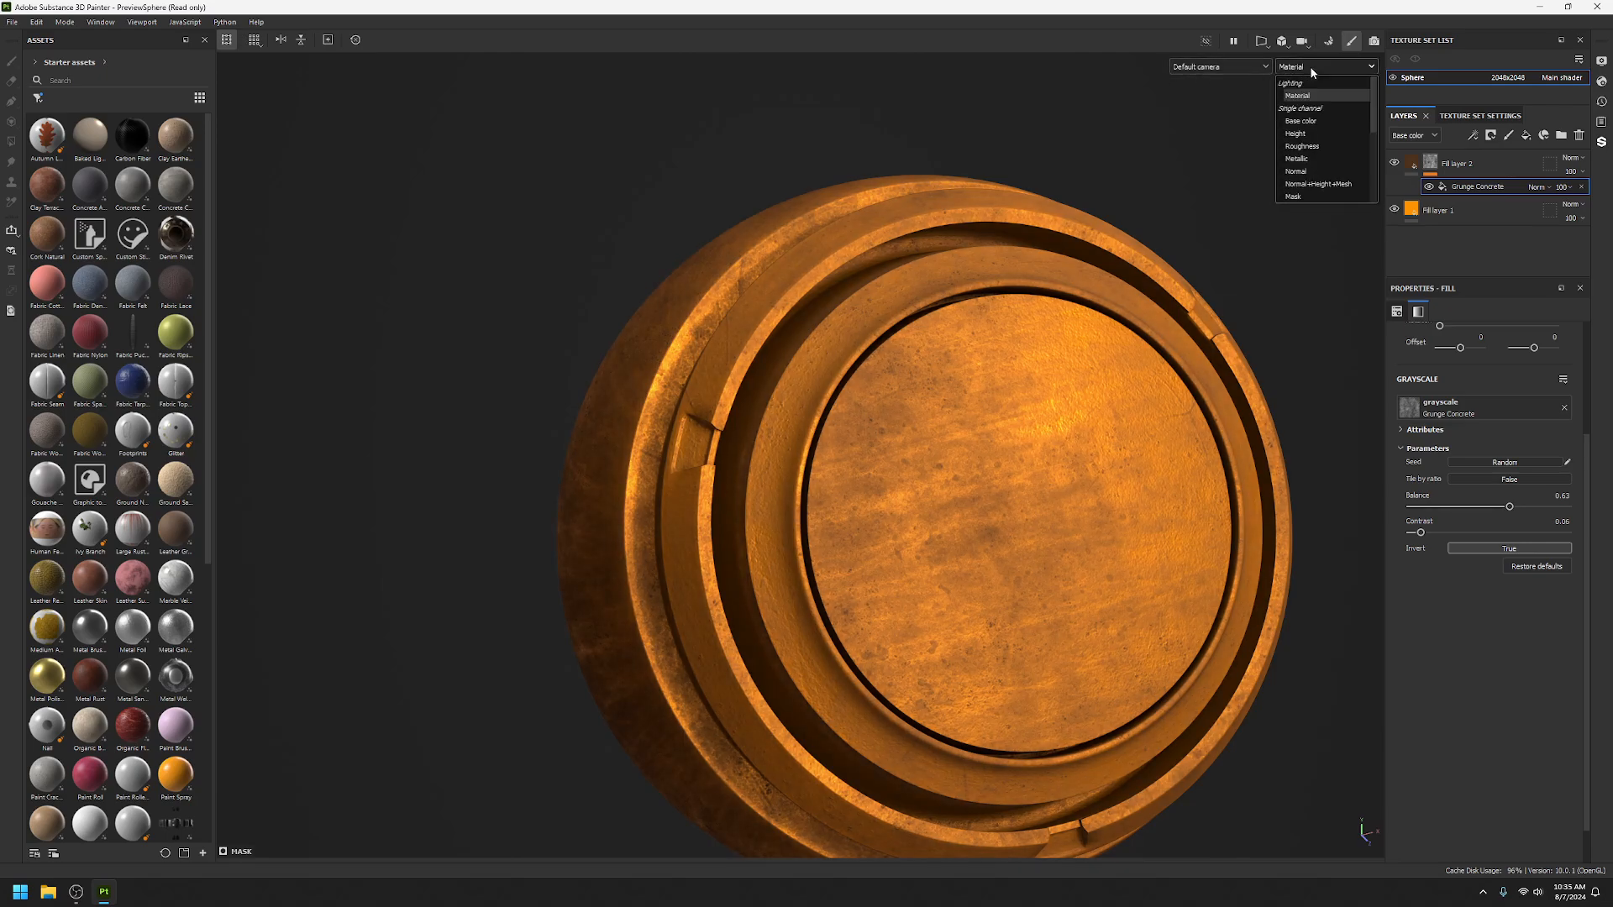
left_click(1299, 197)
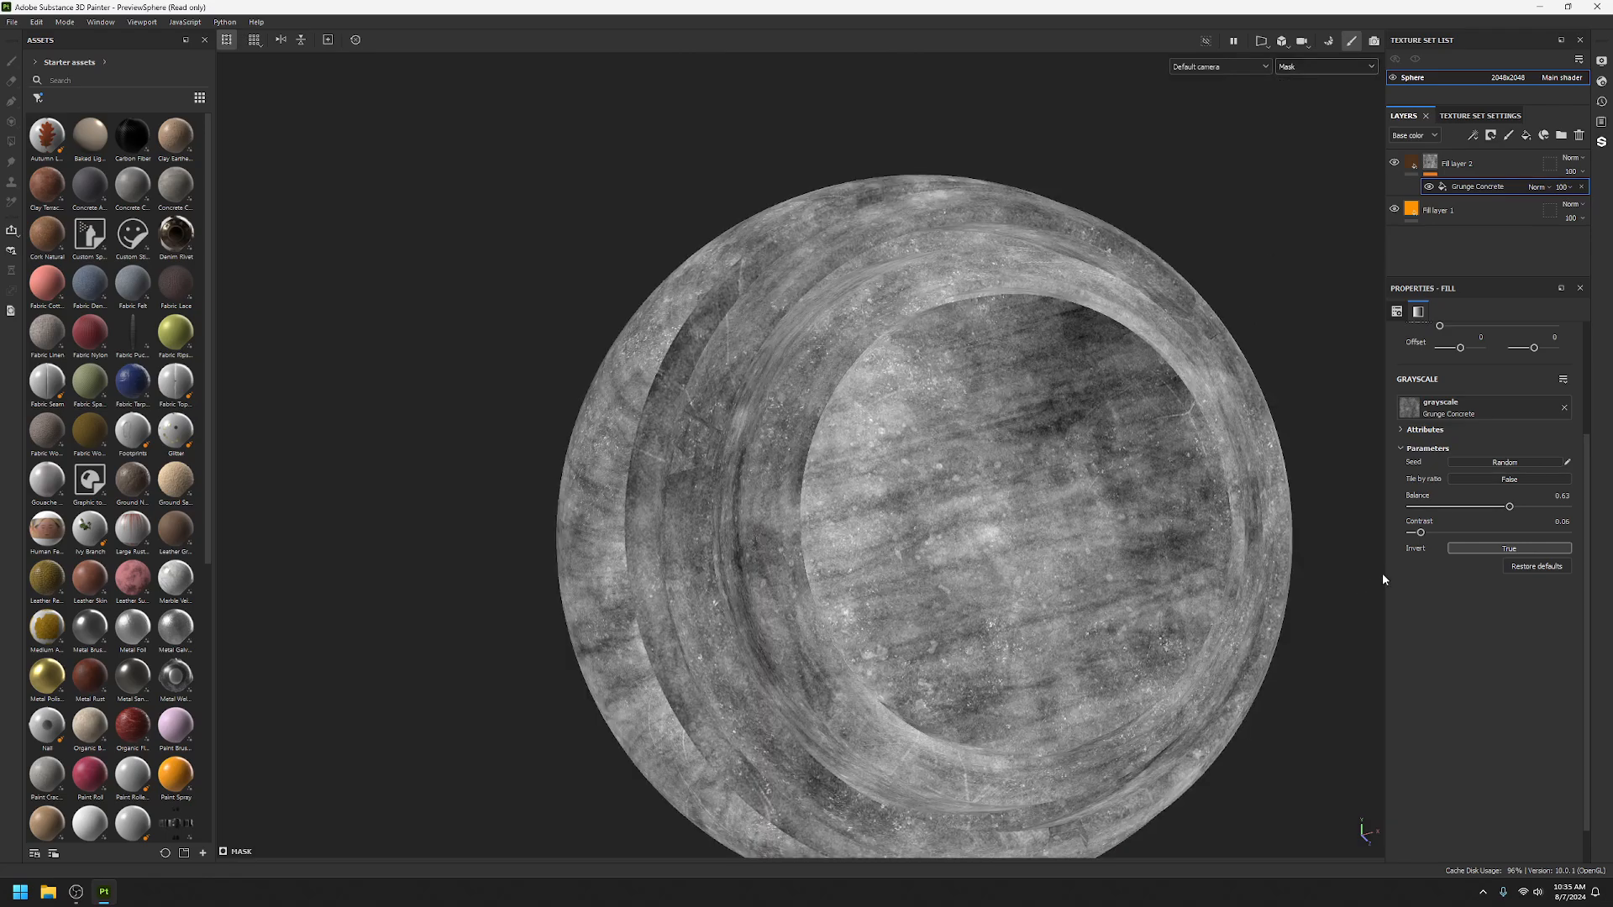
mouse_move(1509, 507)
left_mouse_down()
mouse_move(1491, 506)
mouse_move(1523, 505)
mouse_move(1509, 507)
left_mouse_up()
left_click(1309, 65)
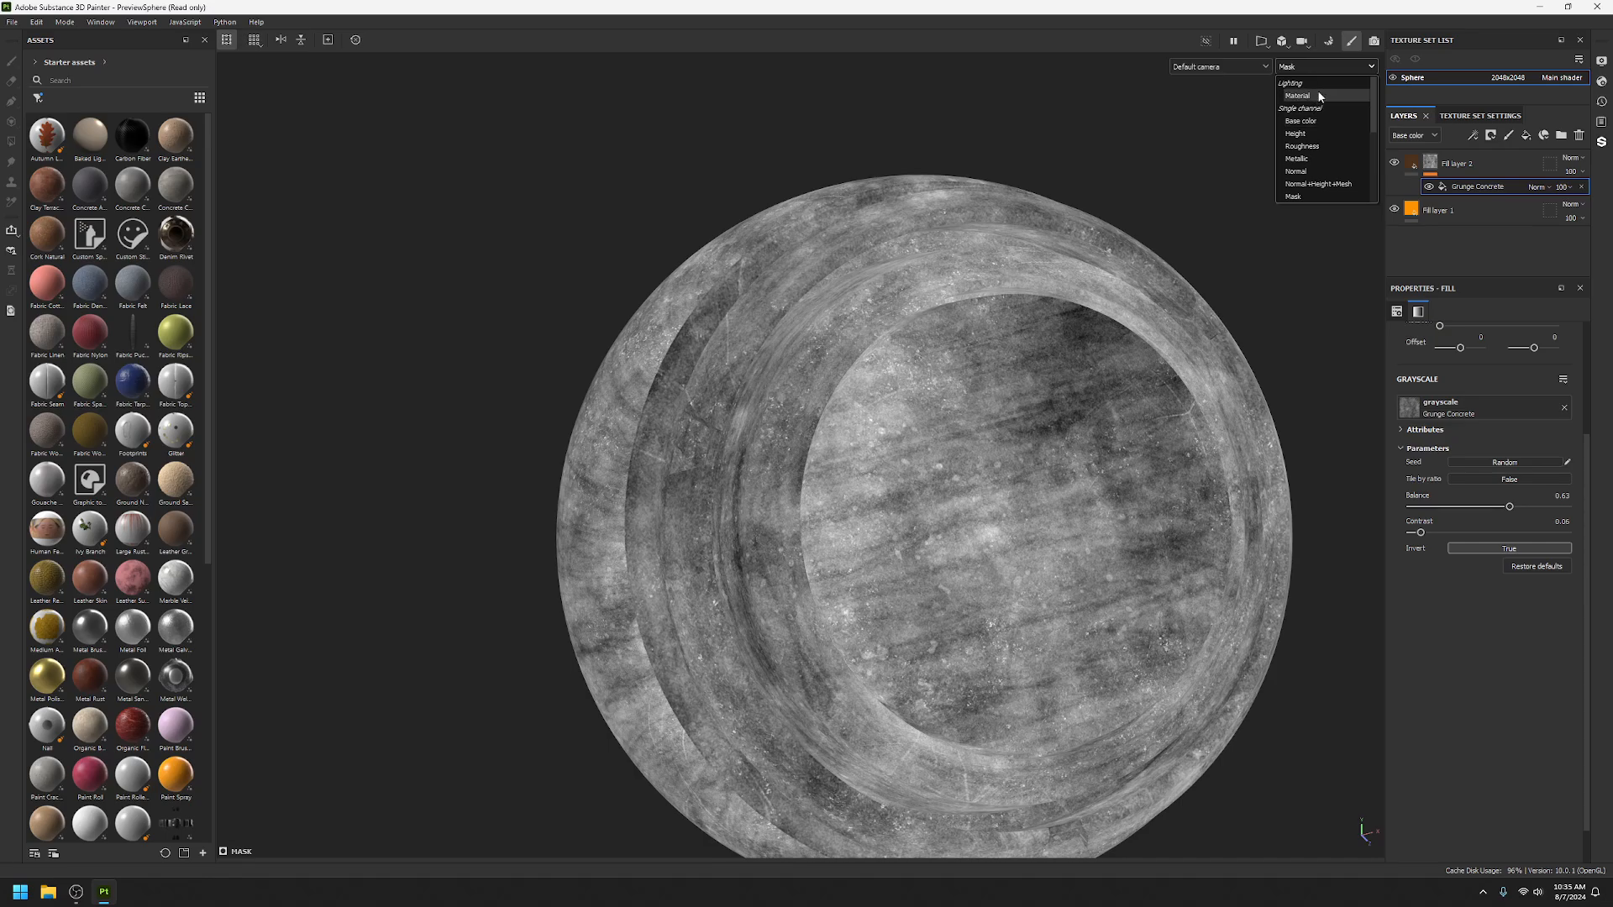
left_click(1296, 96)
scroll(1058, 529, "down", 3)
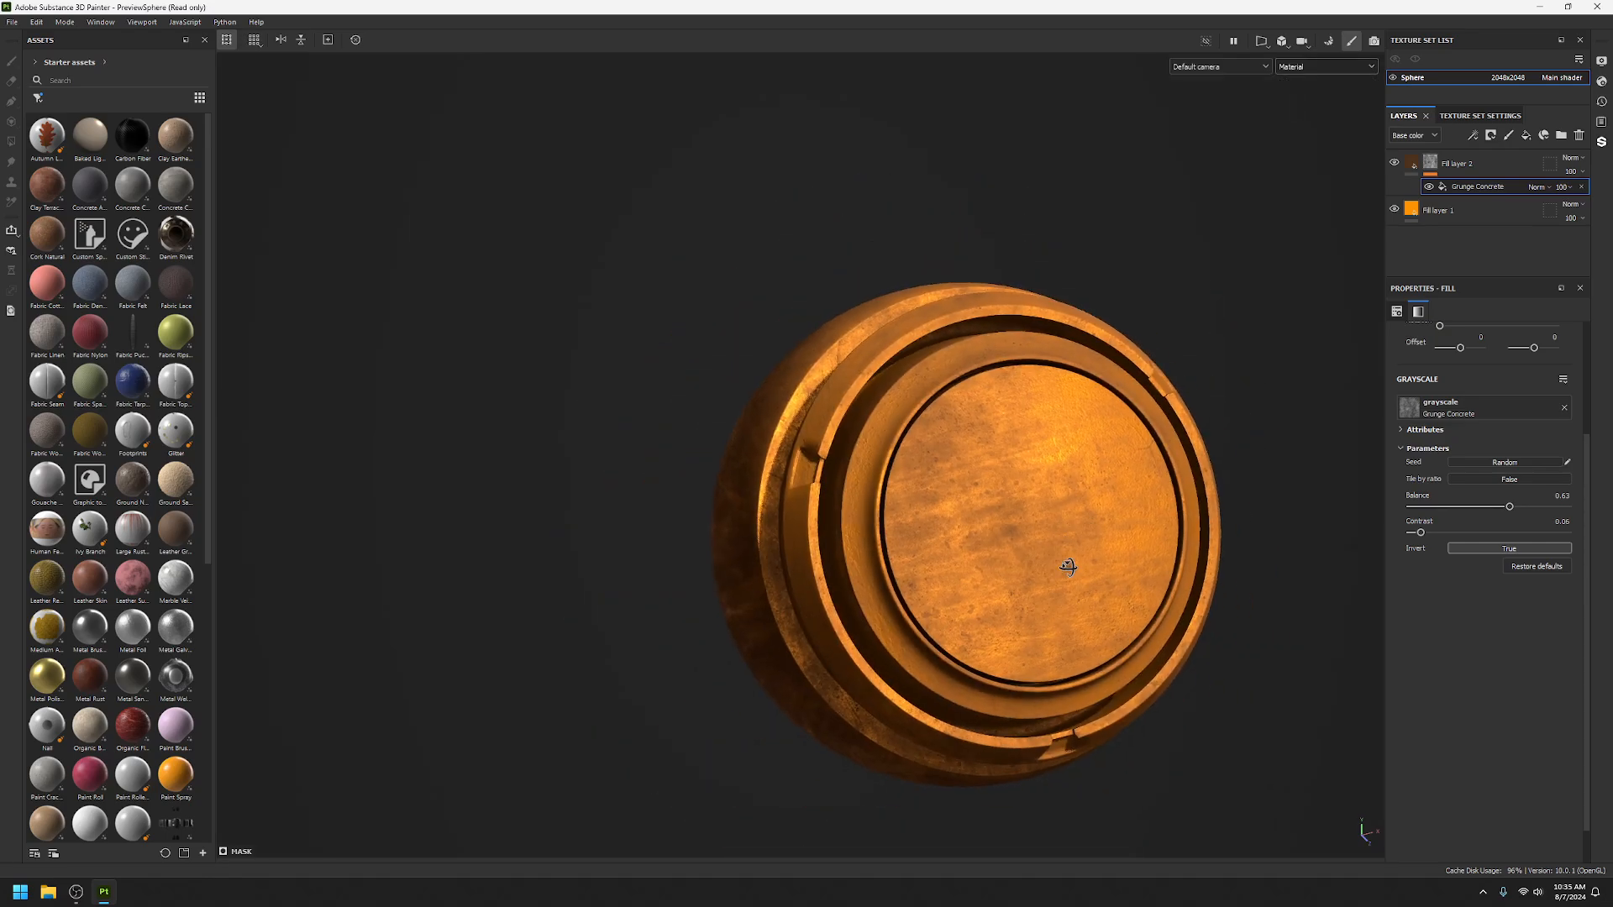
left_click_drag(1065, 565, 890, 634, "alt")
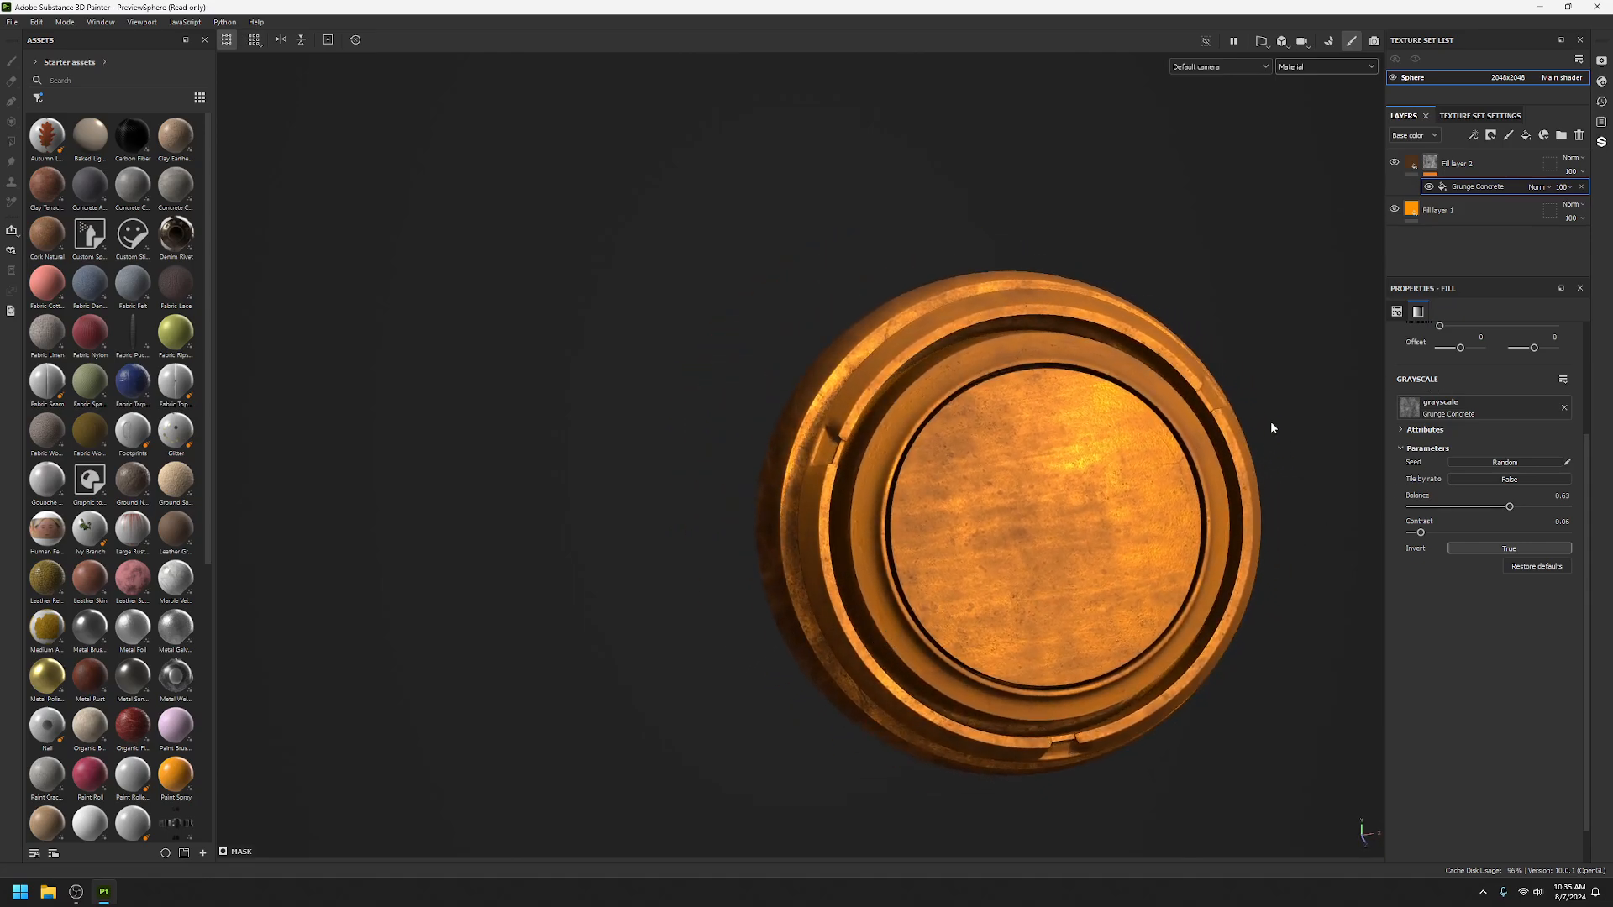
mouse_move(1096, 562)
left_mouse_down("alt")
mouse_move(1159, 532)
mouse_move(1126, 563)
left_mouse_up("alt")
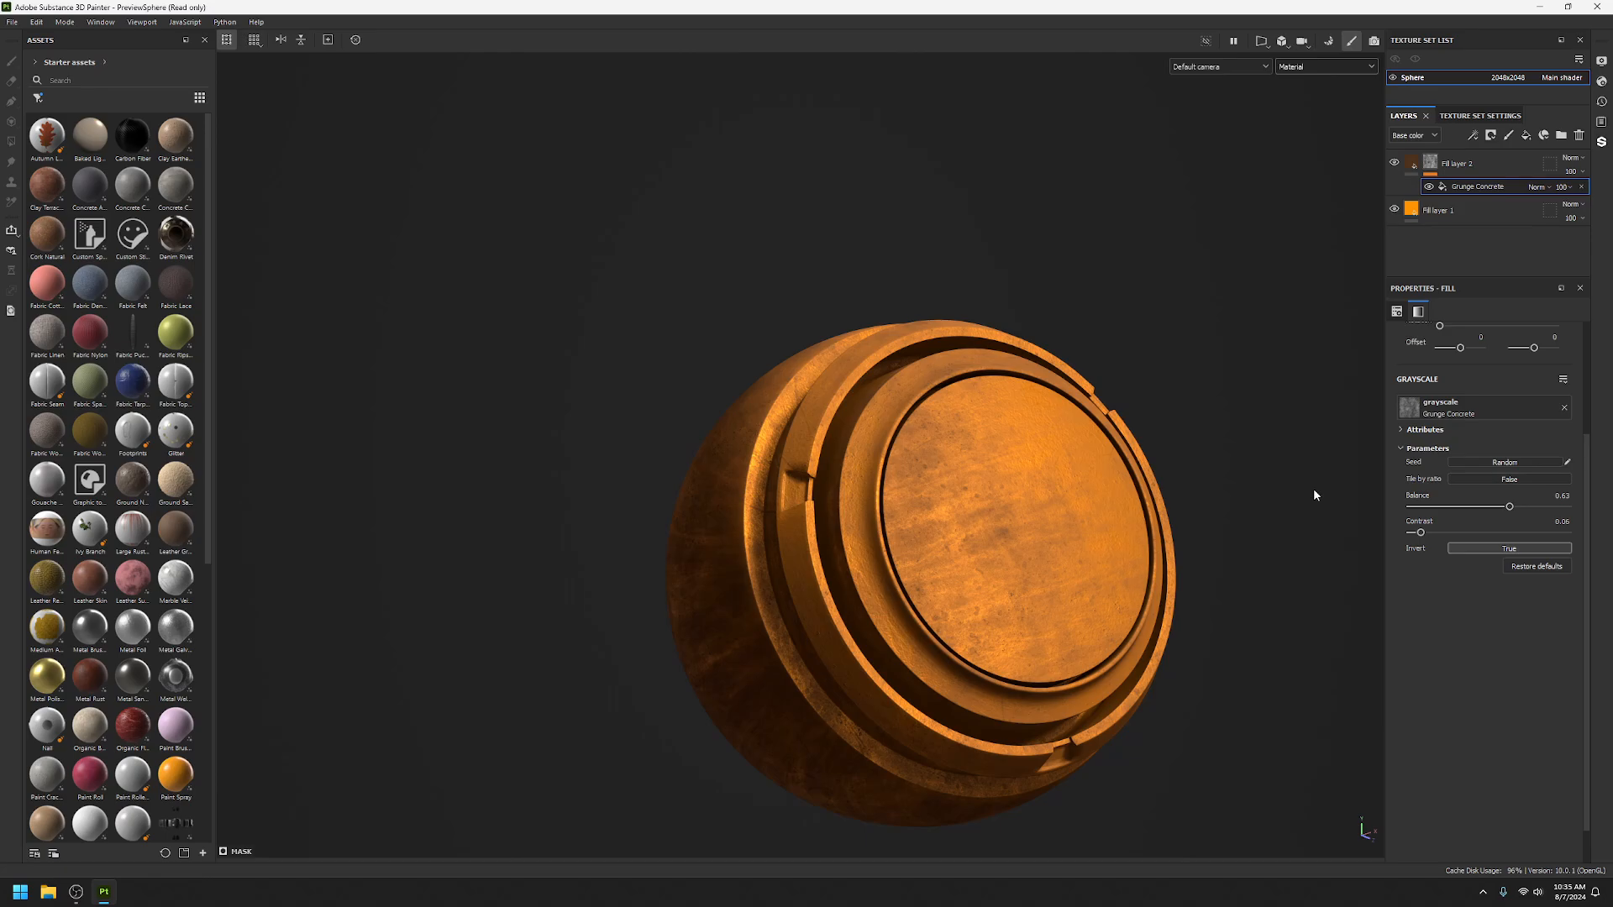
Rotate the Grunge Concrete texture in the brown layer's mask to 90 degrees in its UV transformations.
scroll(1488, 413, "up", 3)
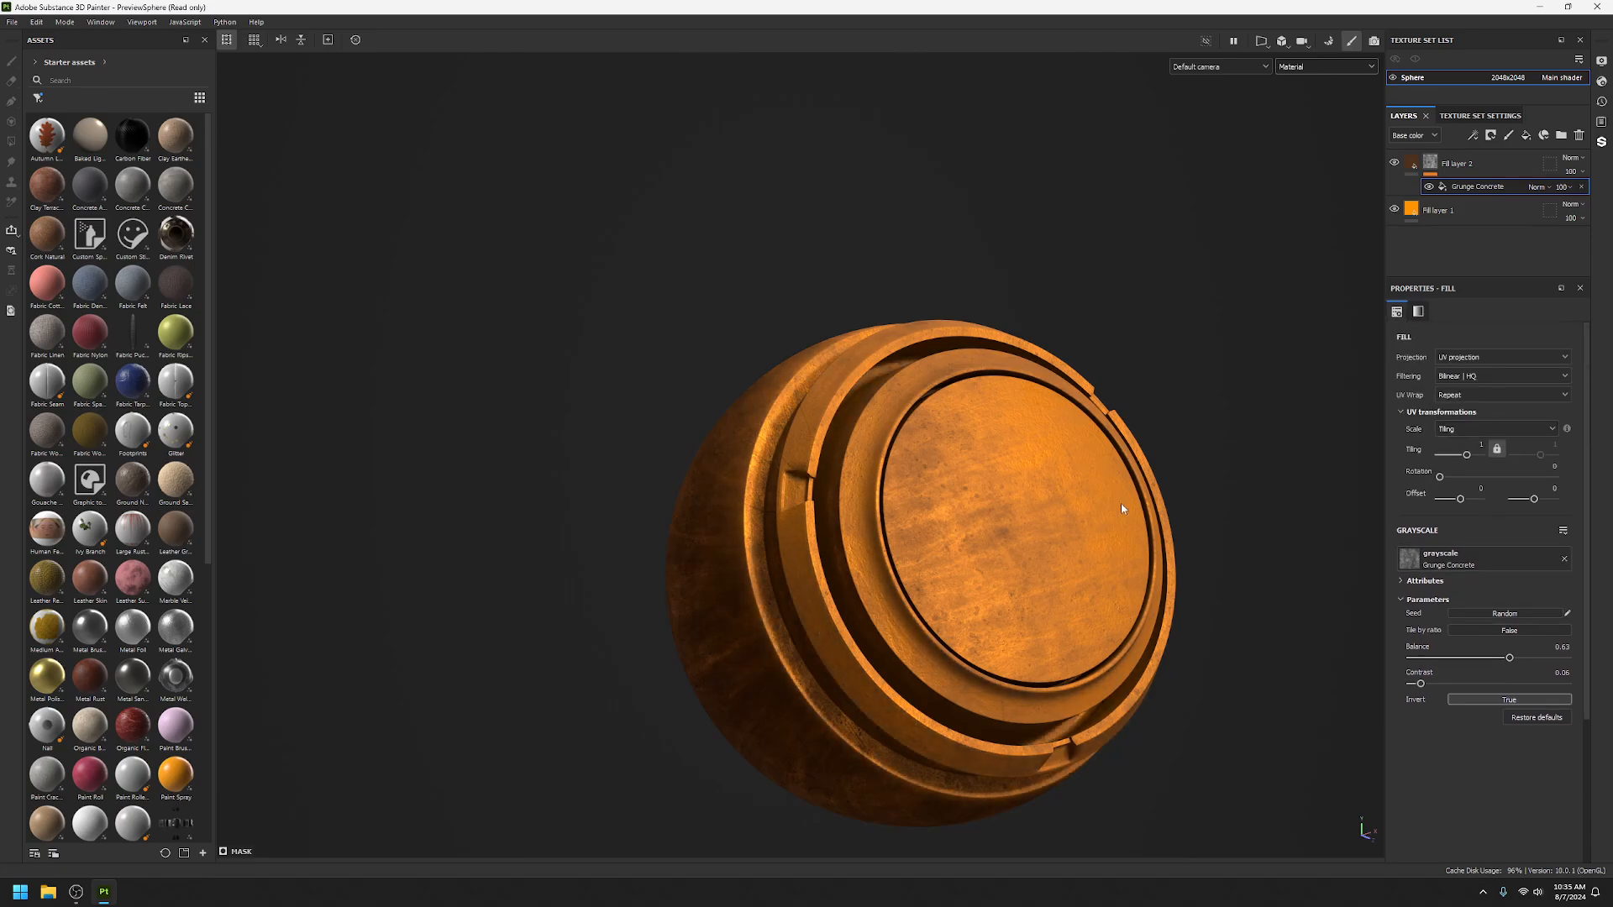
scroll(1153, 524, "up", 2)
left_click_drag(1153, 524, 870, 455, "alt")
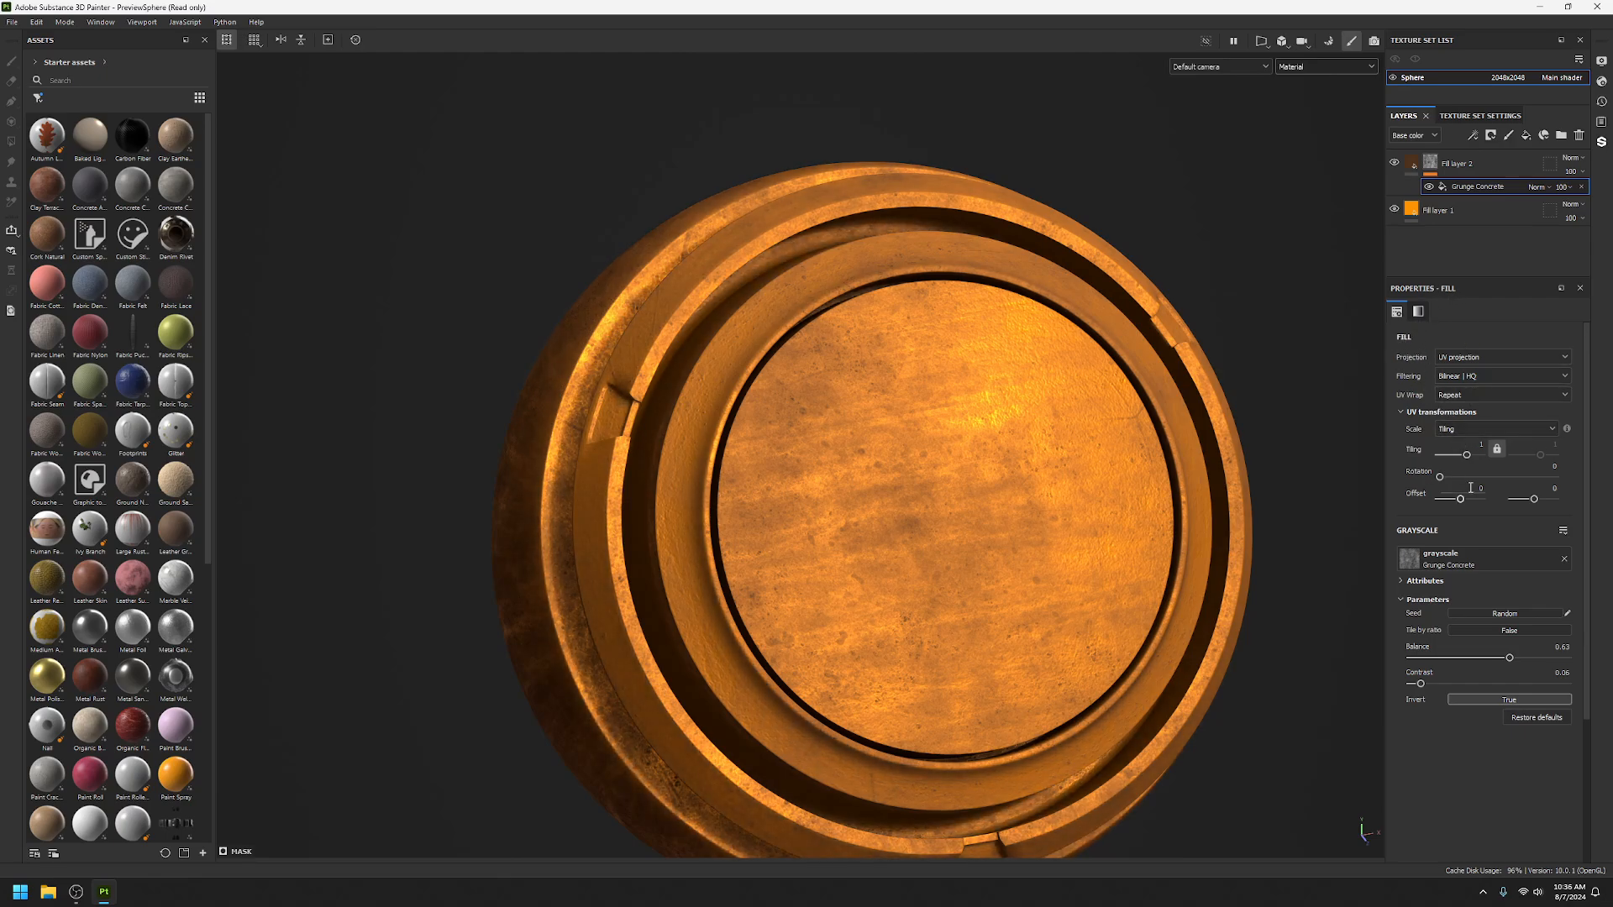
left_click_drag(1439, 477, 1472, 478)
left_click(1546, 465)
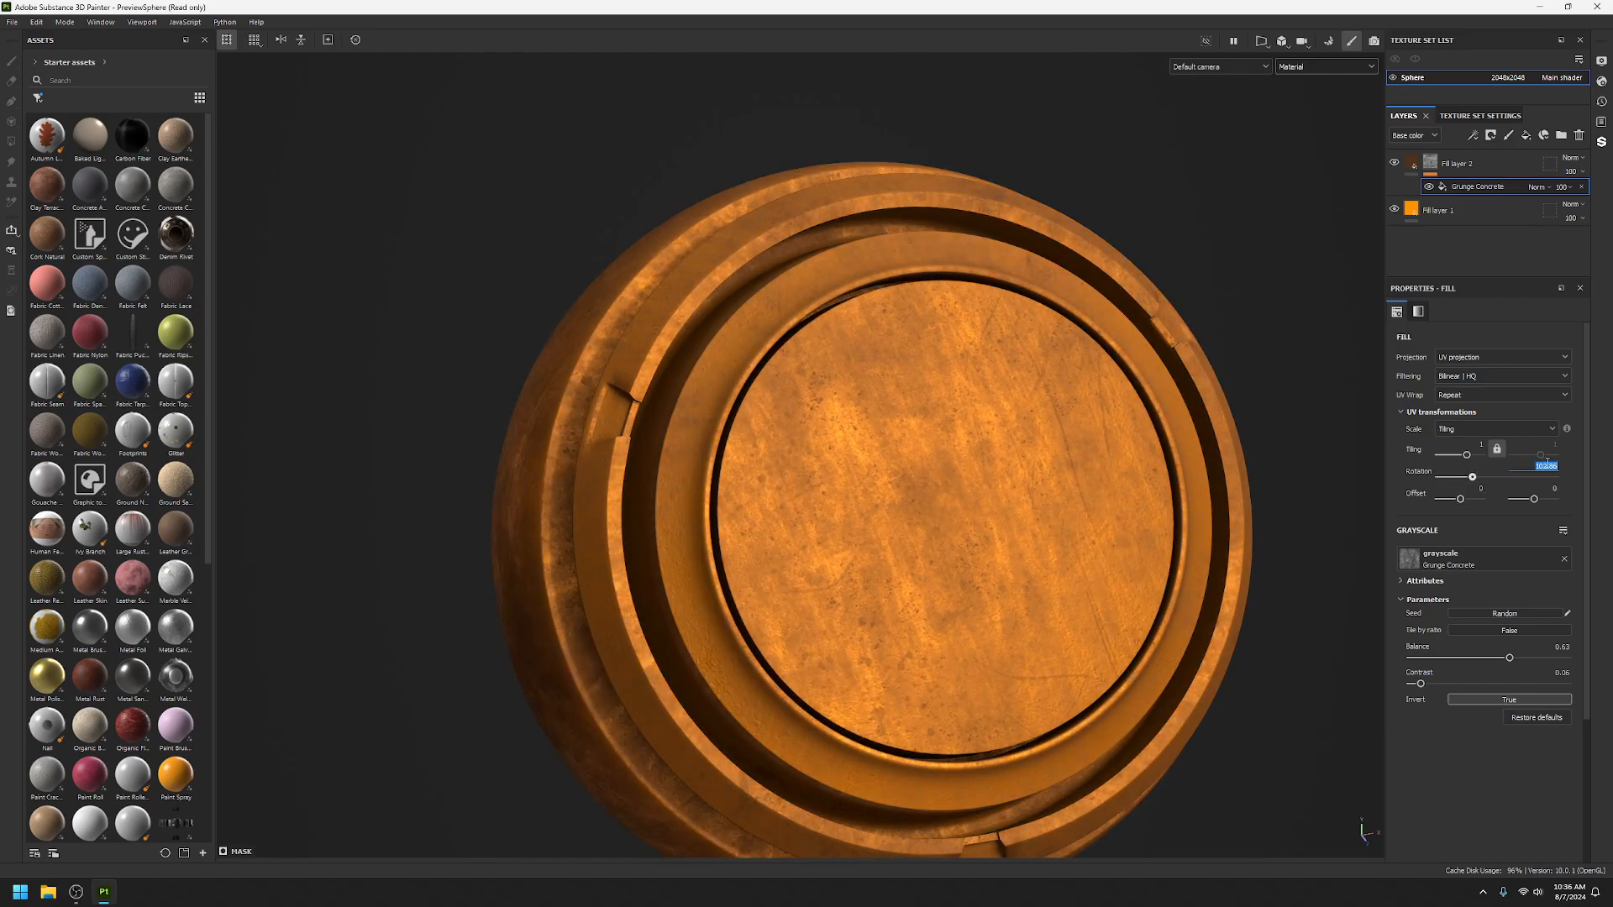
type("90")
key("Return")
Add a second fill to the brown layer's mask and assign Grunge Splashes Dusty as its grayscale texture.
mouse_move(966, 546)
left_mouse_down("alt")
mouse_move(1195, 596)
mouse_move(1067, 579)
mouse_move(1115, 497)
mouse_move(992, 488)
mouse_move(1025, 540)
mouse_move(974, 537)
mouse_move(995, 530)
mouse_move(986, 502)
mouse_move(999, 553)
mouse_move(986, 558)
left_mouse_up("alt")
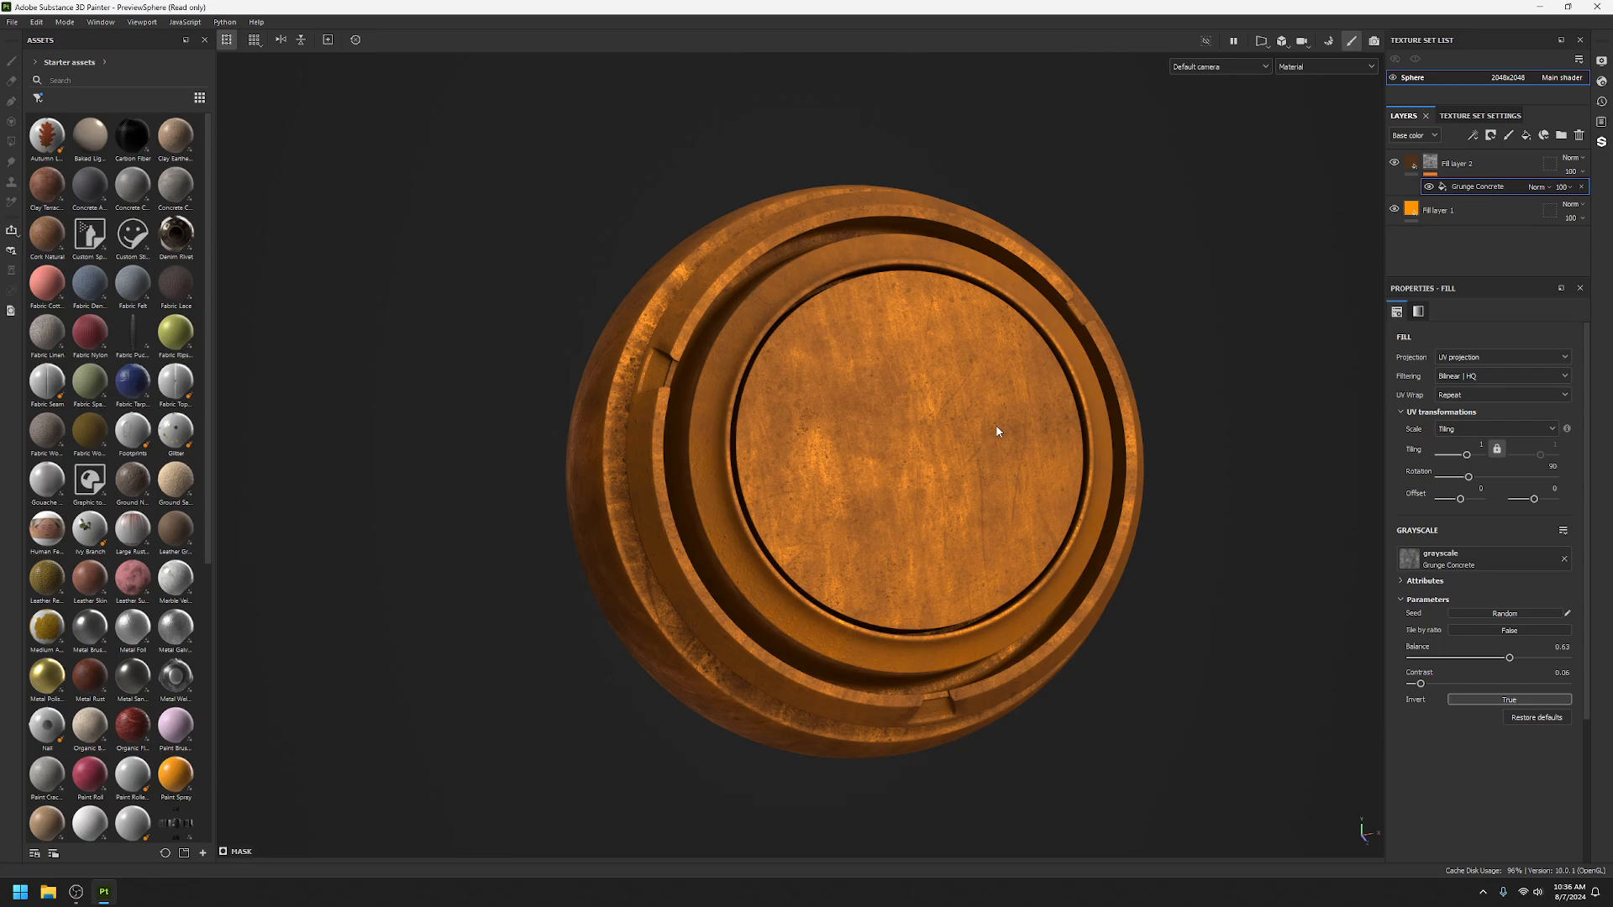
left_click_drag(897, 451, 810, 474, "alt")
middle_click_drag(1066, 479, 837, 472, "alt")
mouse_move(838, 472)
left_mouse_down("alt")
mouse_move(936, 470)
mouse_move(867, 472)
left_mouse_up("alt")
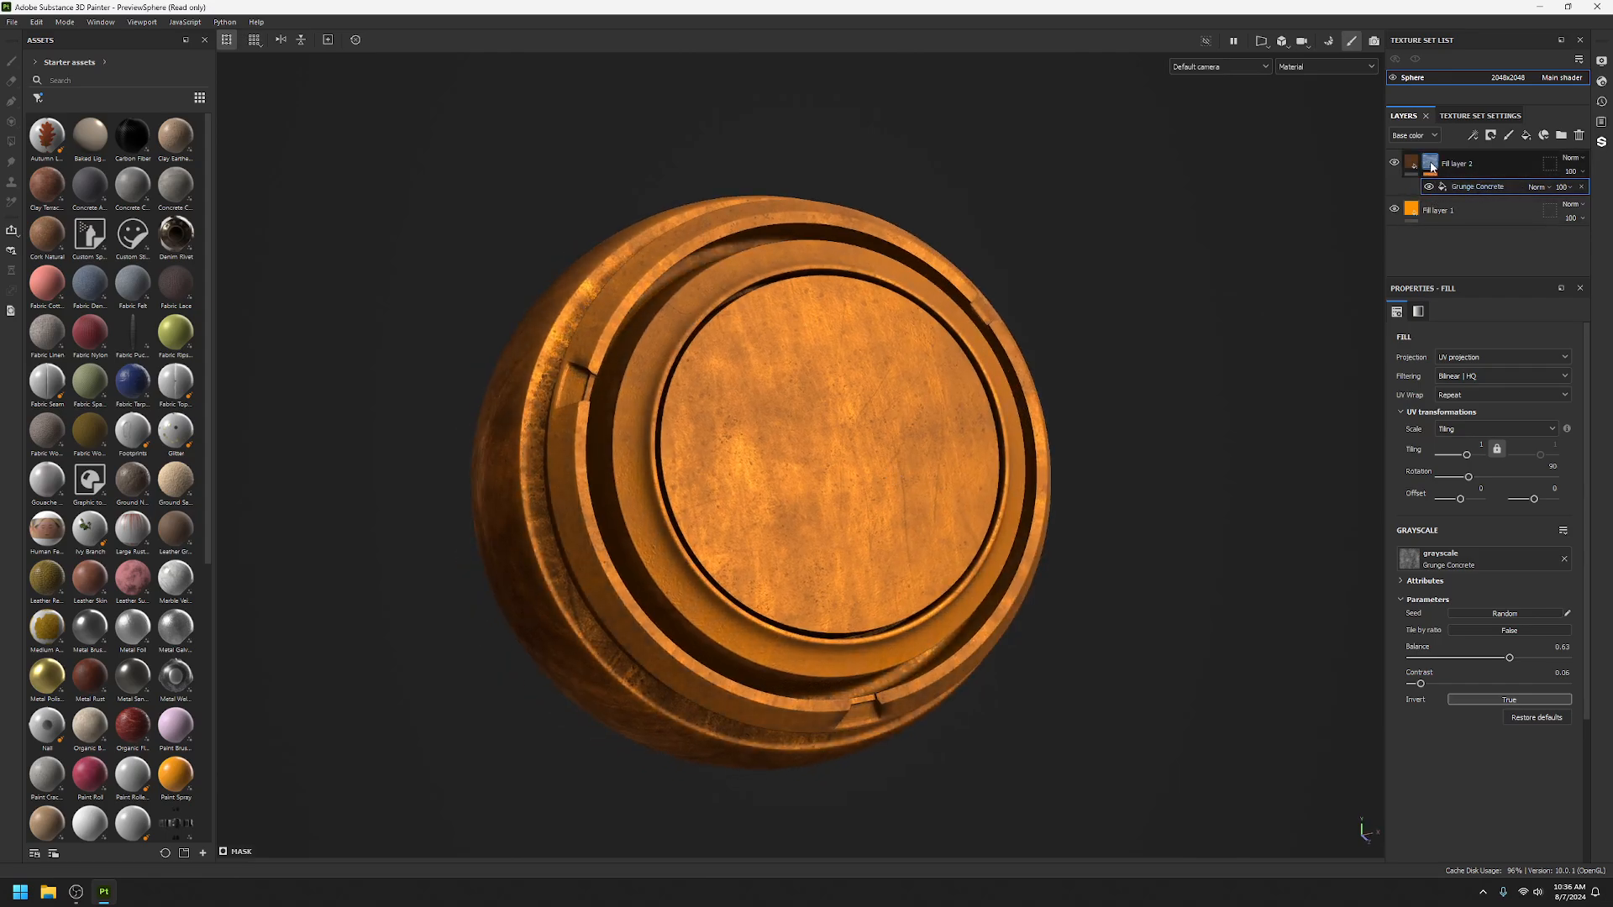
right_click(1432, 166)
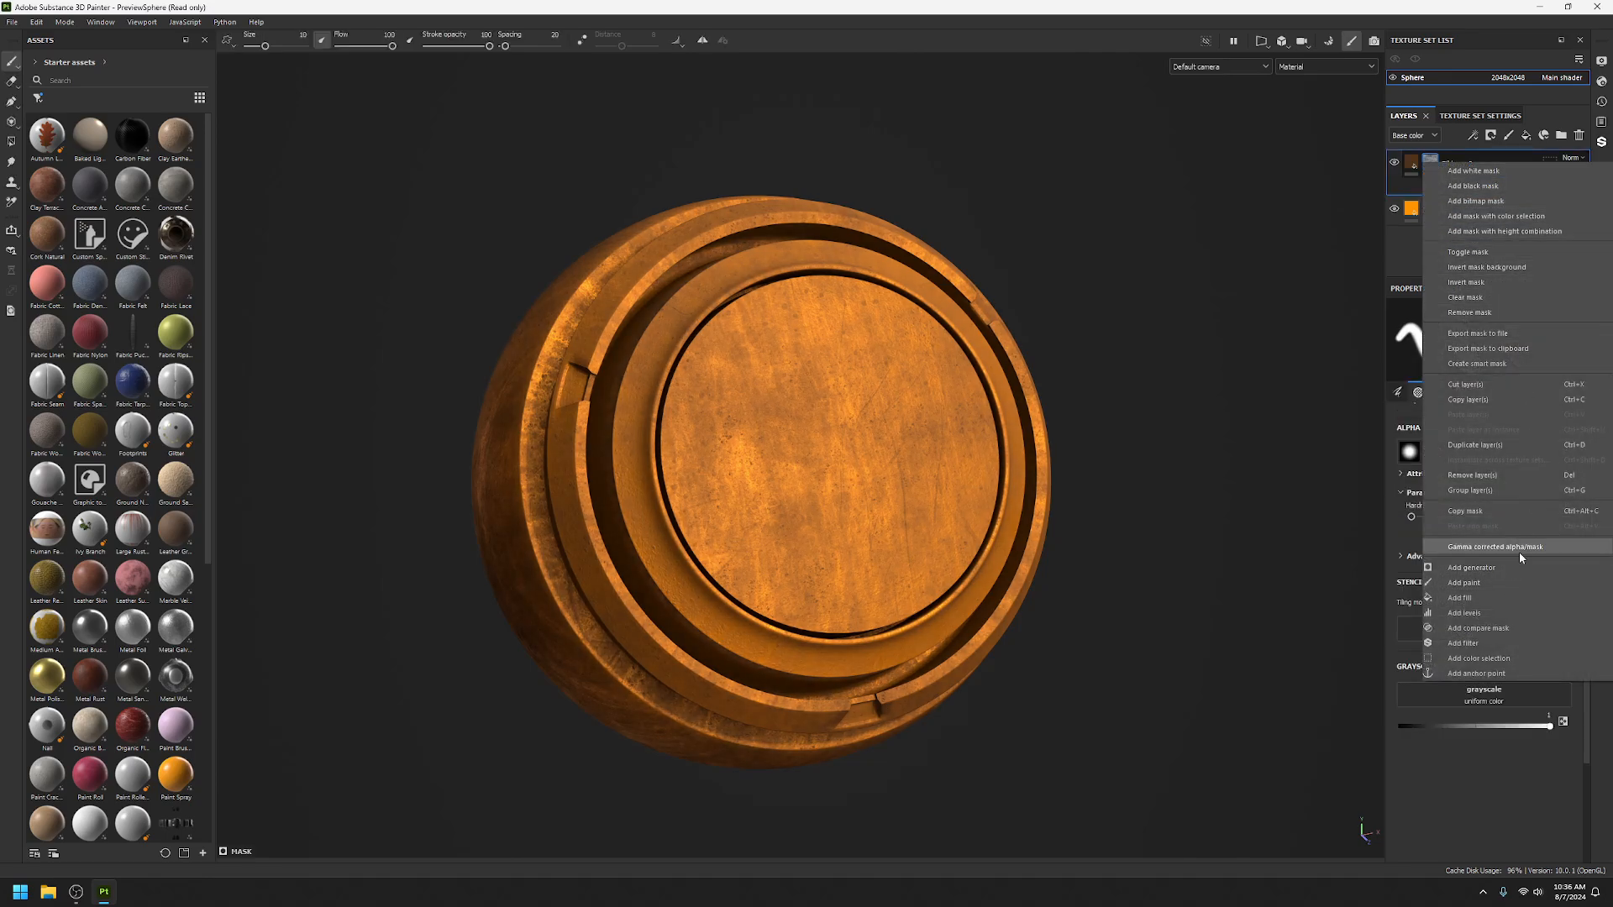
left_click(1520, 600)
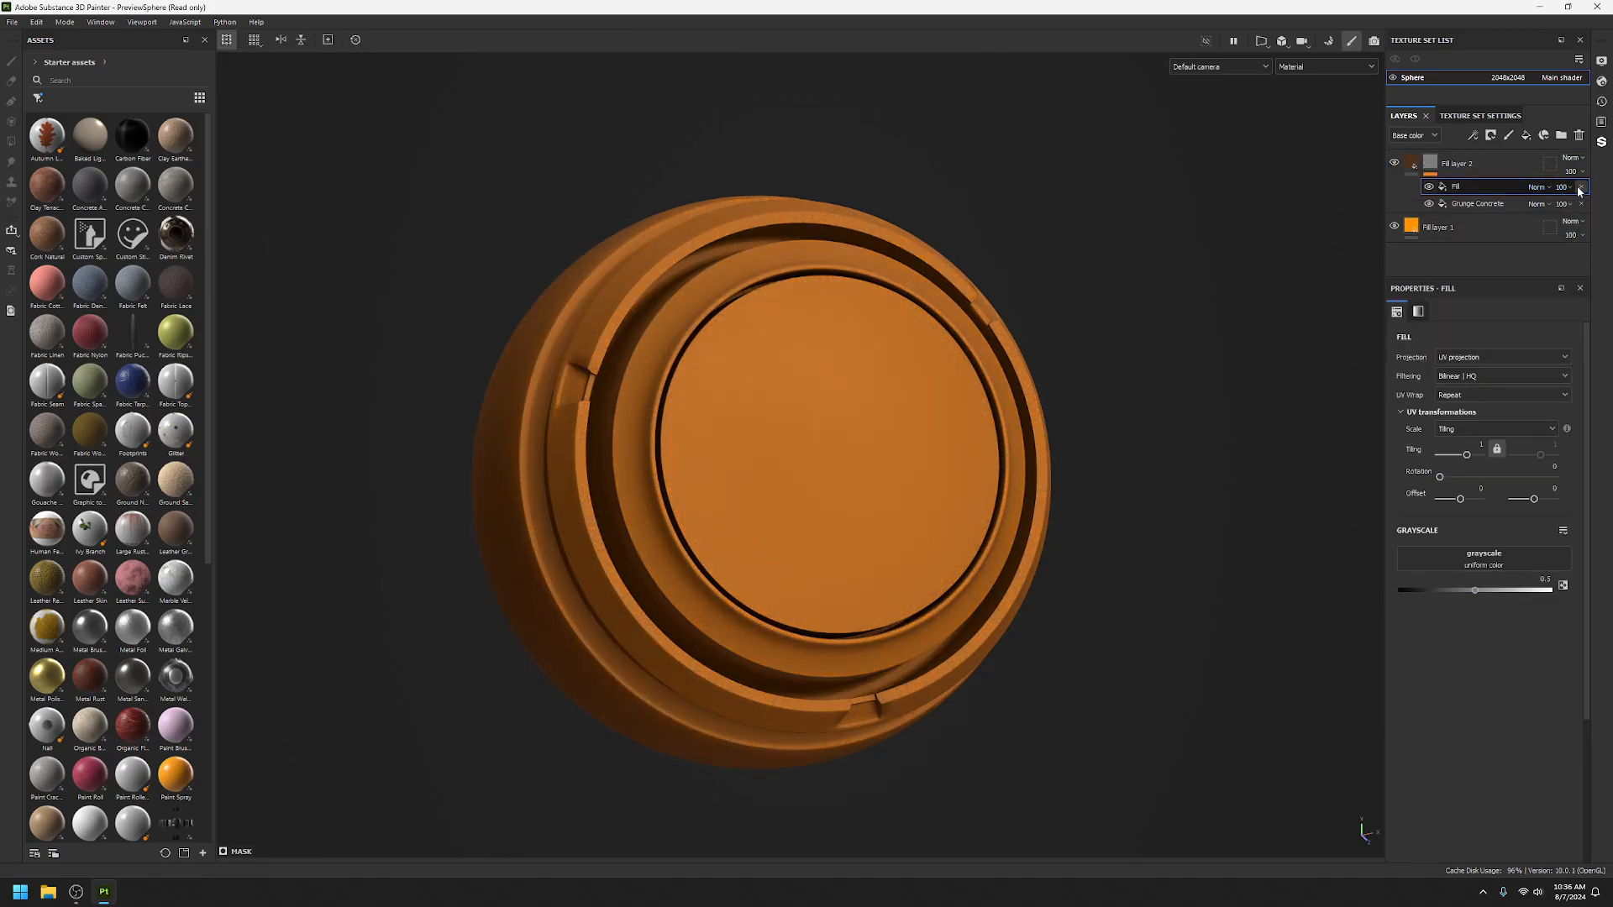
left_click(1487, 560)
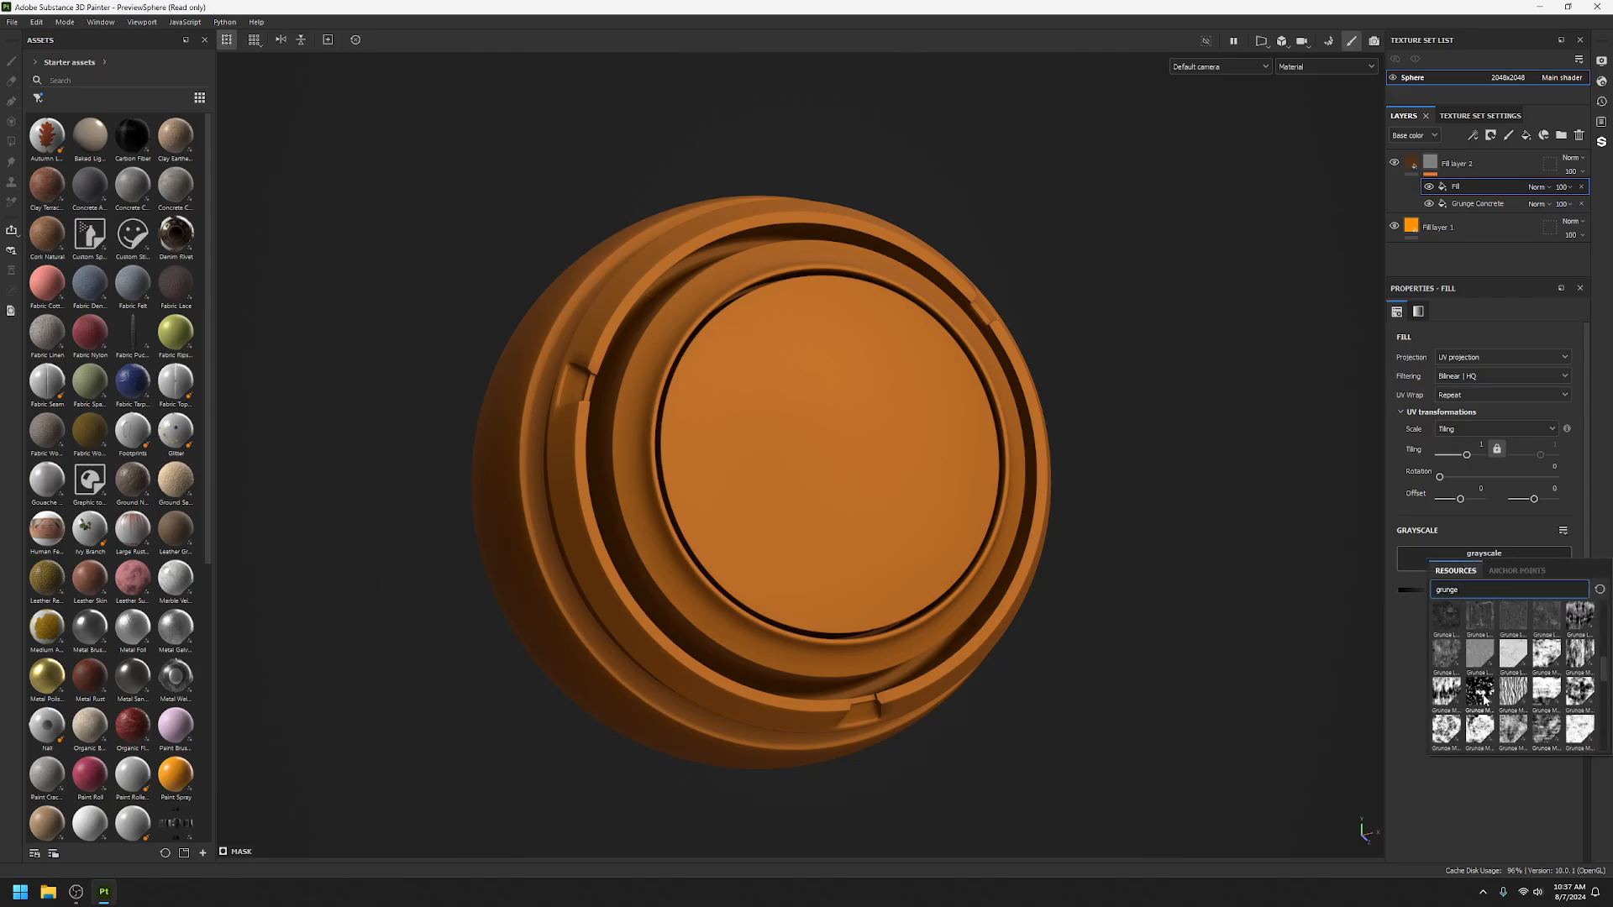
scroll(1509, 693, "down", 3)
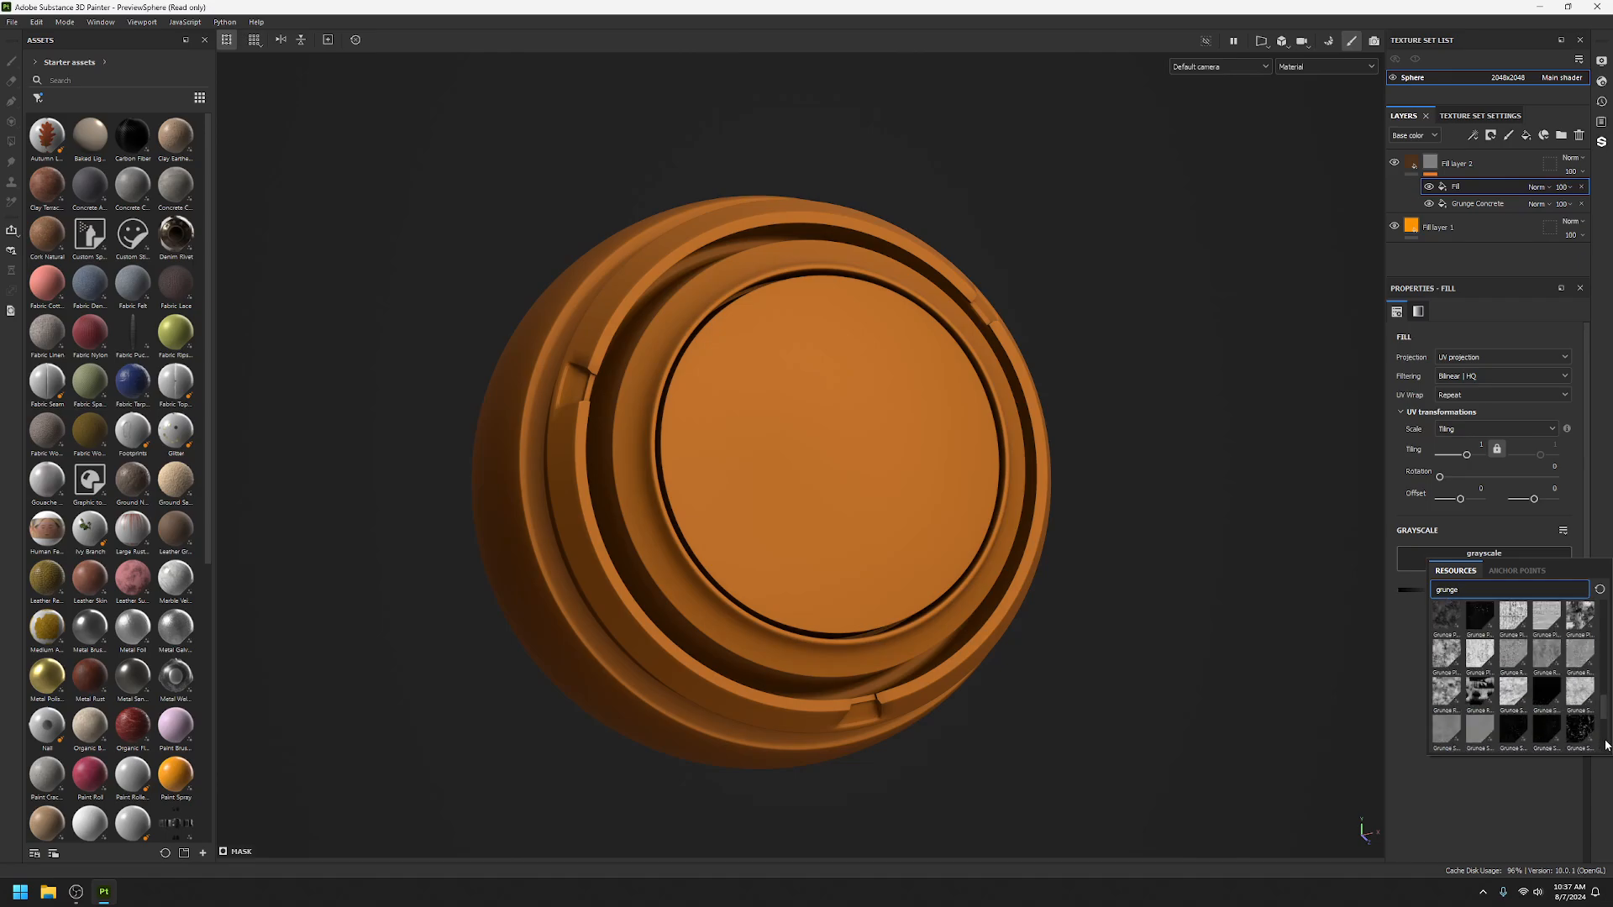
left_click(1582, 727)
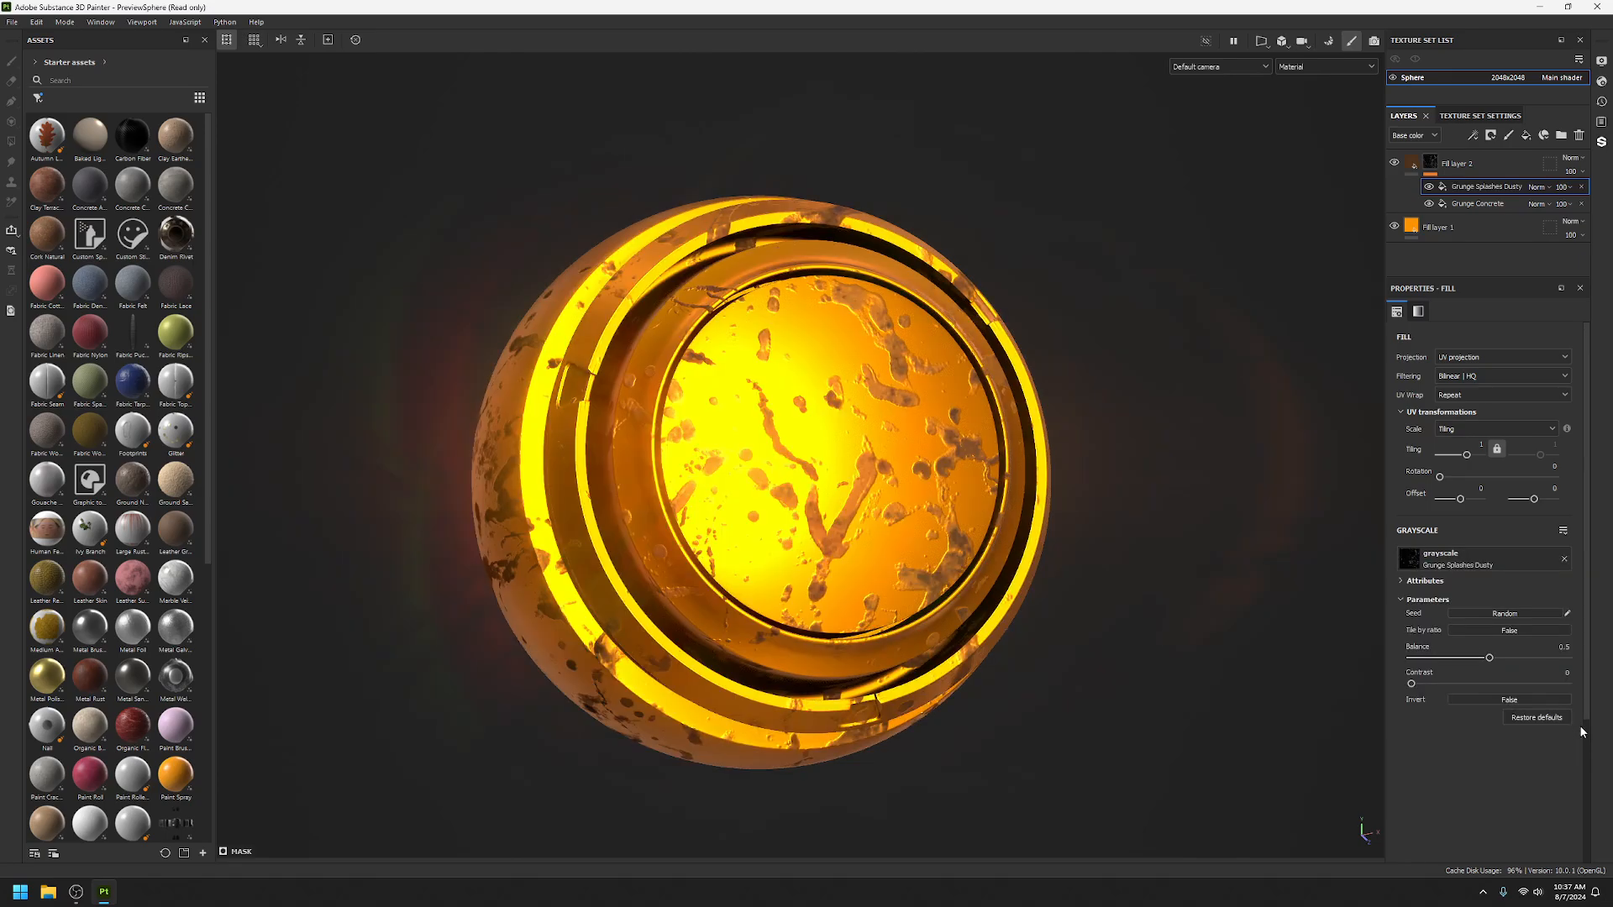
Try Multiply blending on the Grunge Splashes Dusty and Grunge Concrete mask fills, returning Grunge Concrete to Normal.
left_click(1545, 186)
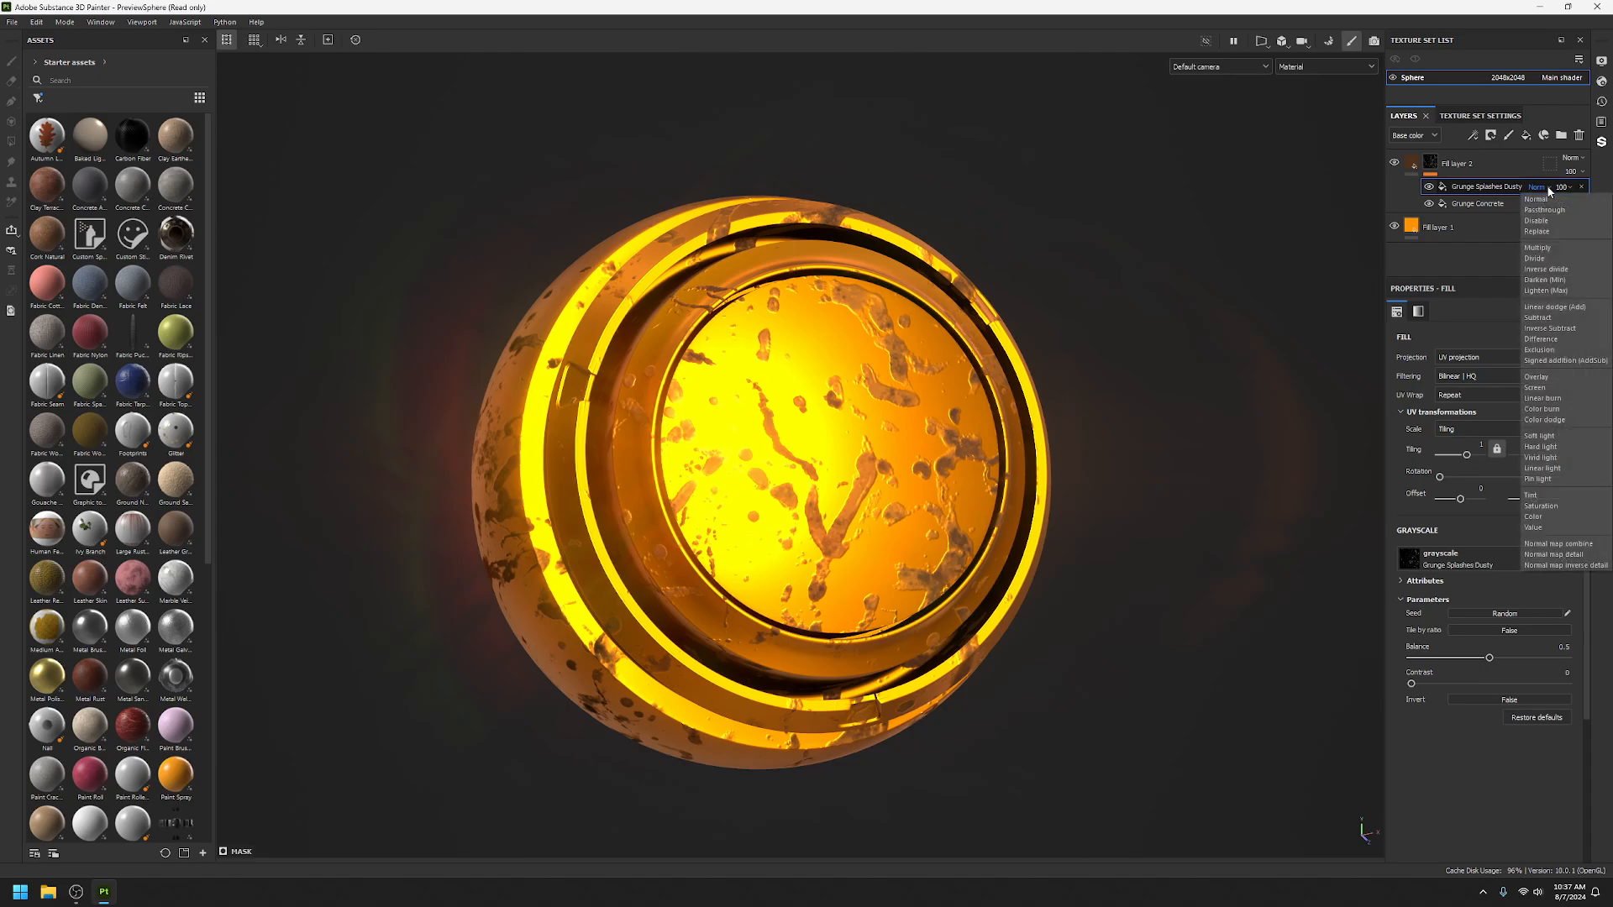
left_click(1542, 248)
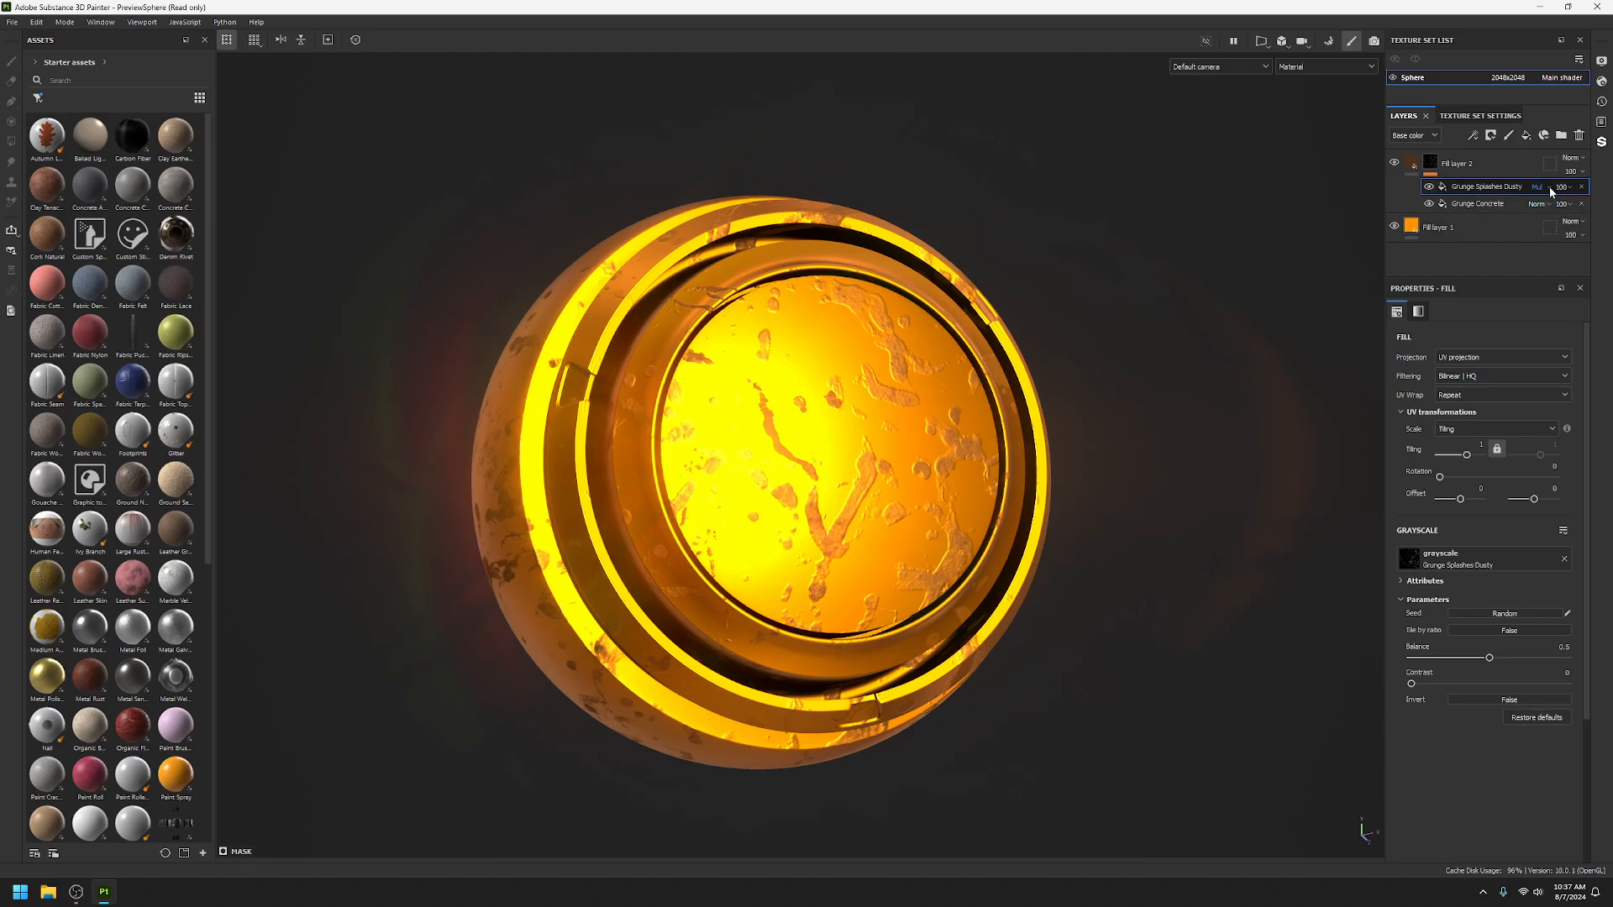
left_click(1549, 186)
left_click(1549, 200)
left_click(1547, 204)
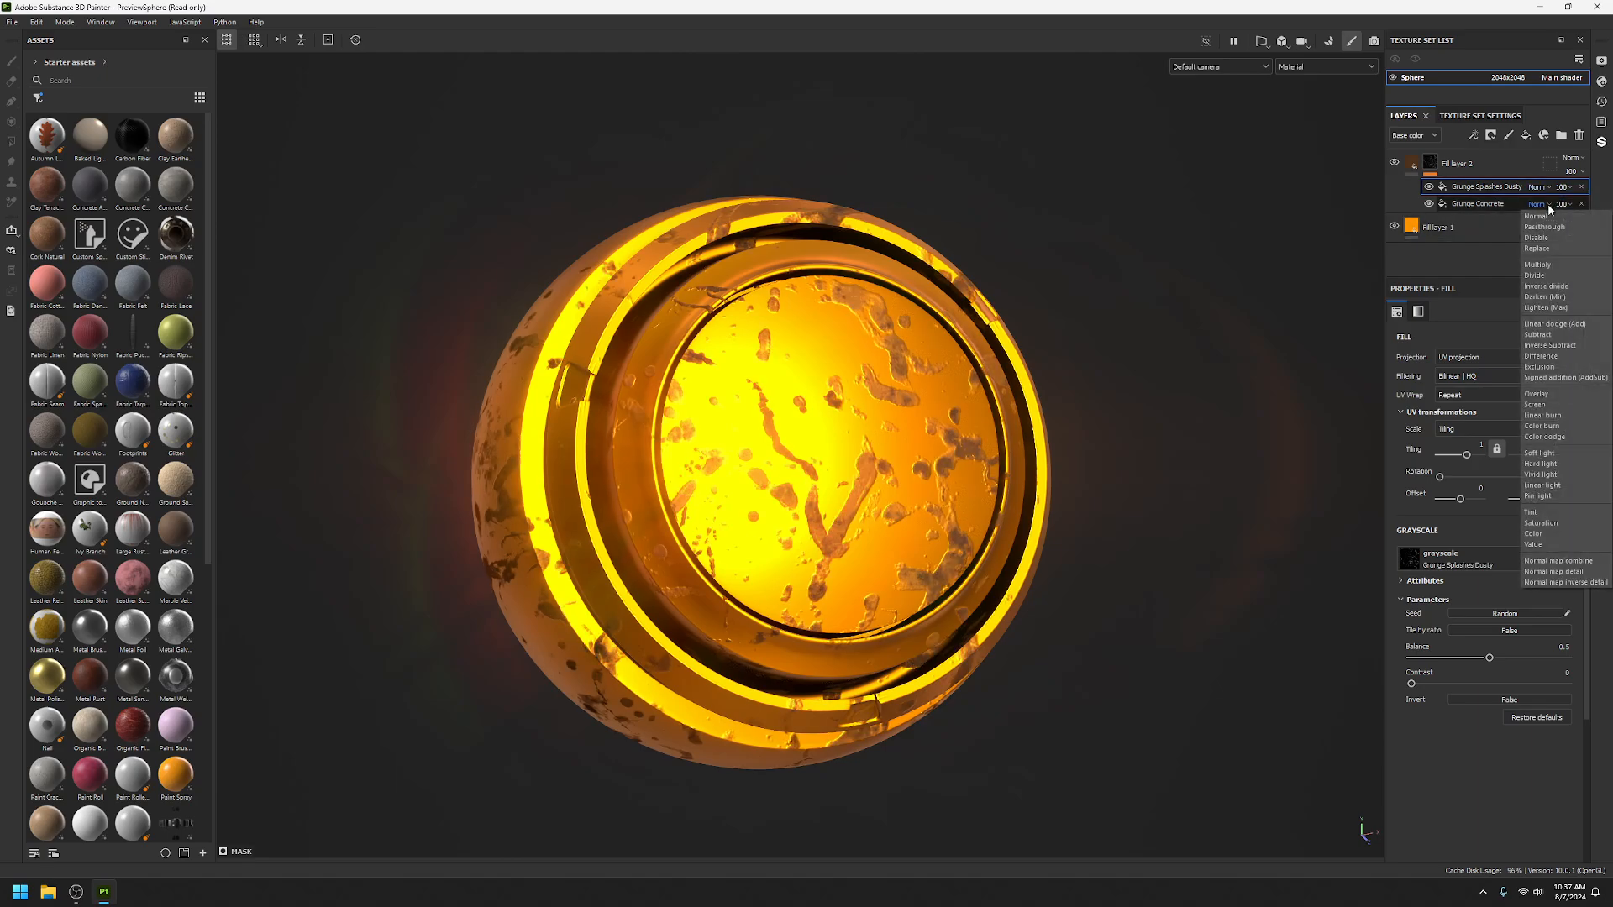
left_click(1552, 265)
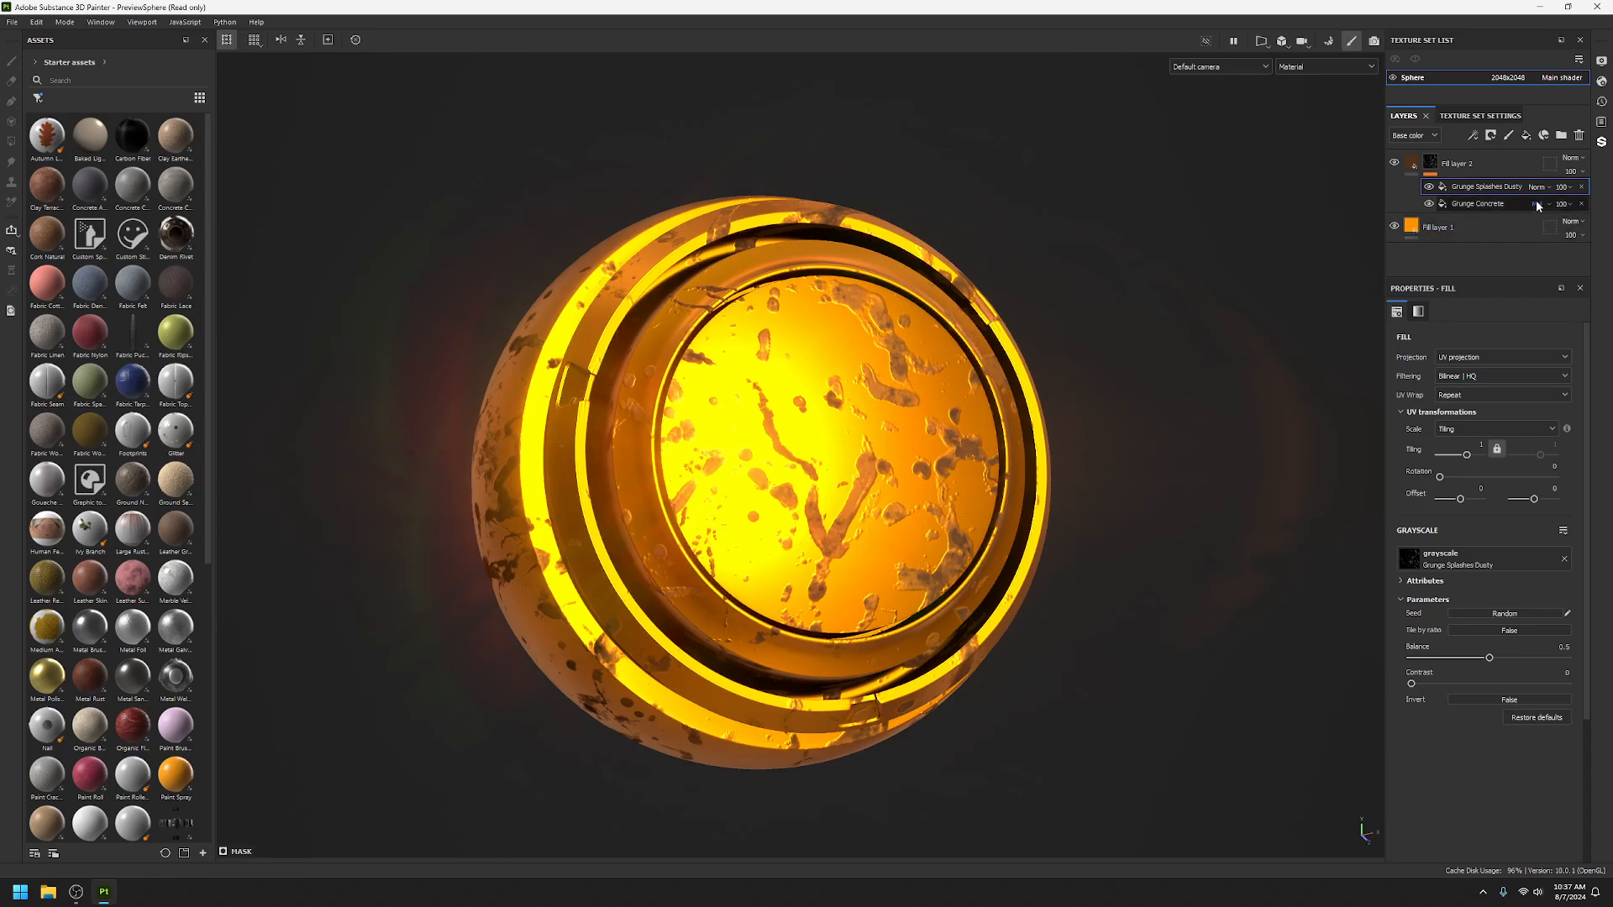
left_click(1536, 186)
left_click(1537, 248)
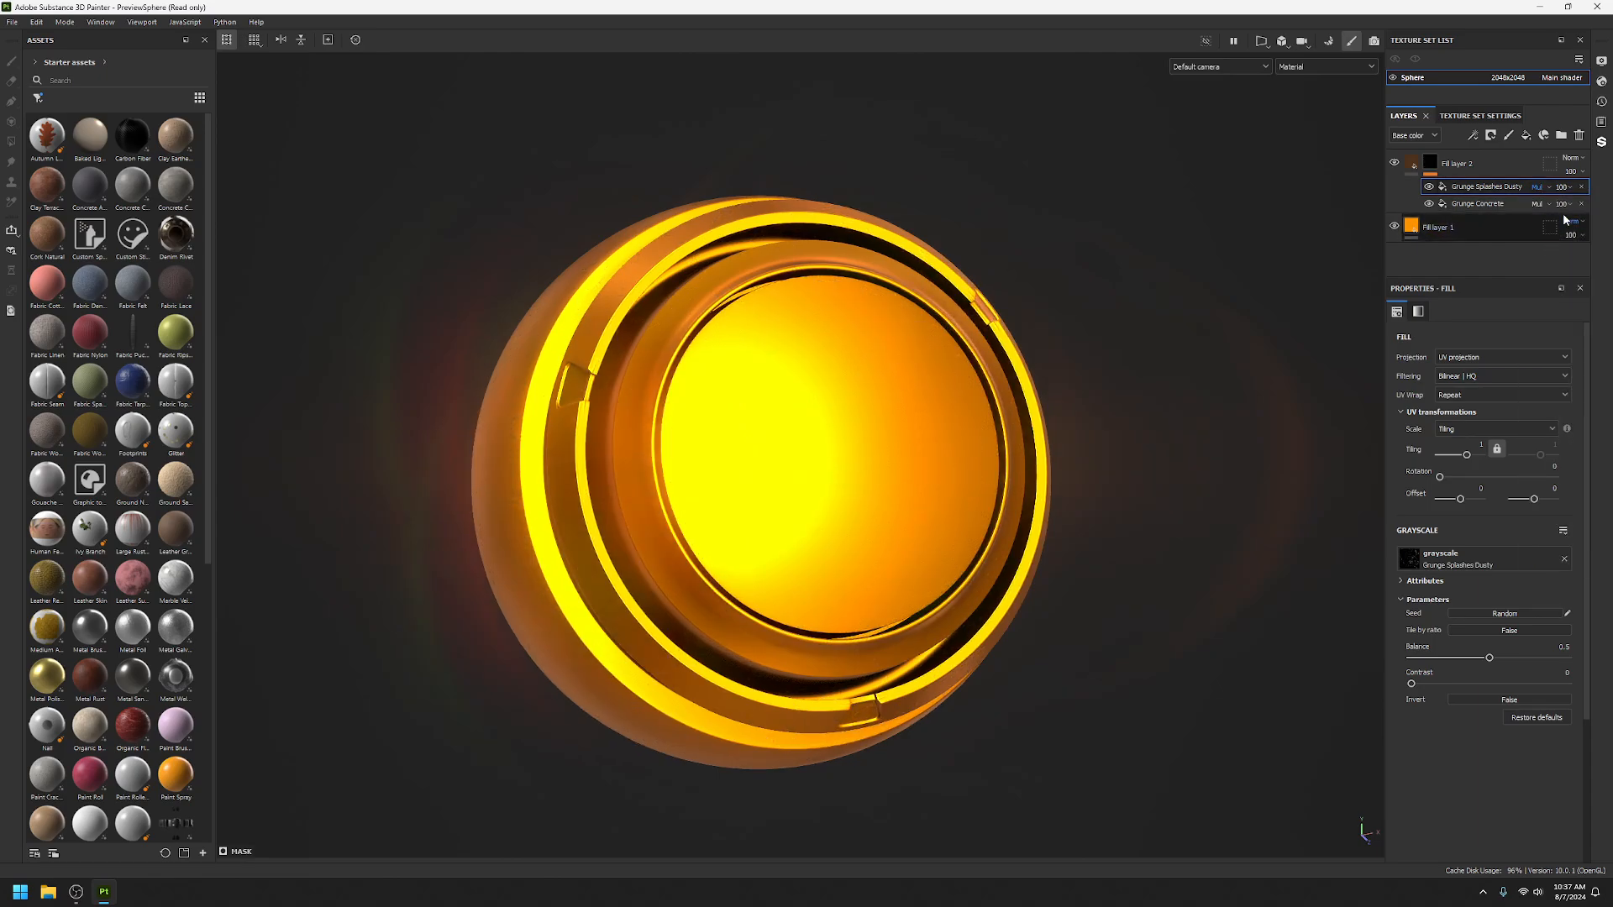
left_click(1548, 204)
left_click(1549, 220)
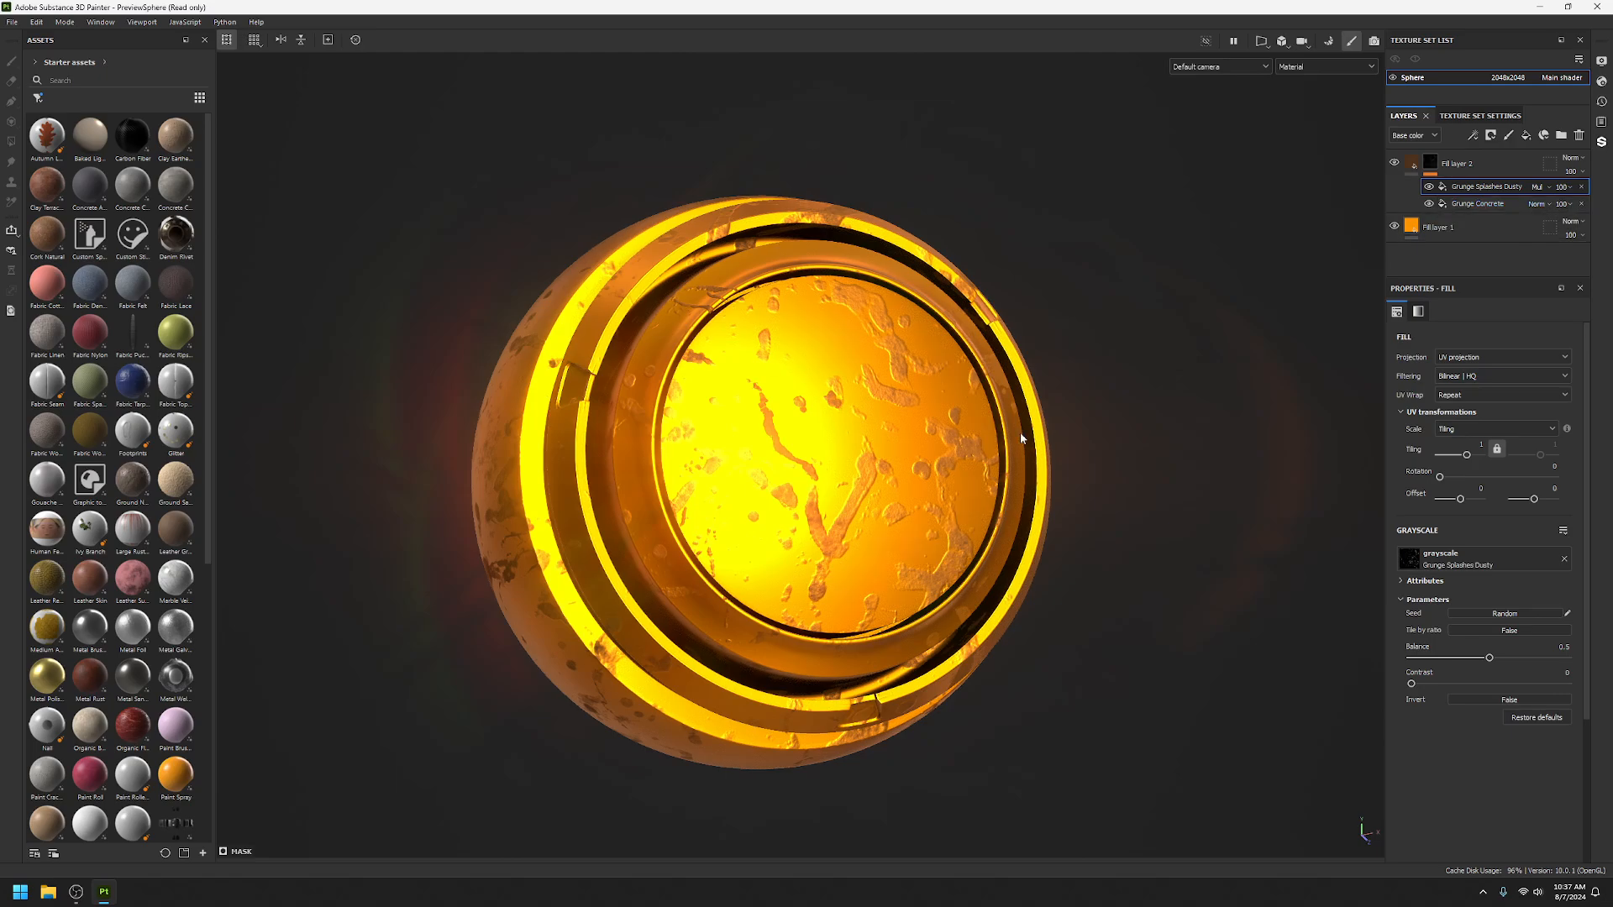
left_click_drag(1023, 439, 974, 441, "alt")
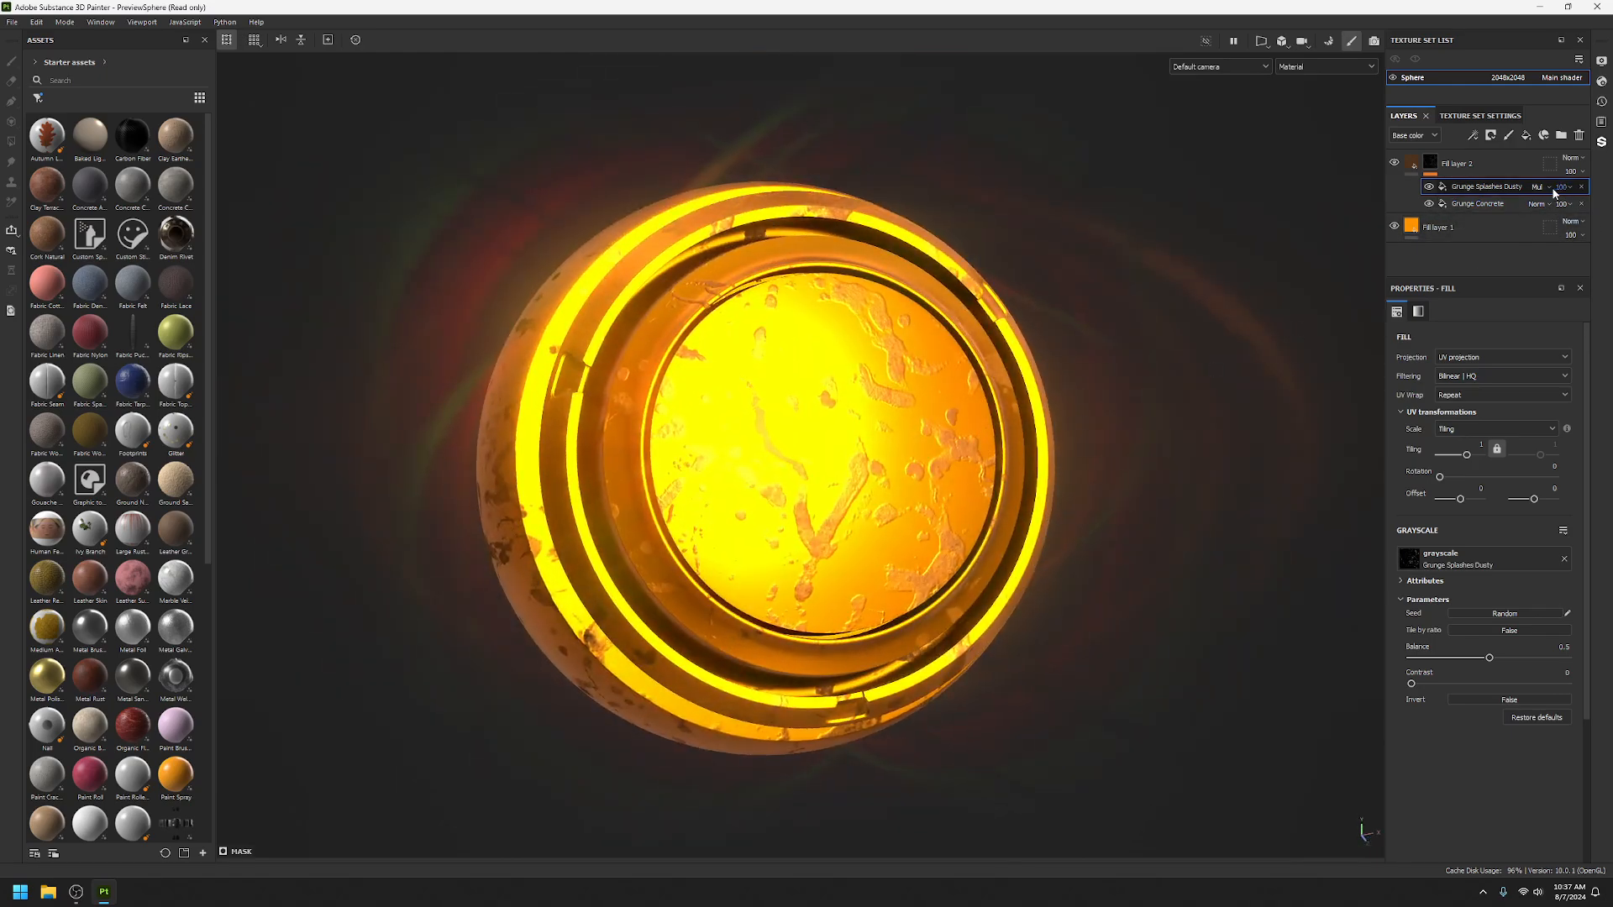
Set the Grunge Splashes Dusty fill's blending mode to Lighten (Max) and compare the sphere with the fill hidden and shown.
left_click(1536, 186)
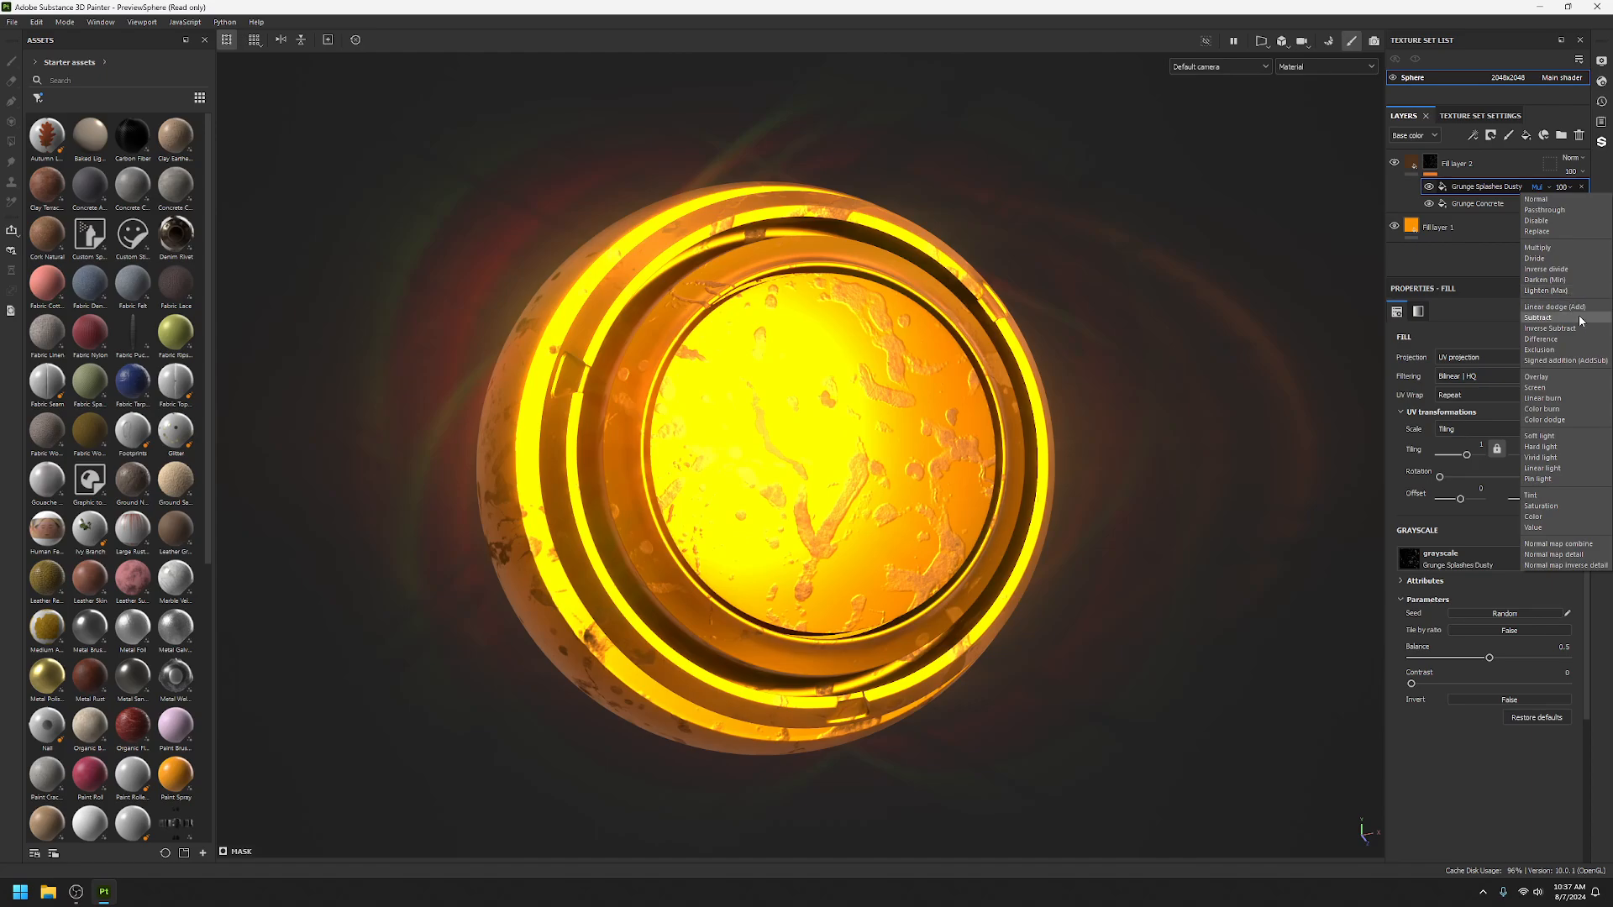
left_click(1585, 290)
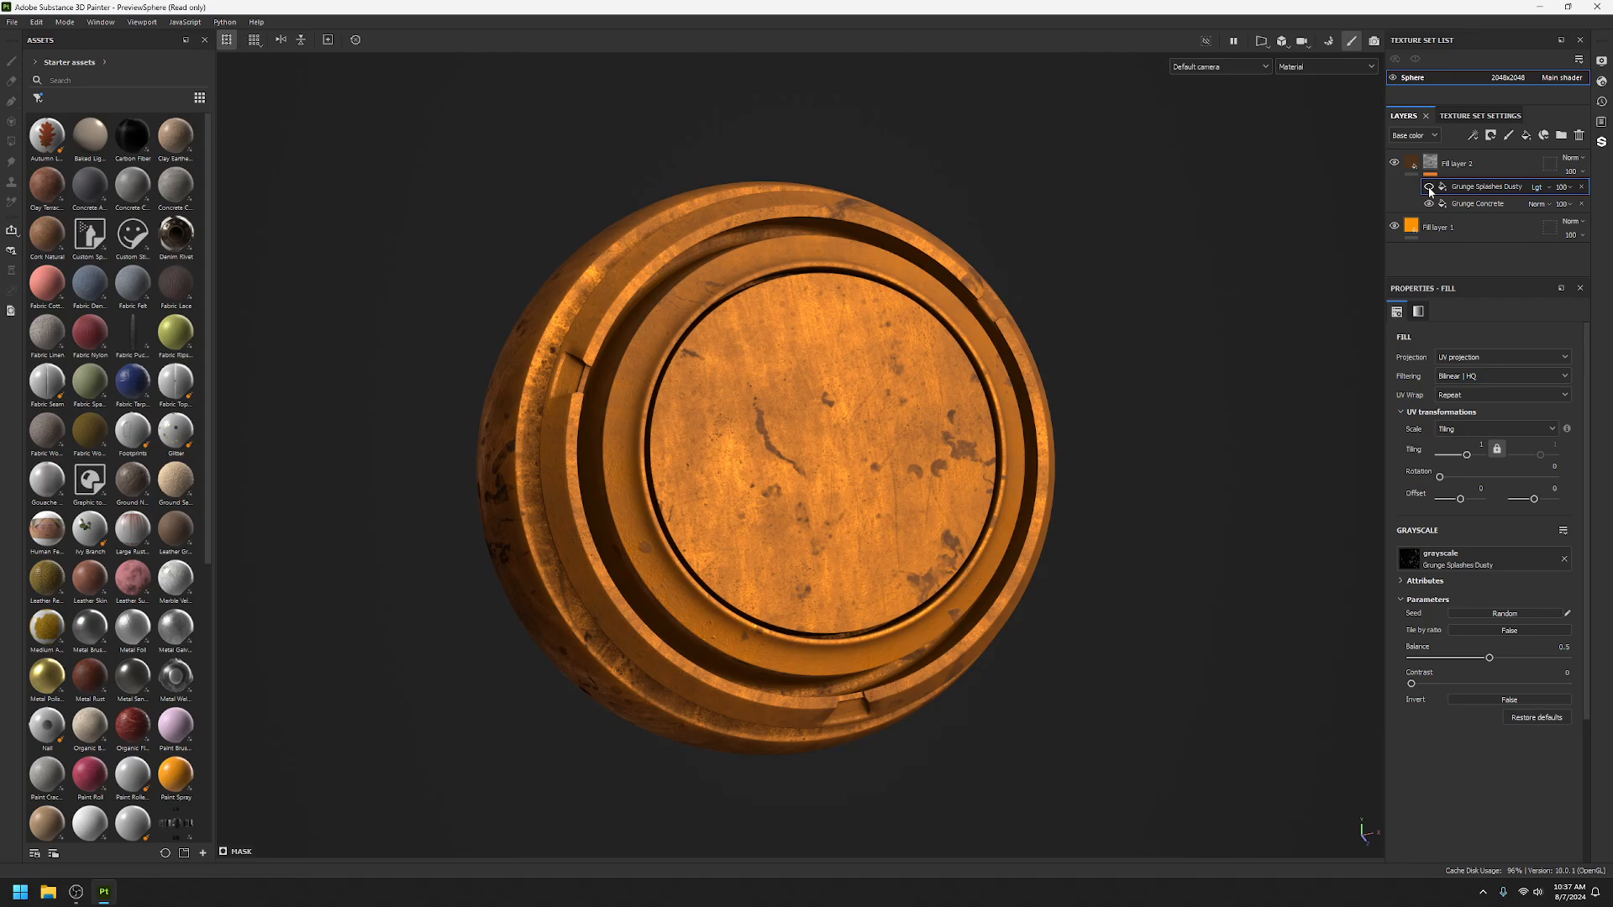
left_click(1429, 187)
left_click(1428, 187)
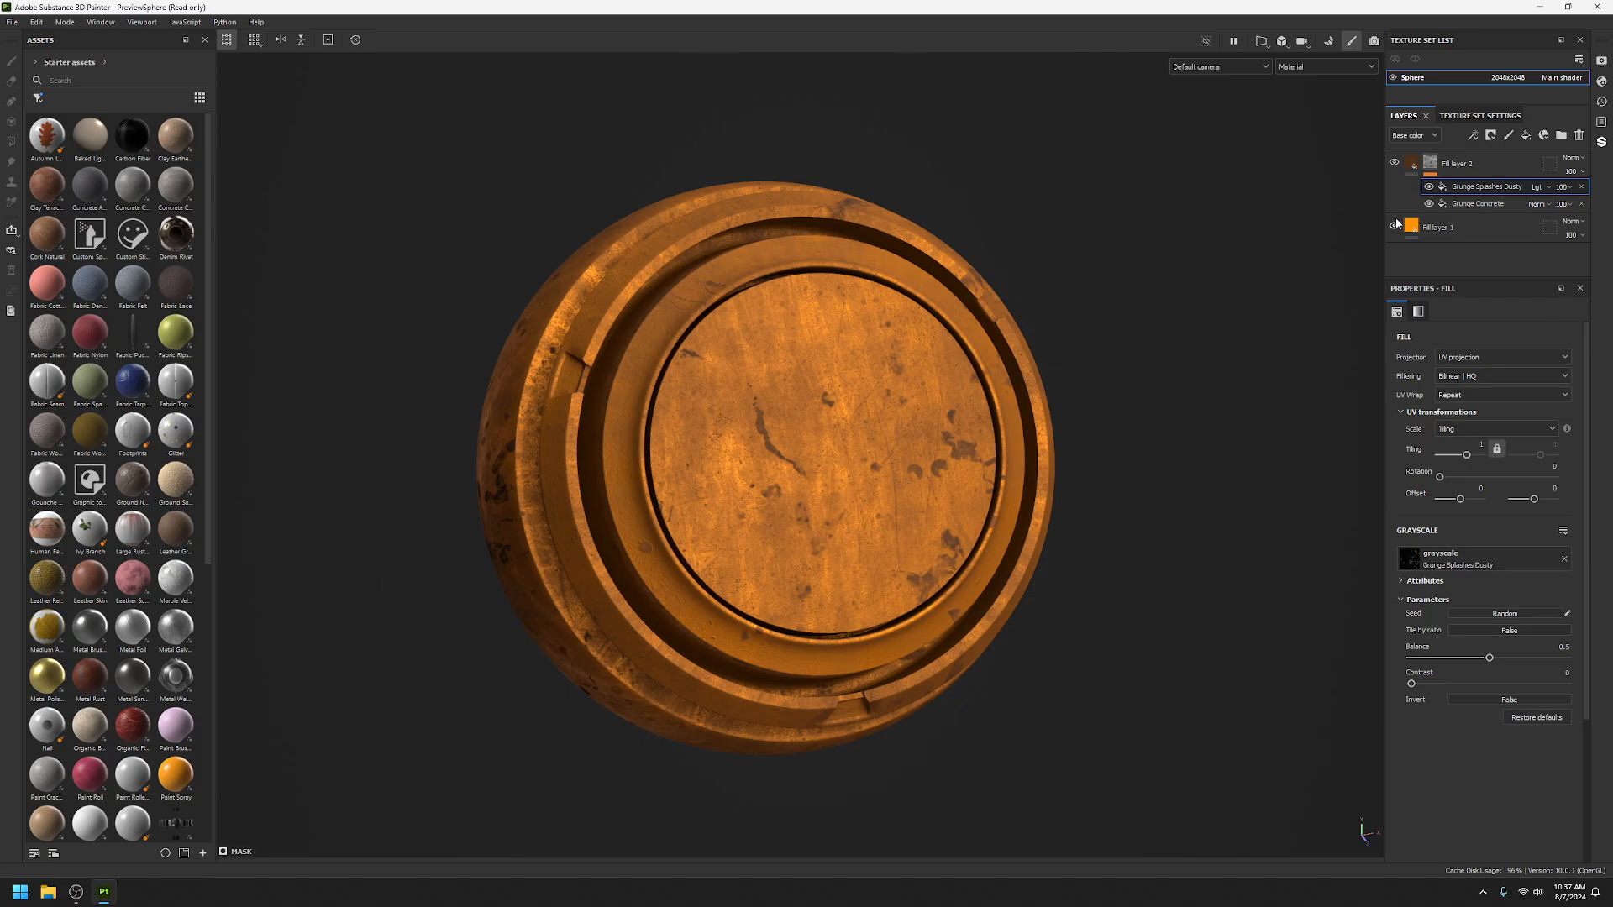
left_click_drag(811, 493, 875, 421, "alt")
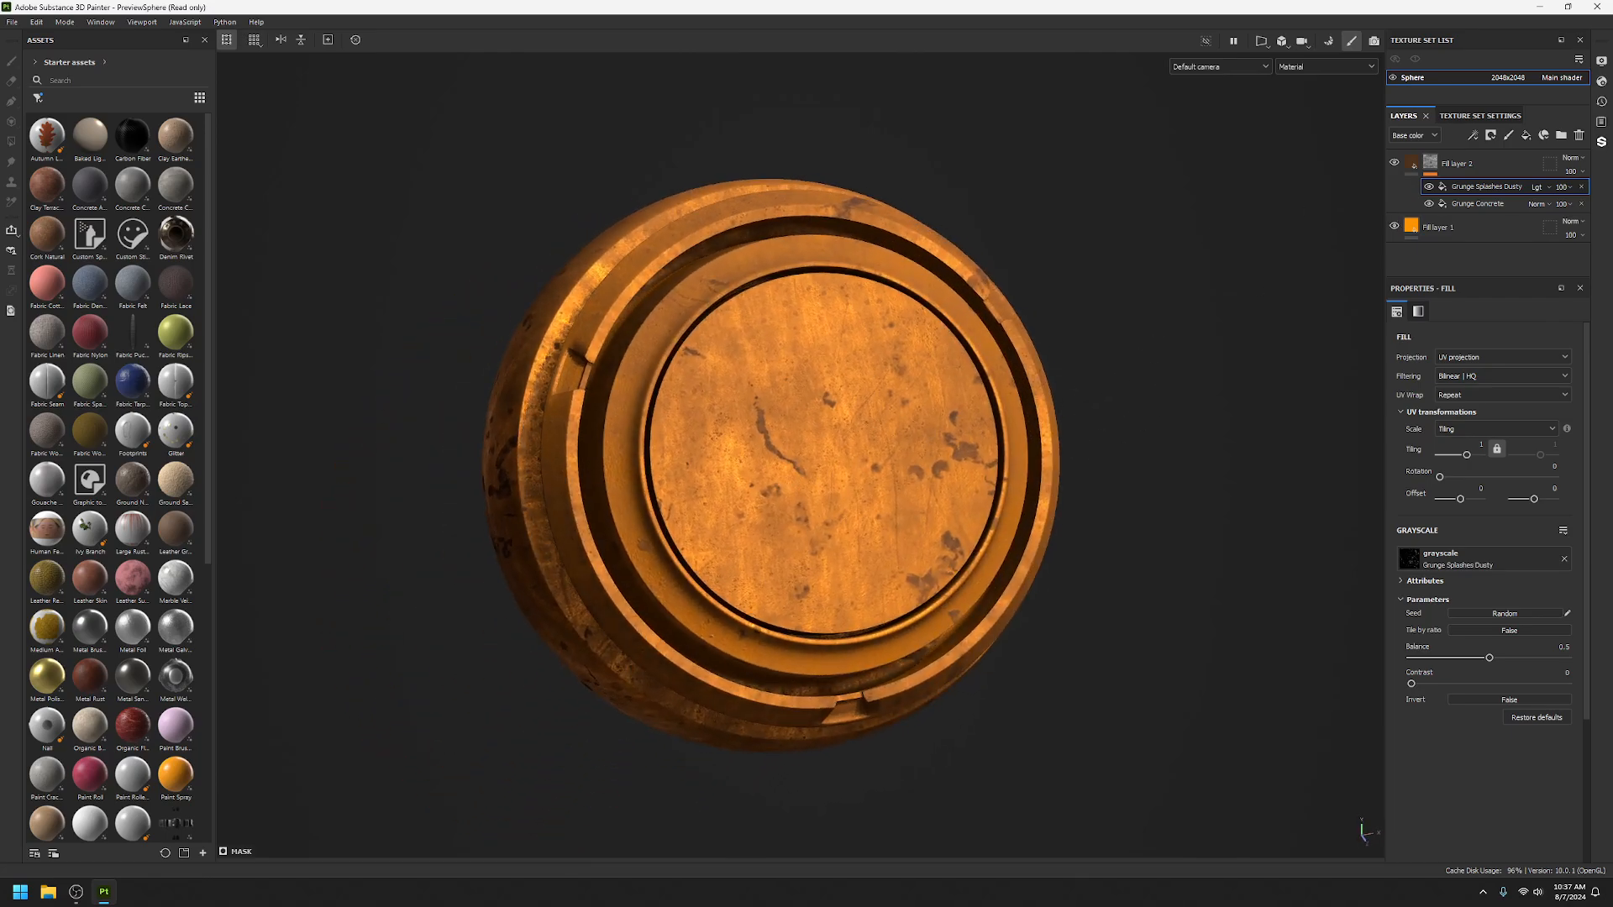
Delete the Grunge Splashes Dusty fill from the brown layer's mask.
left_click(1569, 187)
mouse_move(1605, 209)
left_mouse_down()
mouse_move(1551, 214)
mouse_move(1606, 207)
mouse_move(1554, 227)
mouse_move(1605, 226)
mouse_move(1552, 227)
mouse_move(1606, 226)
left_mouse_up()
left_click(1568, 204)
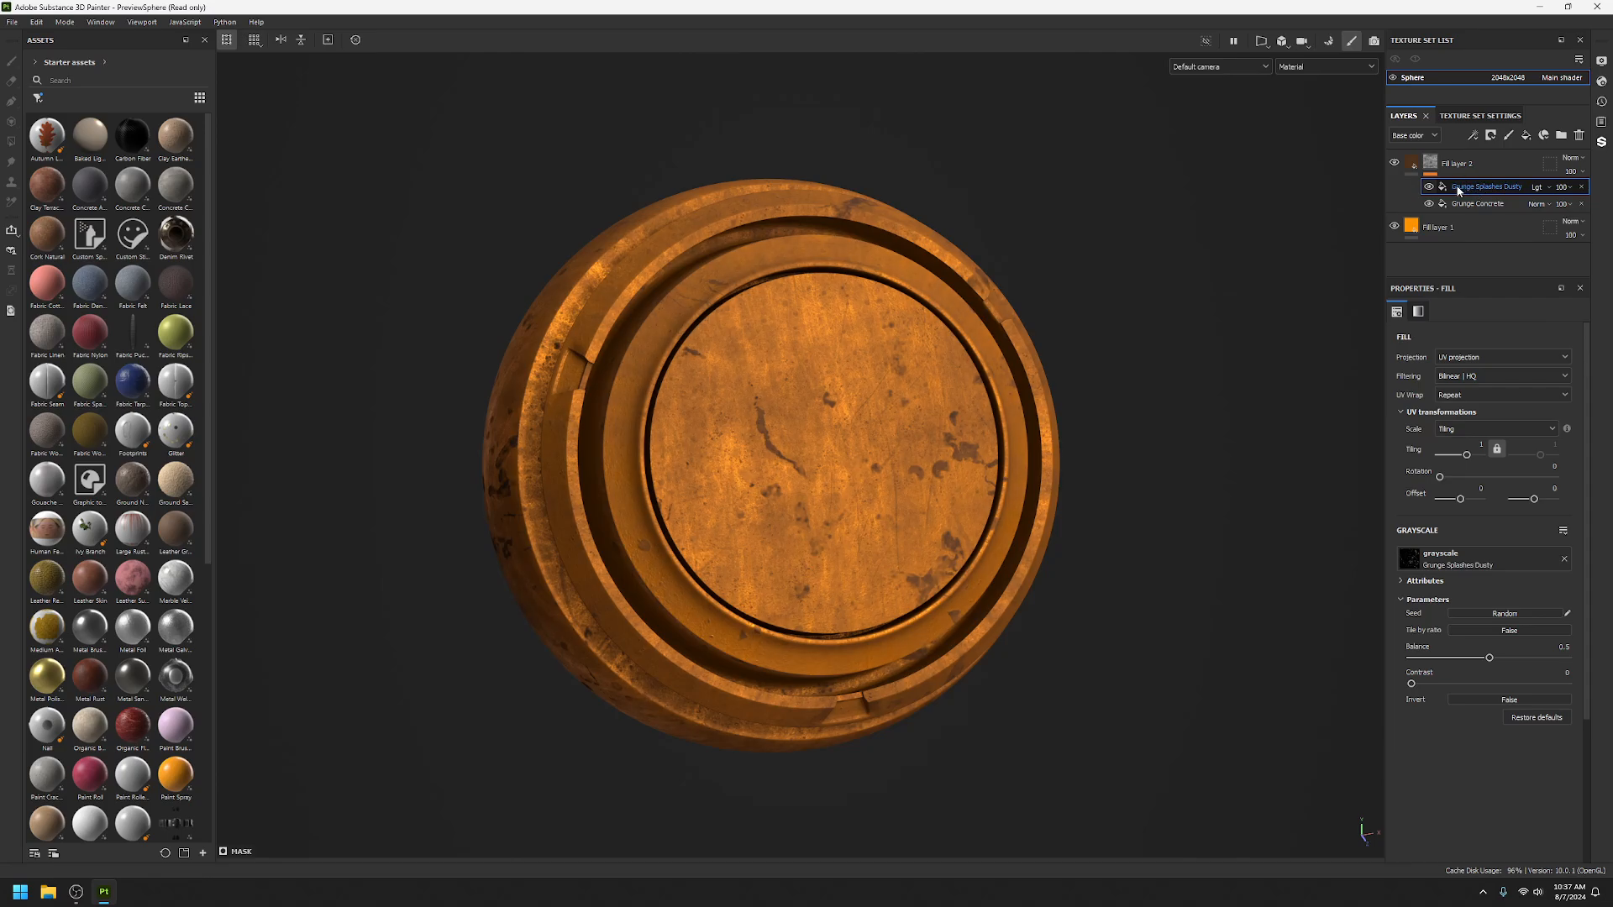
left_click(1582, 188)
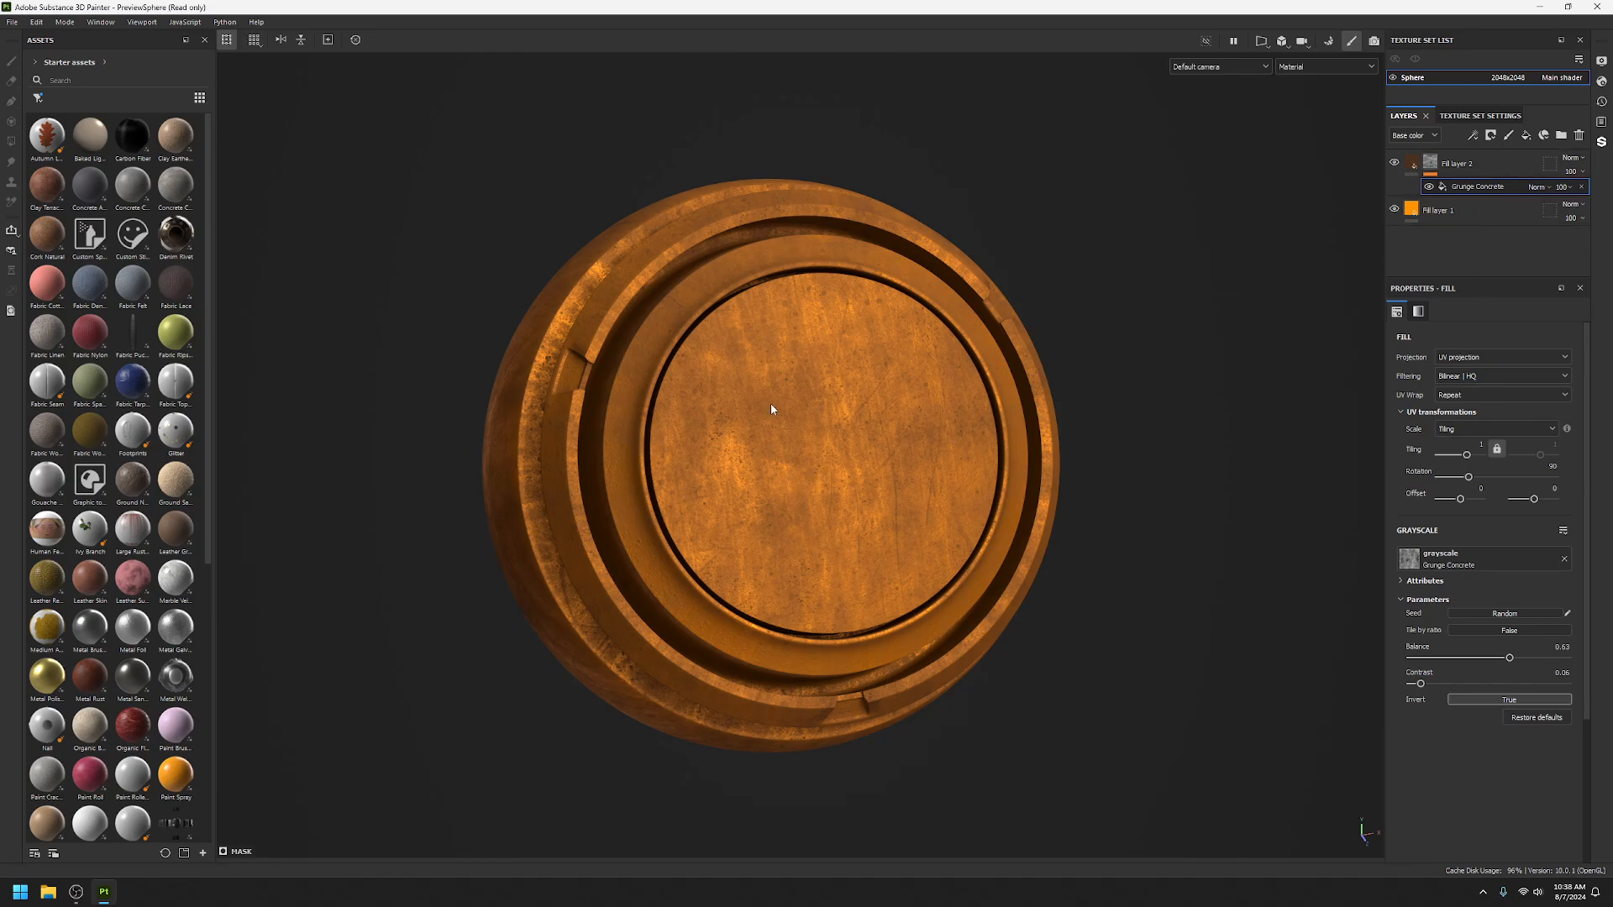
Duplicate the brown fill layer together with its Grunge Concrete mask.
left_click(1501, 164)
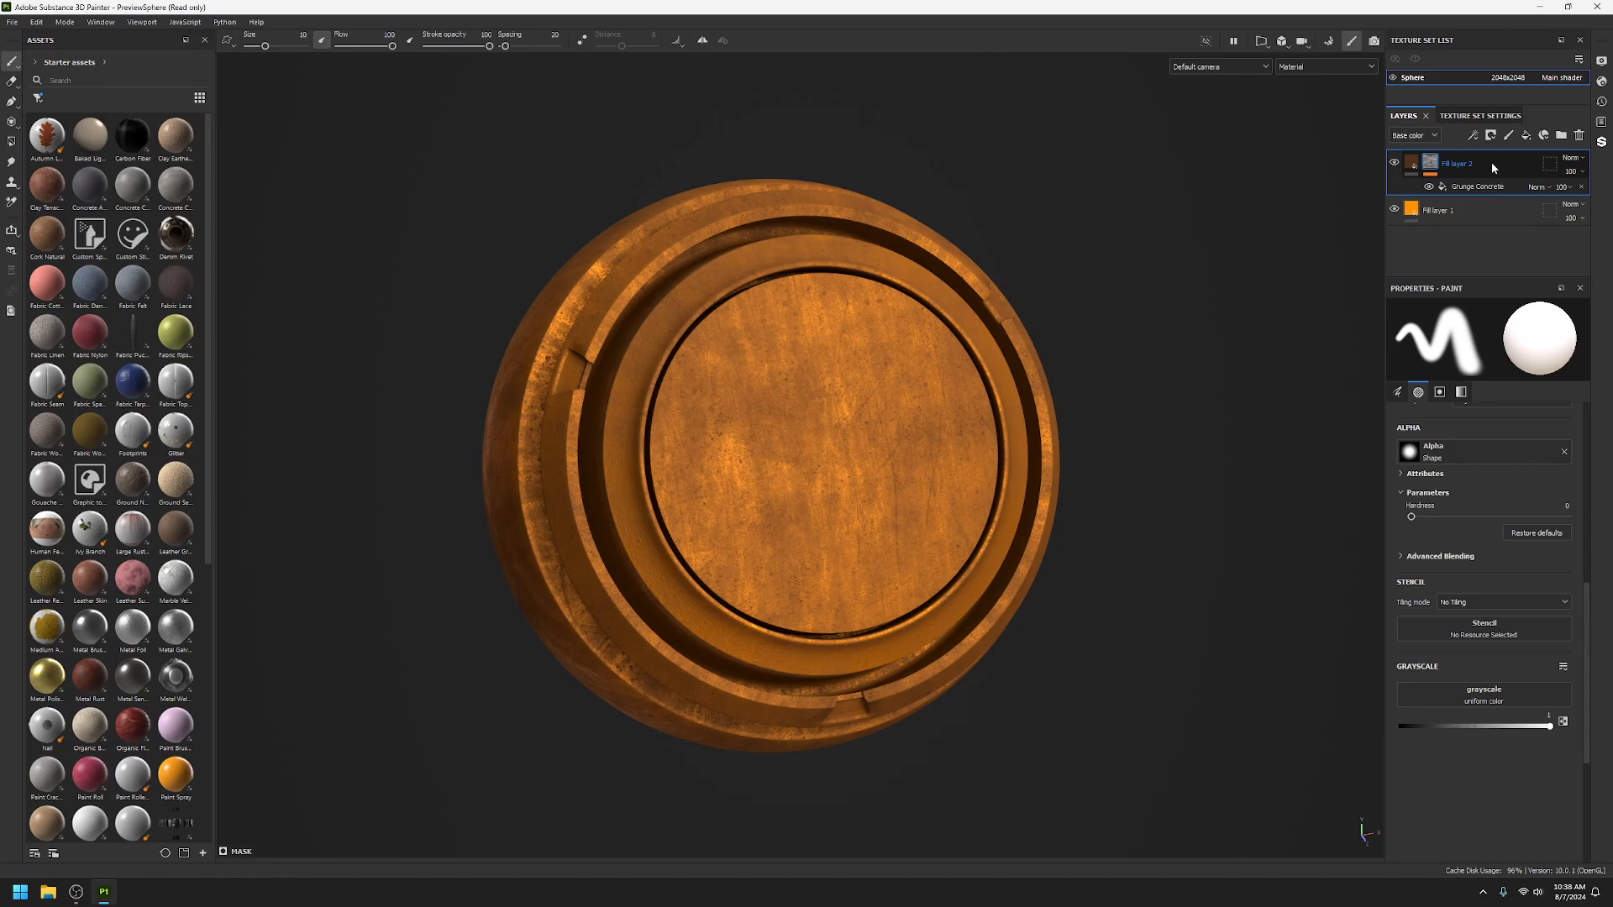
left_click(1410, 160)
right_click(1408, 160)
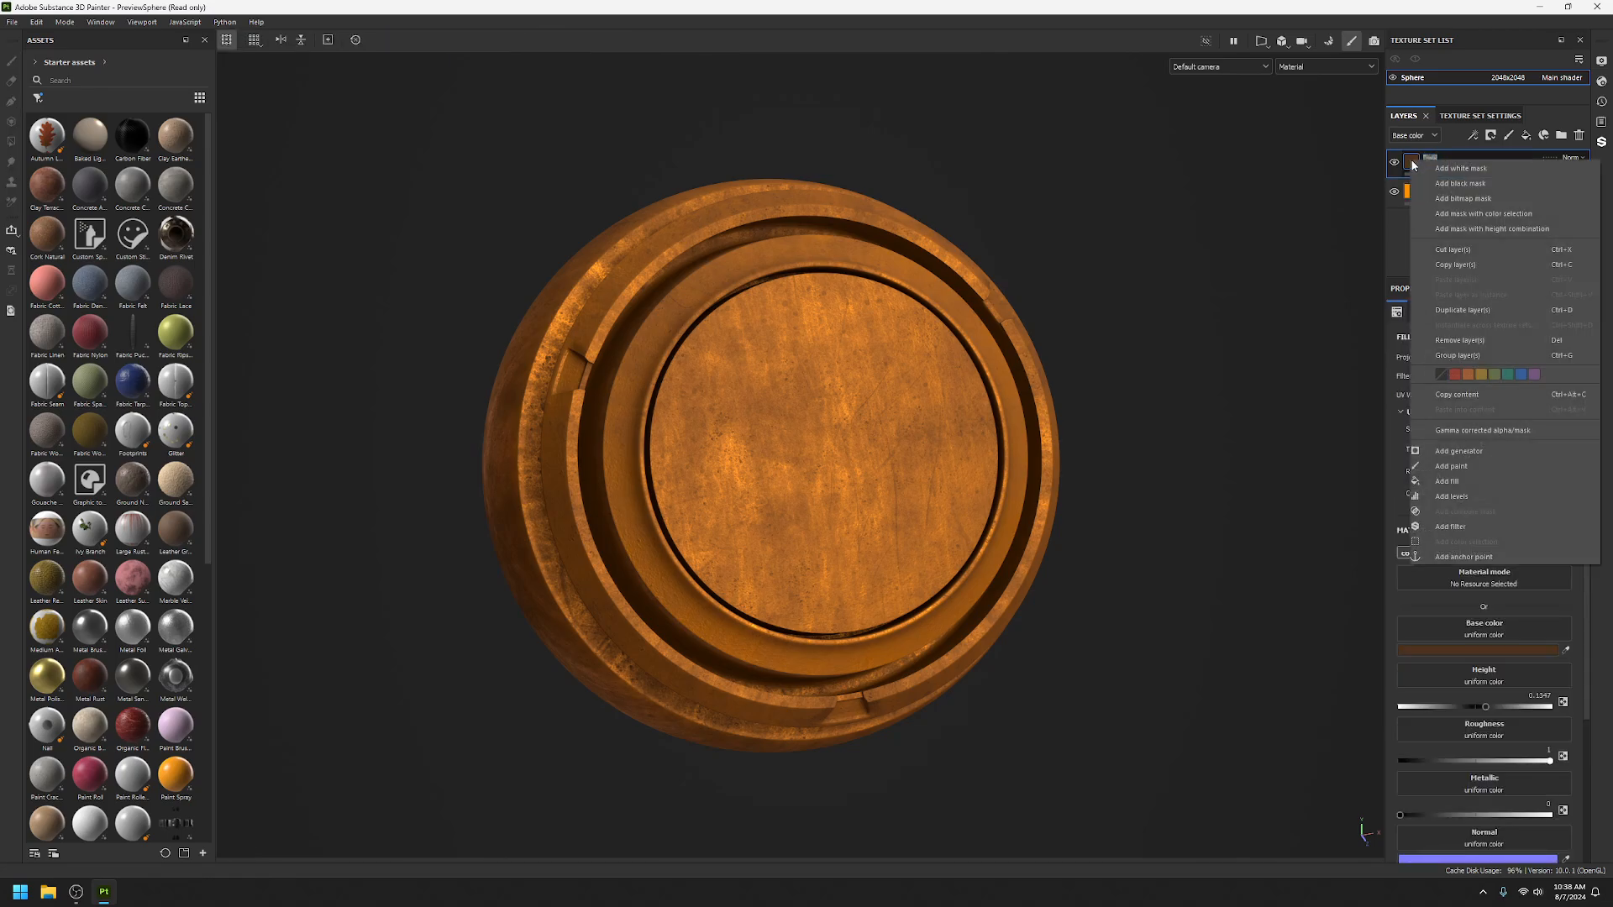
left_click(1502, 310)
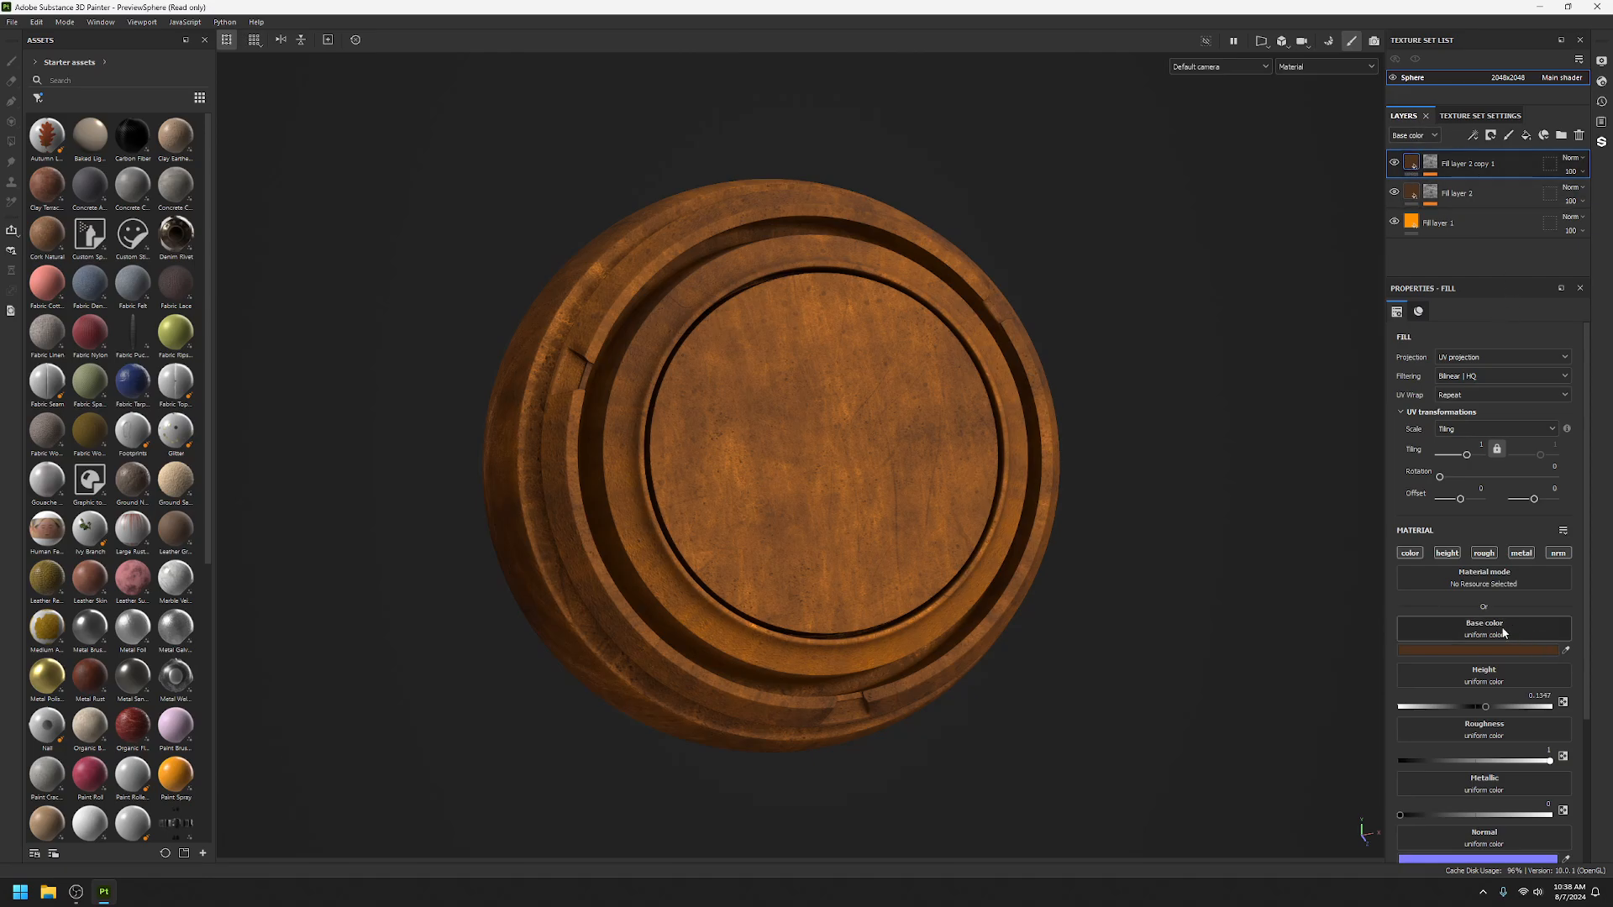
Set the duplicated layer's base color to dark green 1F2510 and its height to -0.2980.
left_click(1490, 652)
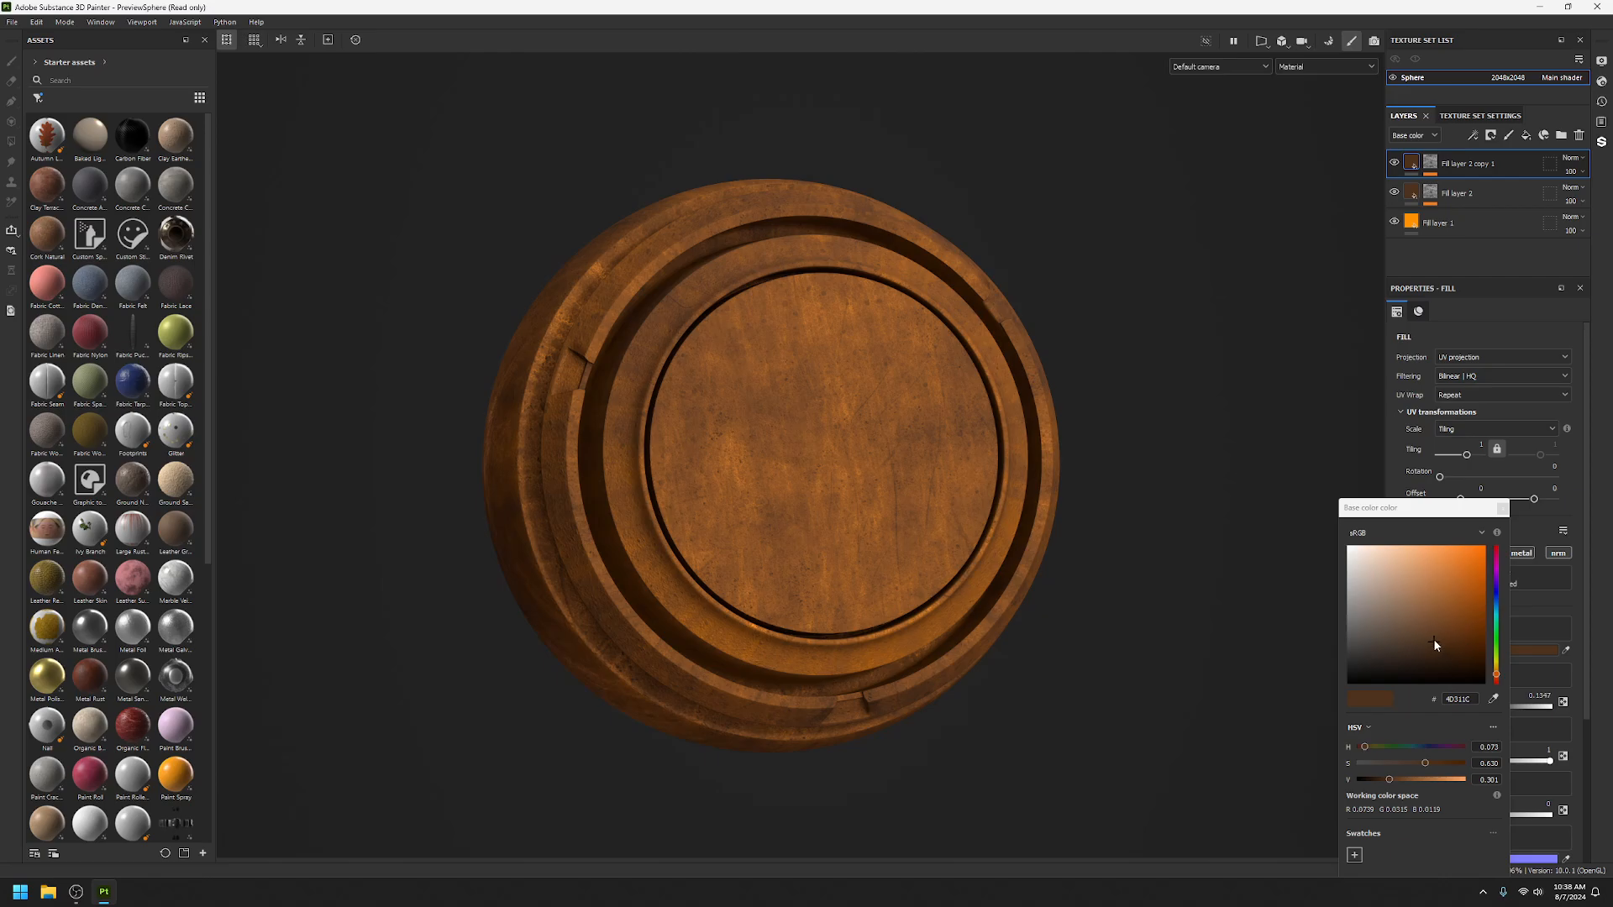
left_click_drag(1433, 638, 1500, 657)
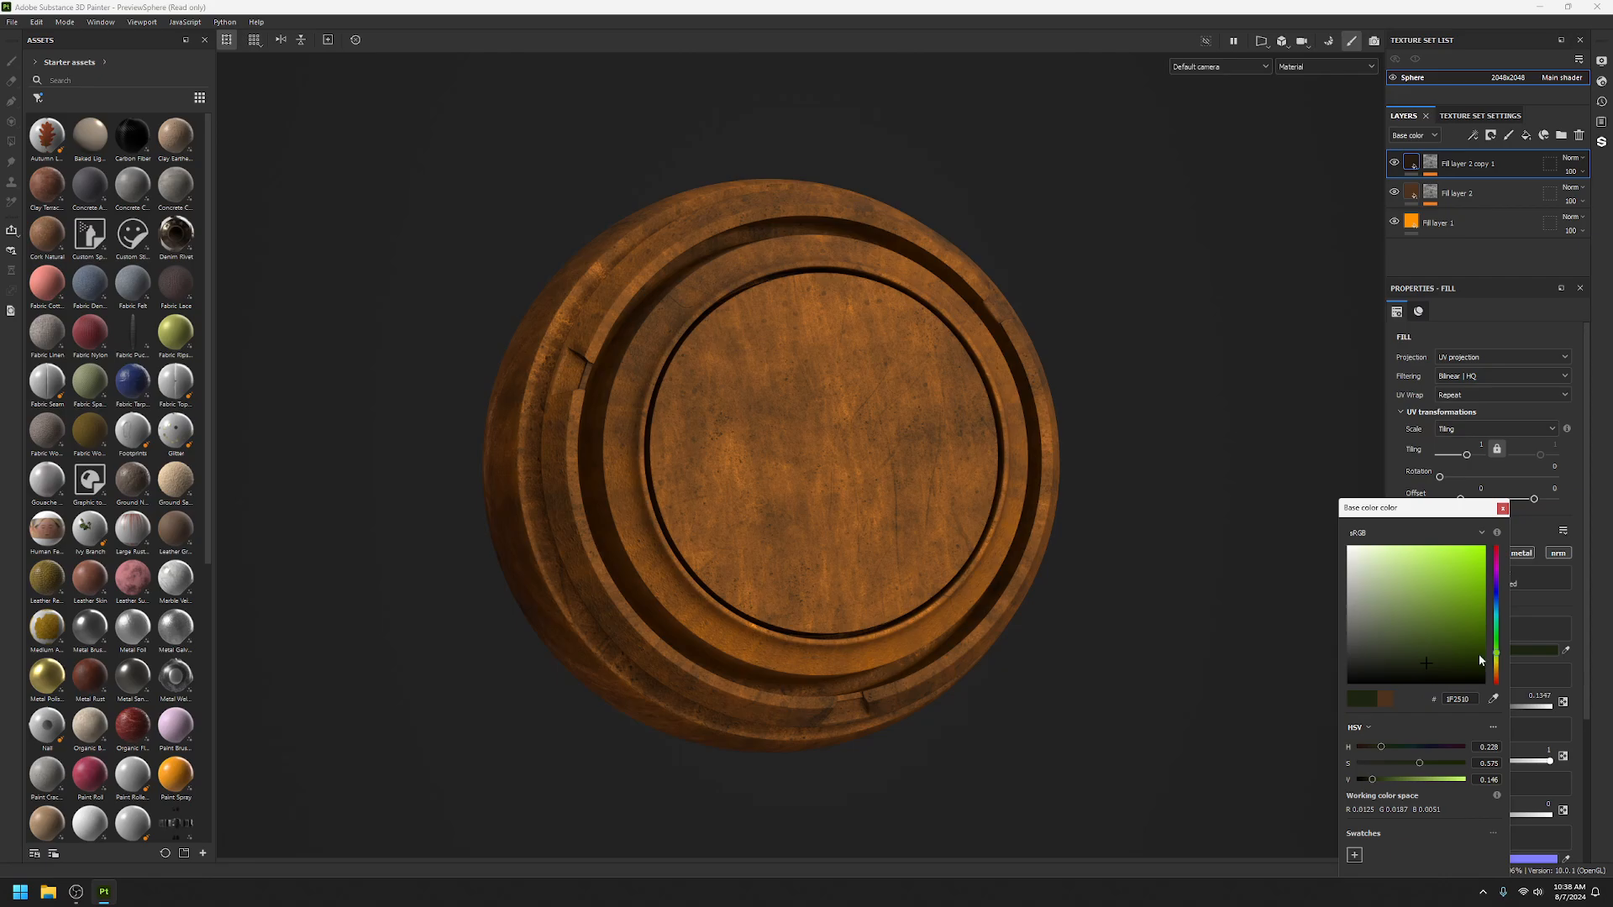
left_click(1502, 508)
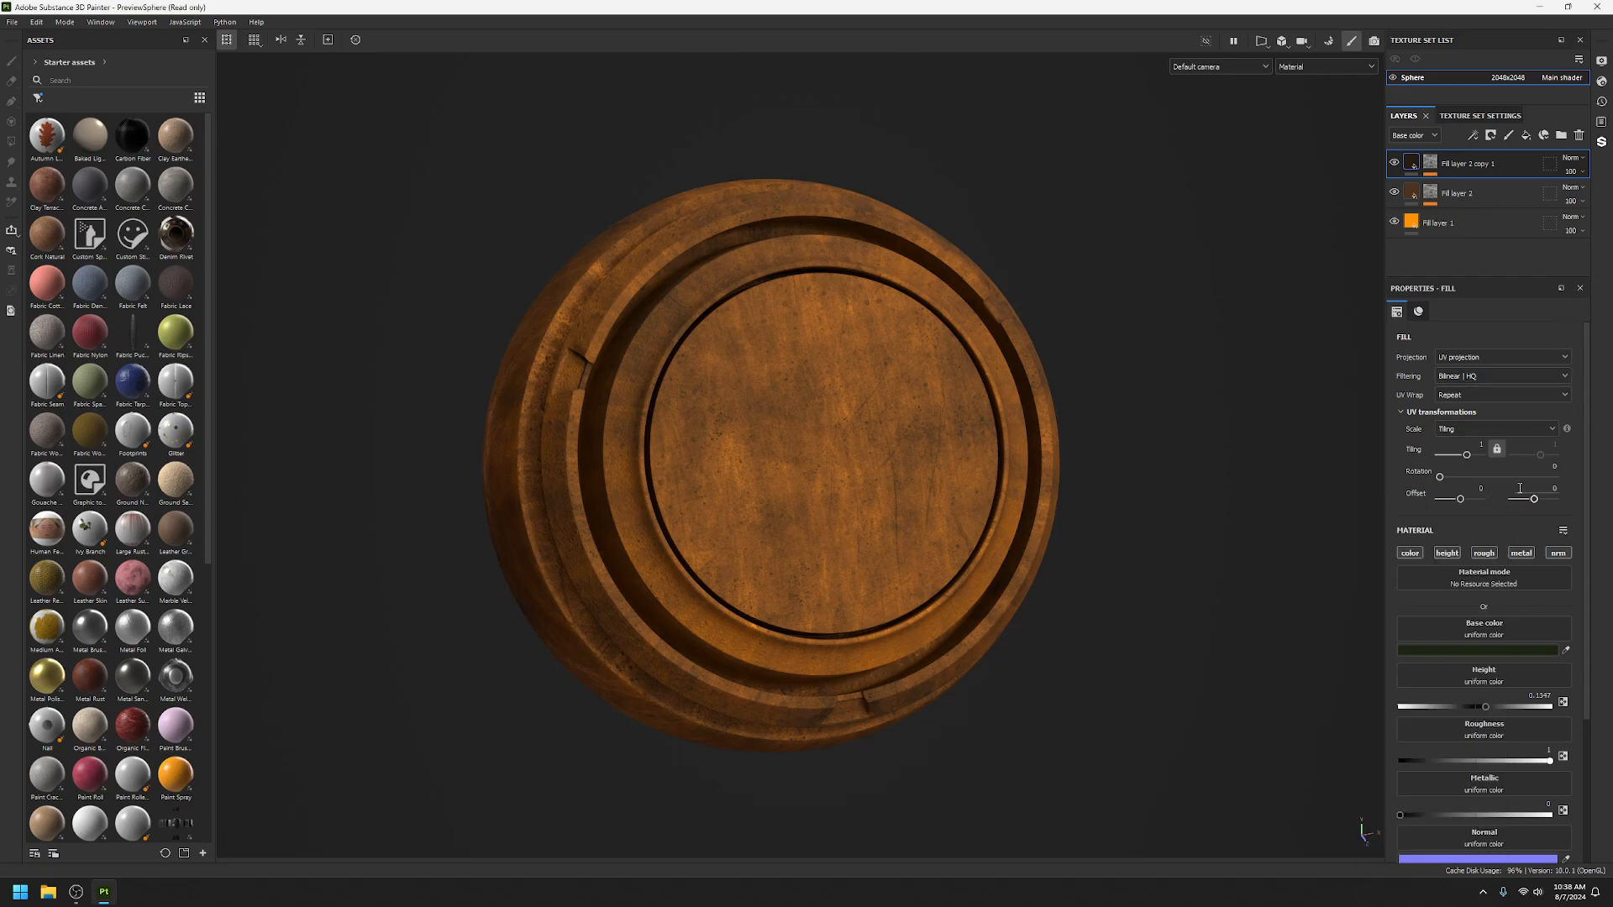
scroll(1524, 489, "down", 1)
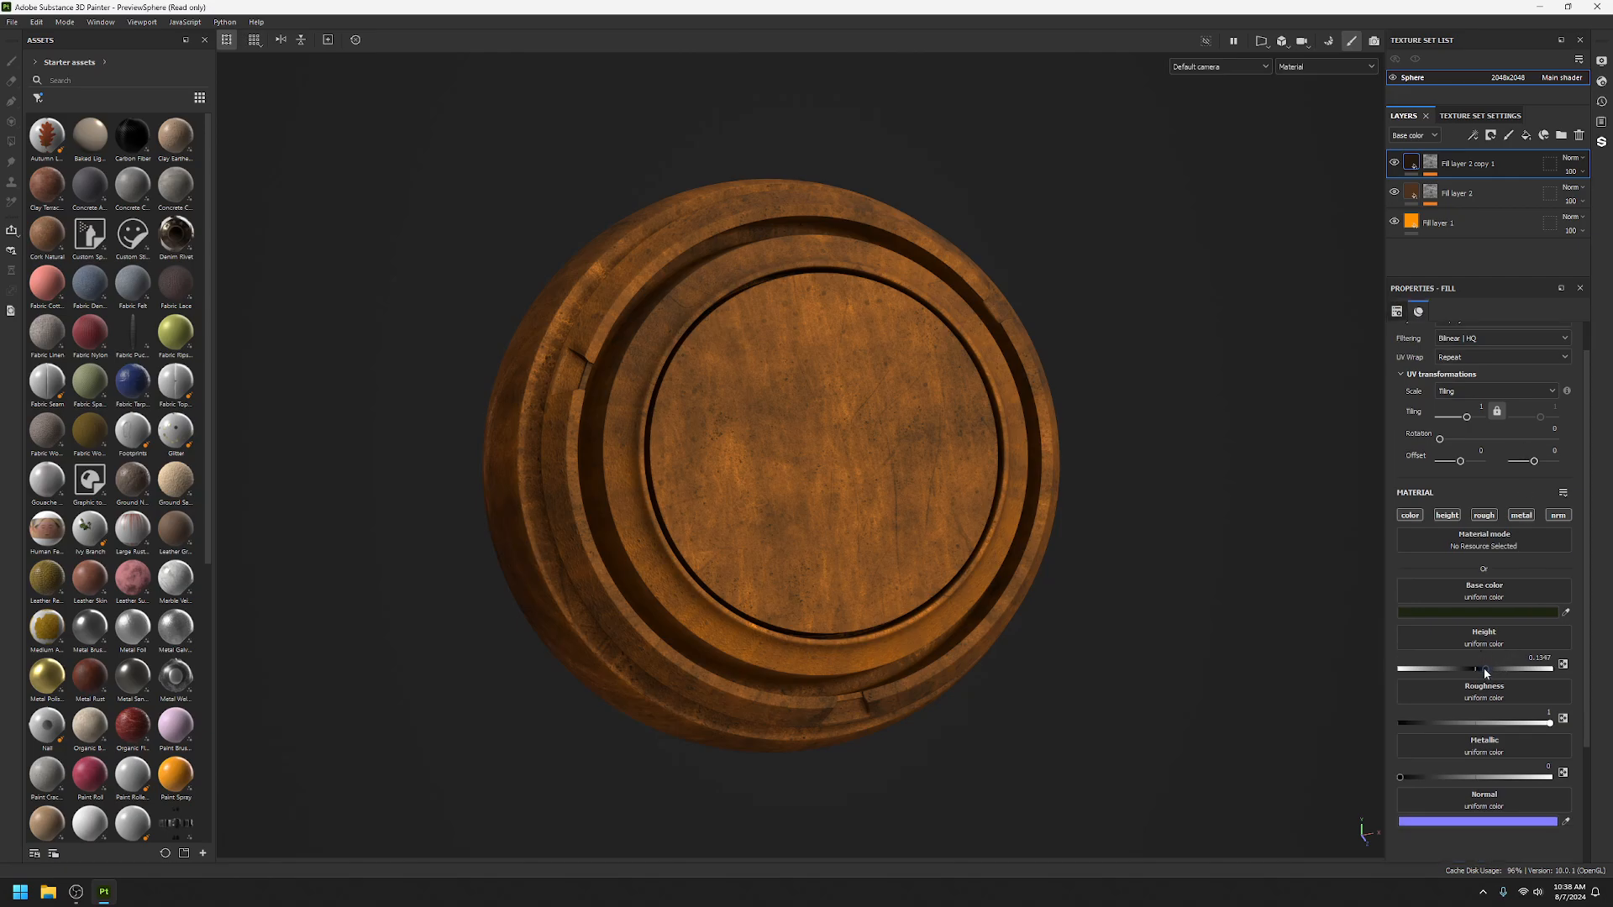
left_click_drag(1485, 672, 1451, 692)
scroll(884, 456, "up", 4)
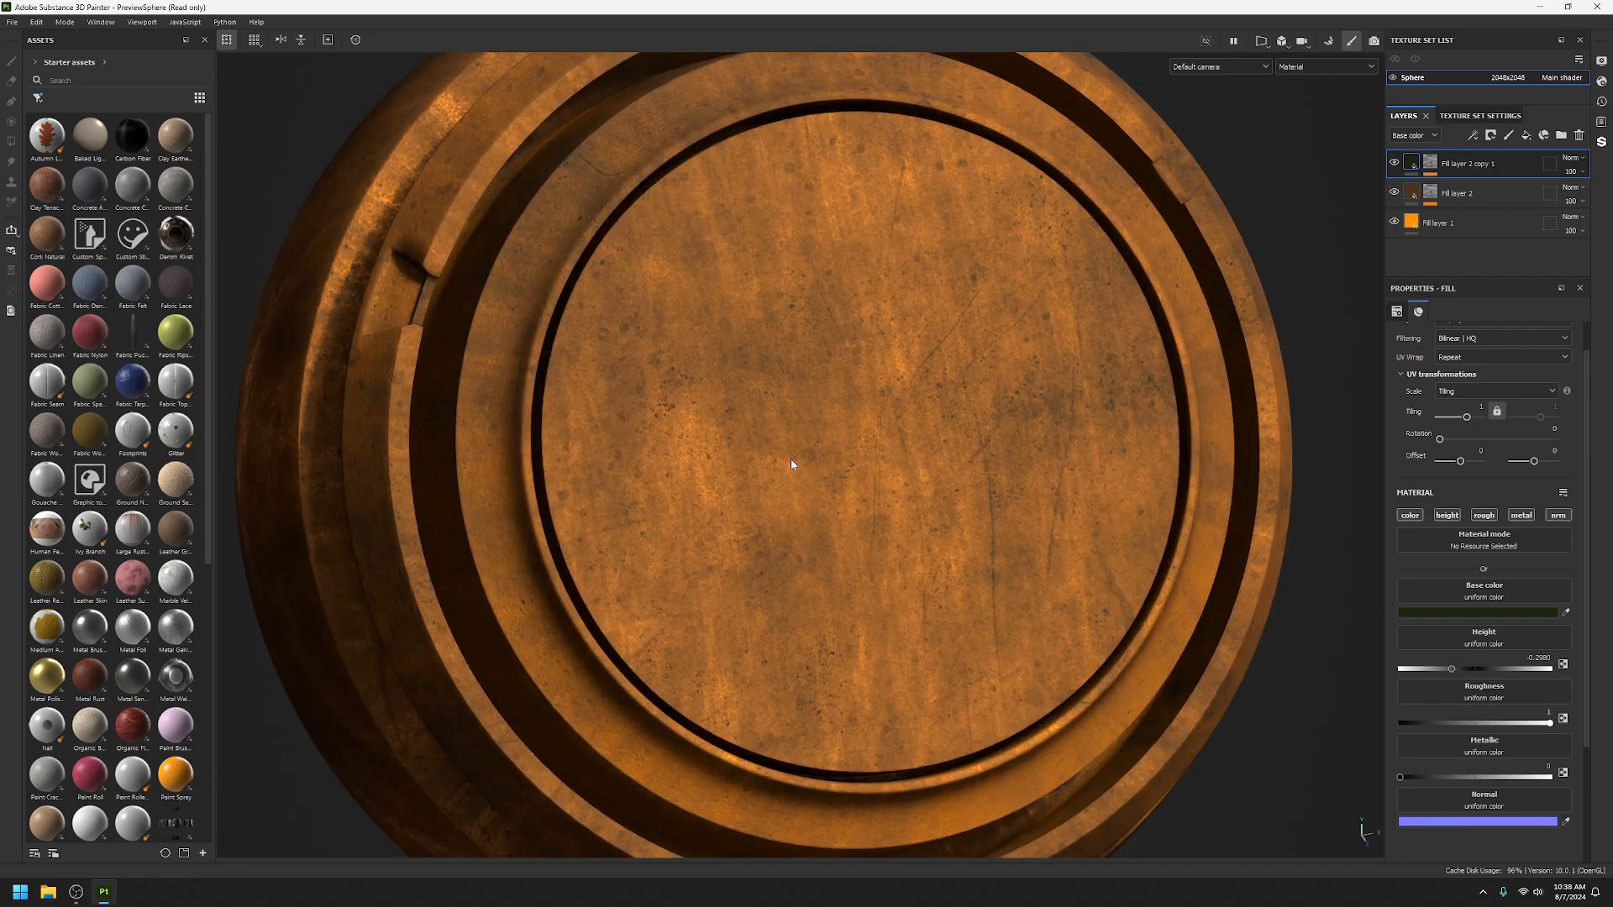
scroll(791, 459, "down", 4)
In the duplicated layer's mask, try random seeds for Grunge Concrete and replace that texture with Grunge Dust Wide.
left_click(1430, 164)
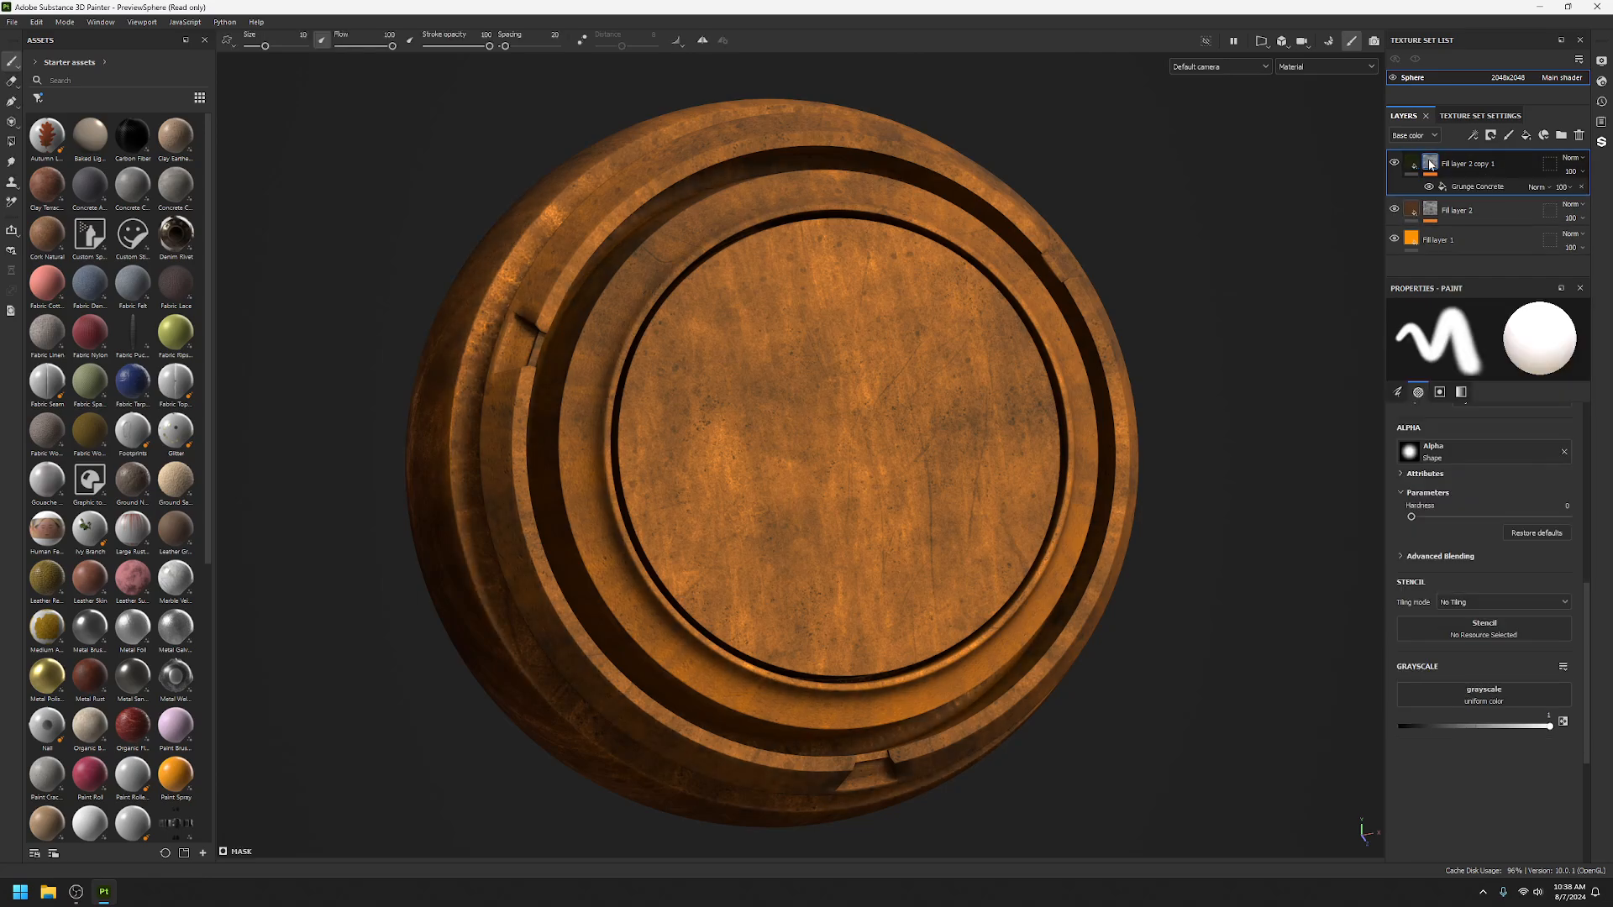
left_click(1482, 187)
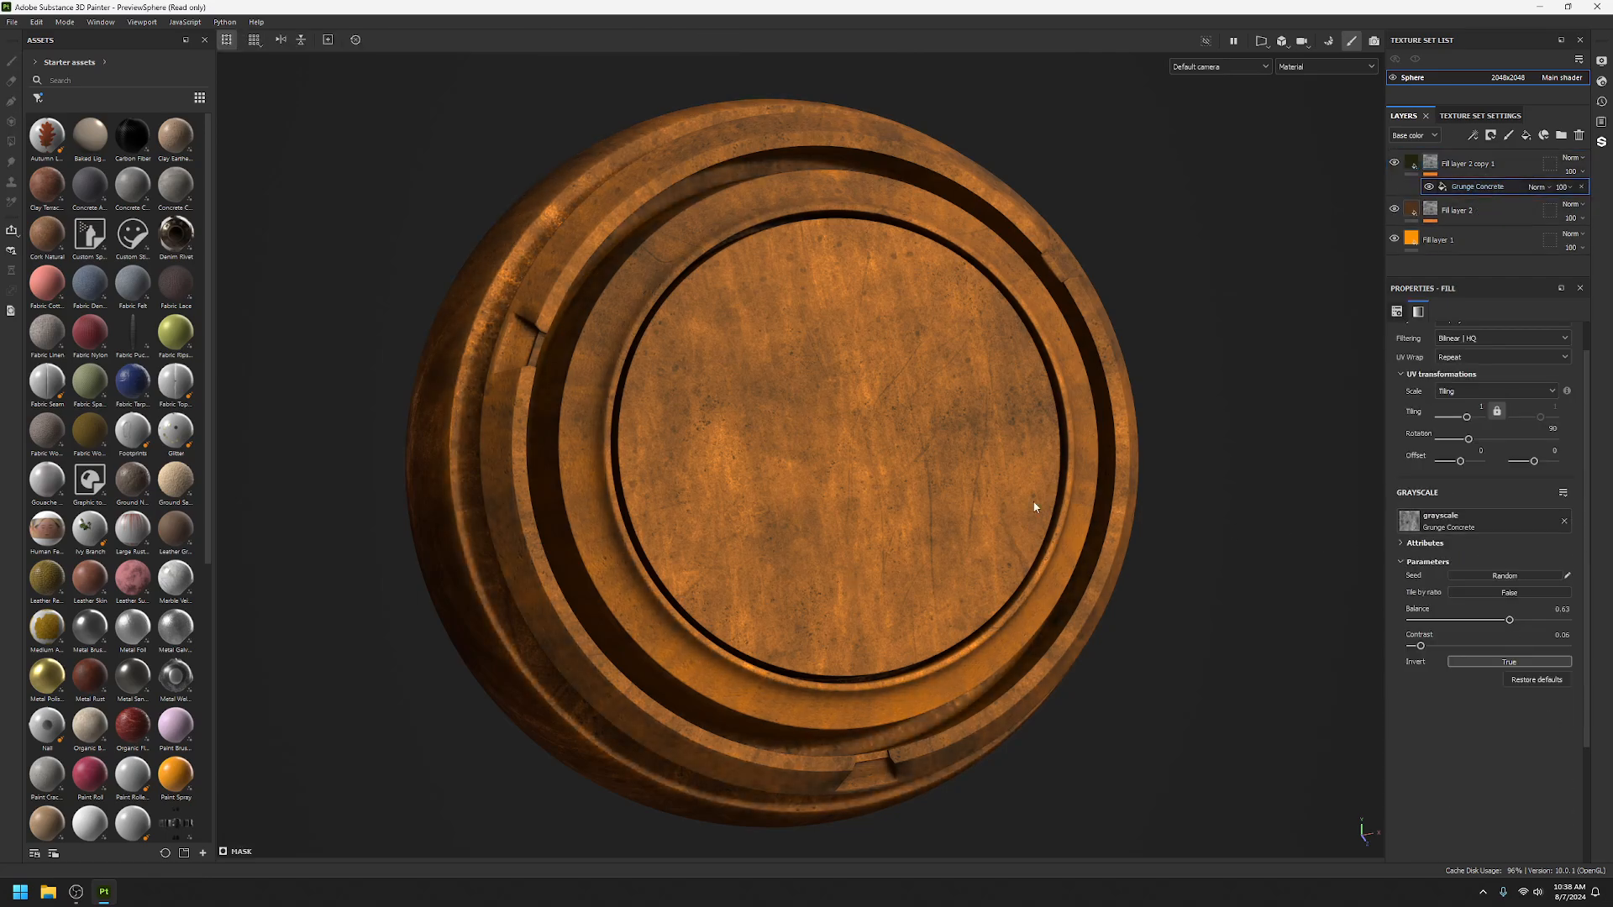
left_click(1513, 578)
left_click(1512, 578)
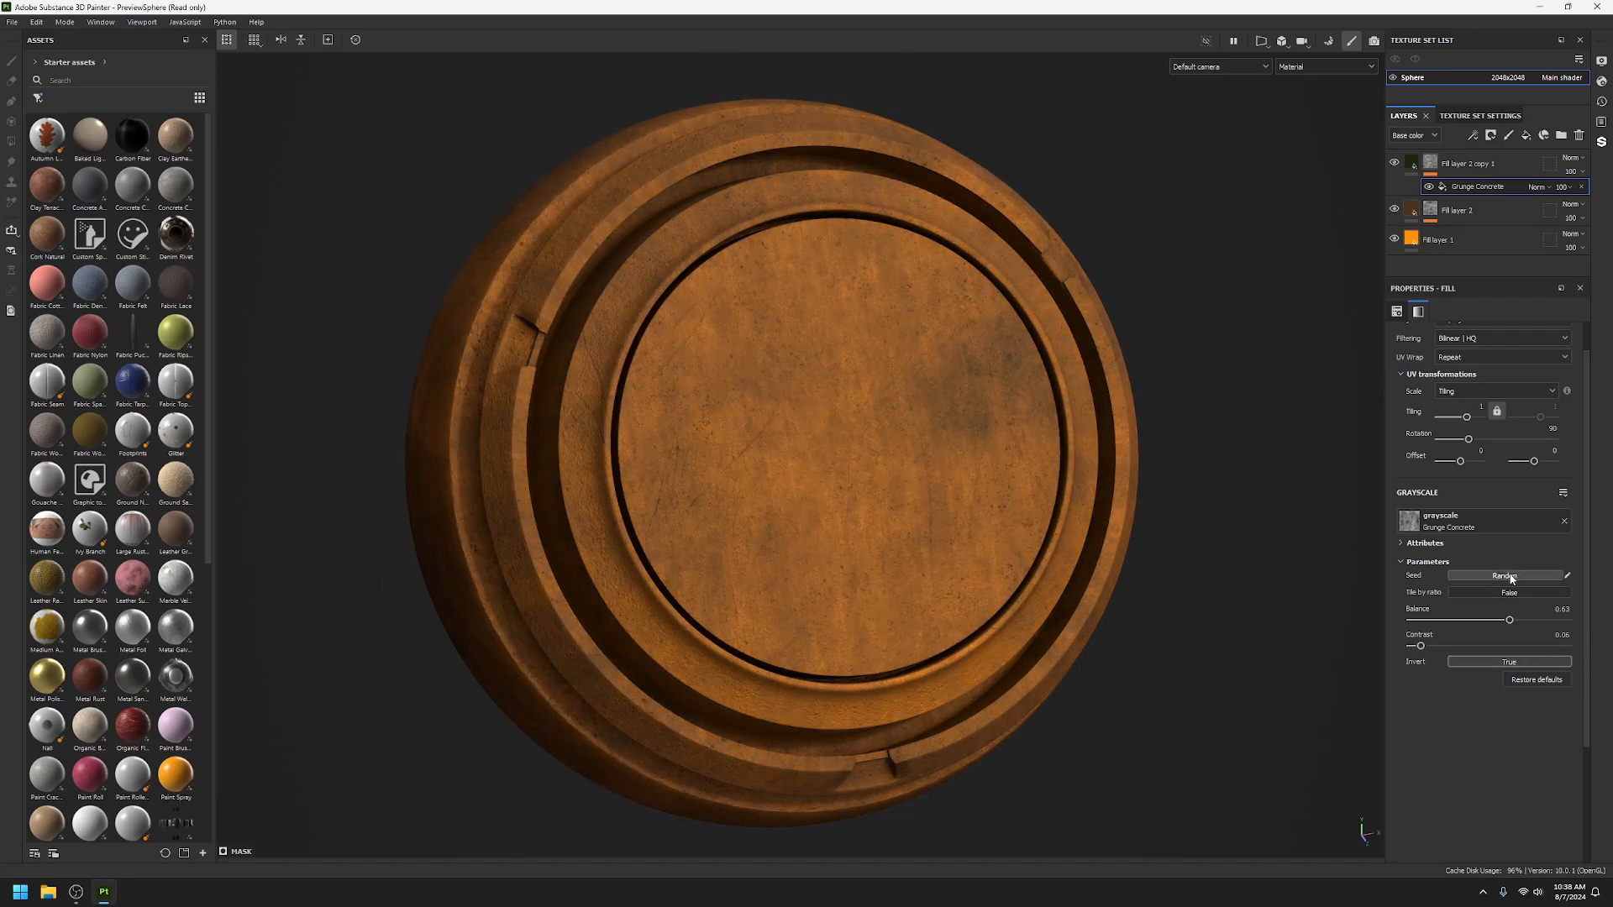
left_click(1511, 578)
left_click(1511, 578)
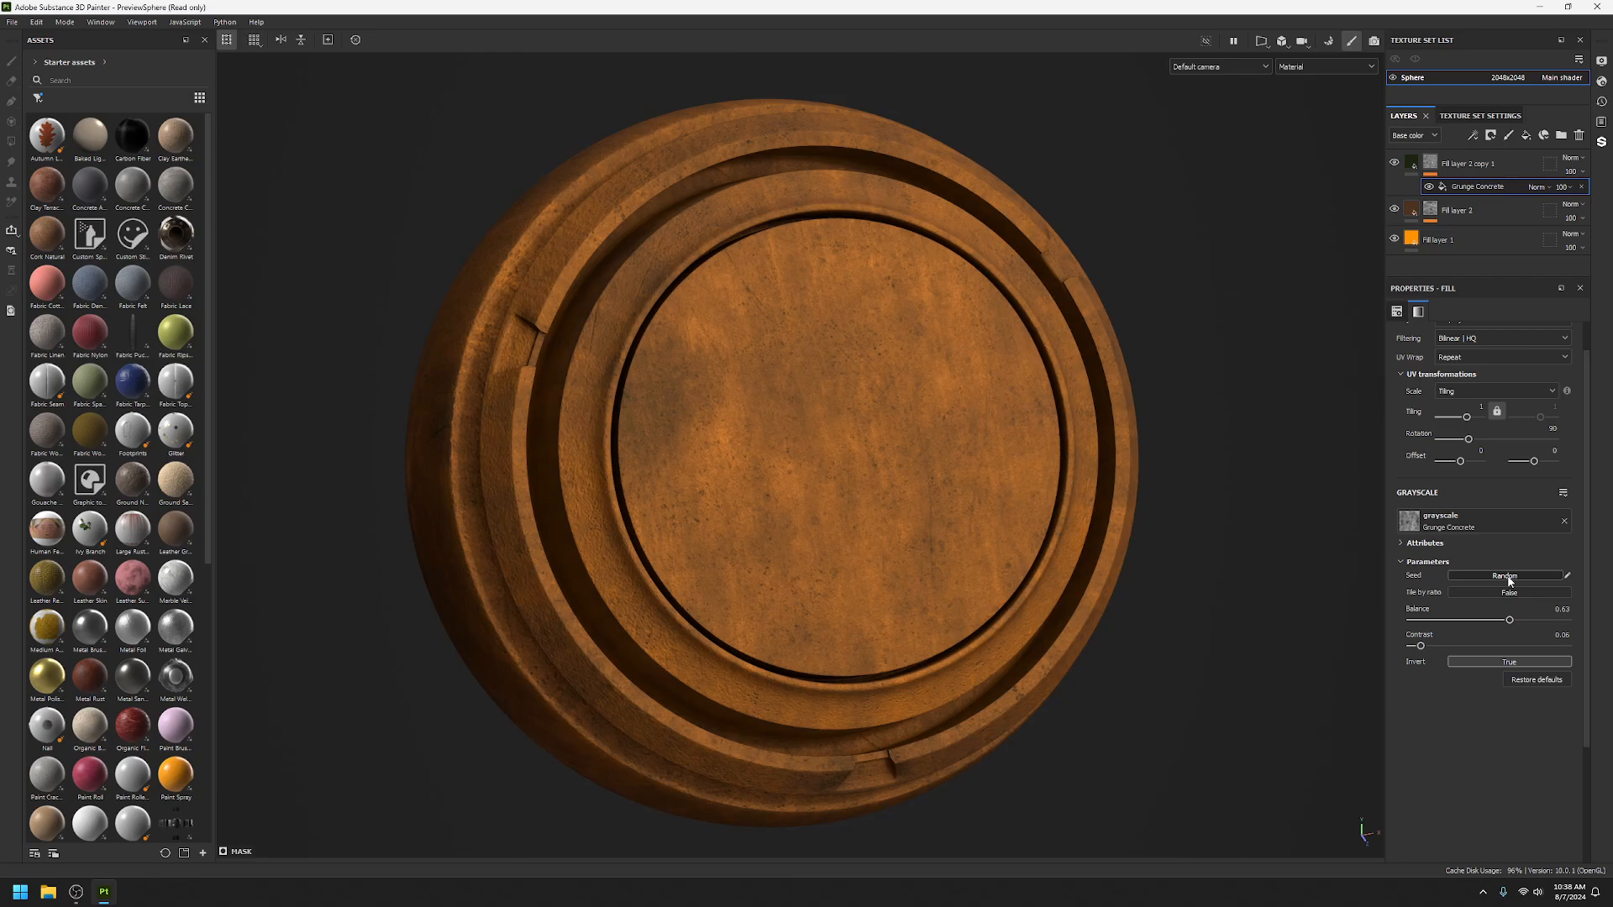
left_click(1489, 522)
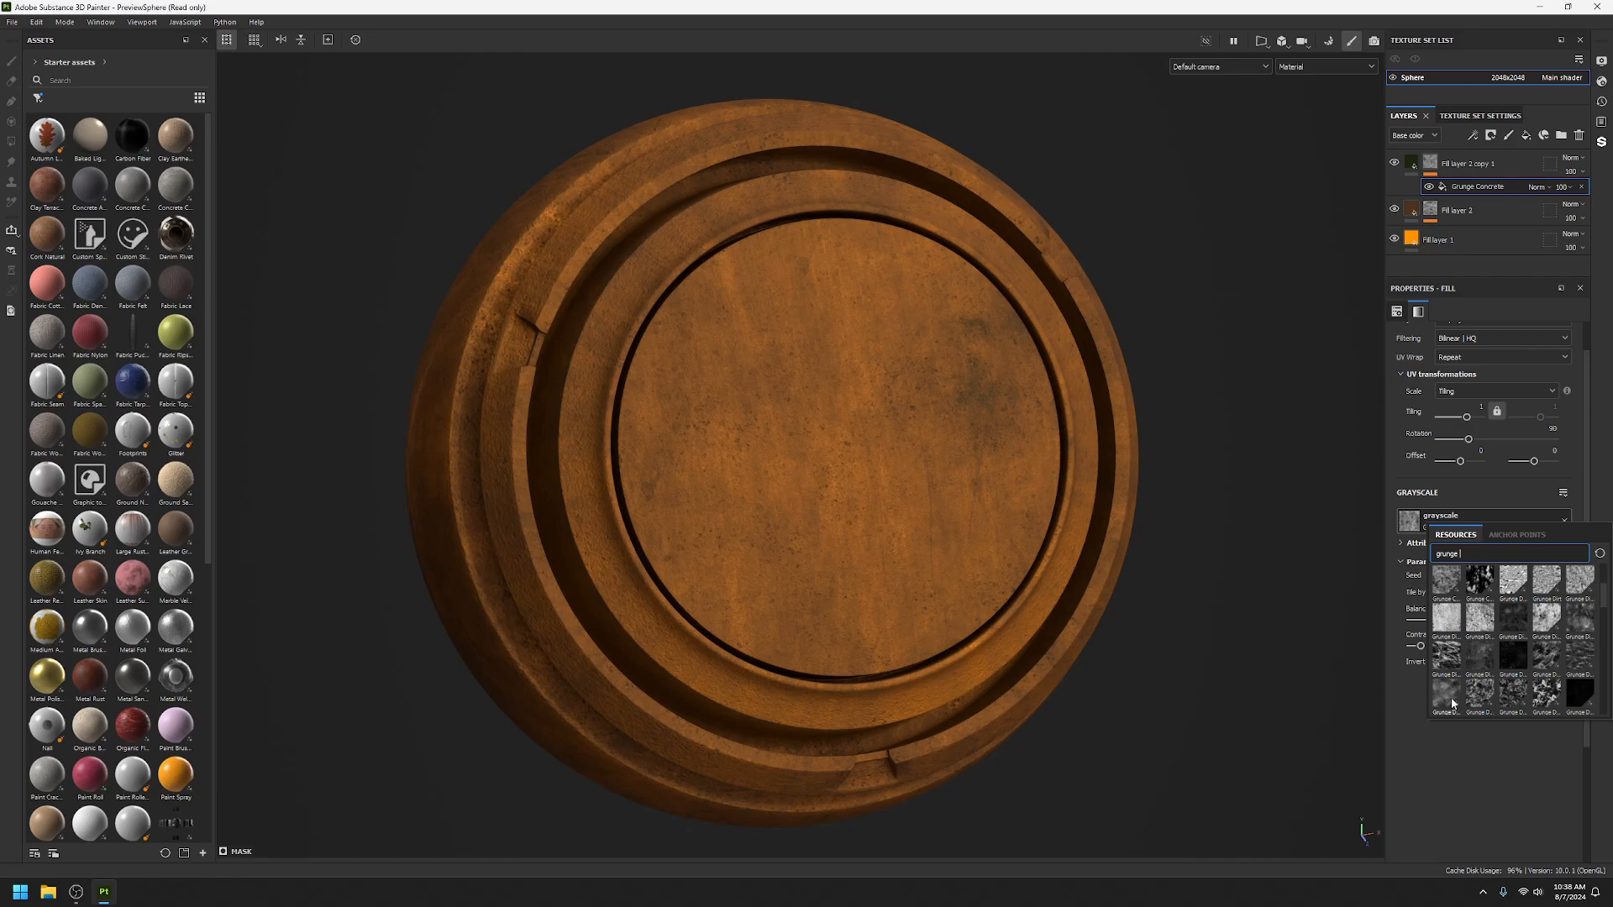
left_click(1450, 697)
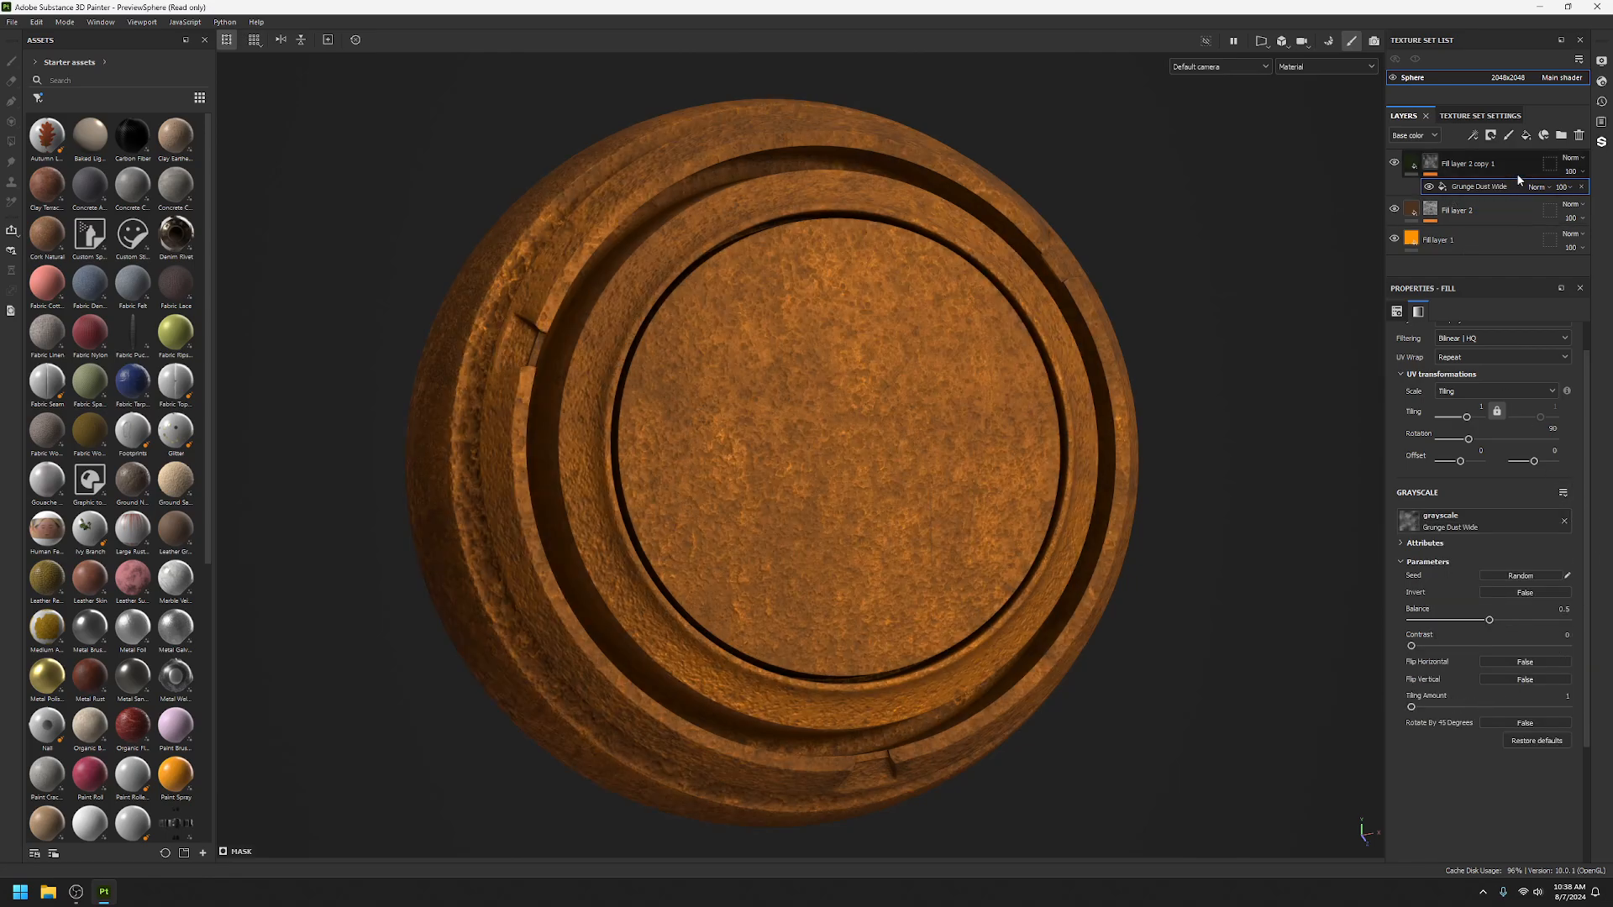
left_click_drag(867, 462, 802, 460, "alt")
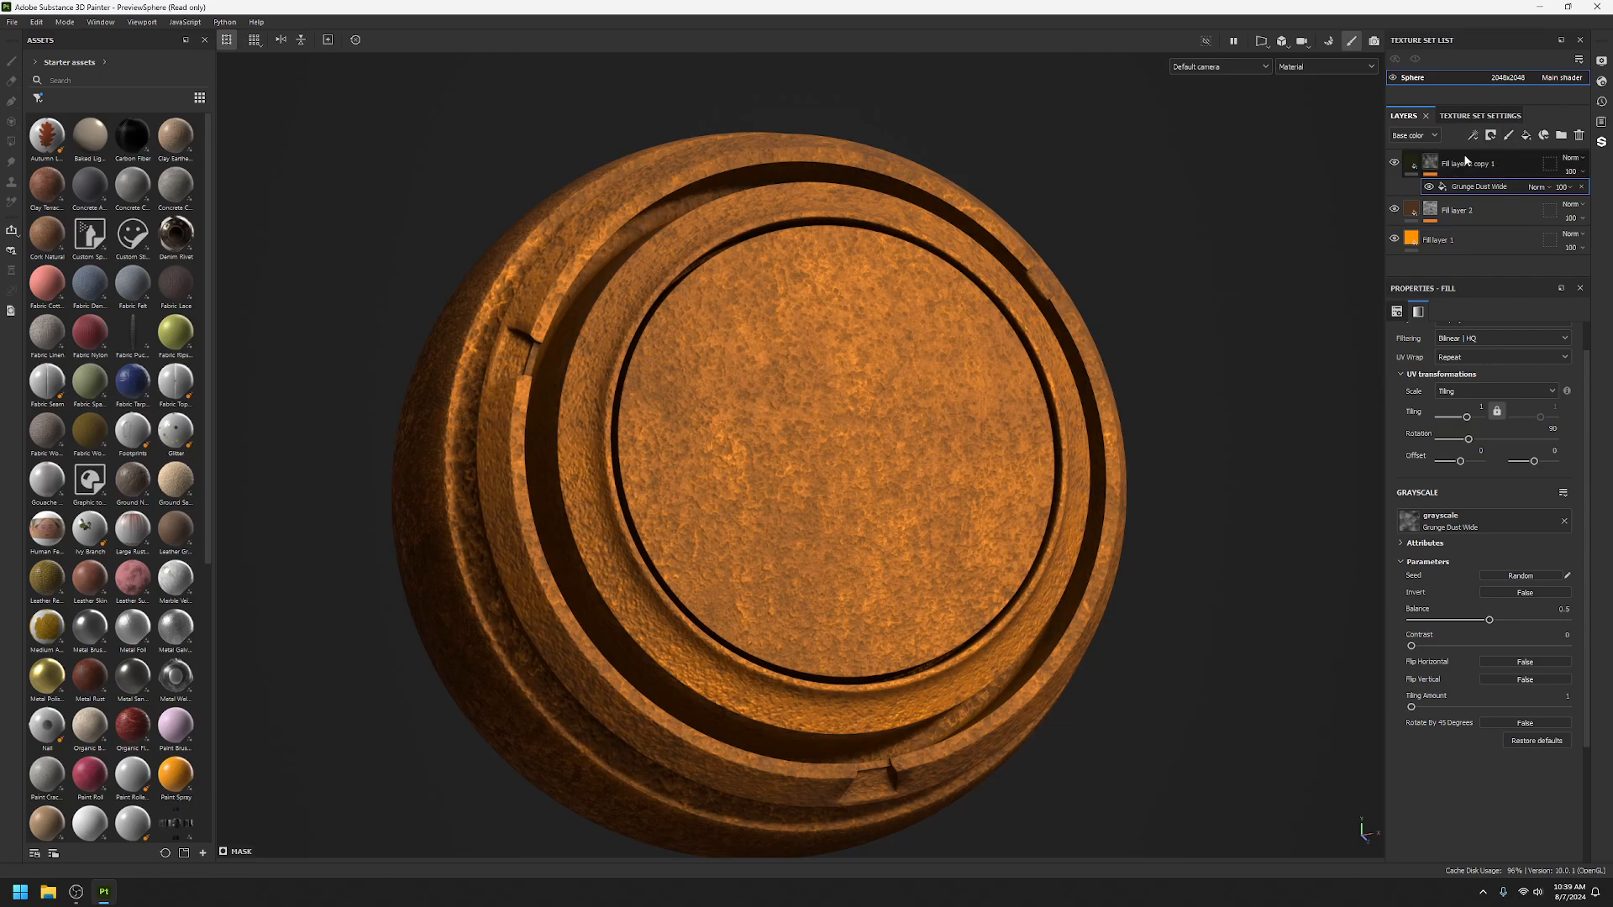
Brighten the duplicated layer's base color to a more saturated dark green with saturation 0.680 and value 0.215.
left_click(1425, 165)
left_click(1428, 163)
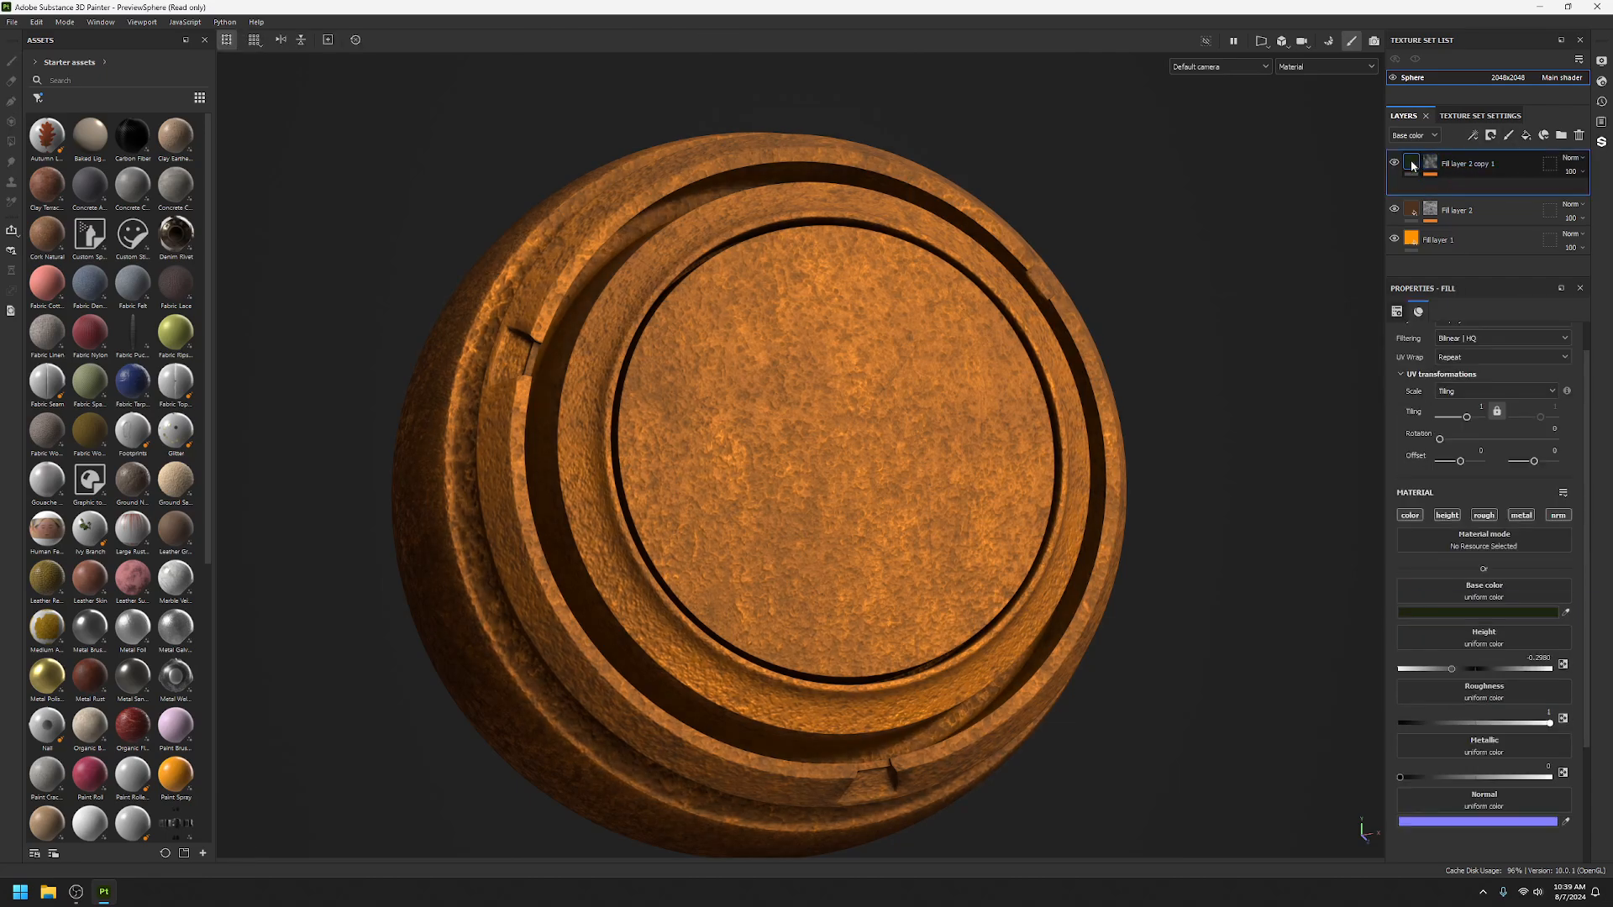
left_click(1498, 614)
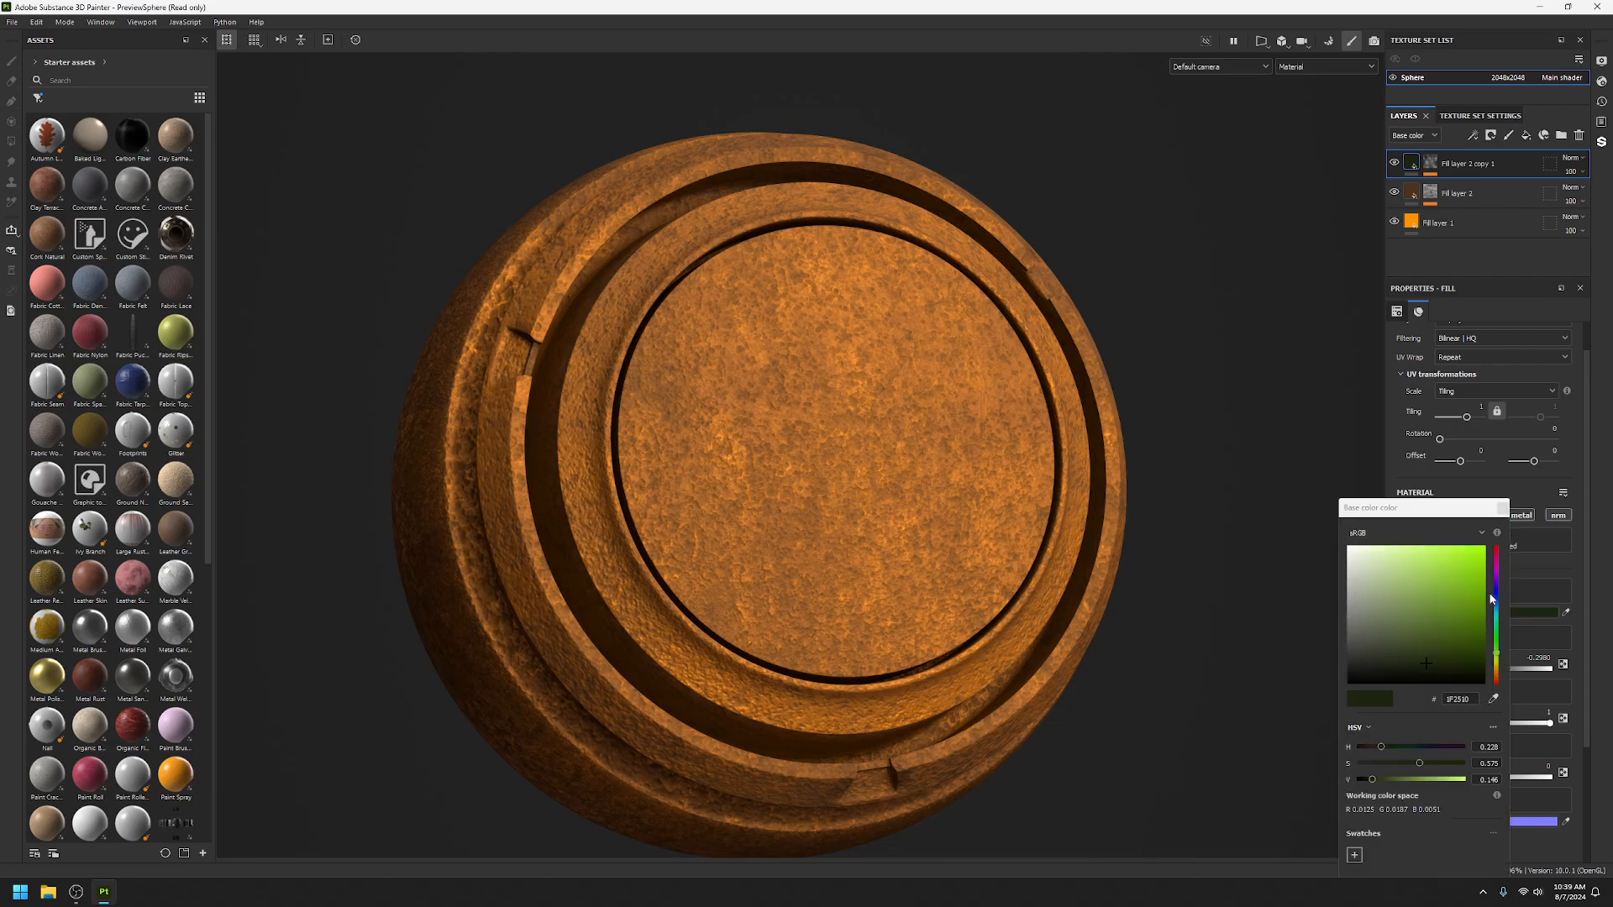
left_click(1428, 603)
mouse_move(1427, 606)
left_mouse_down()
mouse_move(1353, 689)
mouse_move(1410, 626)
mouse_move(1440, 641)
mouse_move(1423, 656)
mouse_move(1383, 638)
mouse_move(1428, 637)
mouse_move(1449, 667)
mouse_move(1441, 655)
left_mouse_up()
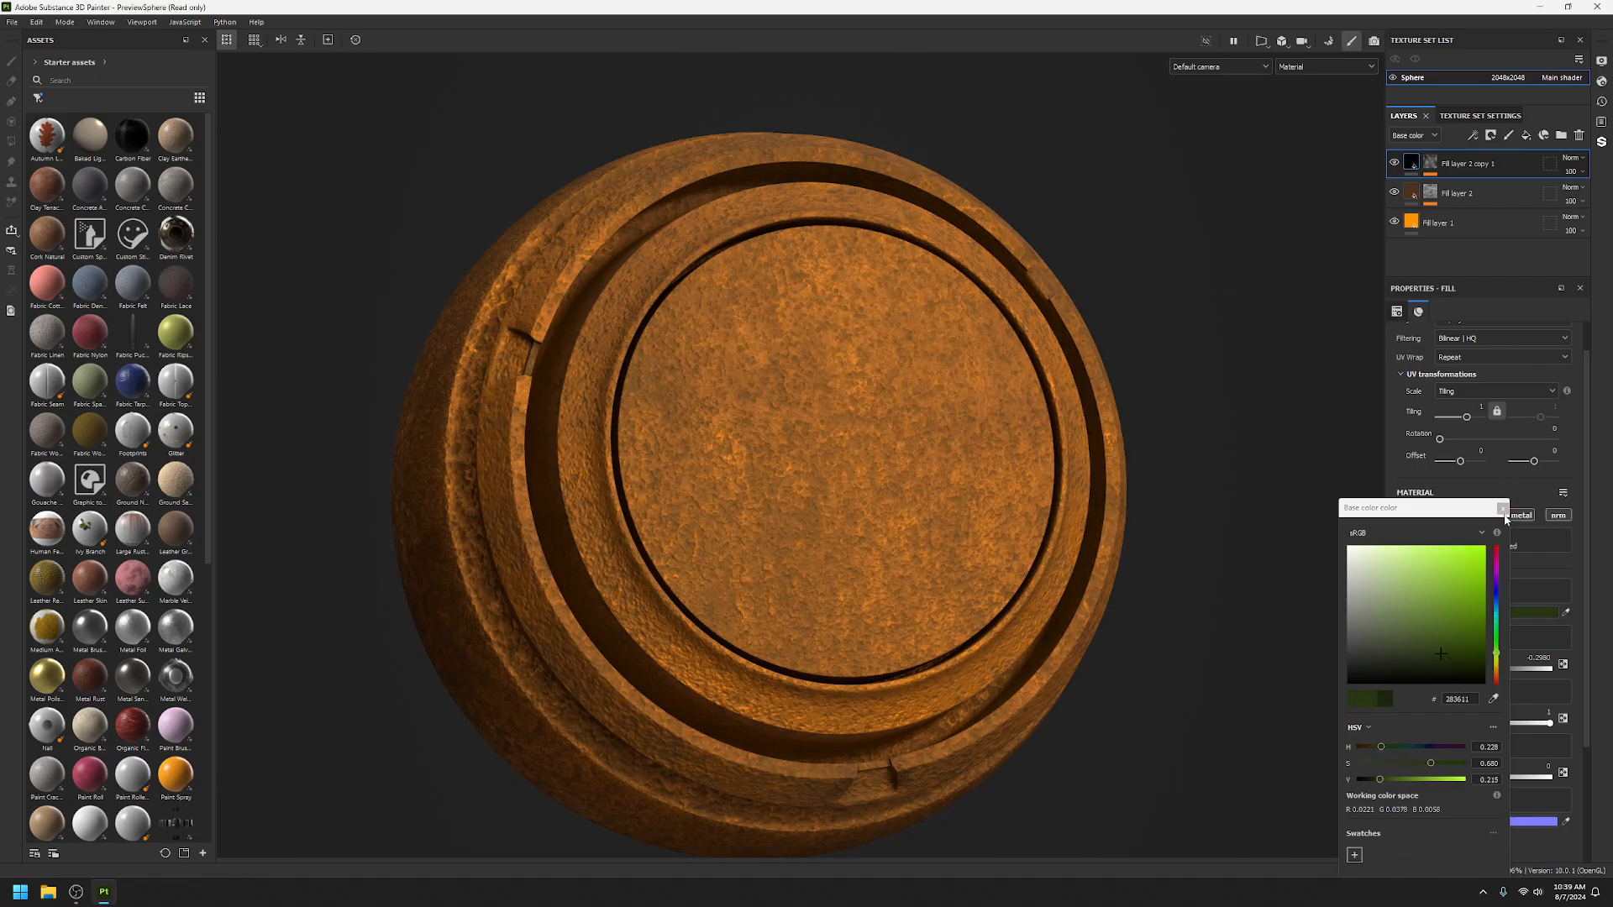
left_click_drag(900, 403, 1066, 465, "alt")
scroll(929, 430, "down", 4)
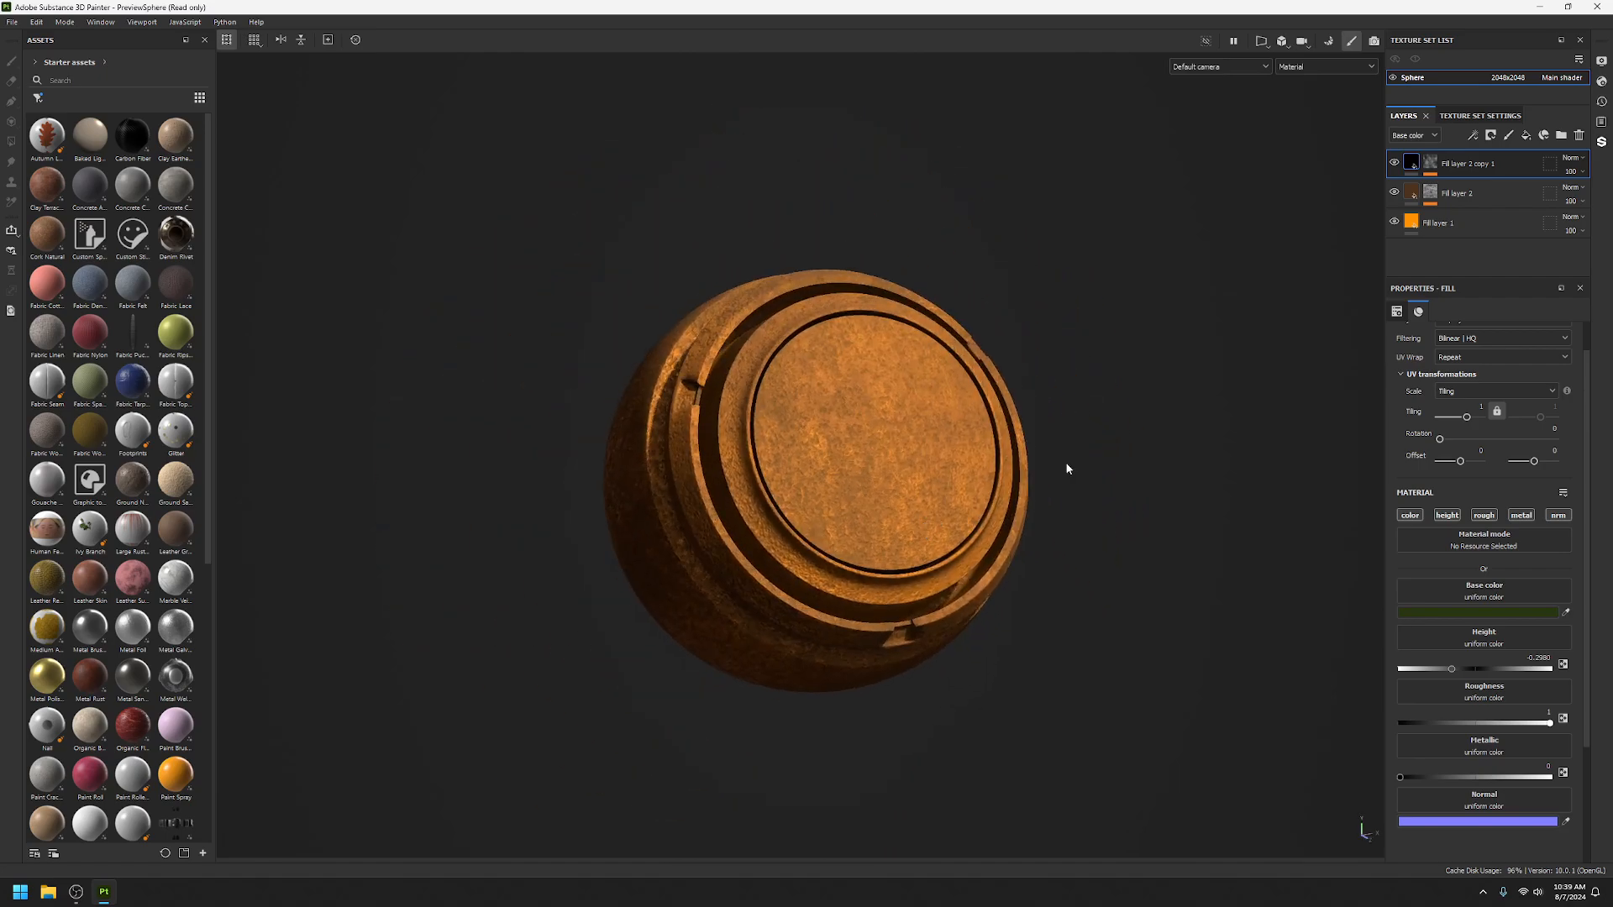
Lower the dark green layer's roughness to about 0.40.
left_click(1395, 193)
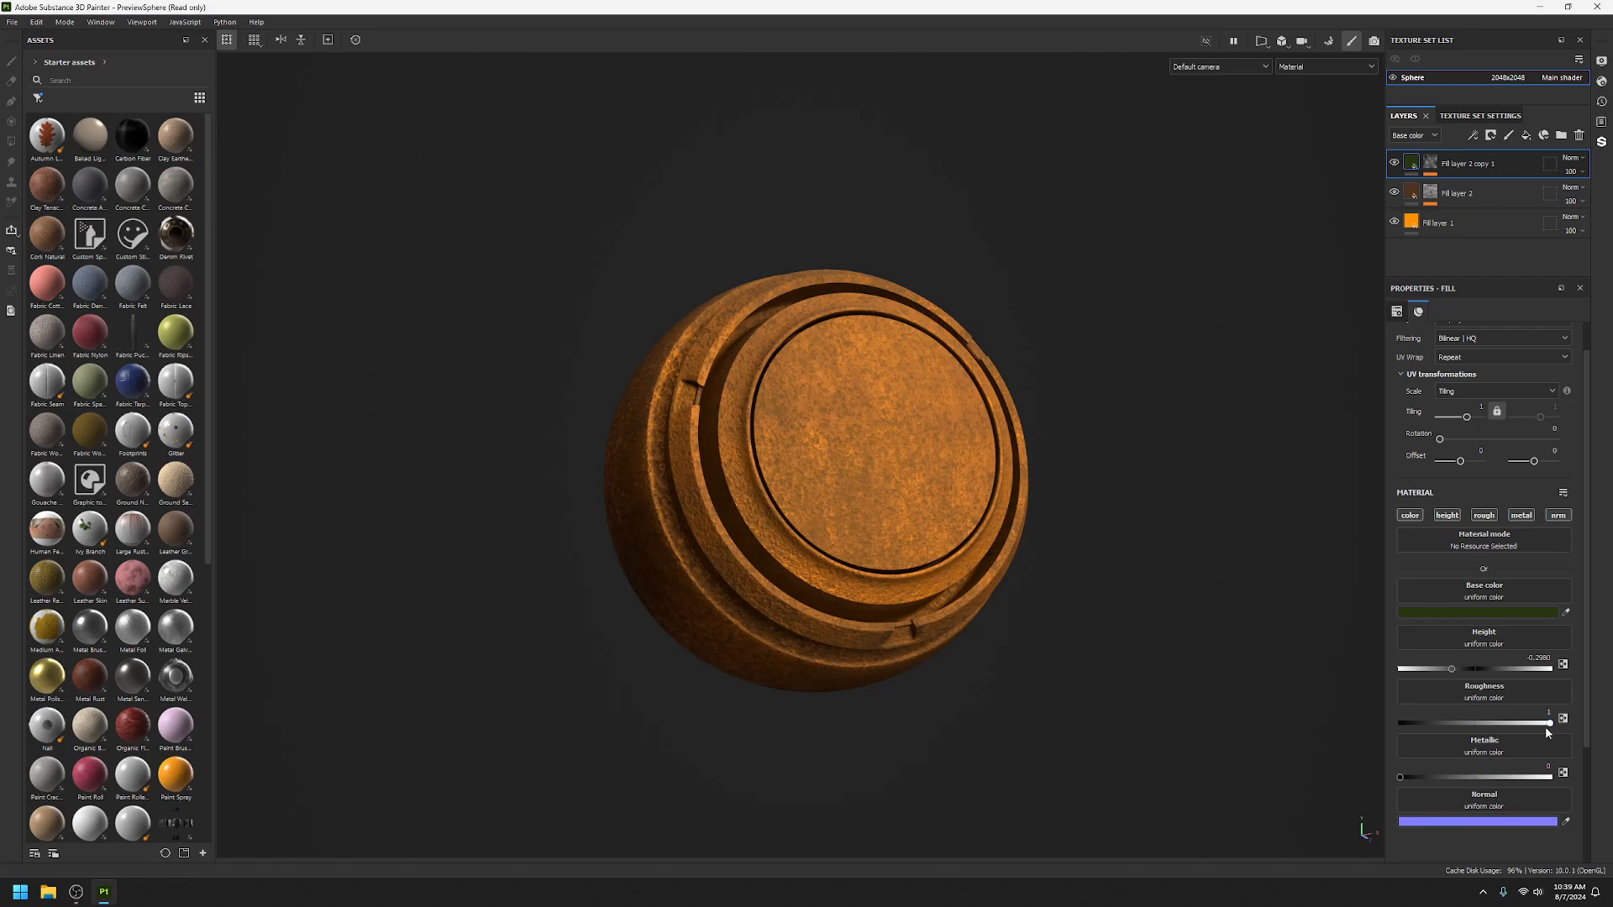
scroll(1483, 714, "down", 2)
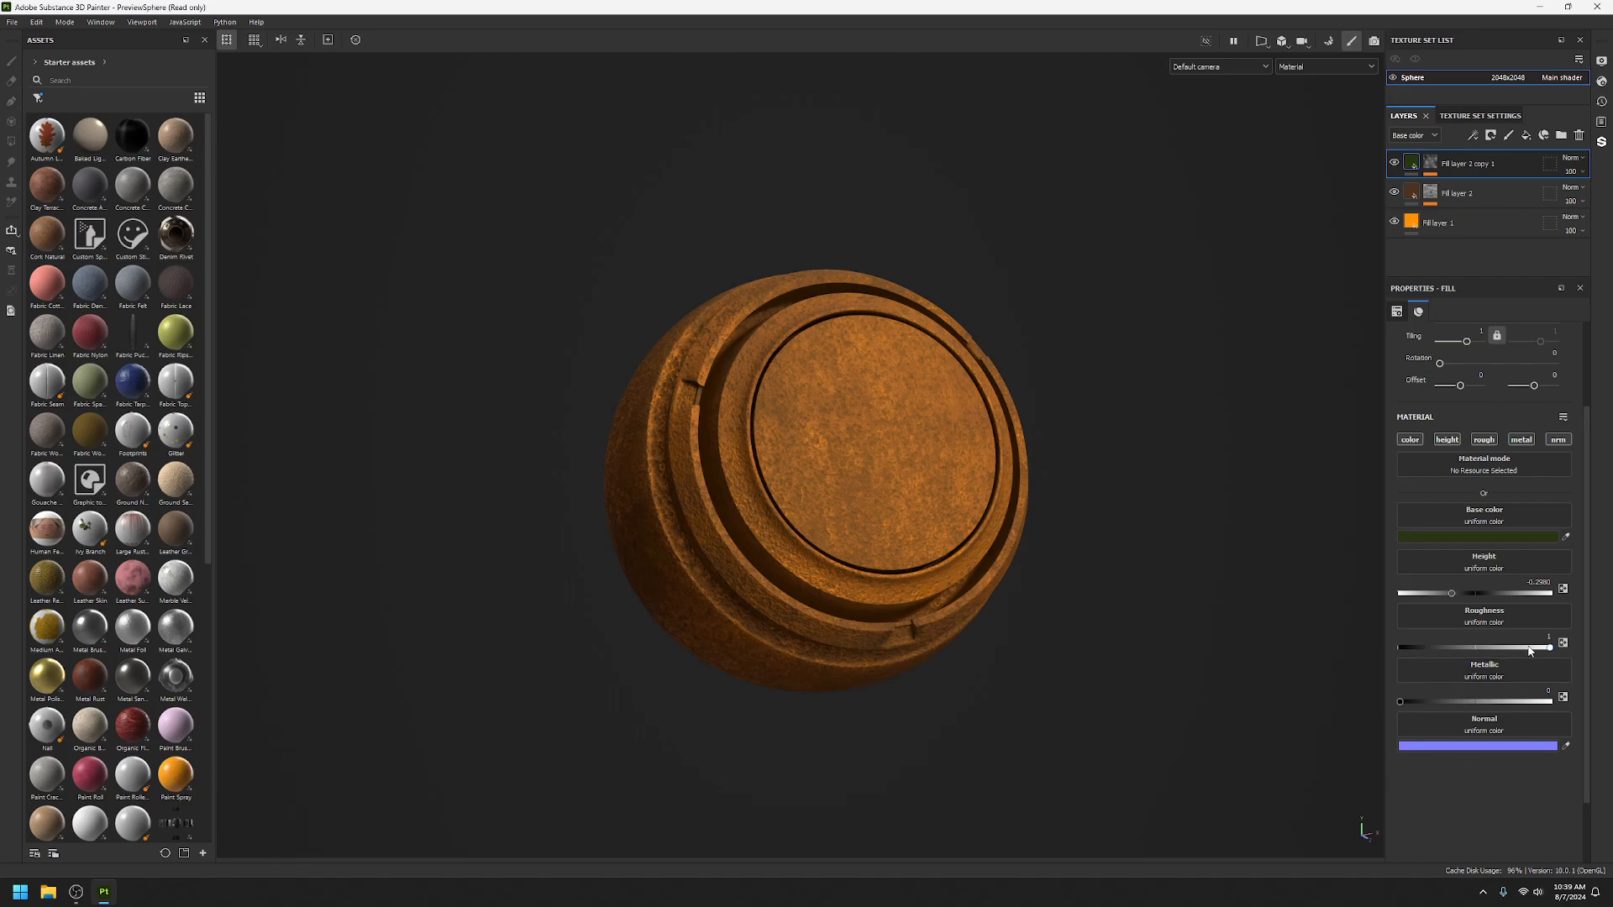
left_click_drag(1546, 648, 1433, 663)
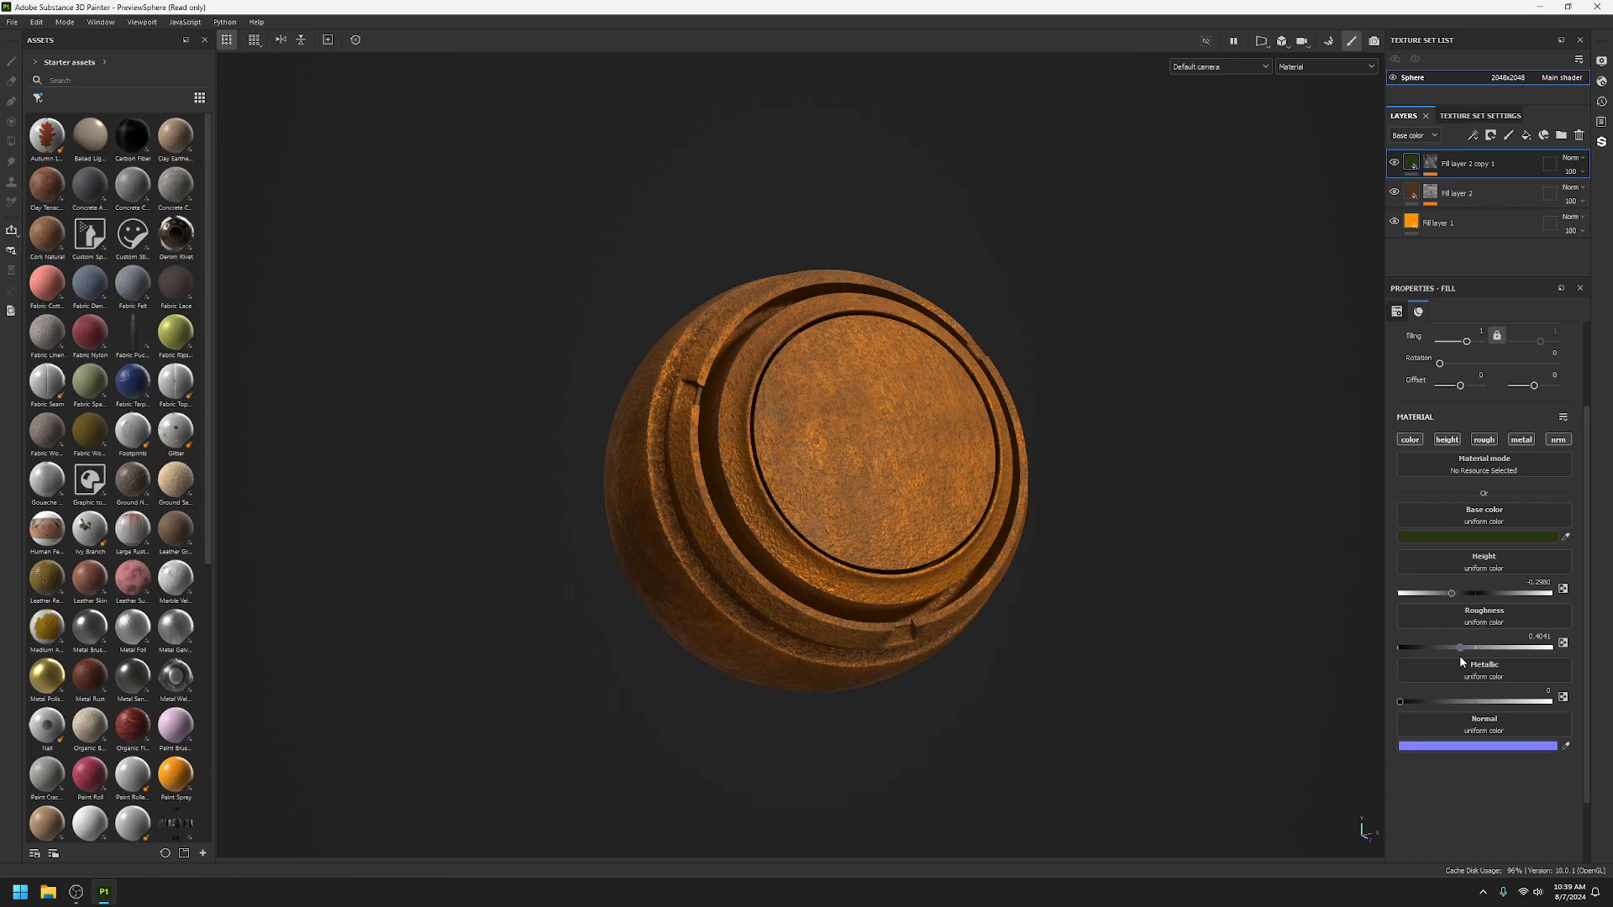
Move the dark green layer beneath the rough brown layer in the layer stack.
scroll(904, 482, "up", 5)
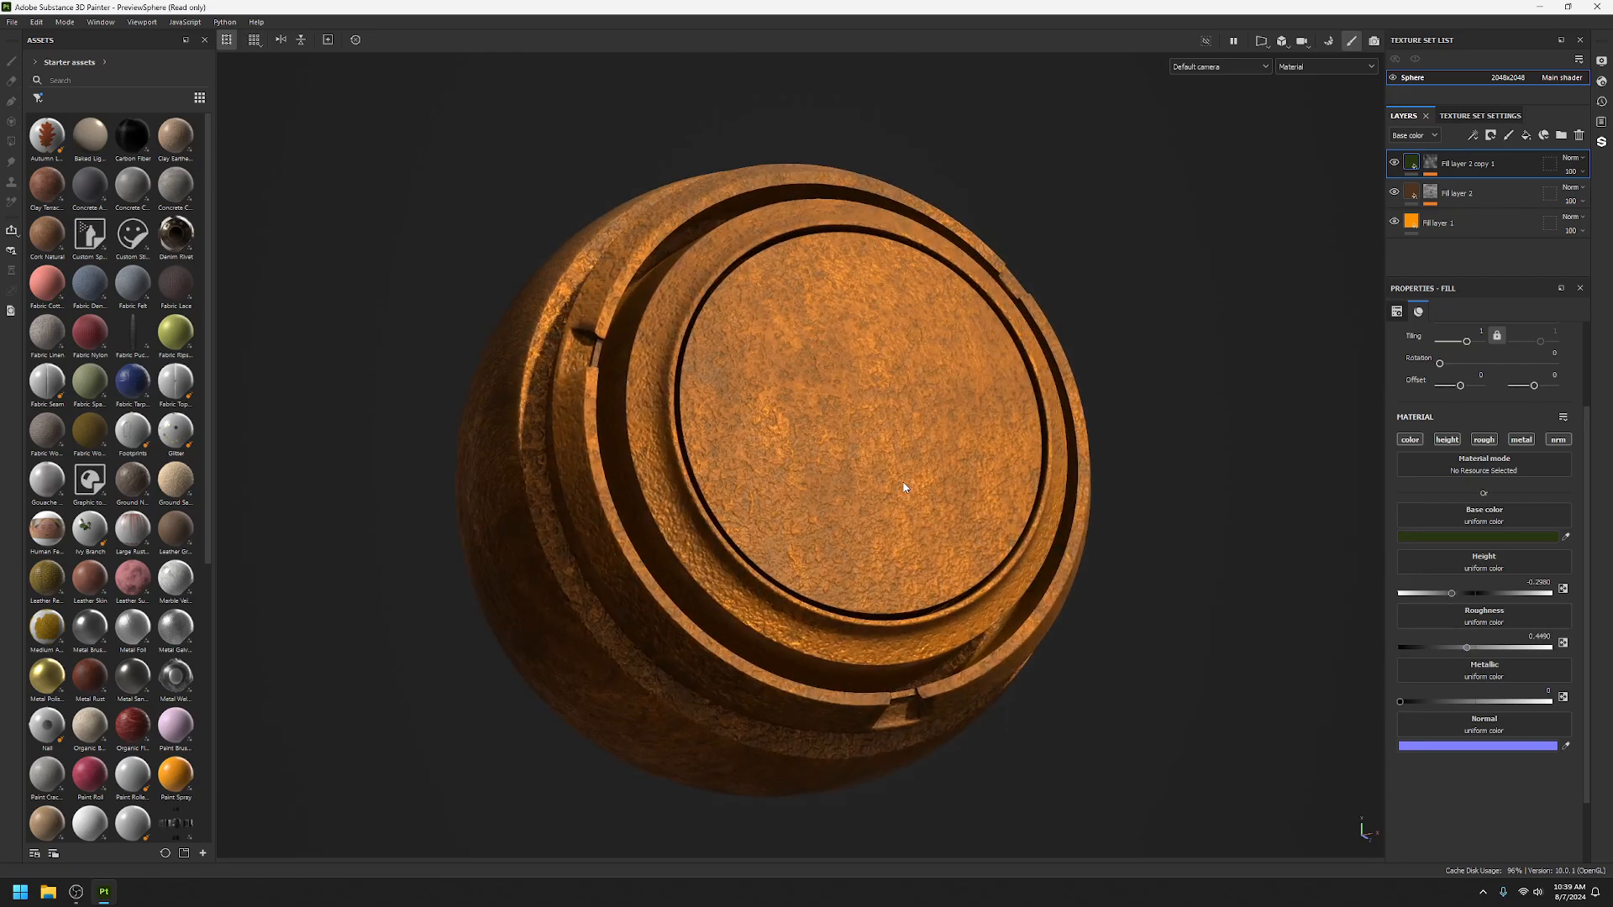
left_click_drag(833, 491, 1181, 440, "alt")
scroll(795, 522, "up", 5)
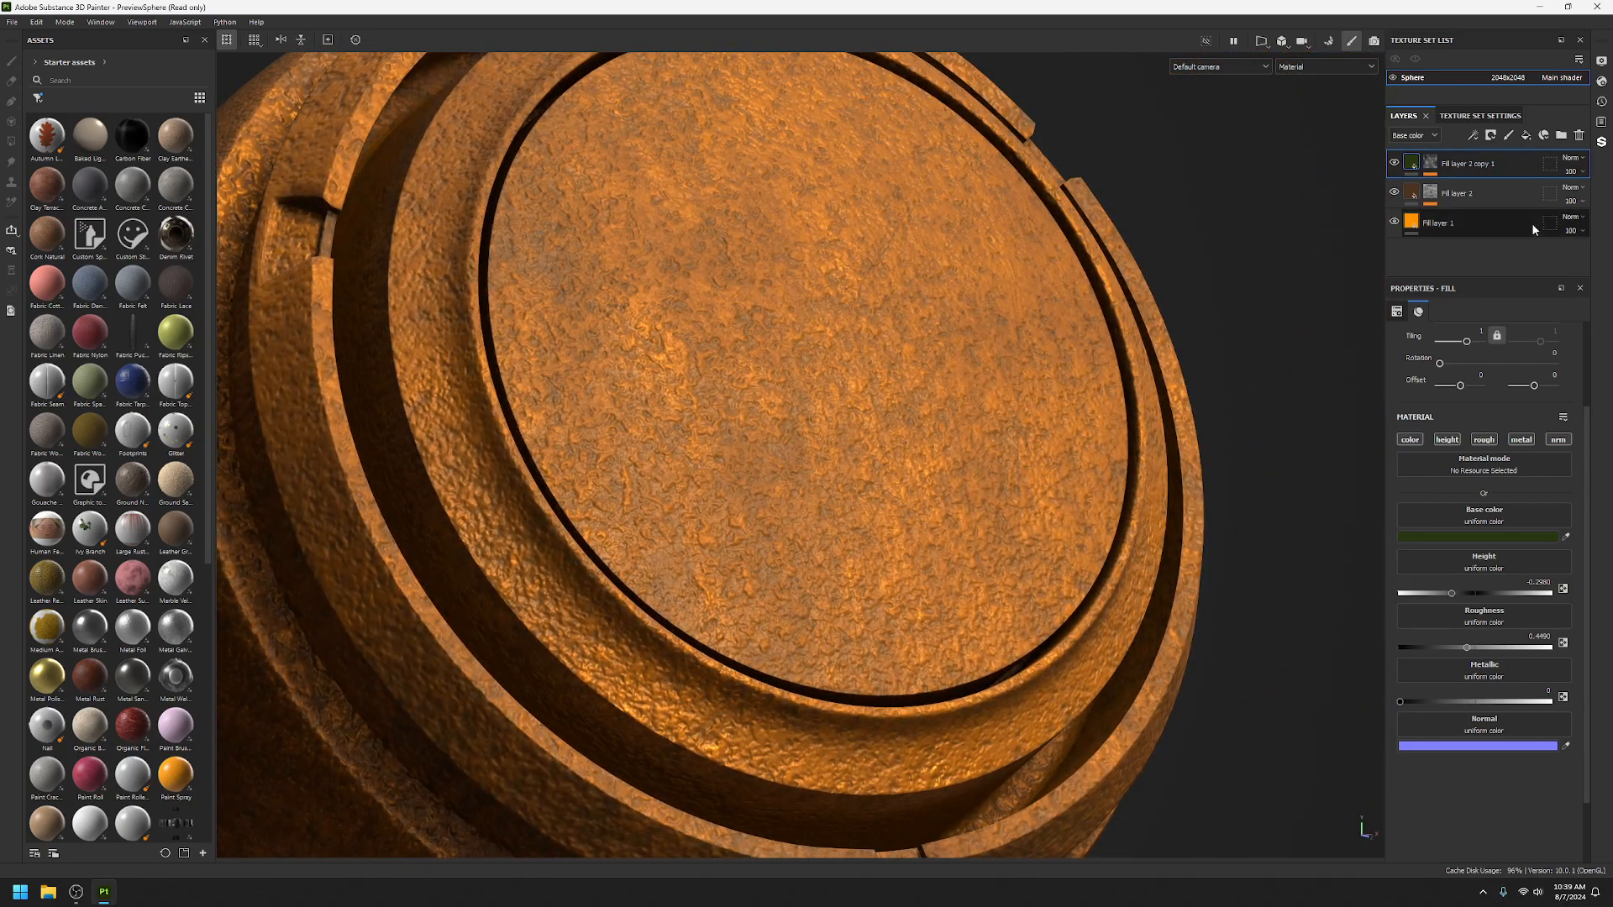
left_click_drag(1499, 160, 1500, 182)
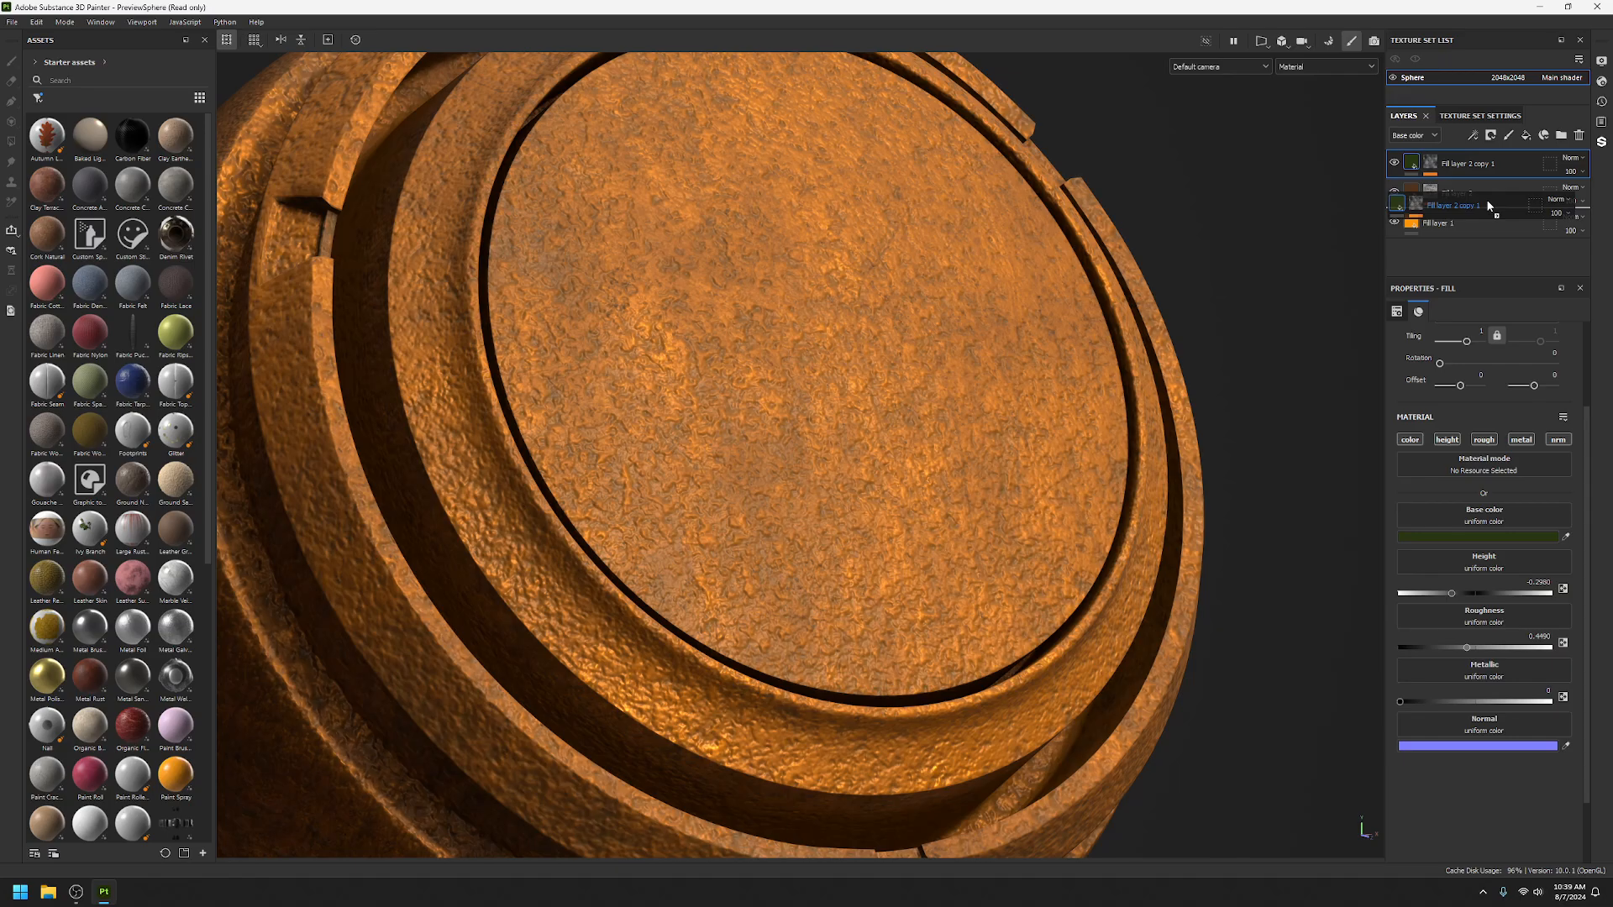
left_click_drag(1487, 206, 1488, 205)
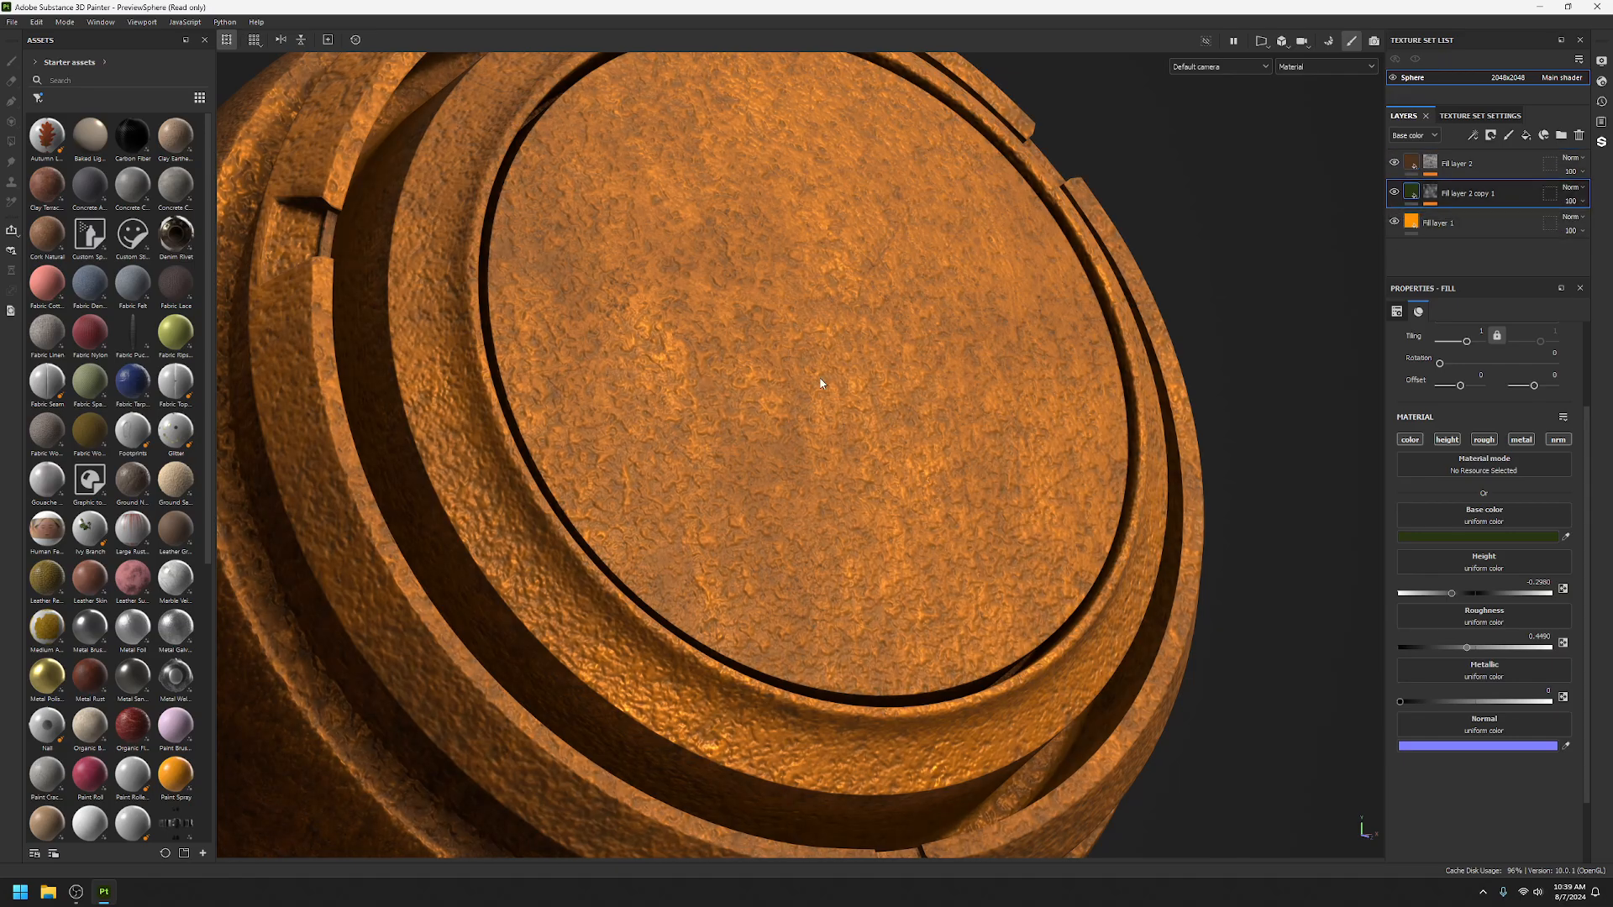
In the dark green layer's Grunge Dust Wide mask, turn Invert on and set Balance to about 0.85 and Contrast to 0.
left_click_drag(821, 379, 714, 420, "alt")
left_click_drag(825, 450, 907, 457, "alt")
left_click_drag(1005, 420, 764, 461, "alt")
scroll(804, 472, "down", 3)
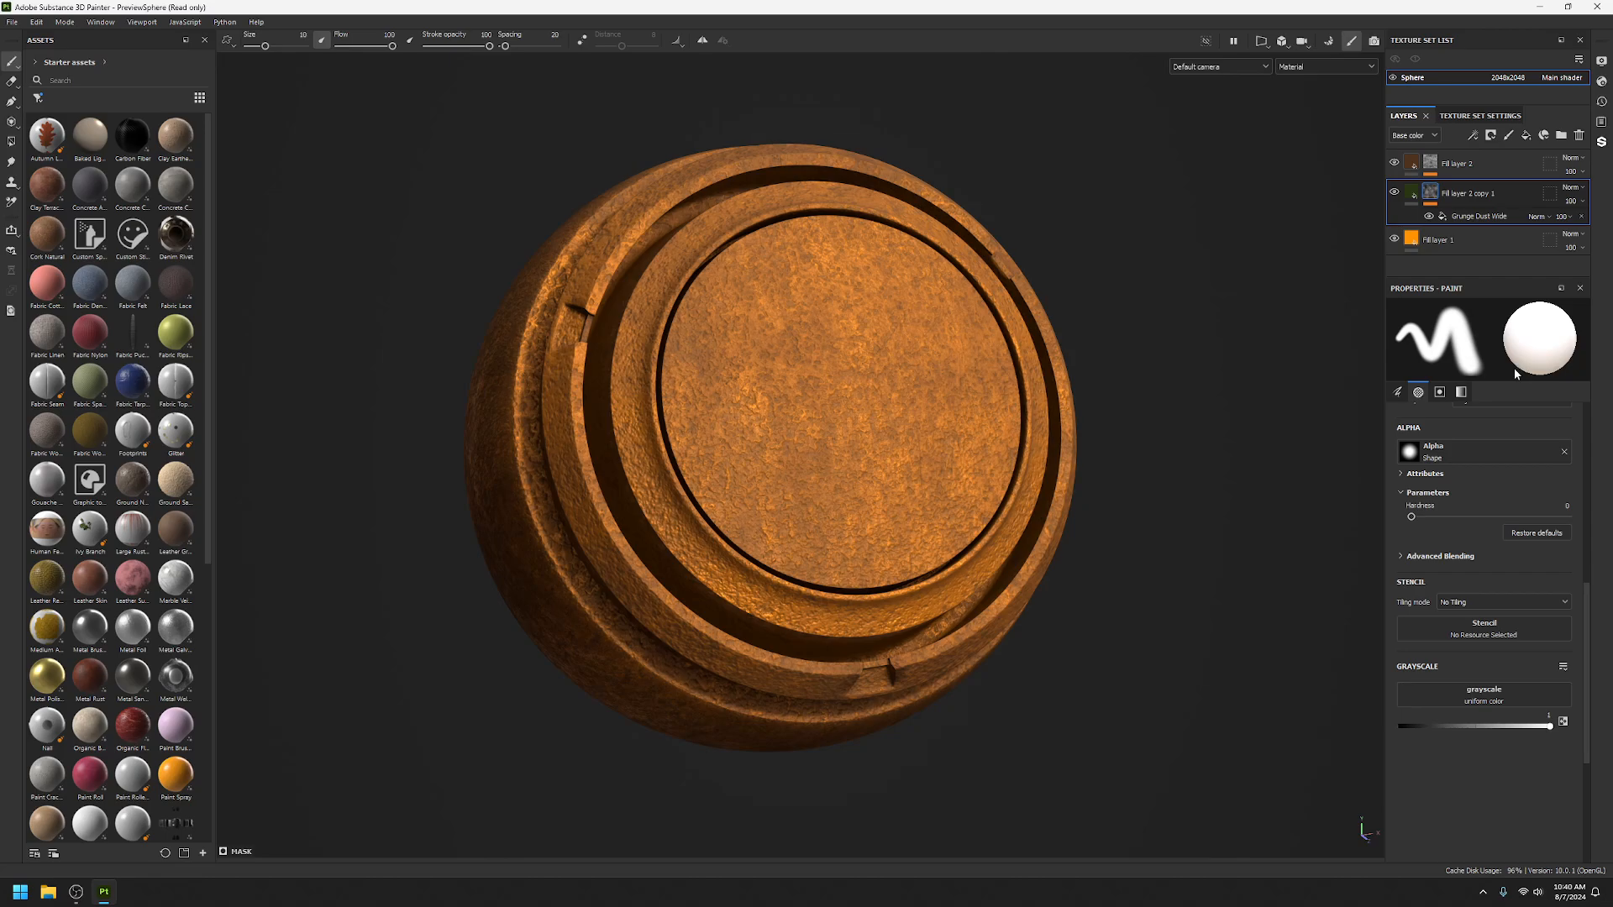
left_click(1446, 215)
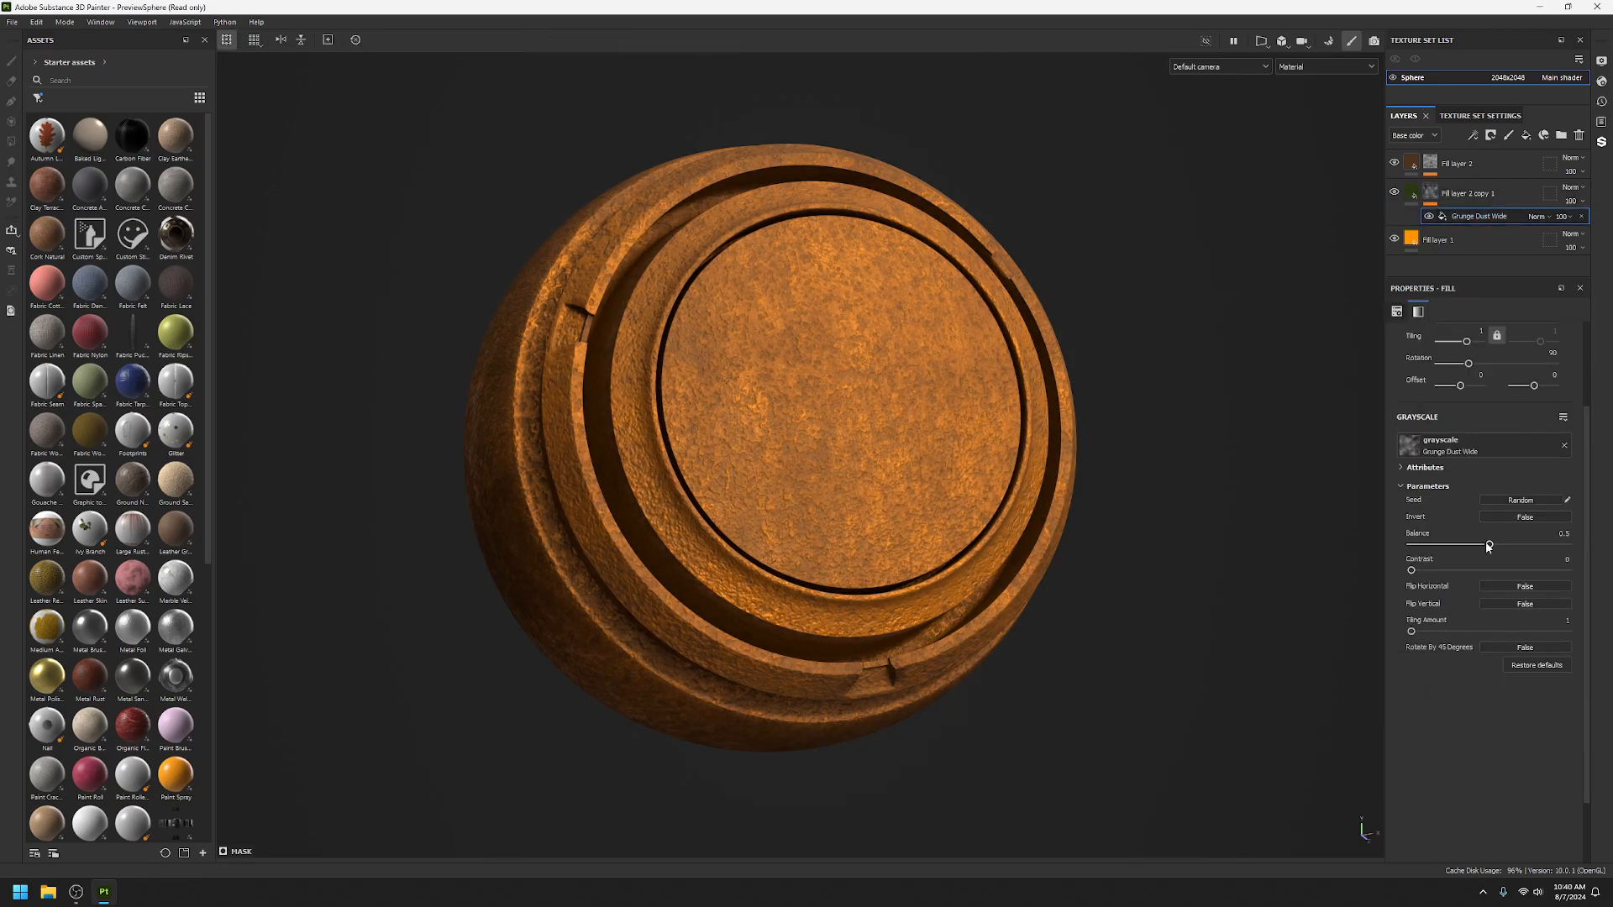
mouse_move(1489, 546)
left_mouse_down()
mouse_move(1539, 546)
mouse_move(1511, 545)
left_mouse_up()
left_click_drag(1411, 570, 1474, 545)
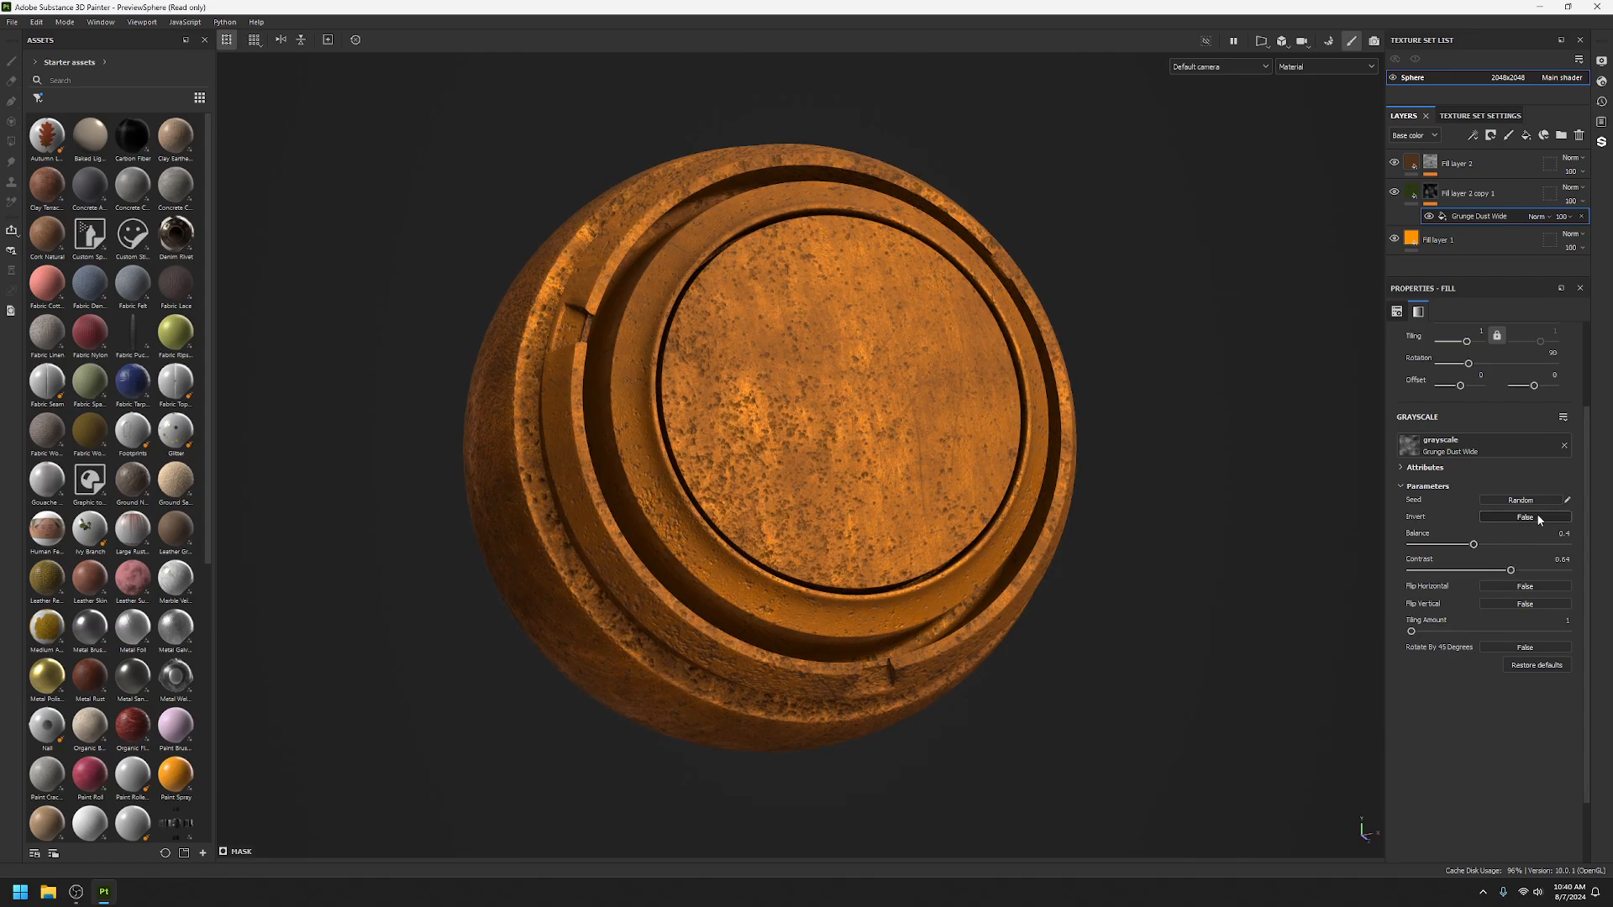
left_click(1538, 519)
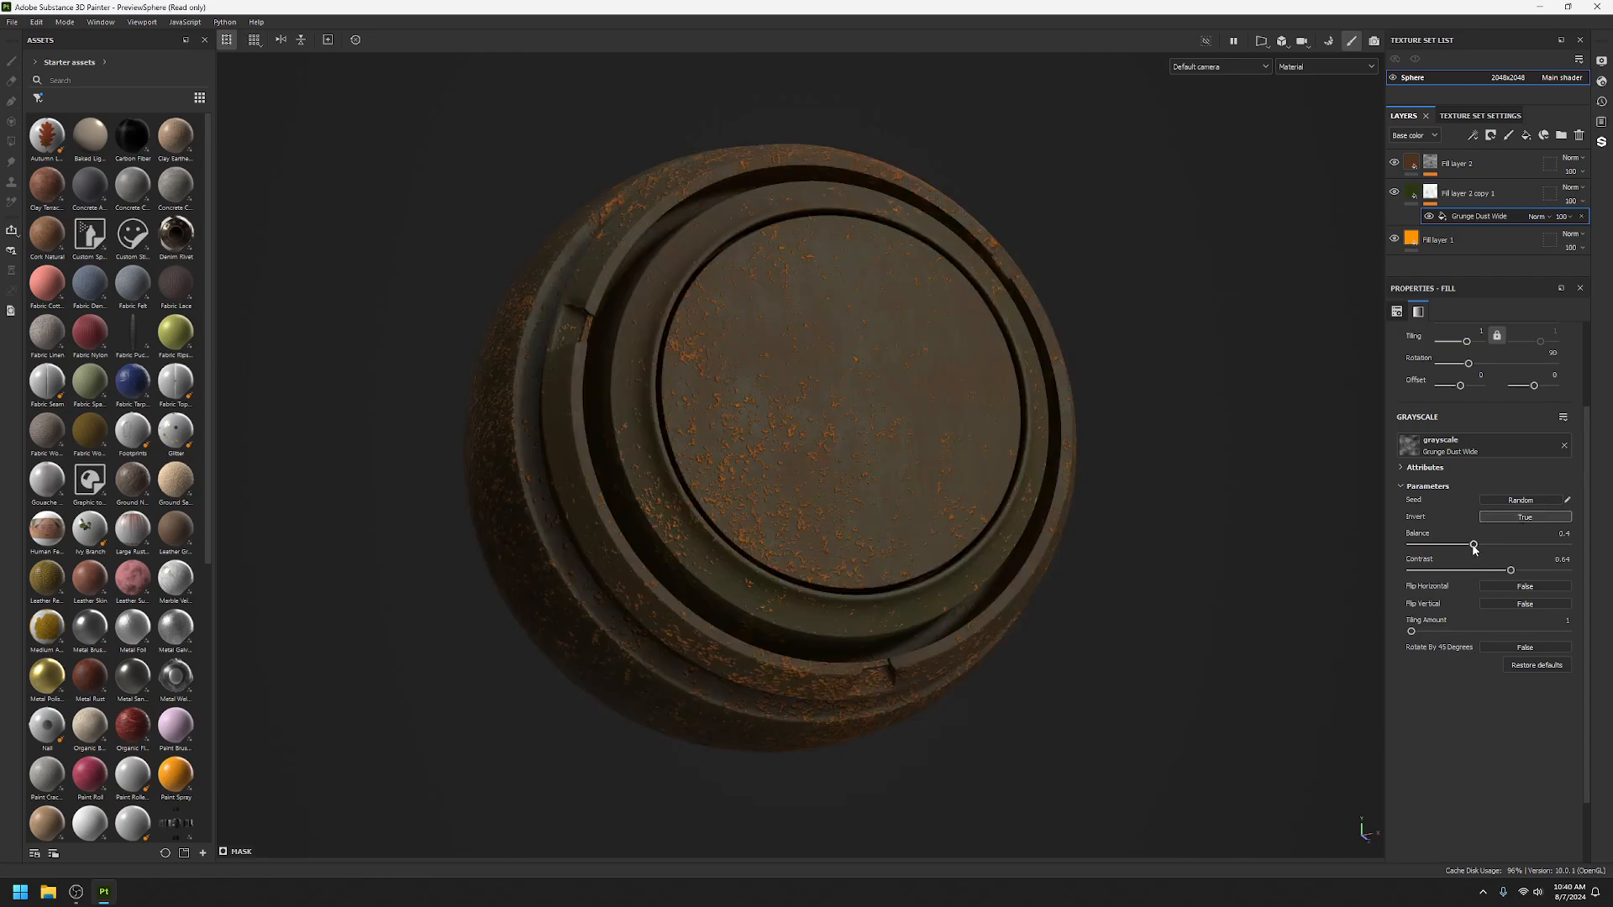
left_click_drag(1511, 571, 1543, 545)
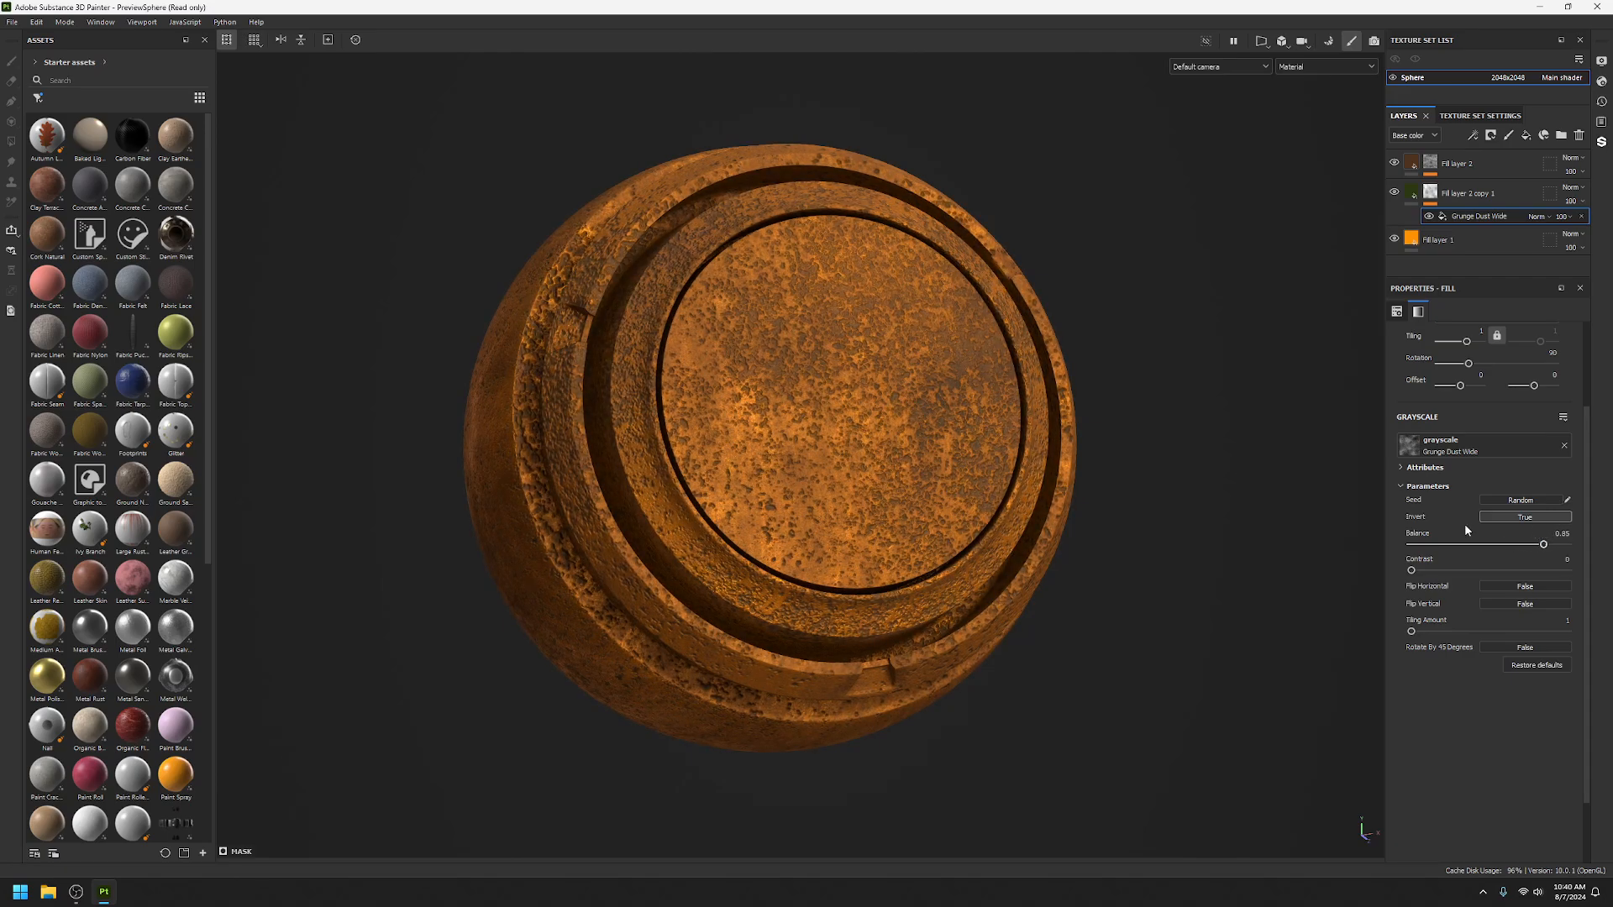
left_click_drag(890, 445, 956, 488, "alt")
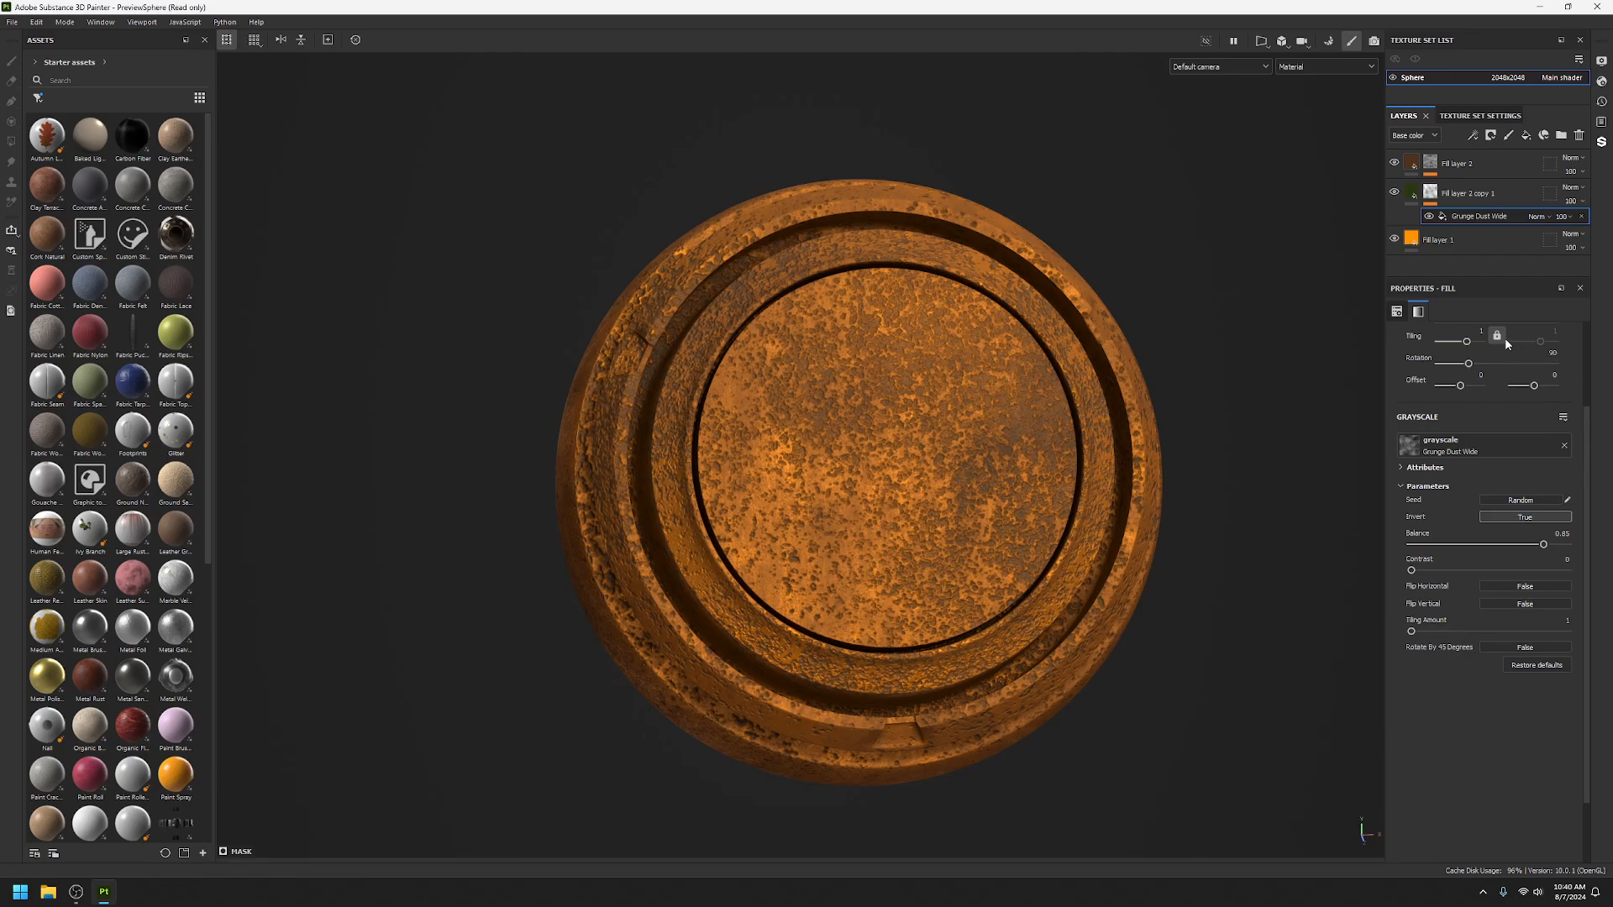
Set the orange base layer's metallic to 0 and change its base color to light blue 6EDCE8.
left_click(1463, 238)
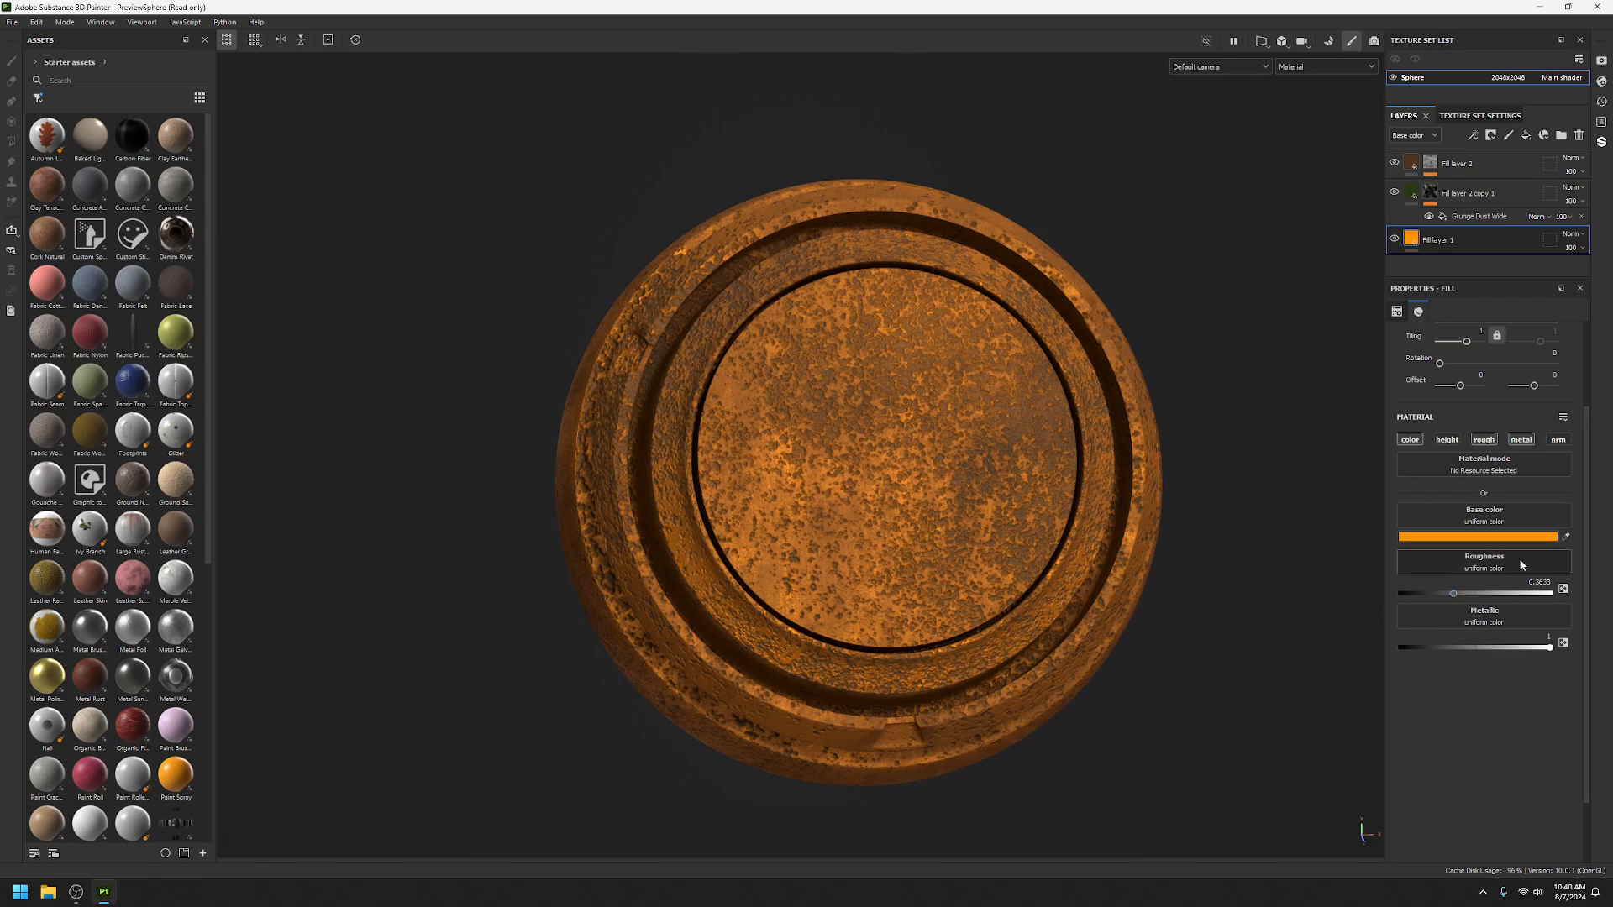
left_click_drag(1550, 647, 1221, 642)
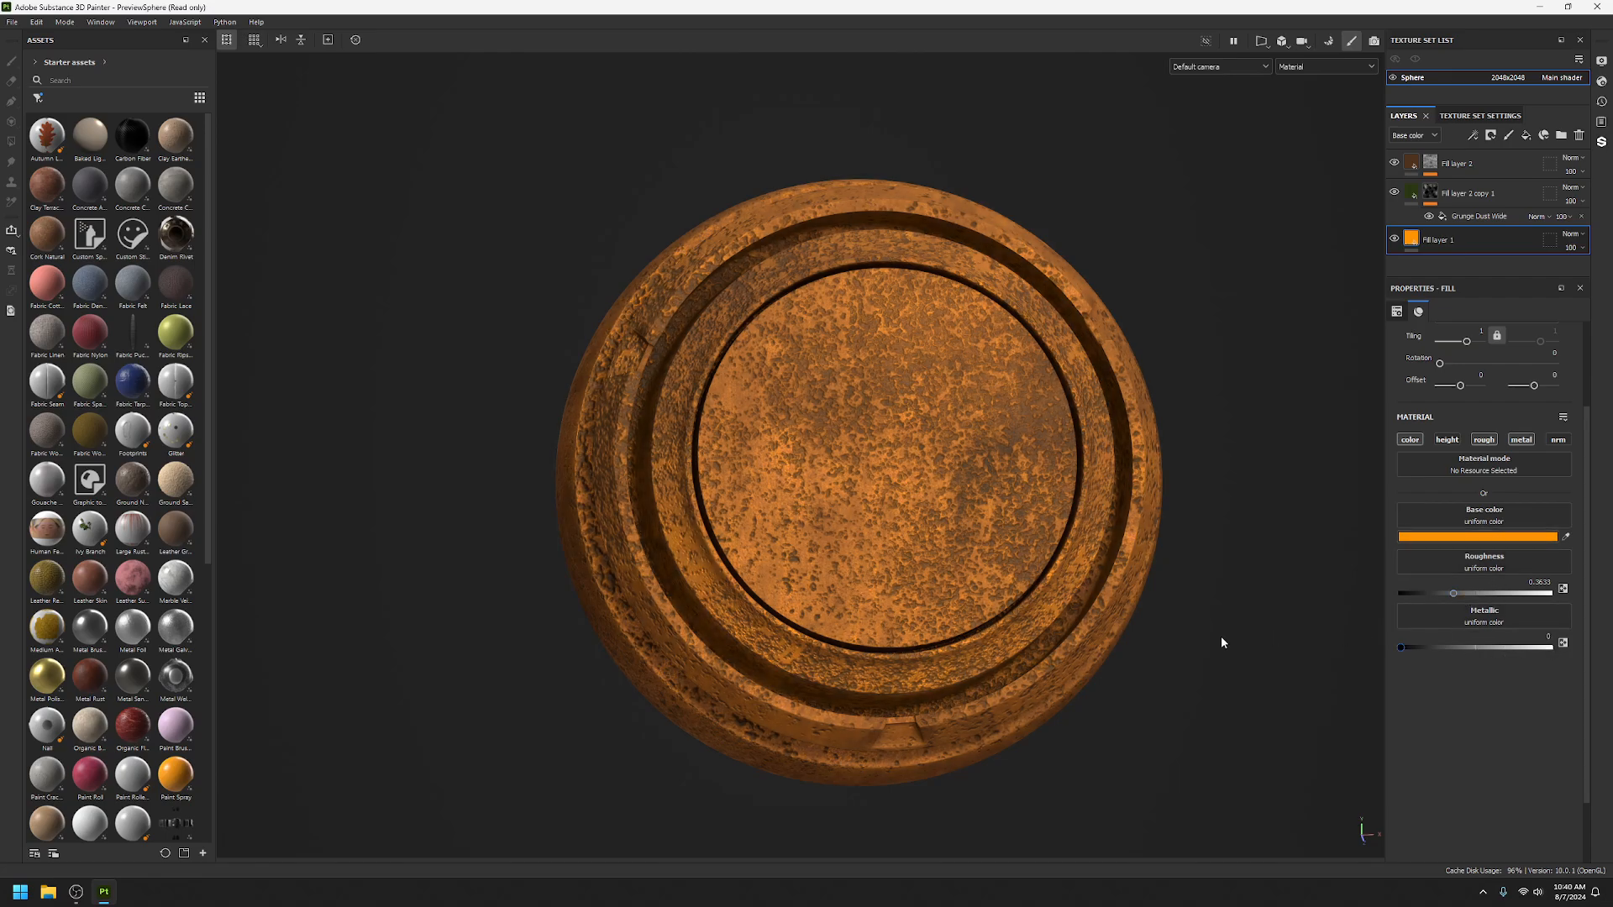
left_click(1500, 538)
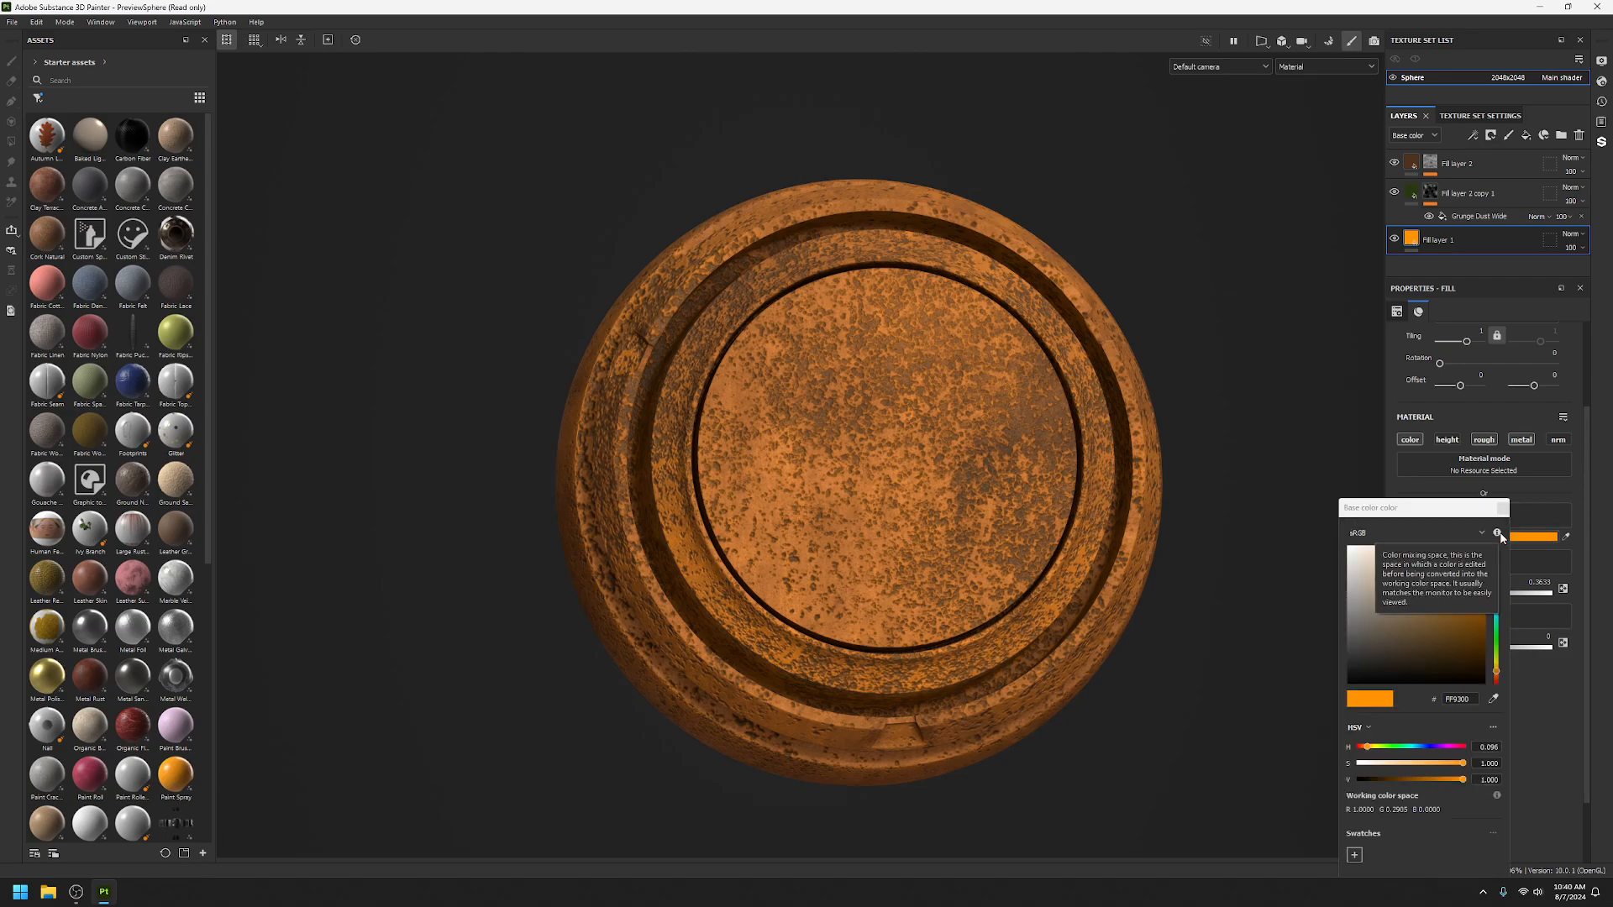
left_click(1496, 603)
left_click_drag(1497, 602, 1496, 612)
left_click(1425, 574)
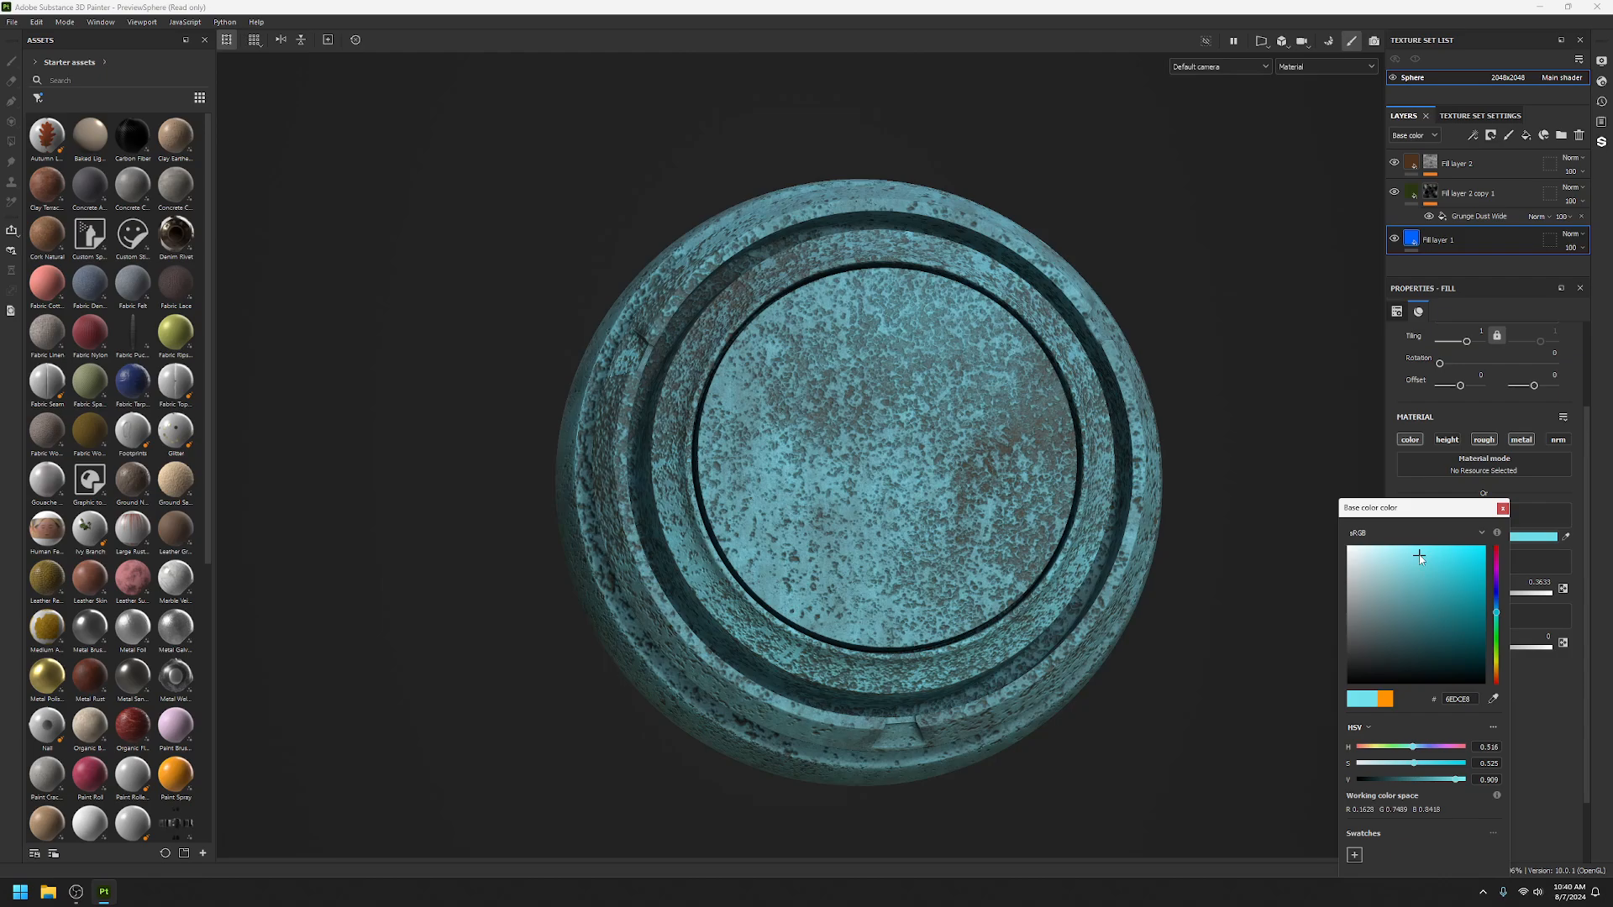
left_click(1502, 508)
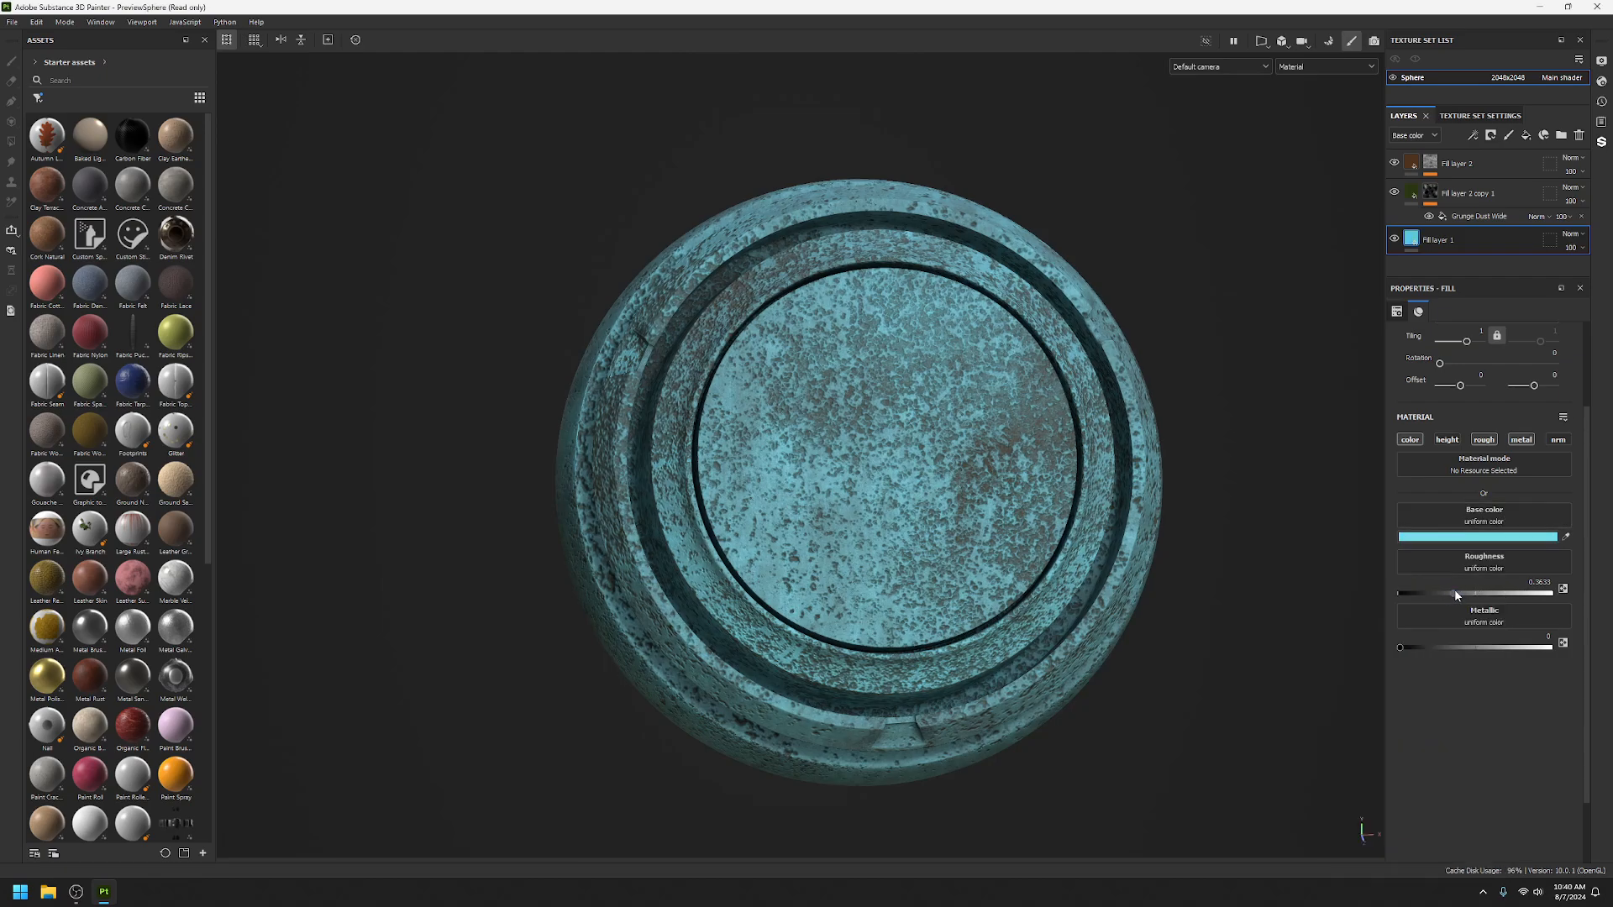
Lower the light blue base layer's roughness to 0.
left_click_drag(1535, 597, 1373, 590)
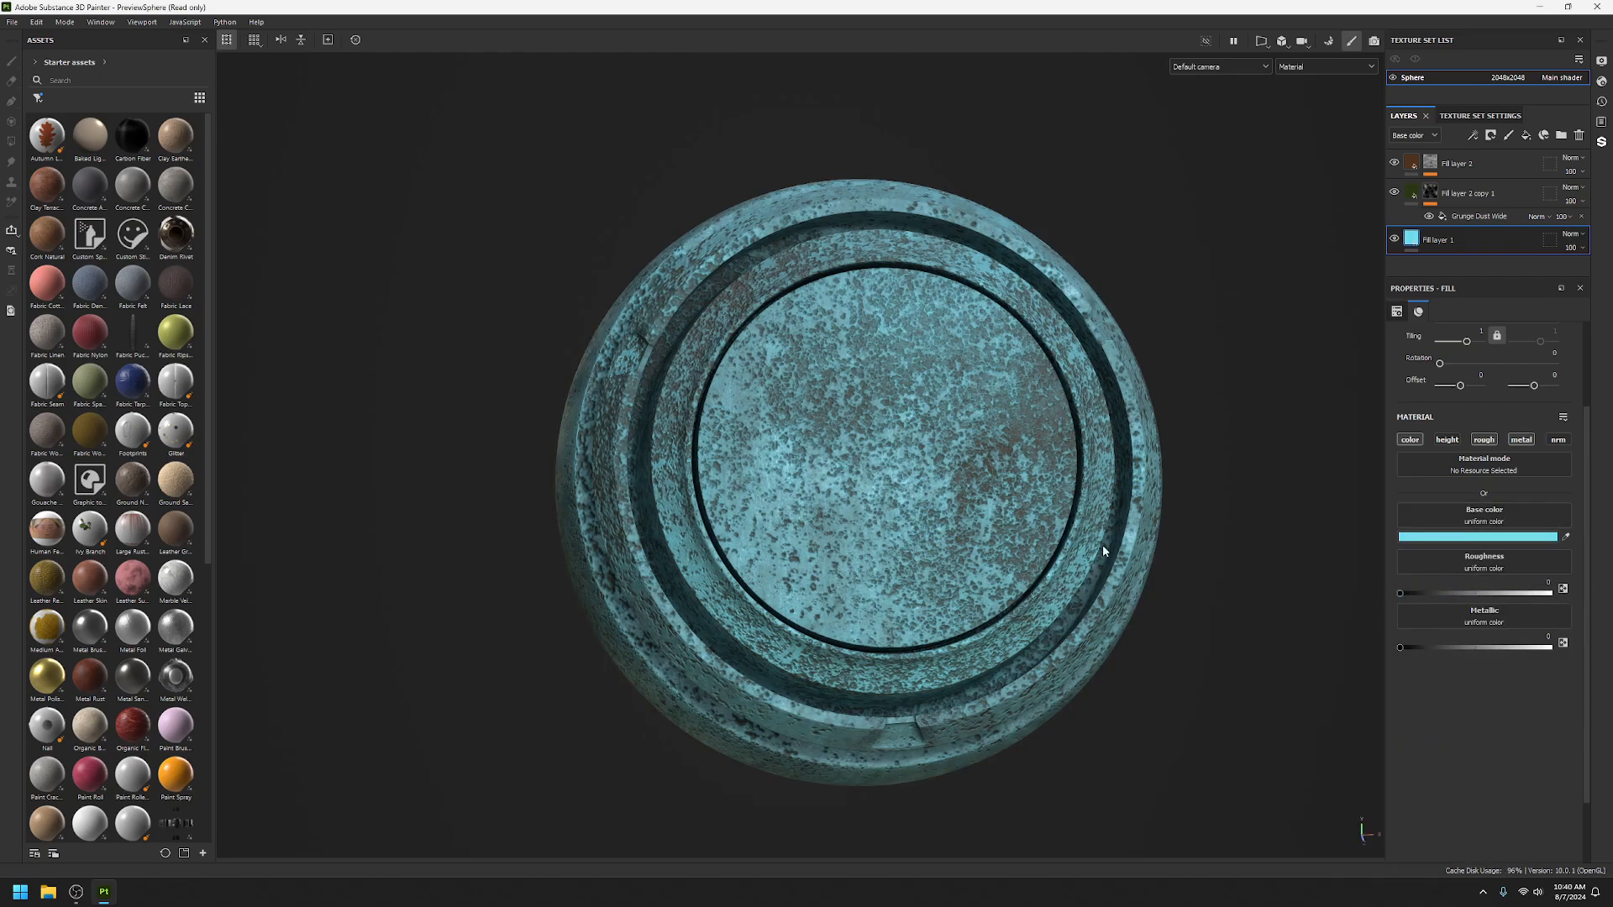
mouse_move(1102, 544)
left_mouse_down("alt")
mouse_move(1138, 515)
mouse_move(1070, 507)
mouse_move(1113, 533)
left_mouse_up("alt")
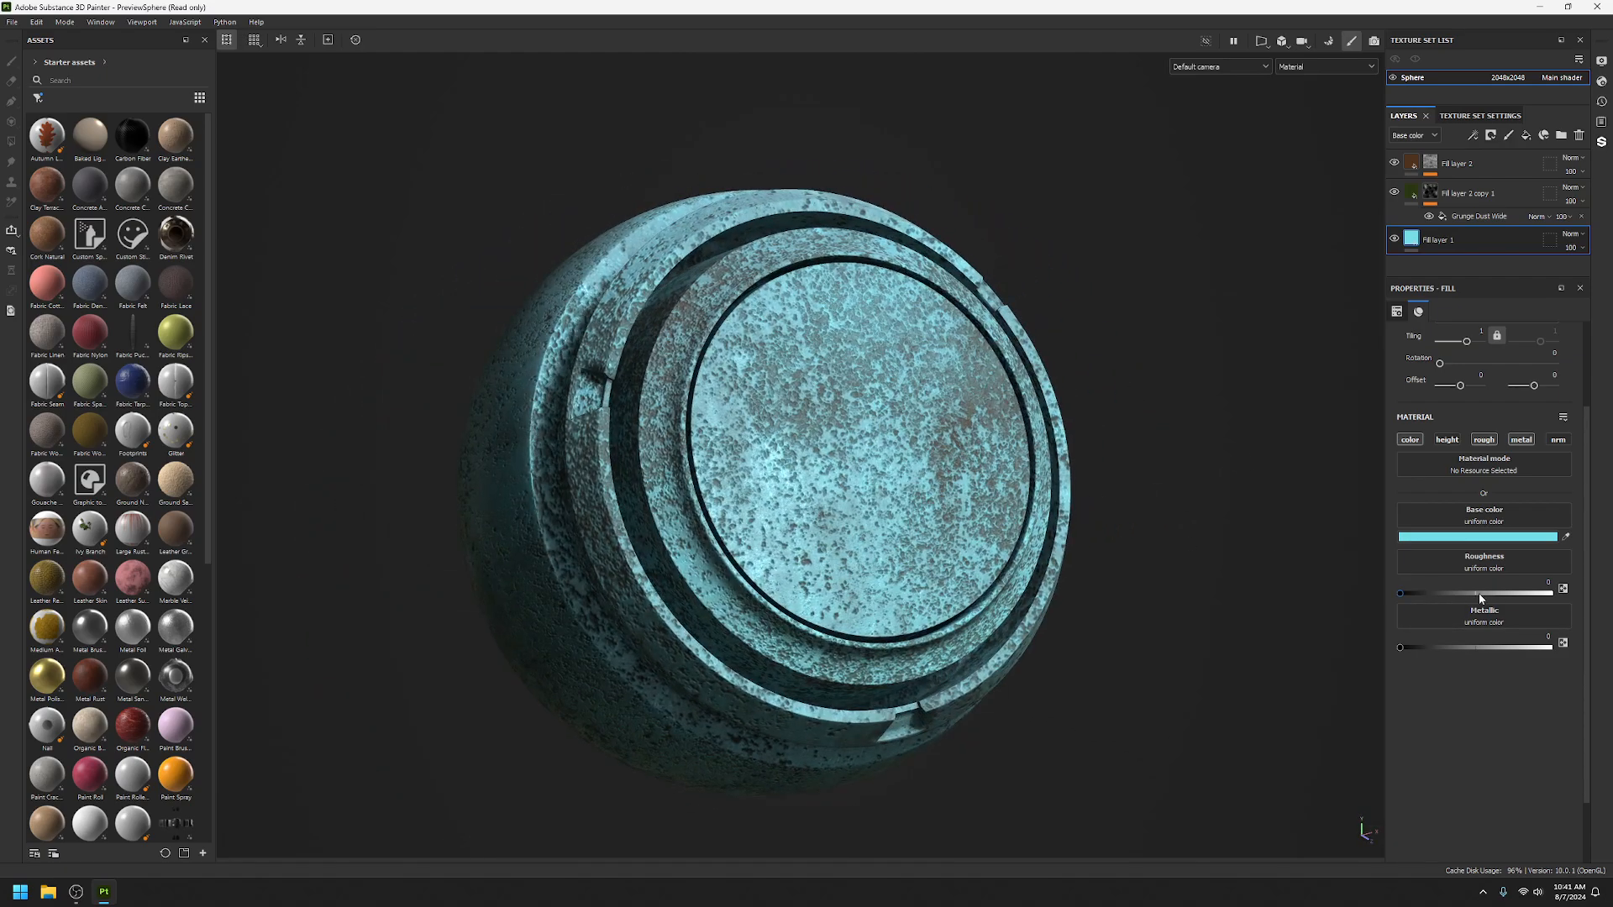
right_click_drag(936, 484, 1095, 485, "alt")
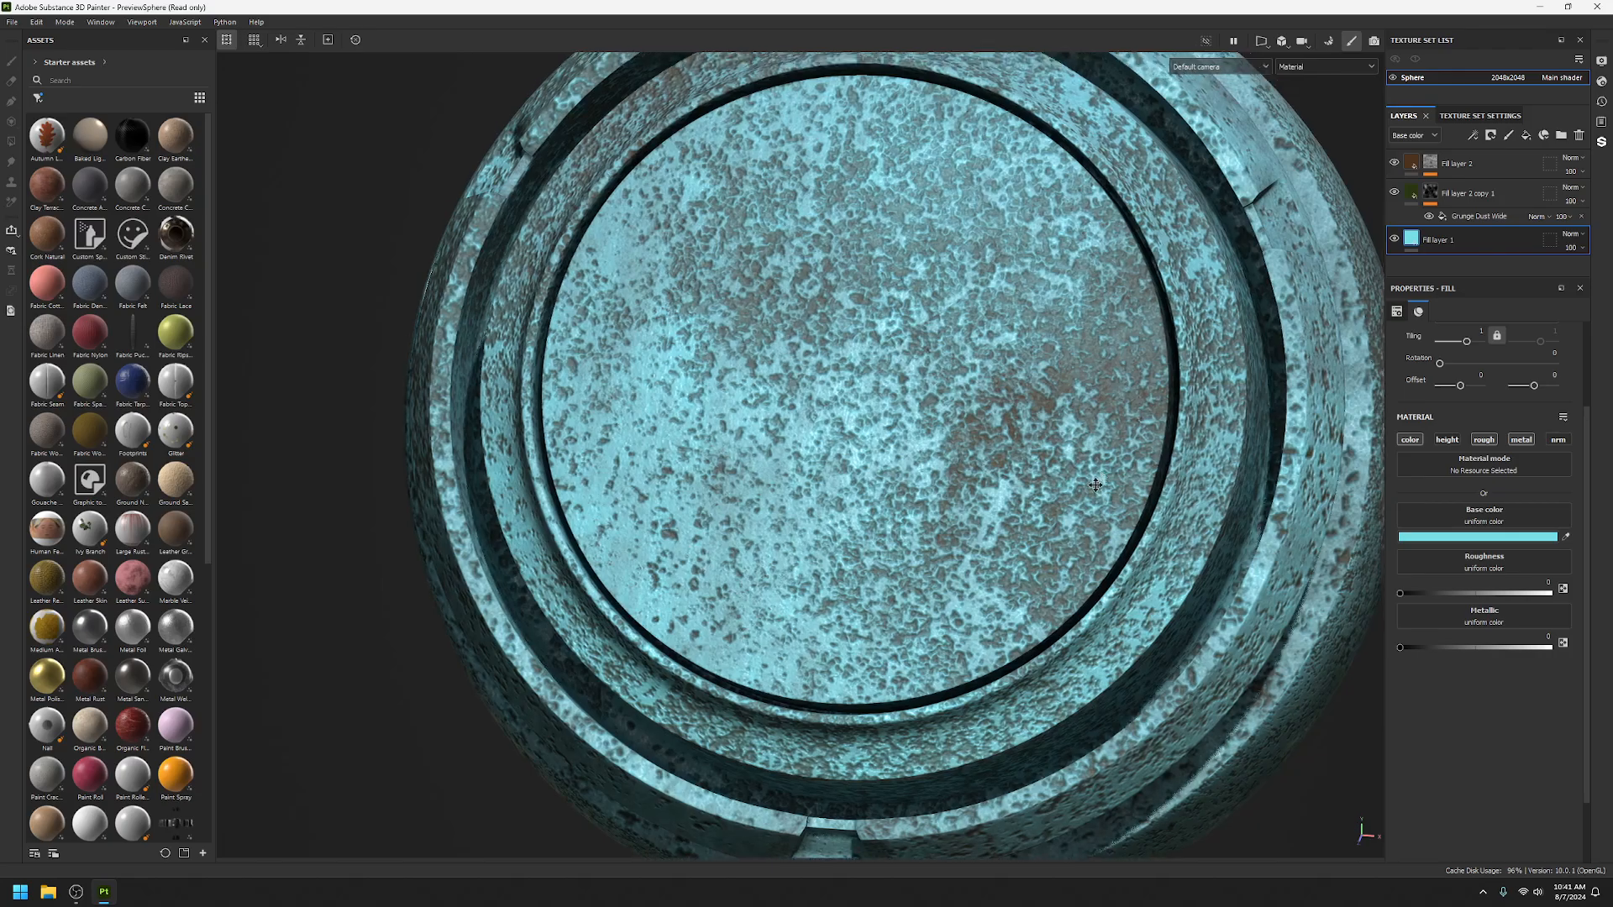
middle_click_drag(1095, 485, 1102, 633, "alt")
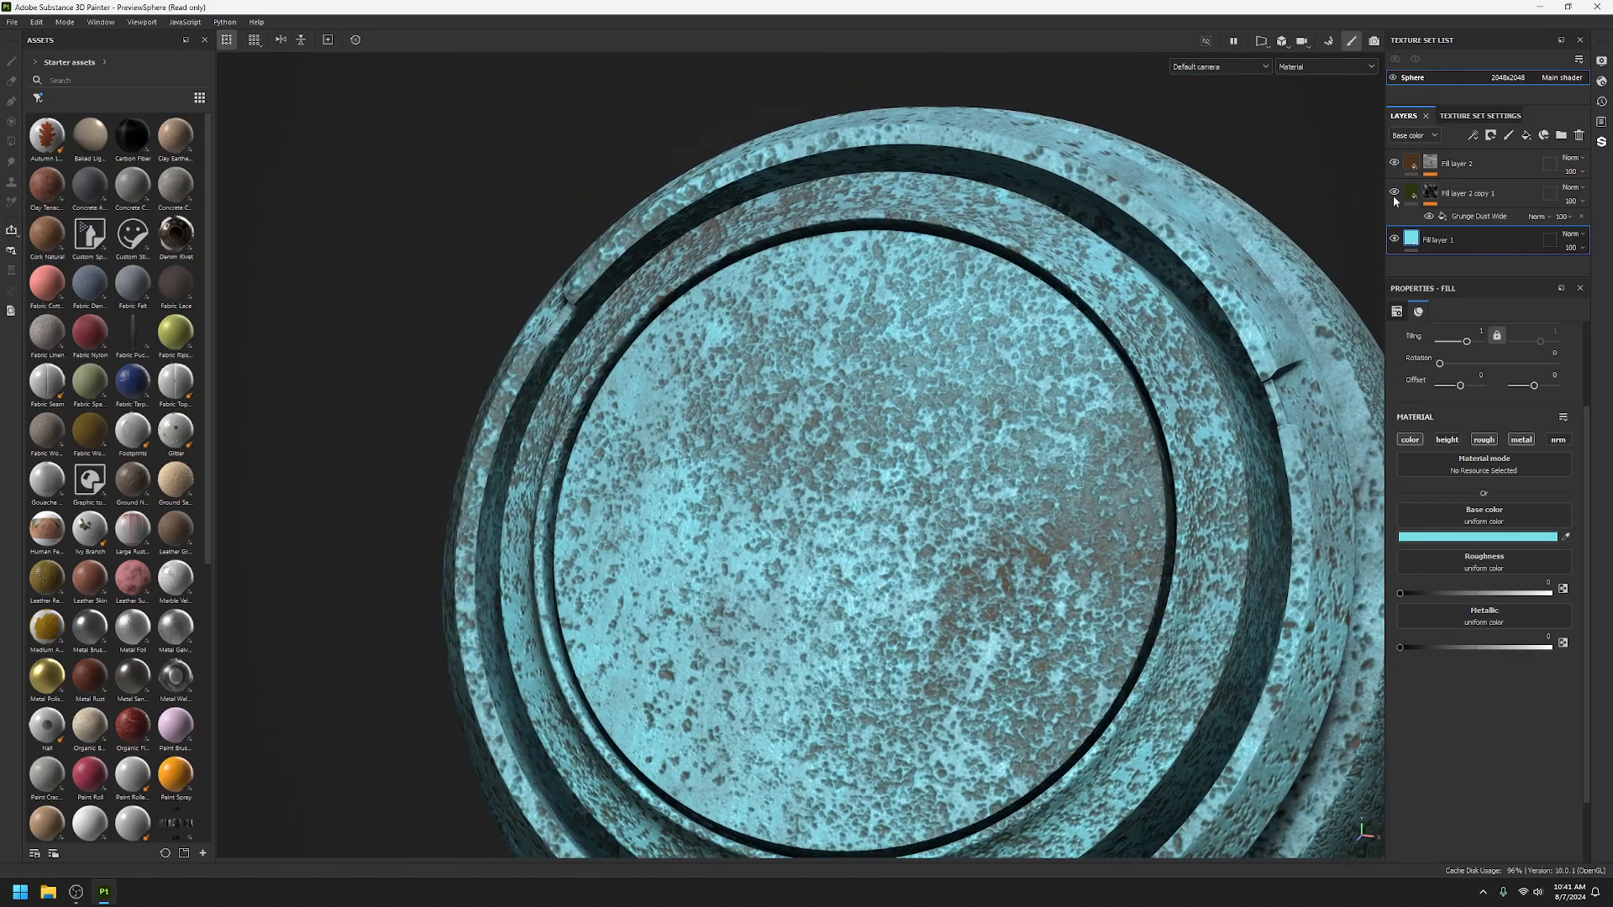
Change the dark green layer's base color to purple with saturation 0.680 and value 0.478.
left_click(1413, 192)
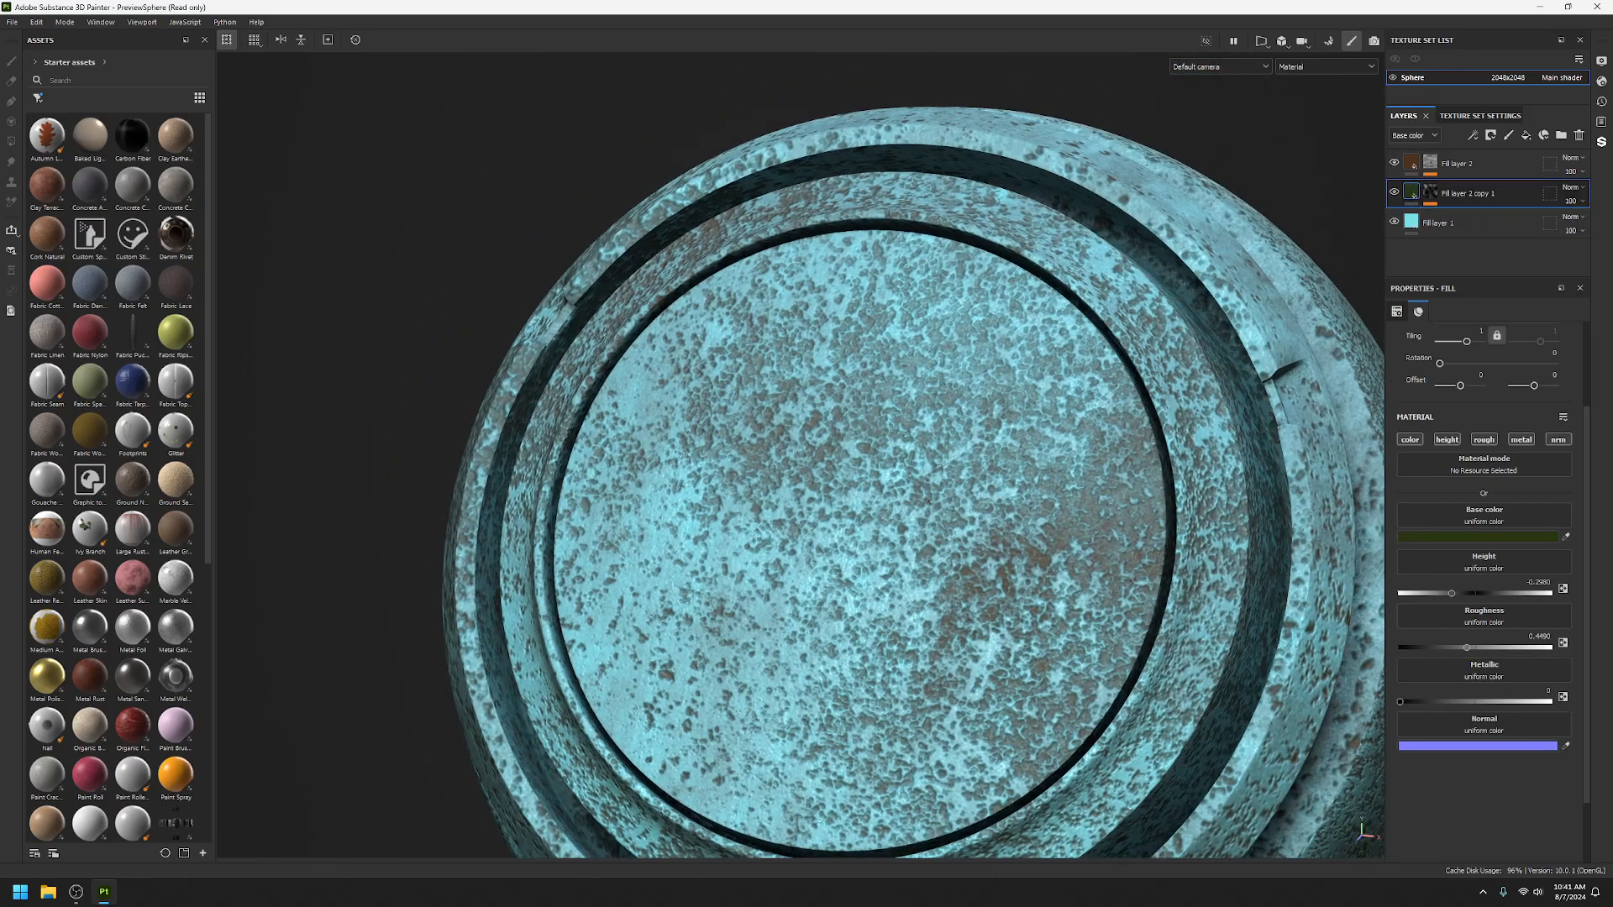
left_click(1475, 535)
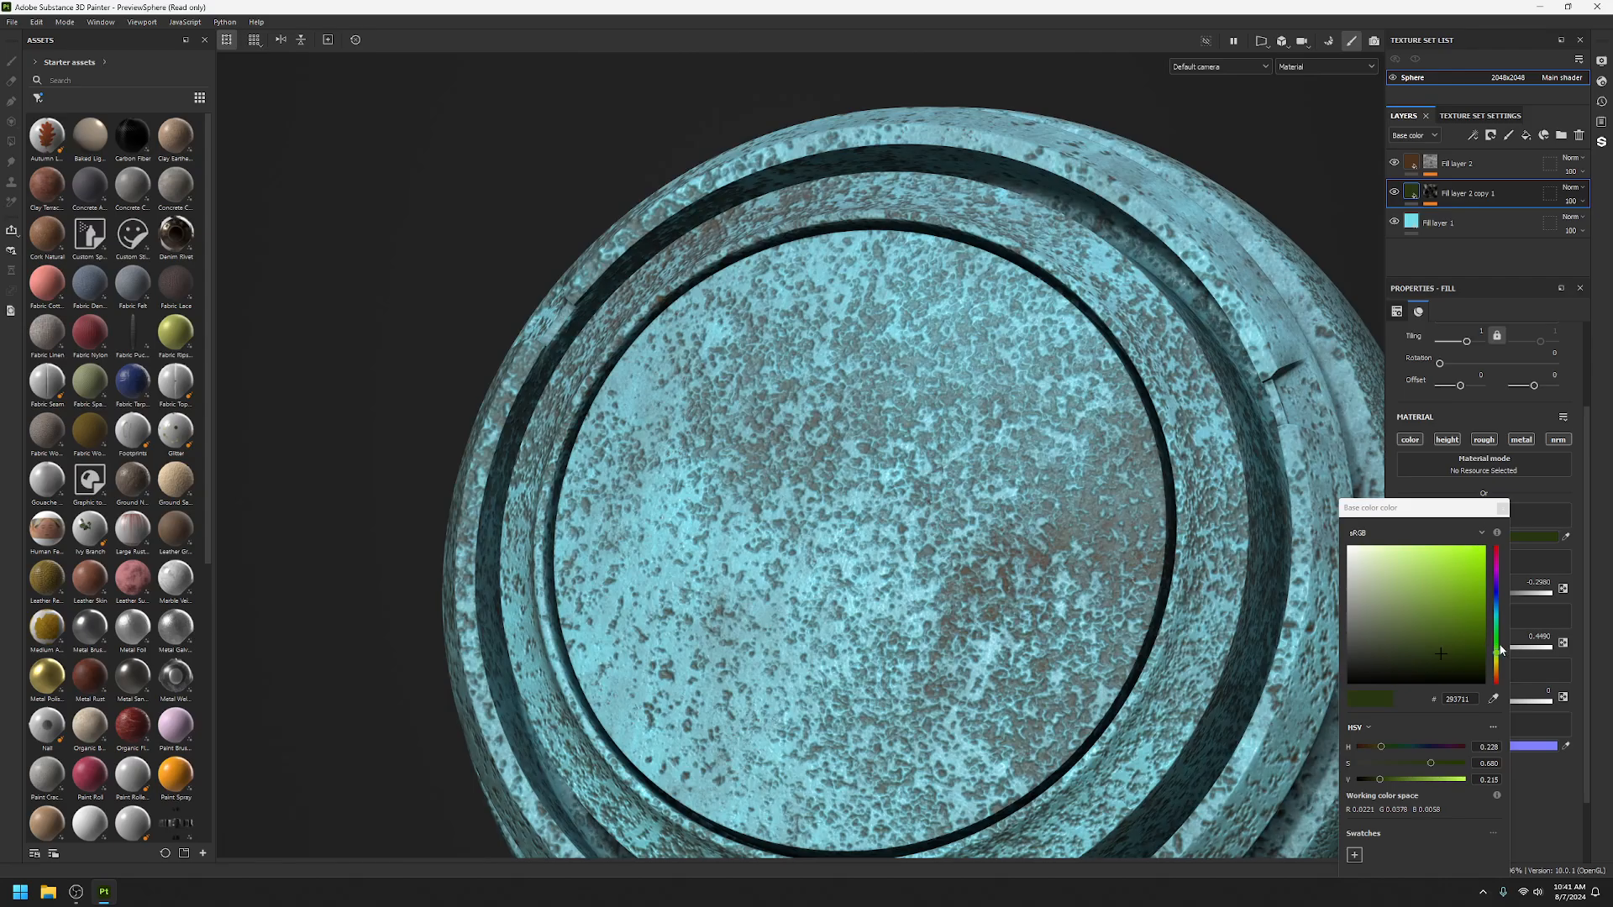
mouse_move(1496, 660)
left_mouse_down()
mouse_move(1496, 576)
mouse_move(1440, 616)
left_mouse_up()
left_click(1451, 587)
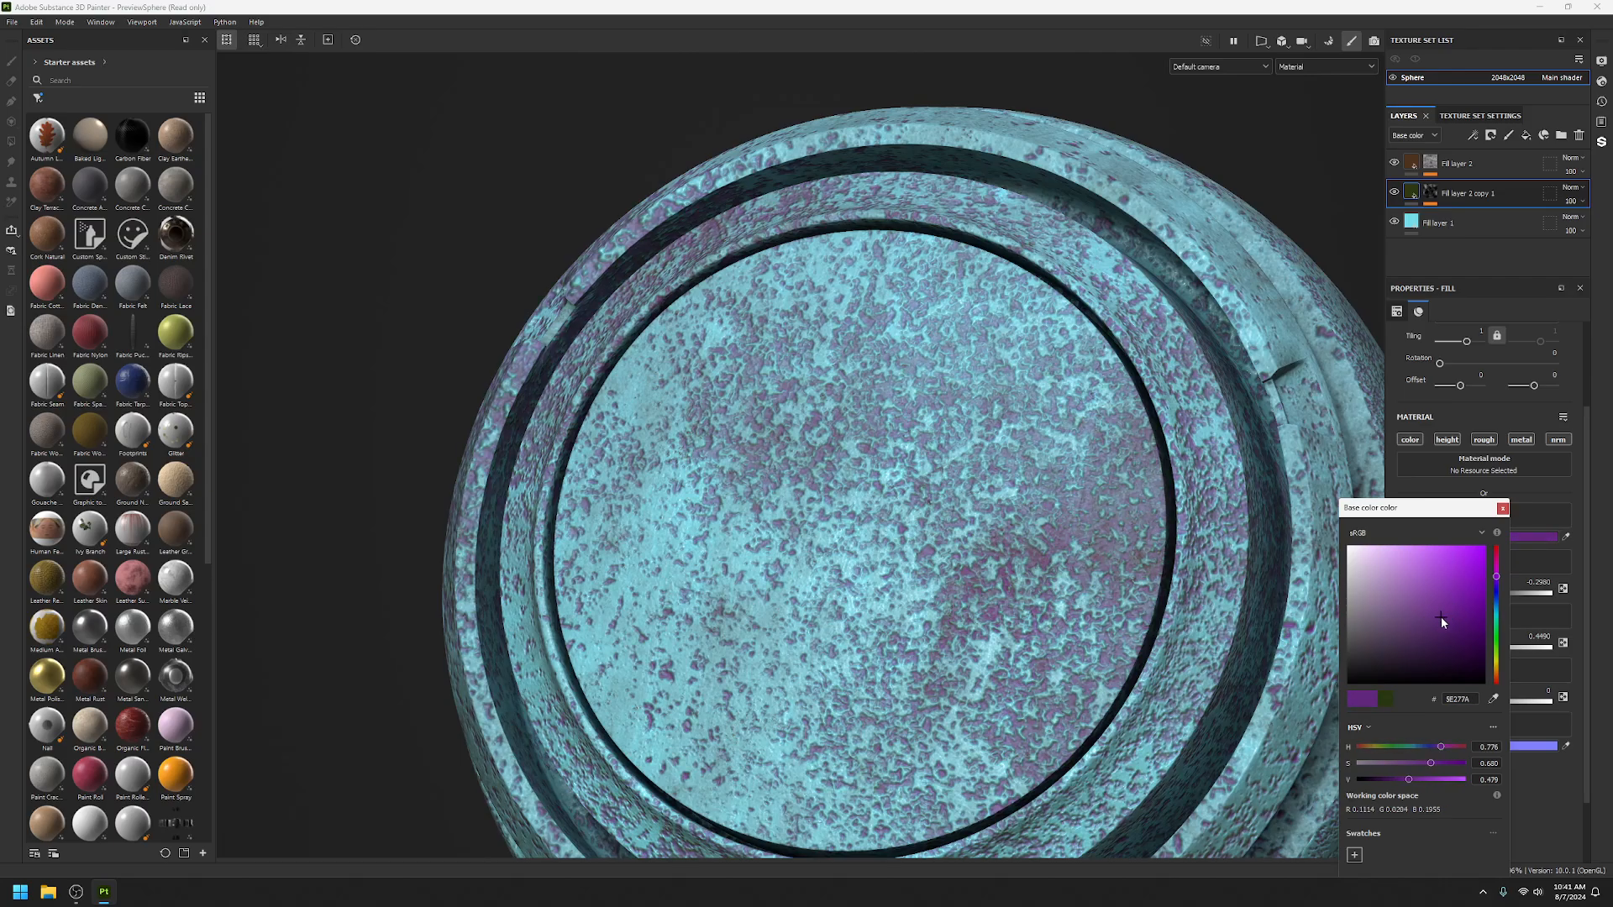
left_click(1502, 508)
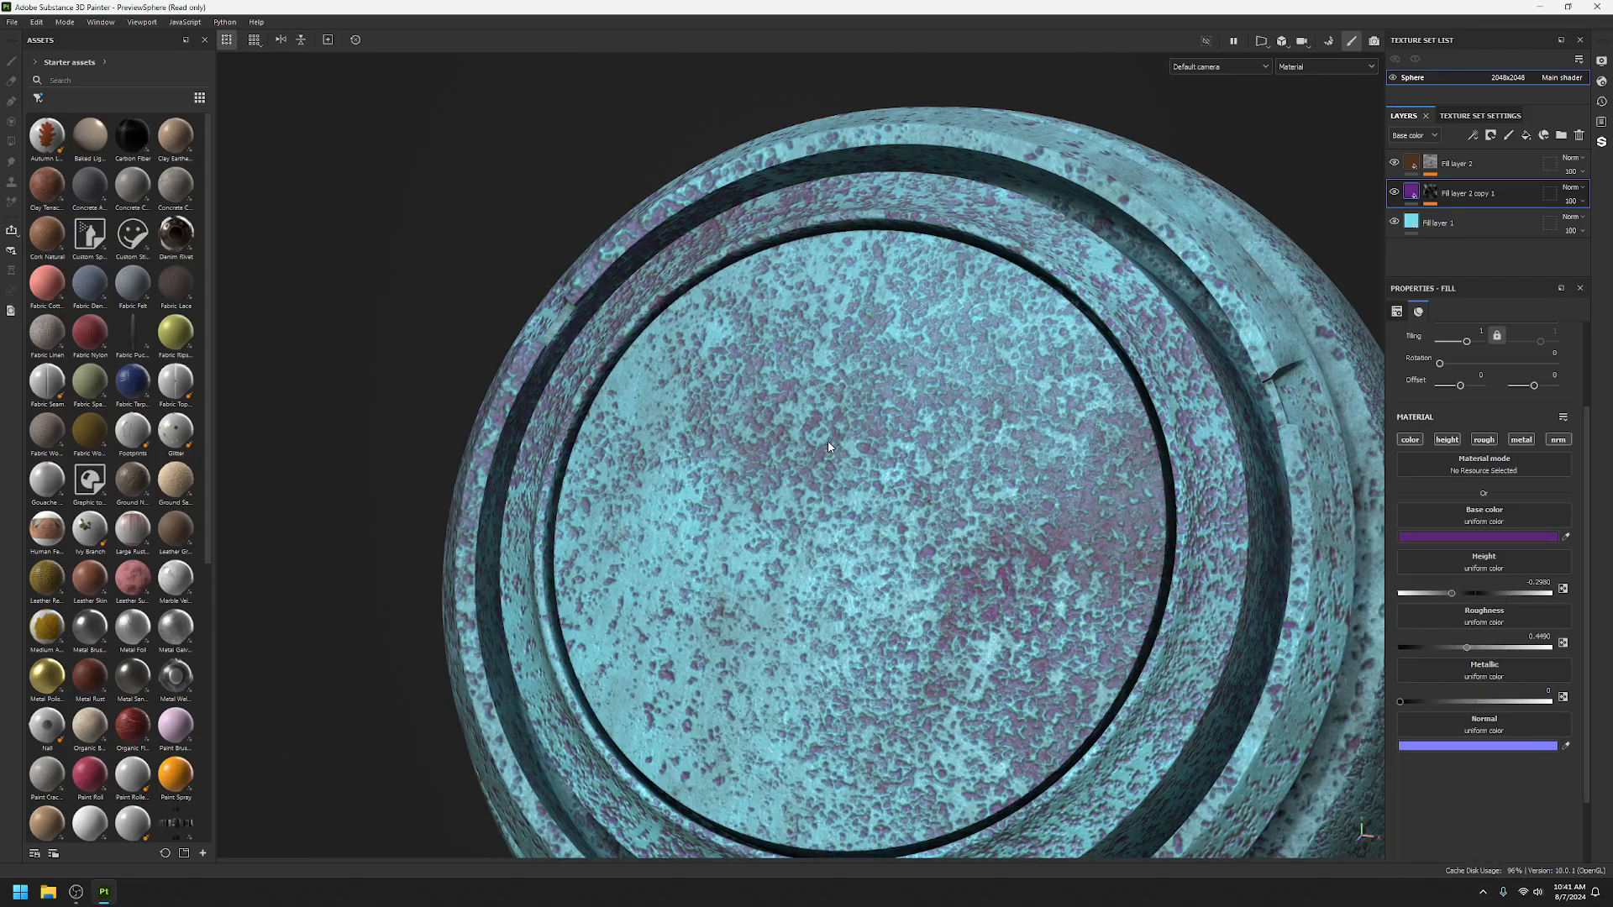
Raise the purple layer's height to about 0.33.
scroll(980, 498, "down", 3)
left_click_drag(980, 498, 1210, 487, "alt")
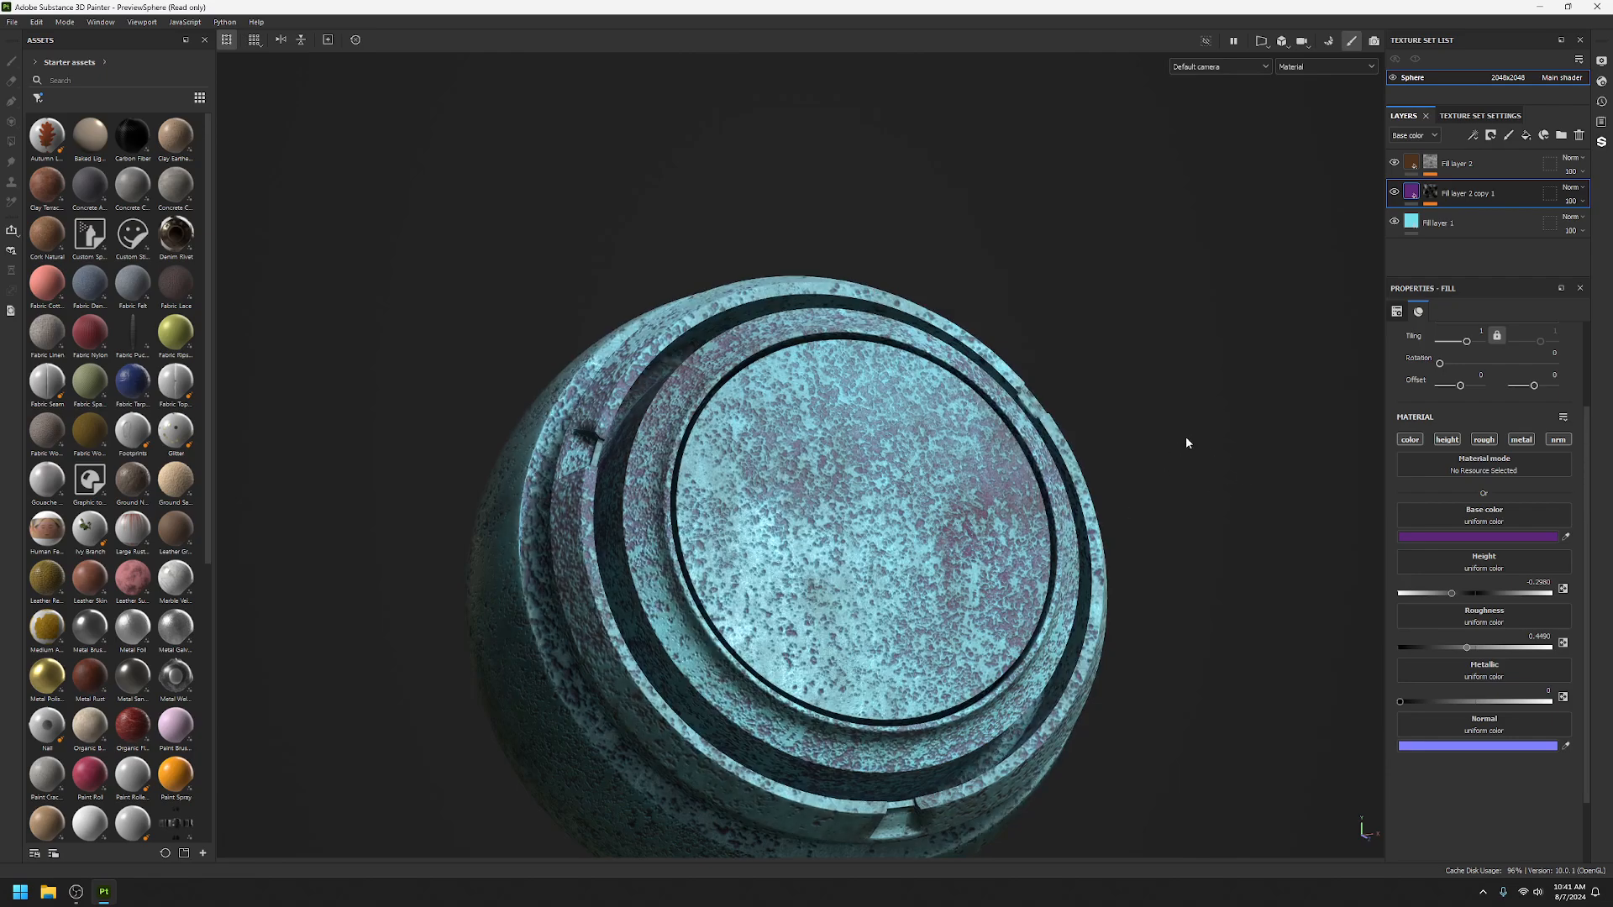
left_click_drag(1453, 593, 1500, 595)
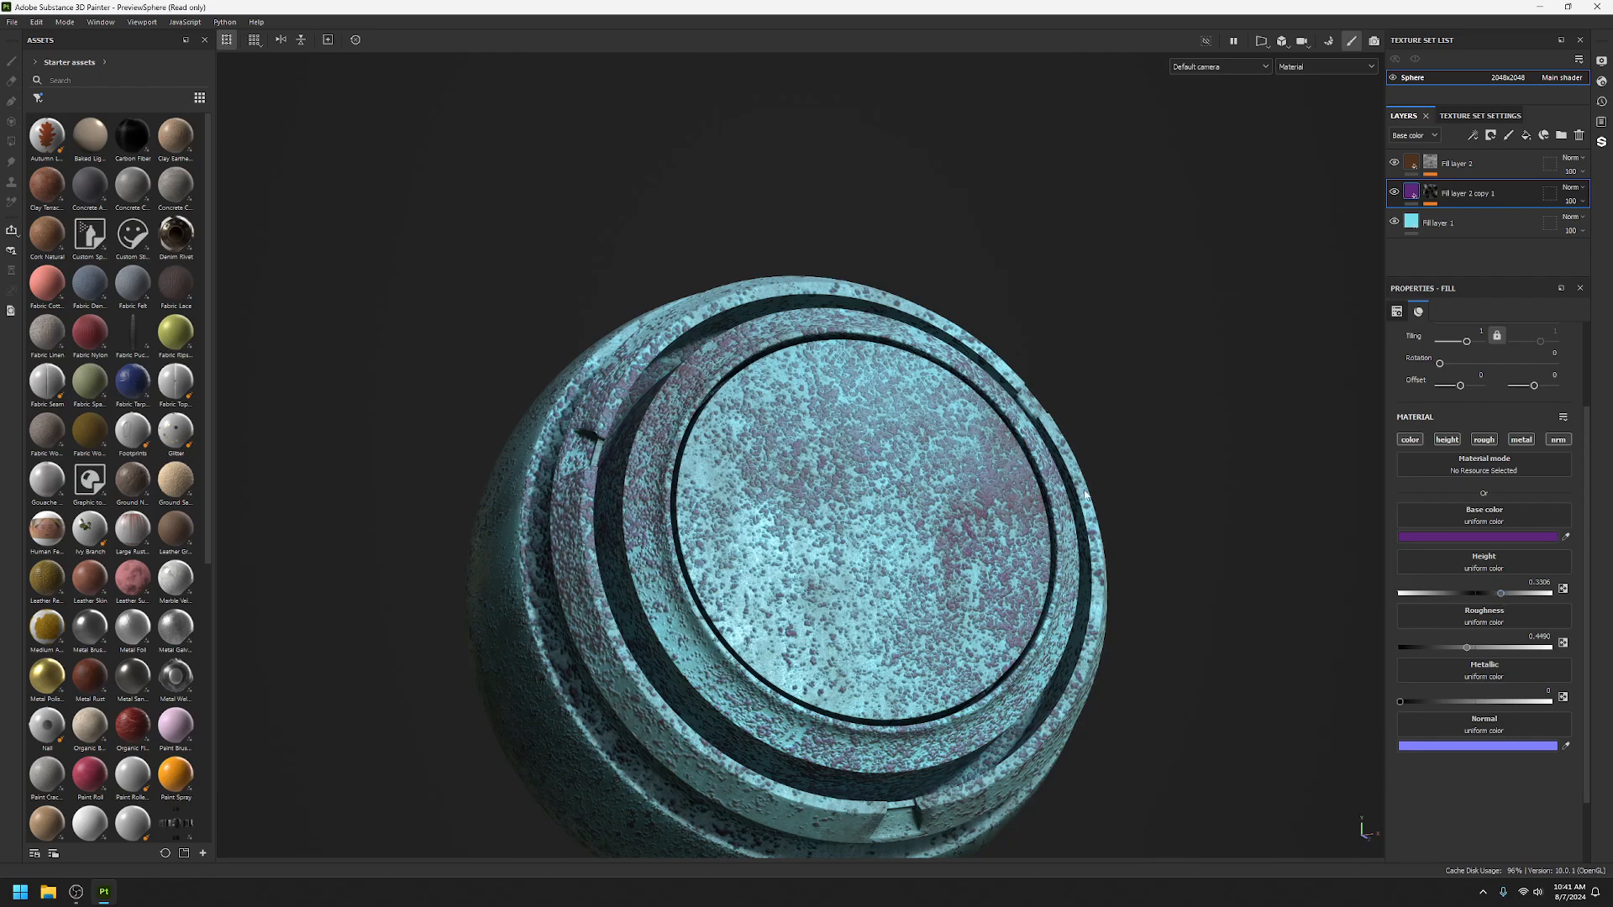
Examine the purple spots and surface relief on the sphere up close and from several angles.
scroll(999, 487, "up", 5)
left_click_drag(1000, 504, 892, 522, "alt")
scroll(964, 475, "down", 4)
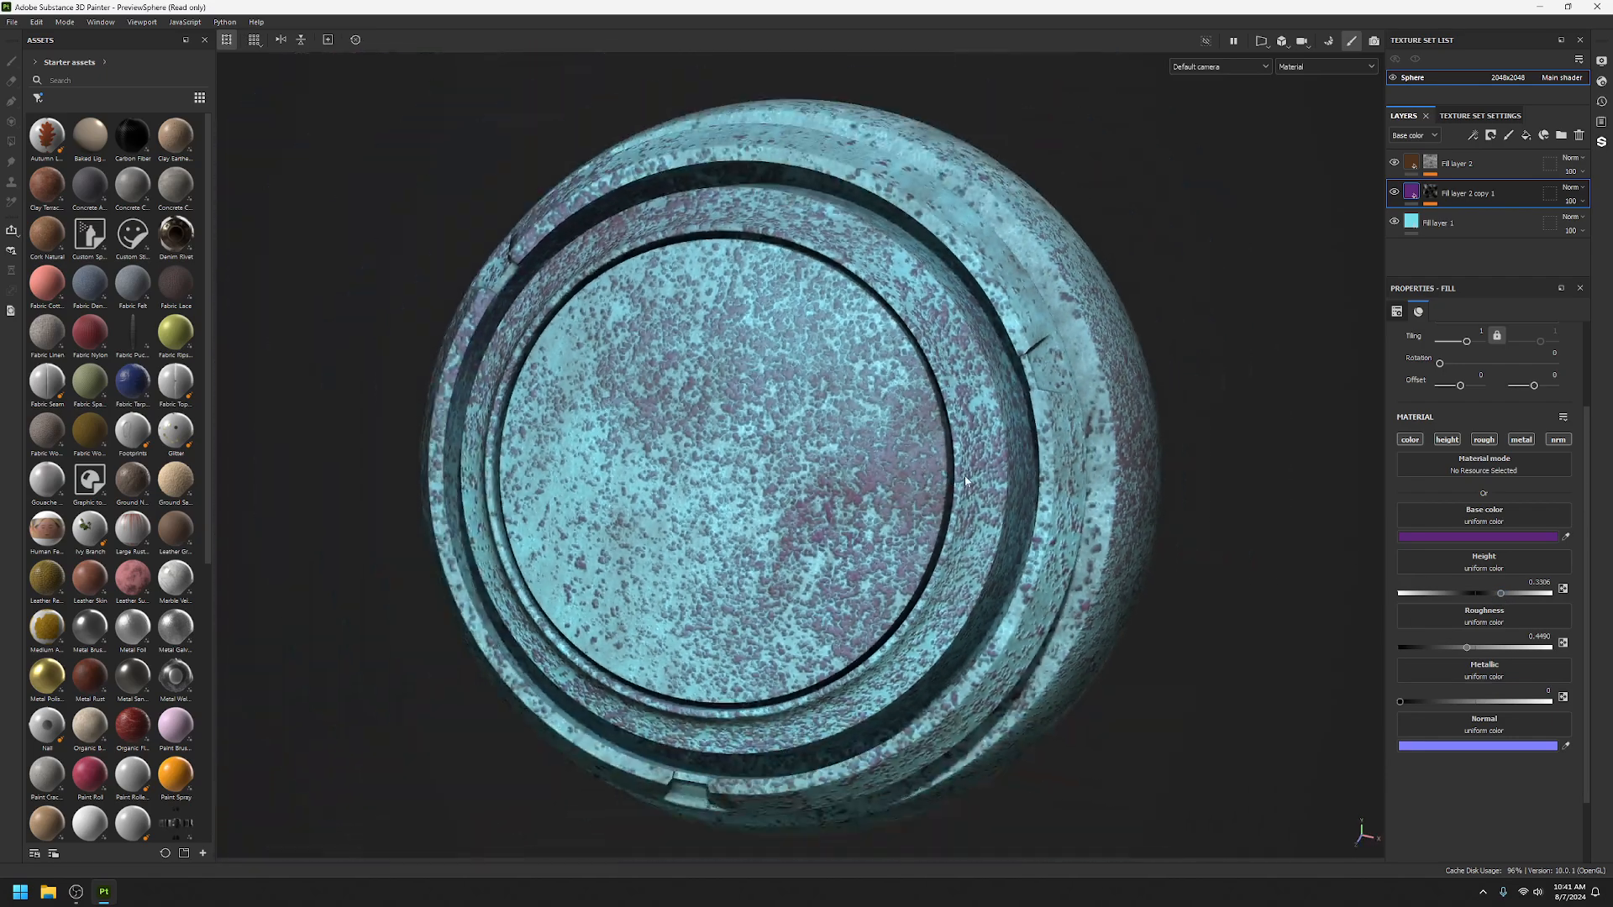
middle_click_drag(965, 475, 1033, 509, "alt")
left_click_drag(1034, 509, 1096, 483, "alt")
middle_click_drag(1096, 483, 1234, 431, "alt")
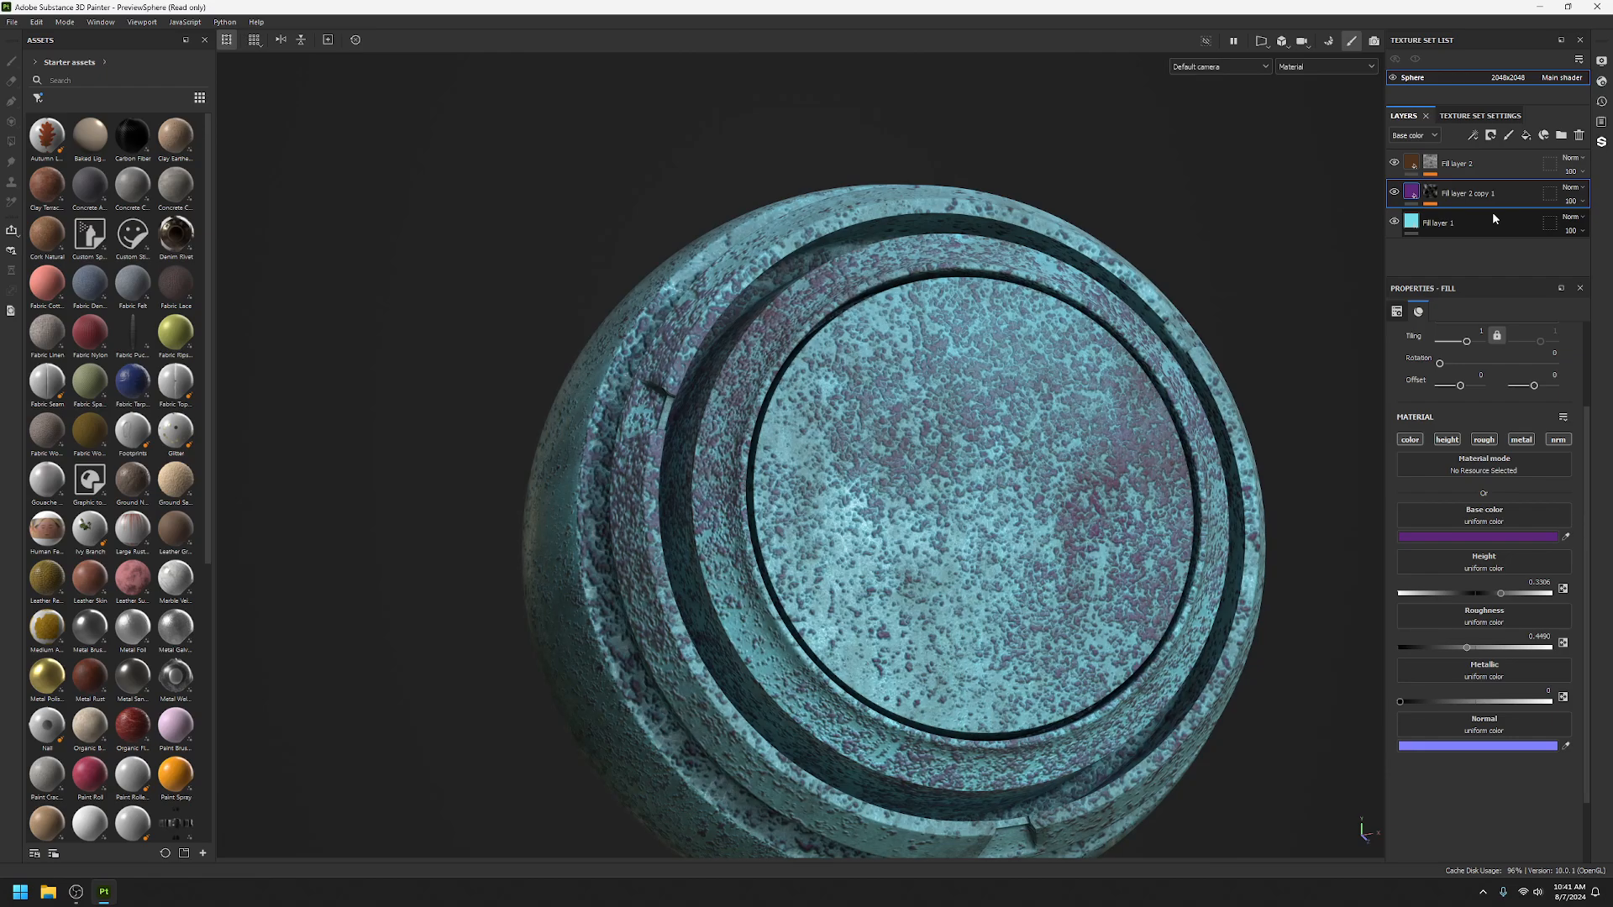
right_click_drag(1079, 473, 1047, 437, "alt")
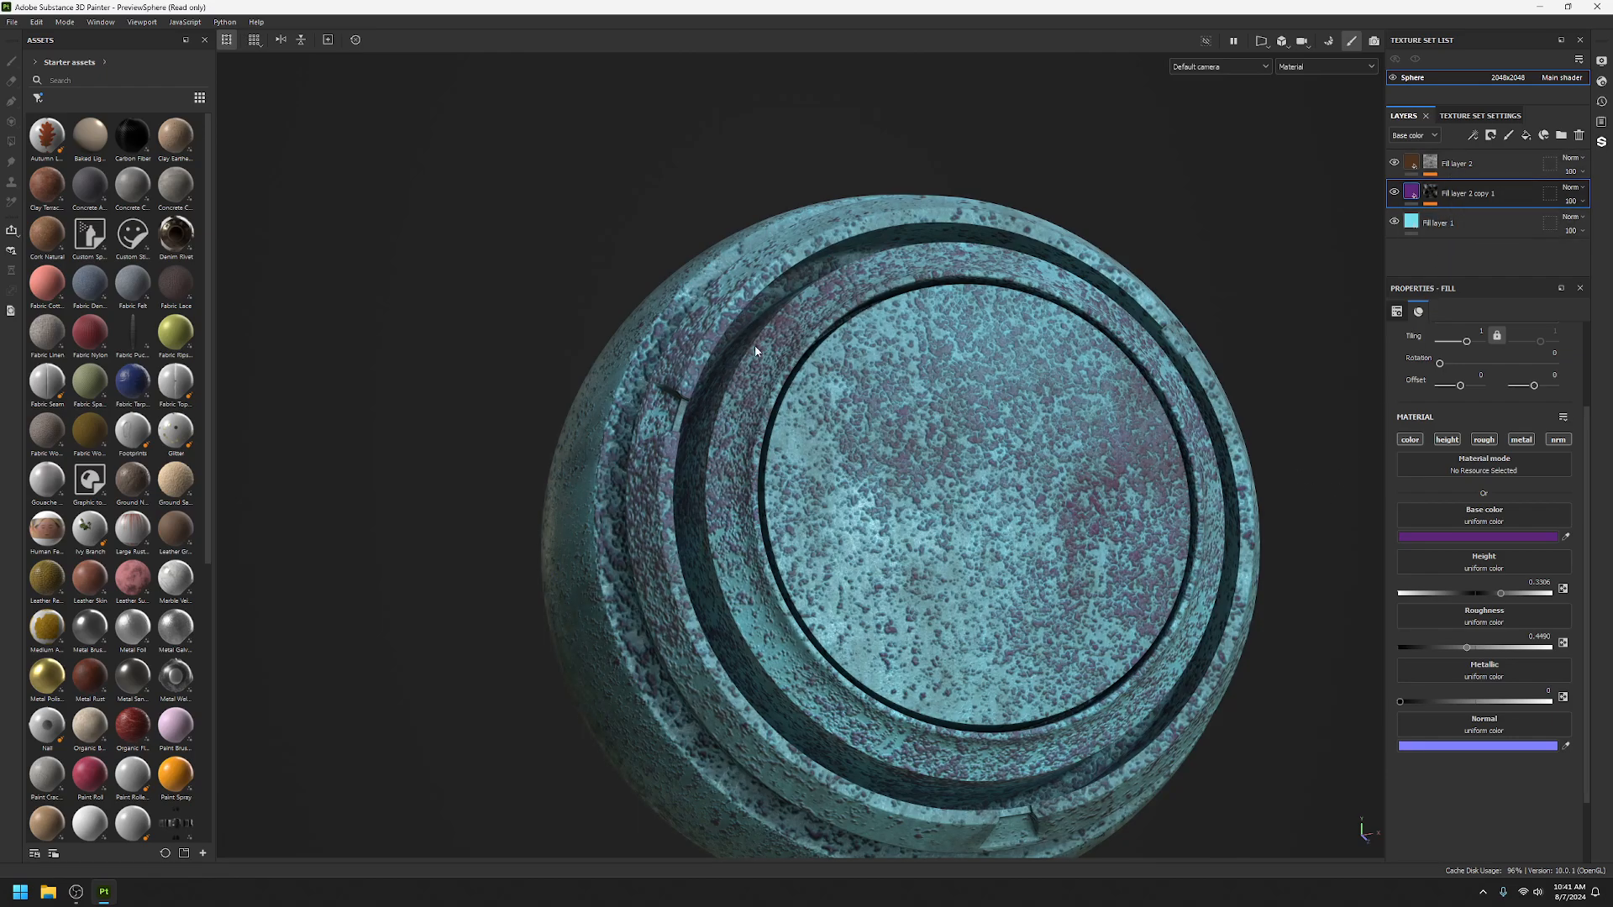
left_click_drag(1136, 608, 929, 537, "alt")
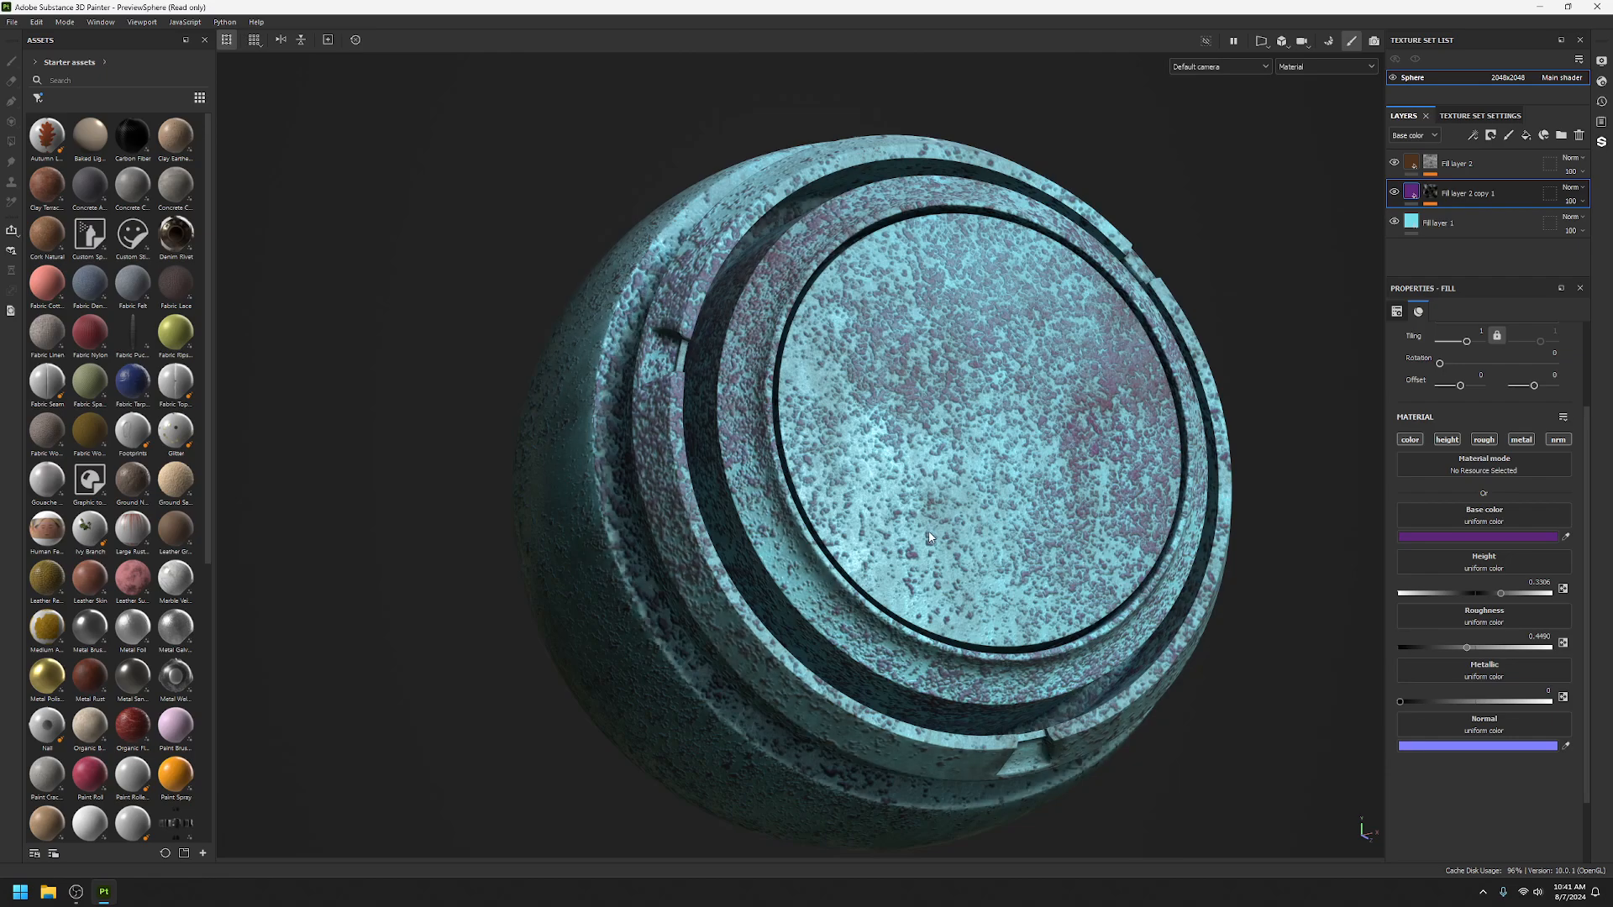